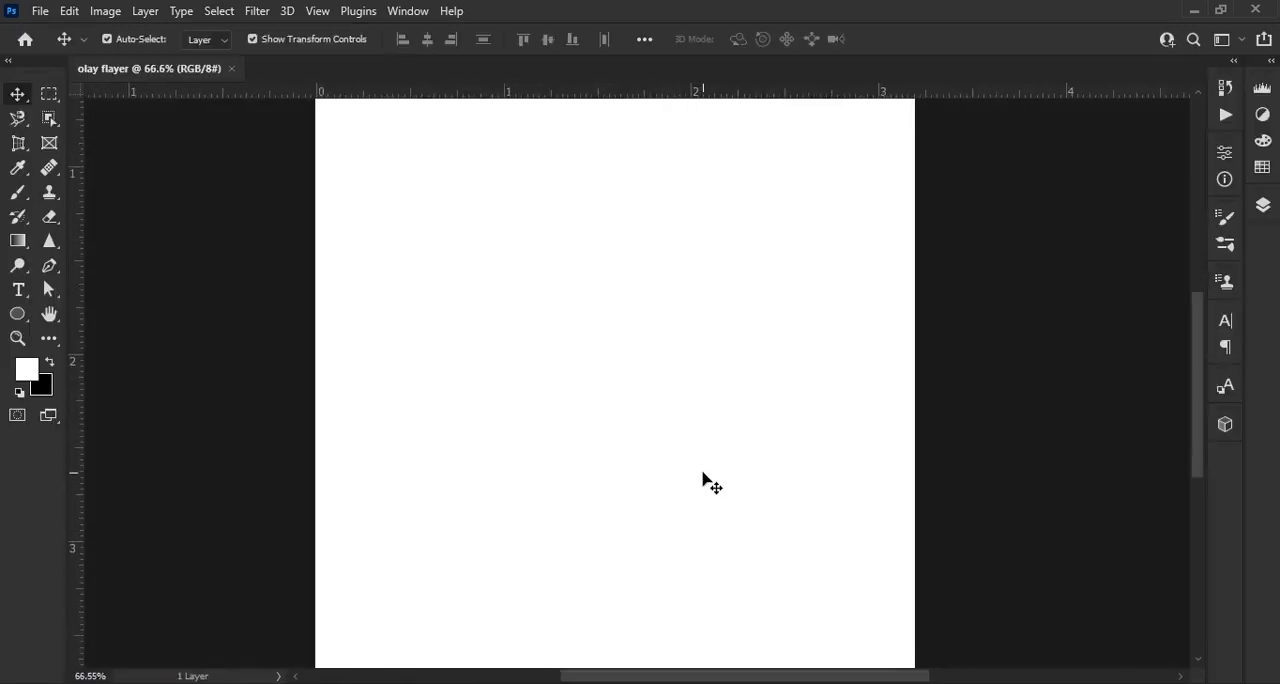
# Add a solid color fill layer above the background in dark red (#420000)
pyautogui.click(1258, 206)
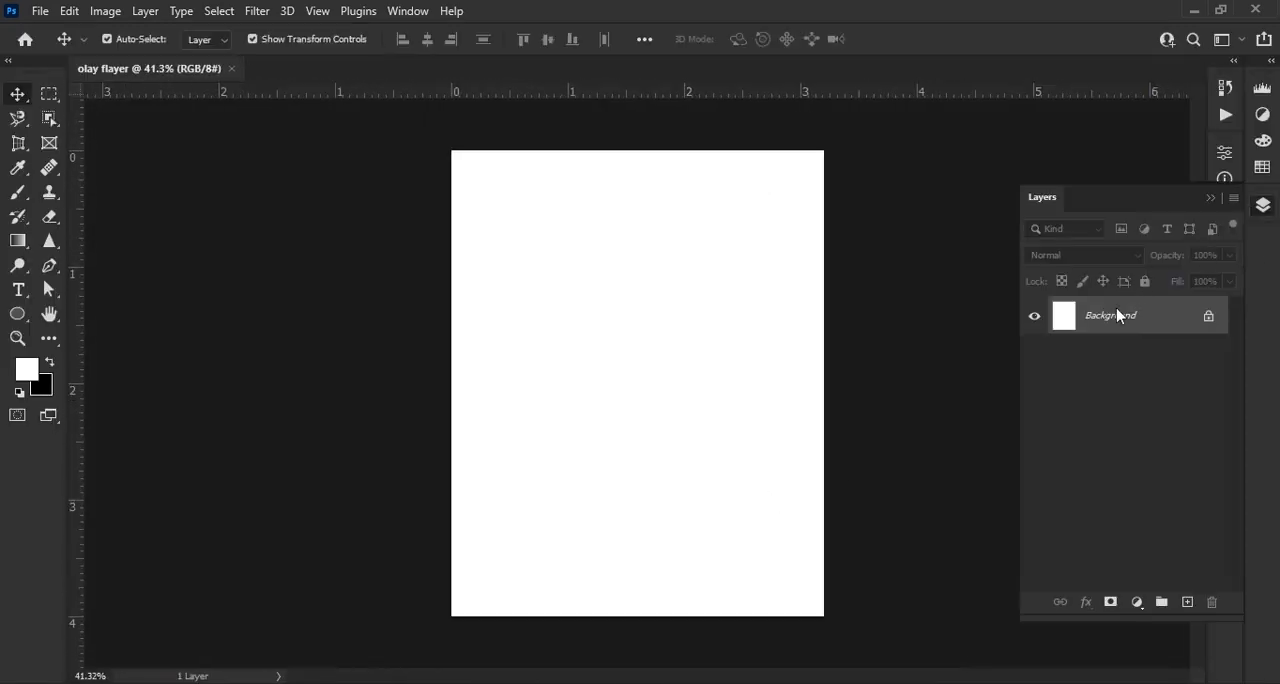
pyautogui.click(1137, 604)
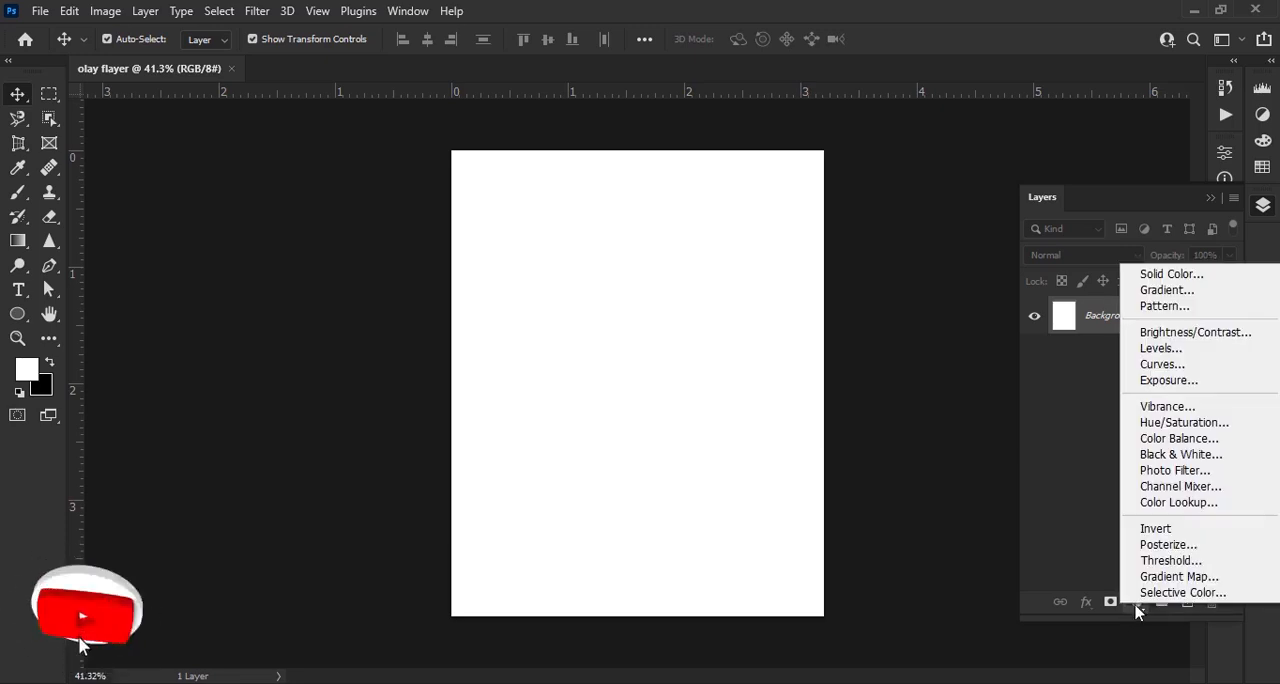
pyautogui.click(1208, 276)
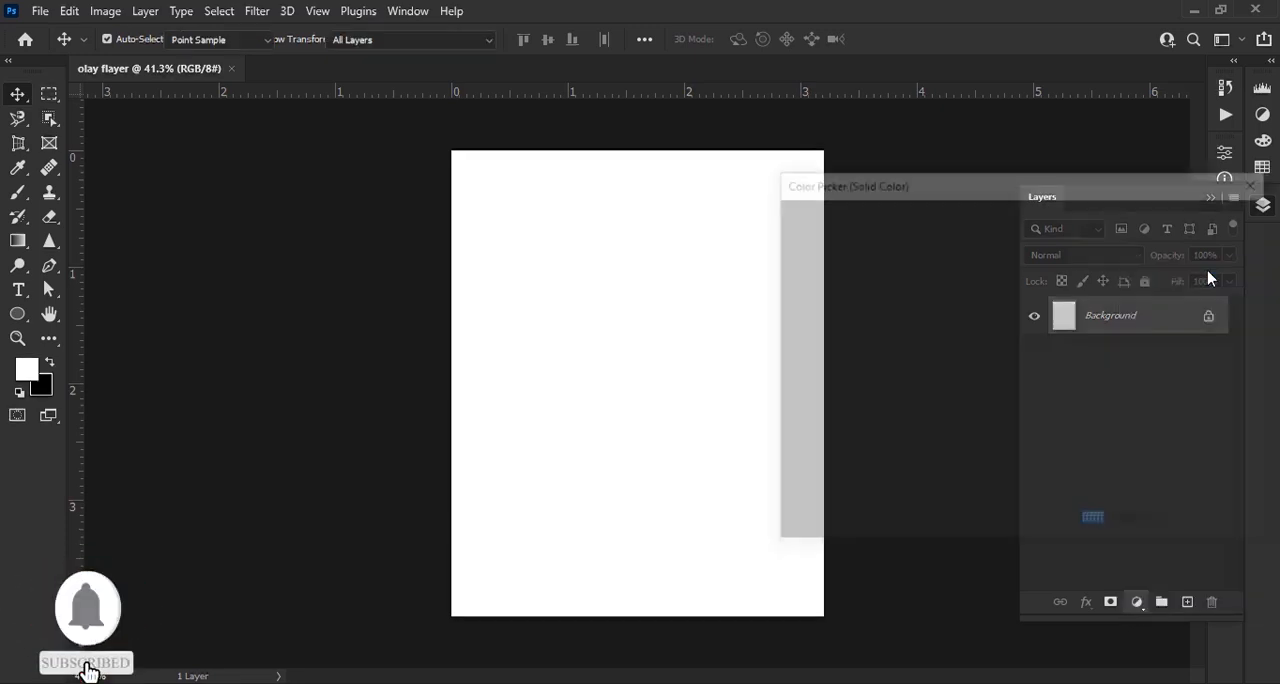
pyautogui.moveTo(983, 346); pyautogui.dragTo(1179, 411)
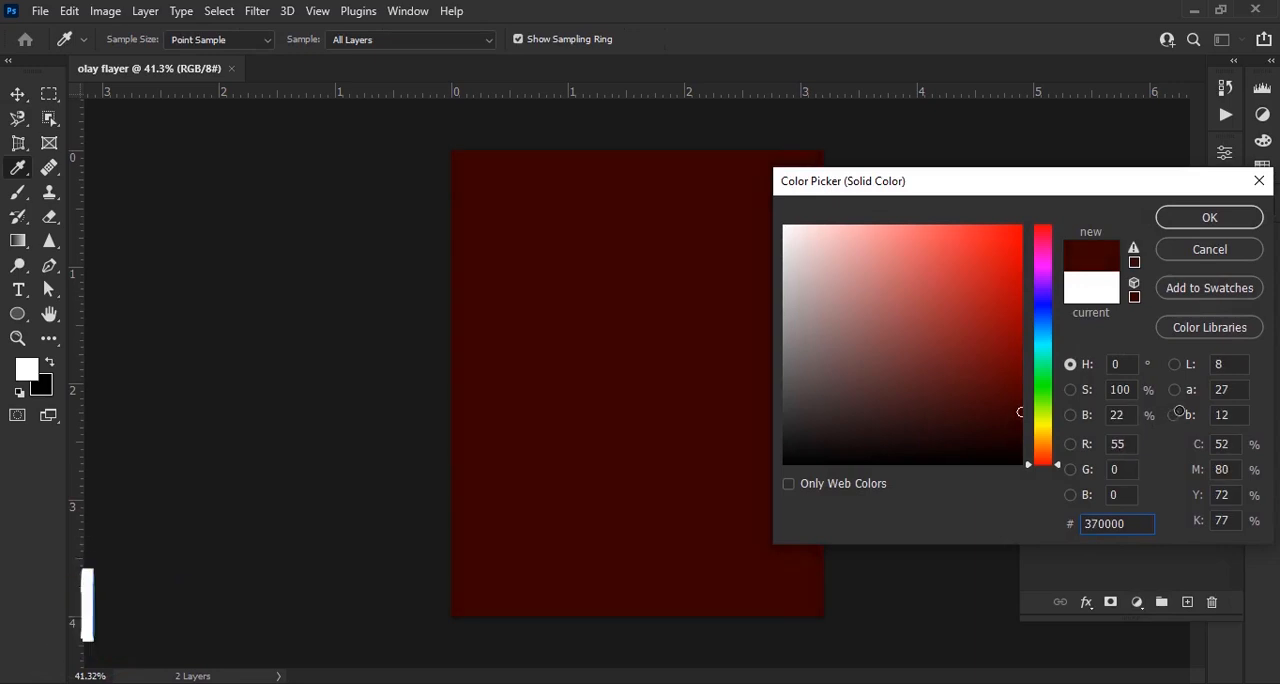
pyautogui.moveTo(1162, 176); pyautogui.dragTo(918, 87)
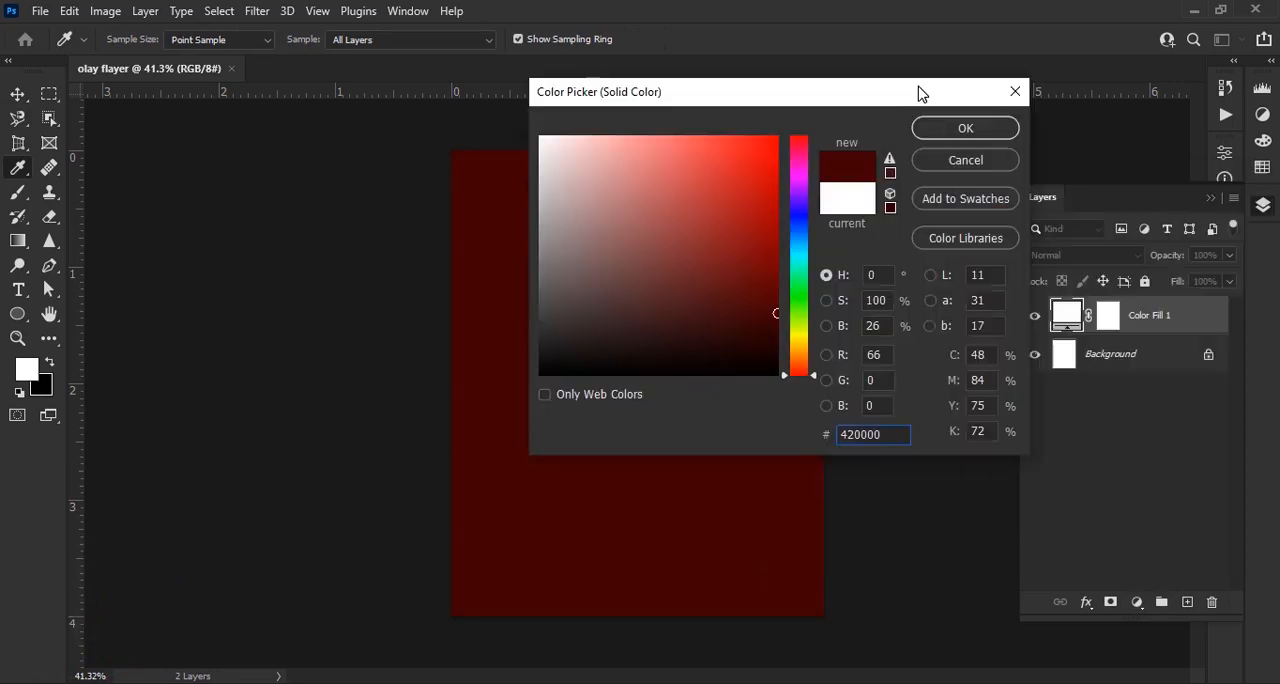
pyautogui.click(966, 129)
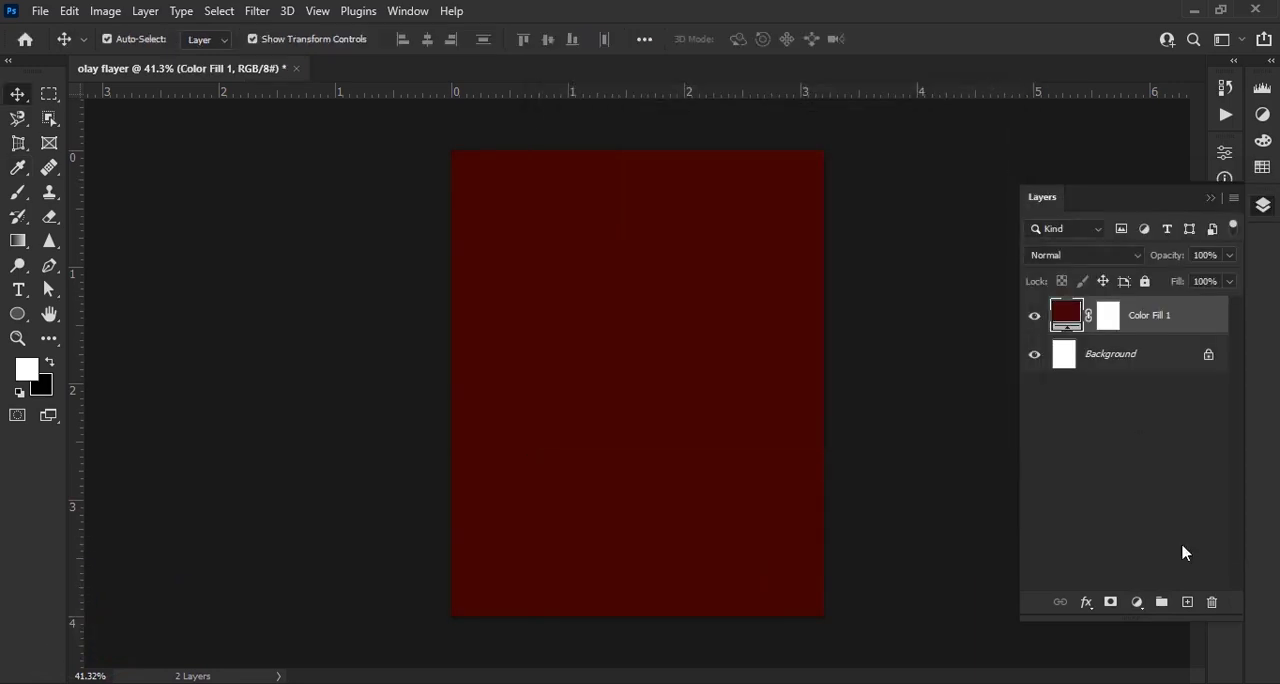
# Add a new empty layer above the color fill and set the foreground color to bright red (#ff2e2e)
pyautogui.click(1183, 601)
pyautogui.click(29, 369)
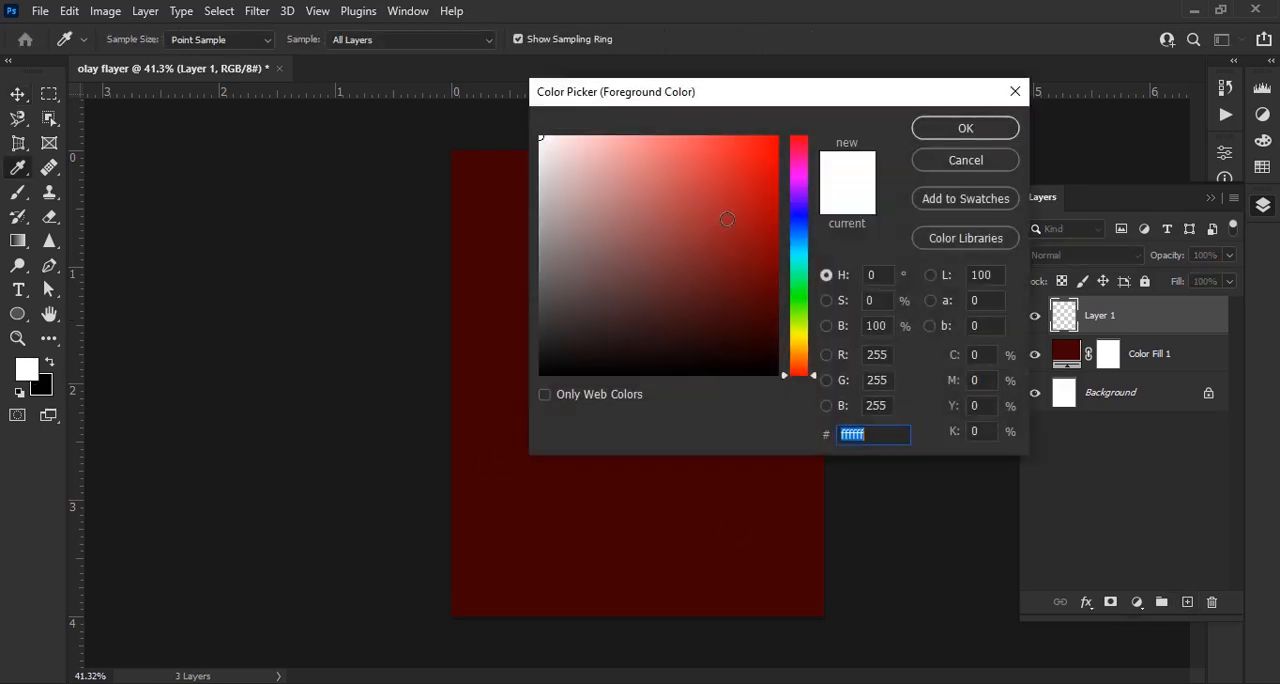
pyautogui.moveTo(727, 219); pyautogui.dragTo(746, 119)
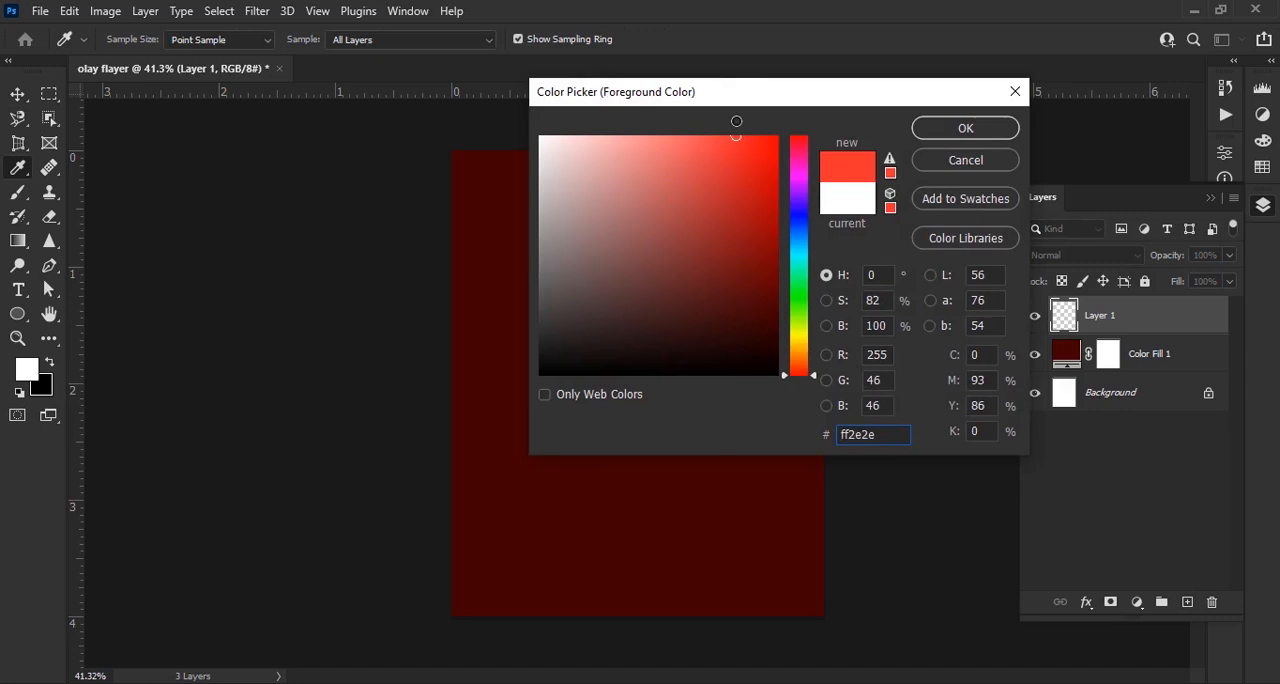
pyautogui.click(915, 130)
# Set up the Brush tool with a large soft round tip at 0% hardness and 100% opacity
pyautogui.click(18, 192)
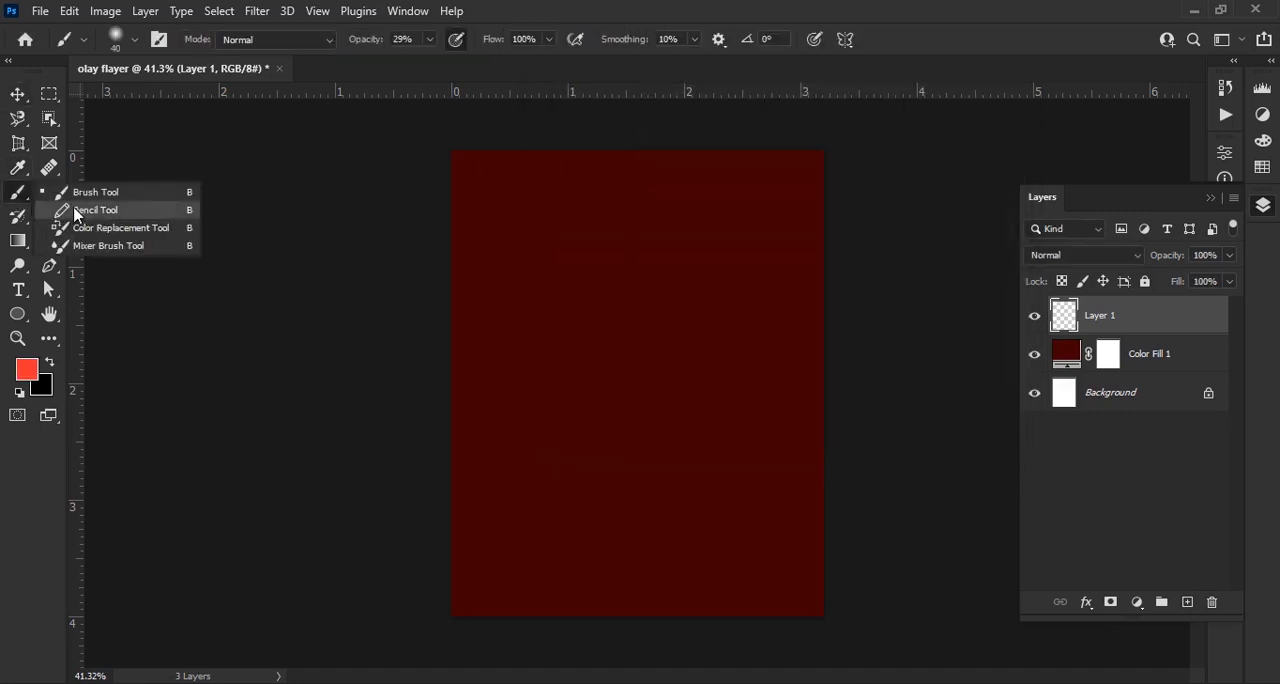
pyautogui.click(150, 196)
pyautogui.click(135, 39)
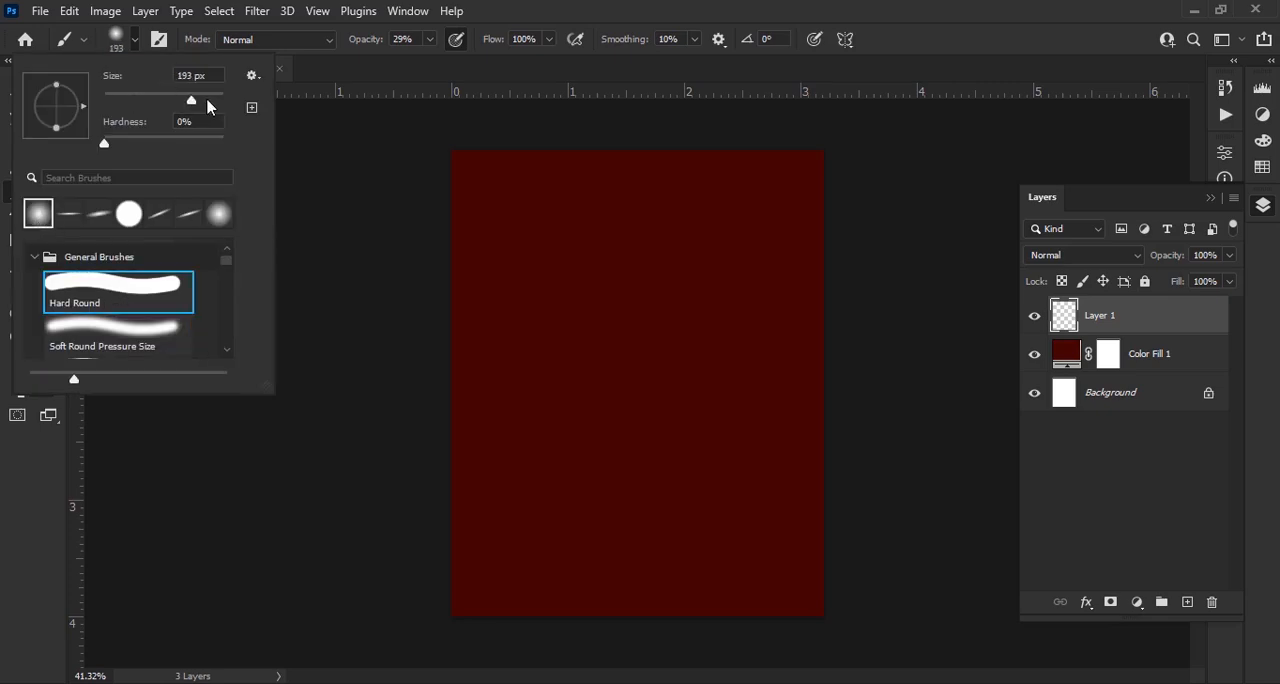
pyautogui.moveTo(352, 39); pyautogui.dragTo(460, 42)
# Paint a soft red glow in the upper-right corner of the canvas, using brush sizes of 900 and 1100 px
pyautogui.scroll(5, 797, 208)
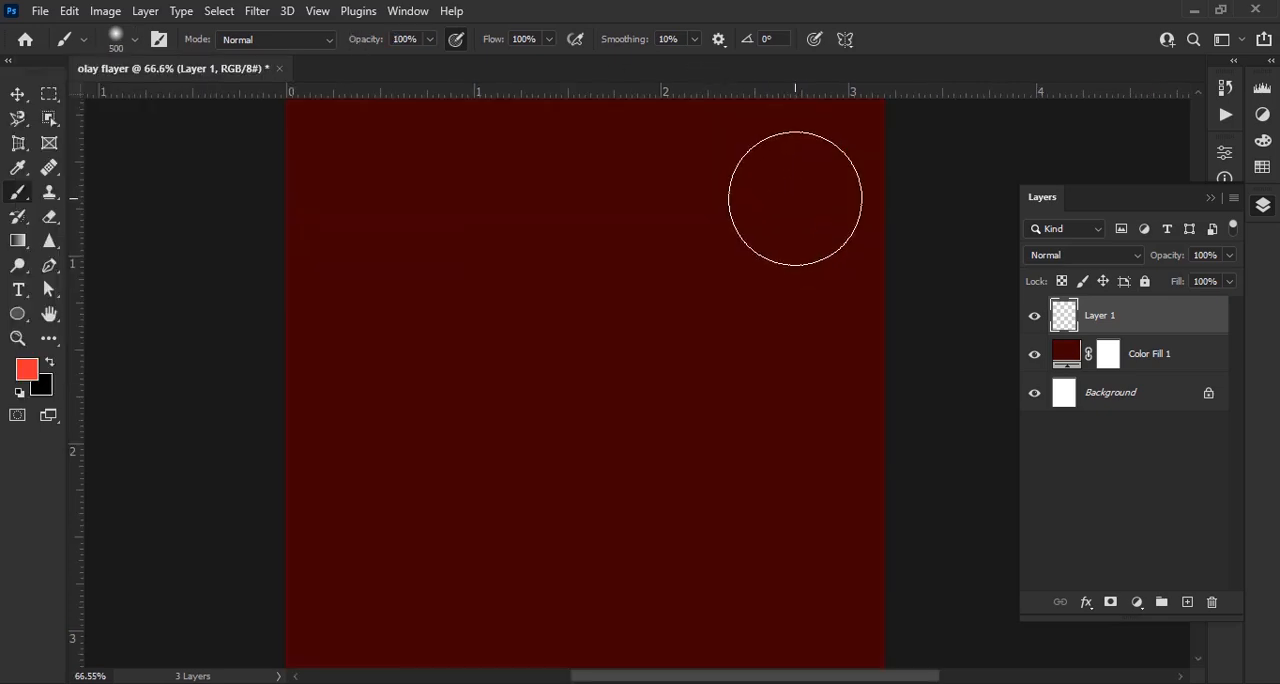
pyautogui.press(']')
pyautogui.press(']')
pyautogui.press(']')
pyautogui.press(']')
pyautogui.press(']')
pyautogui.press(']')
pyautogui.press(']')
pyautogui.press(']')
pyautogui.scroll(-5, 739, 226)
pyautogui.press('[')
pyautogui.press('[')
pyautogui.press('[')
pyautogui.press('[')
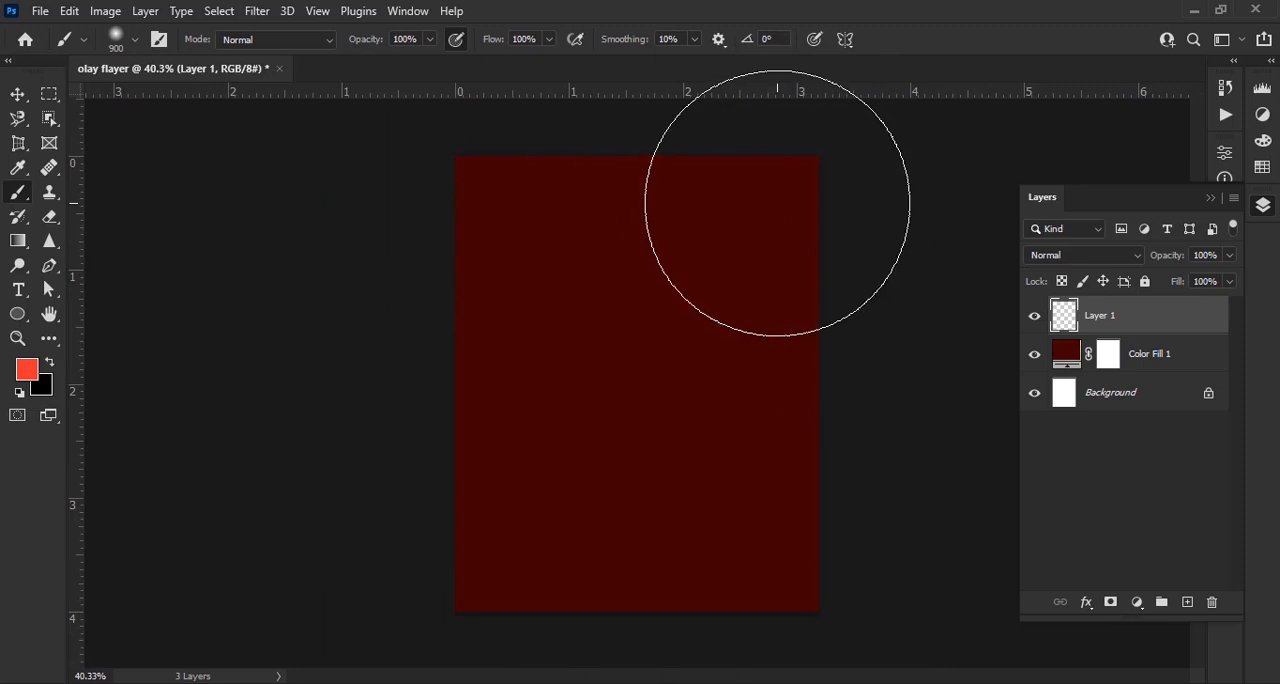
pyautogui.moveTo(777, 220)
pyautogui.mouseDown()
pyautogui.moveTo(723, 305)
pyautogui.moveTo(766, 243)
pyautogui.mouseUp()
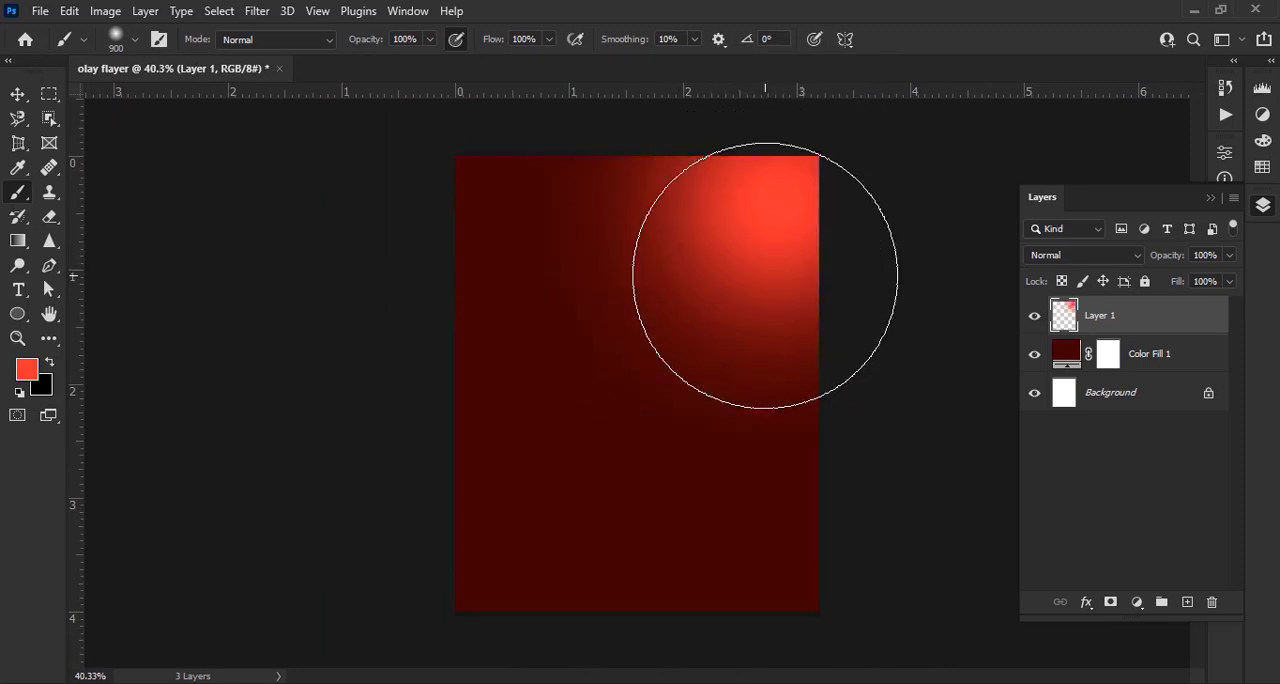
pyautogui.press(']')
pyautogui.press(']')
pyautogui.click(756, 265)
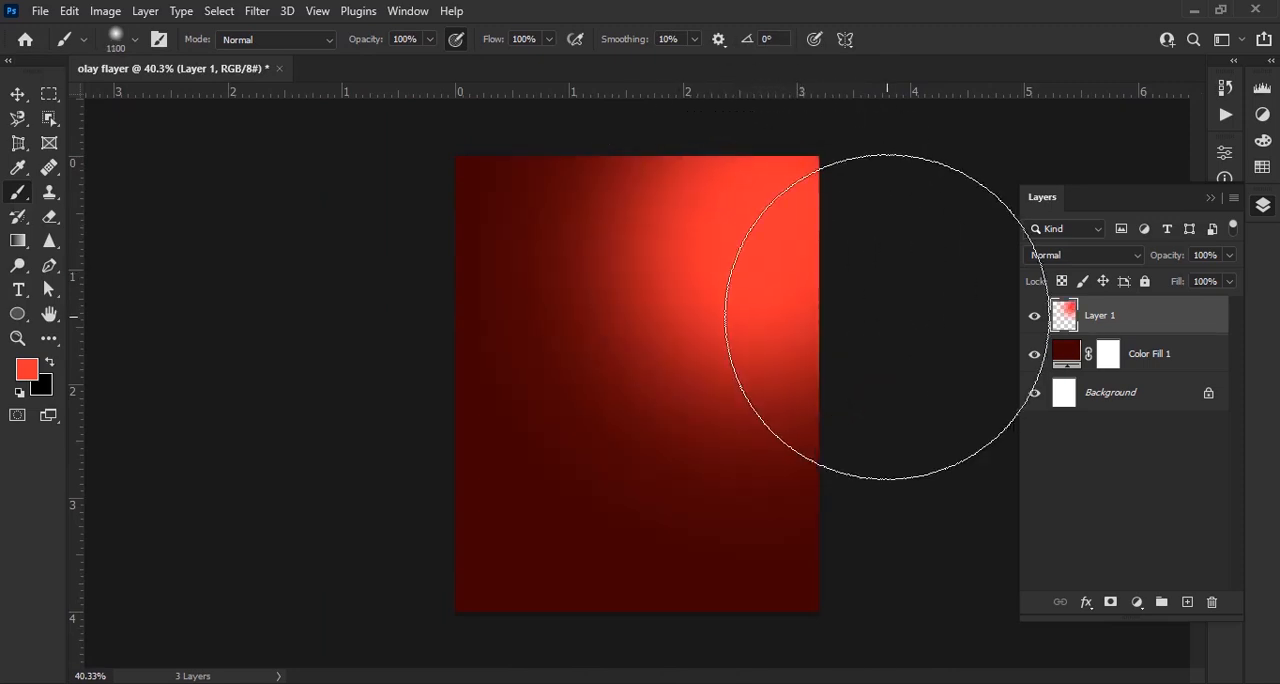
# Set the foreground color to light pink (#ffa3a3)
pyautogui.click(27, 372)
pyautogui.moveTo(749, 300)
pyautogui.mouseDown()
pyautogui.moveTo(654, 83)
pyautogui.moveTo(618, 66)
pyautogui.mouseUp()
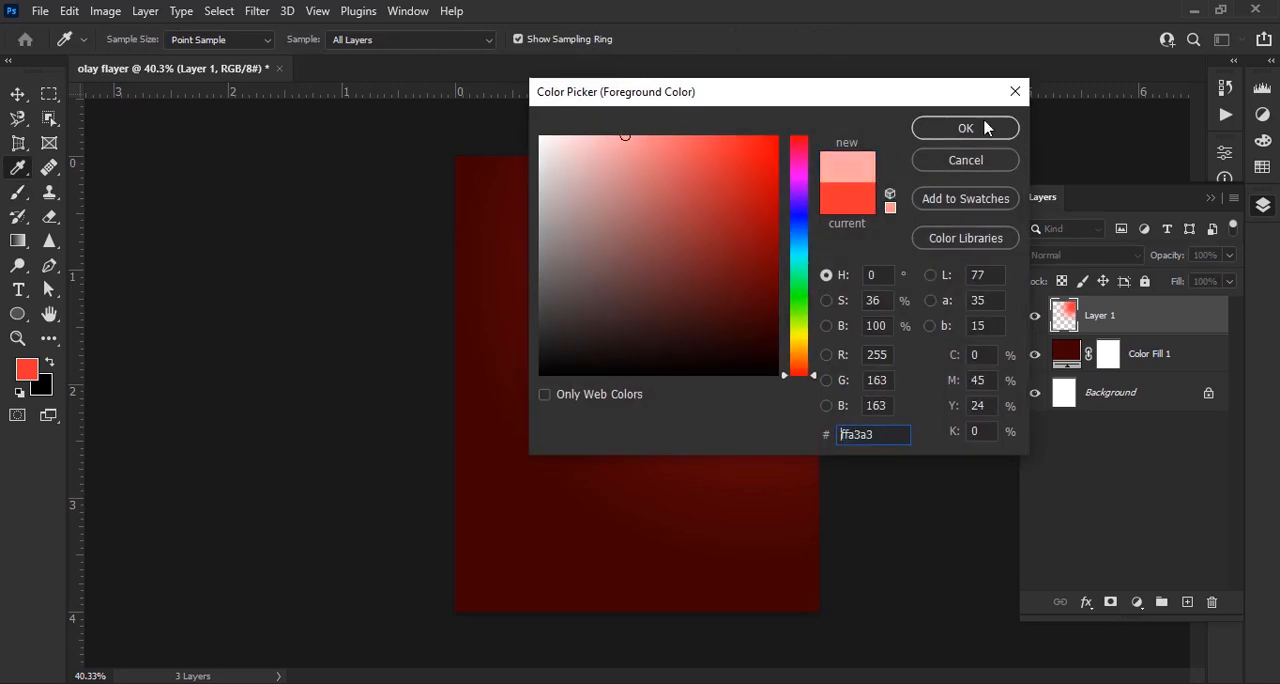
pyautogui.click(986, 128)
# Reduce the brush size to 700 px and set the foreground color to salmon pink (#ff9090)
pyautogui.scroll(6, 786, 210)
pyautogui.press('space')
pyautogui.moveTo(785, 312); pyautogui.dragTo(754, 460)
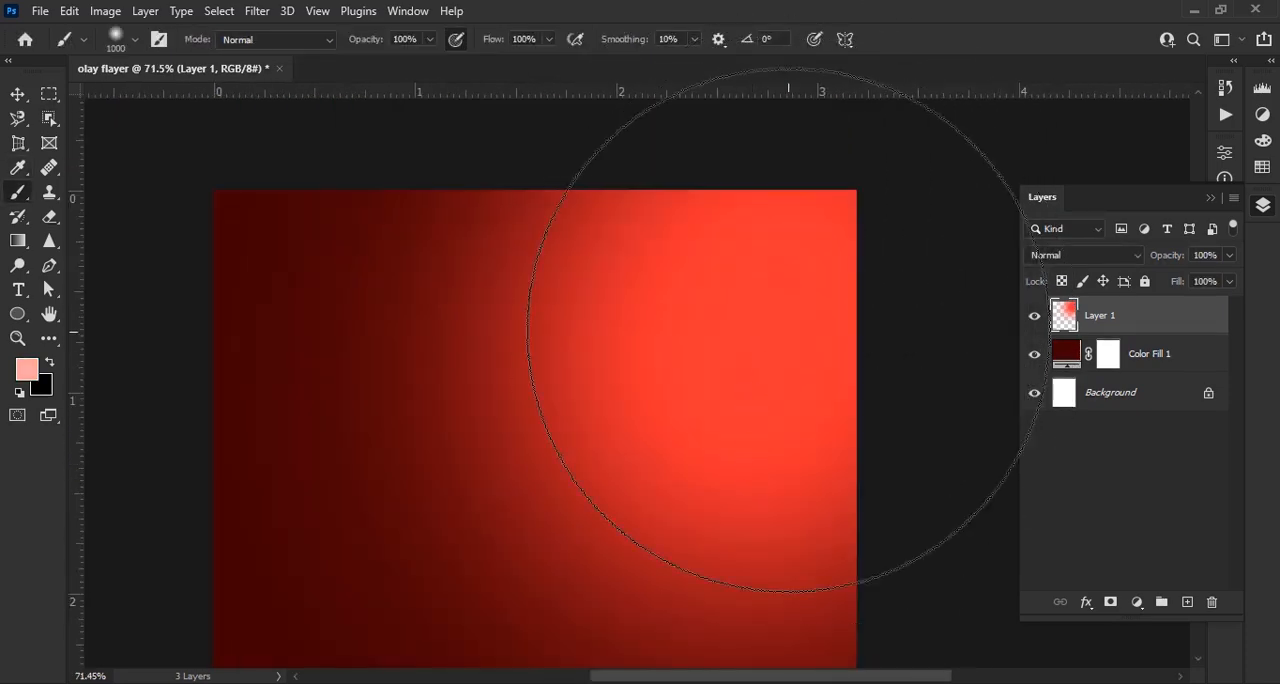
pyautogui.press('[')
pyautogui.press('[')
pyautogui.press('[')
pyautogui.click(27, 370)
pyautogui.moveTo(631, 220); pyautogui.dragTo(645, 127)
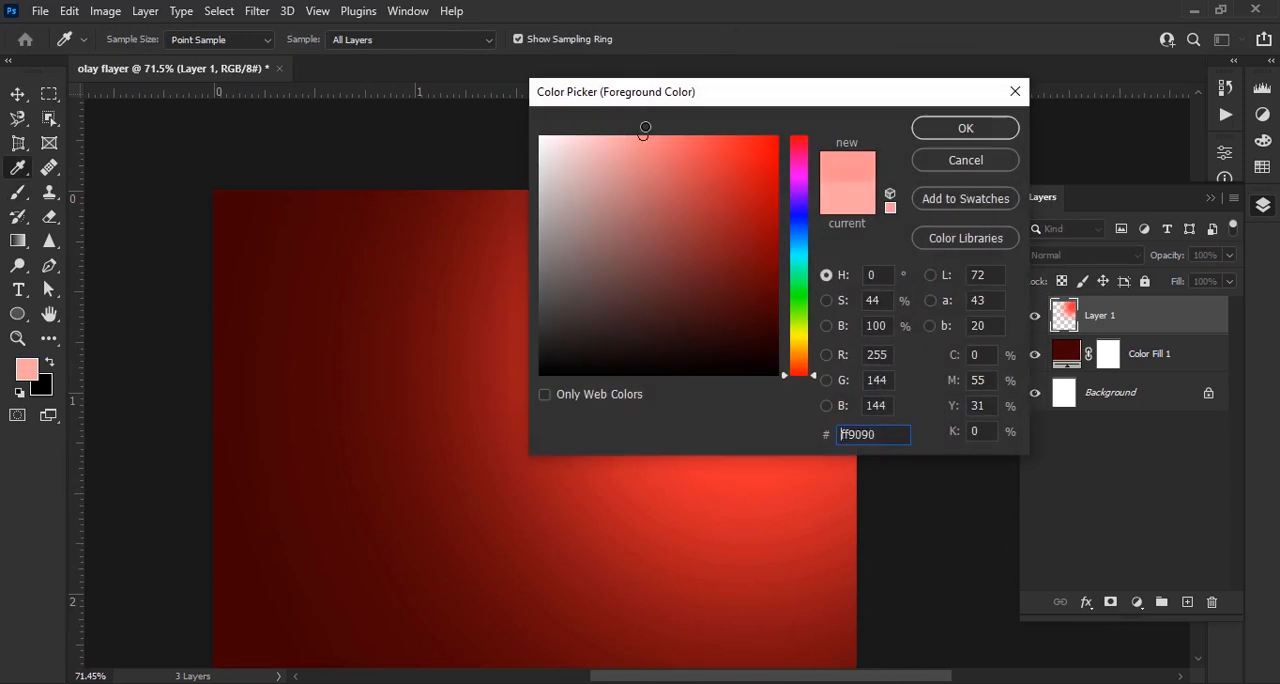
pyautogui.click(991, 121)
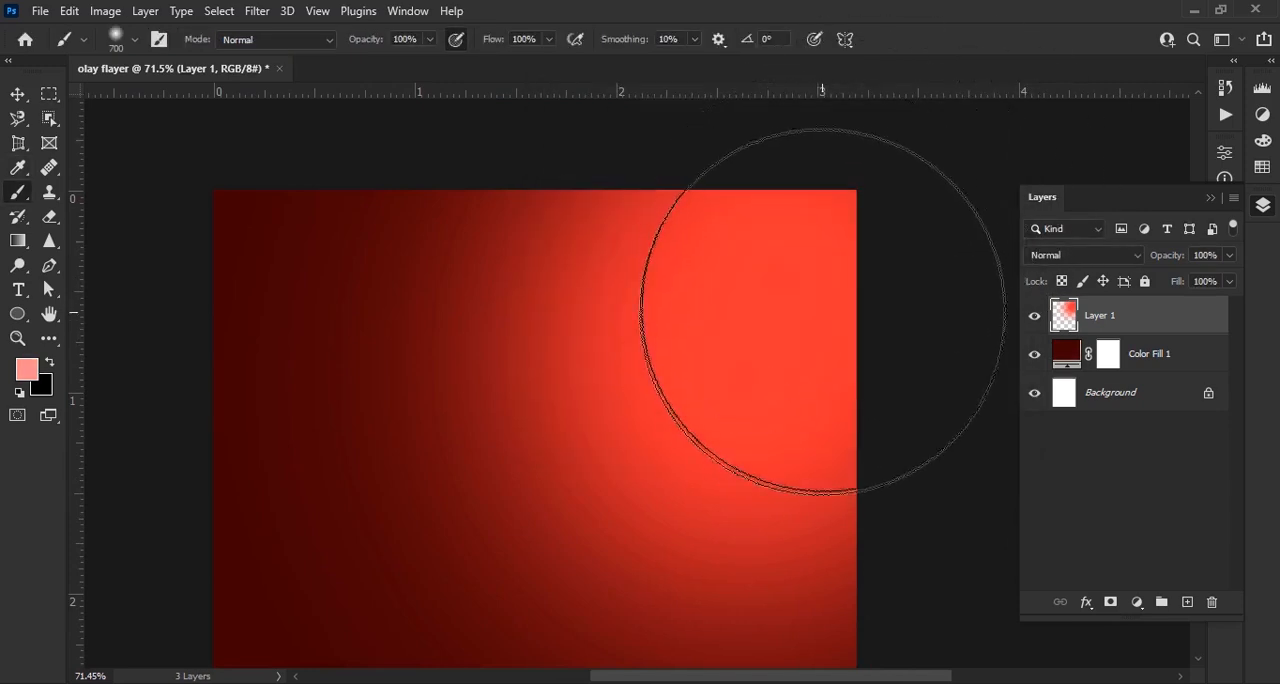
# Paint a soft pink highlight in the upper-right corner of the red glow, undoing the first attempt and placing it nearer the corner
pyautogui.click(783, 298)
pyautogui.hotkey('ctrl', 'z')
pyautogui.click(824, 254)
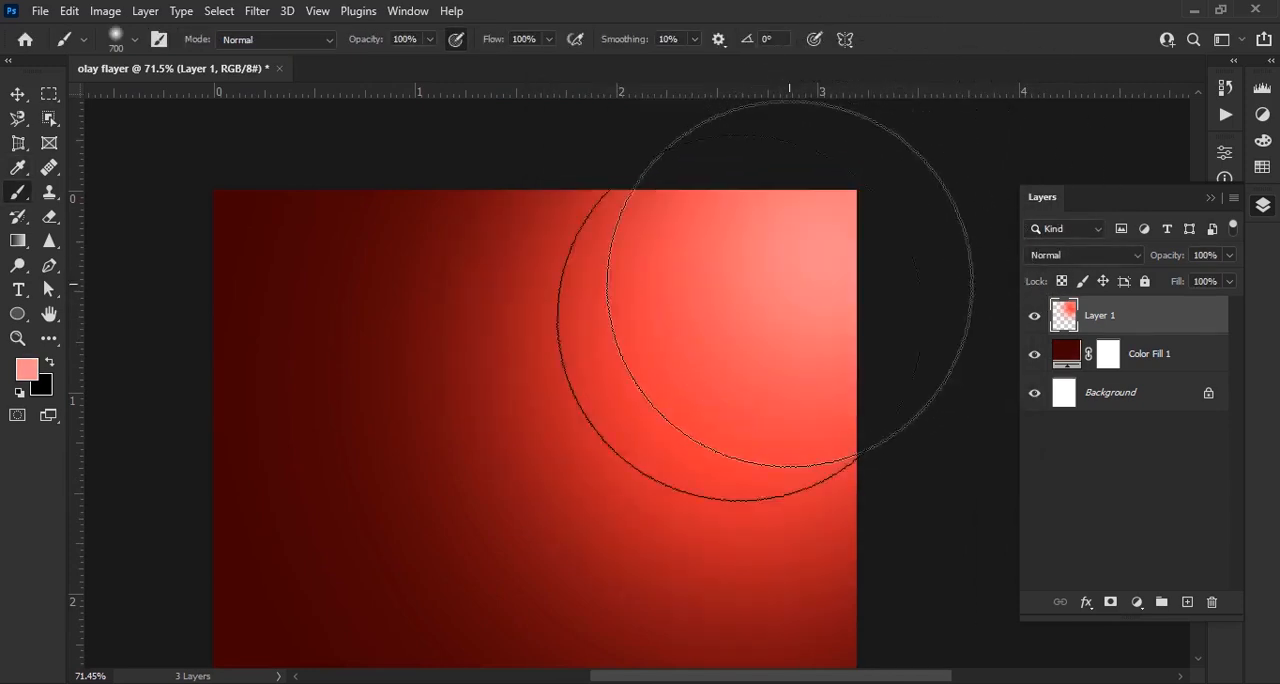
pyautogui.scroll(-6, 741, 317)
pyautogui.scroll(3, 747, 346)
pyautogui.scroll(-2, 740, 366)
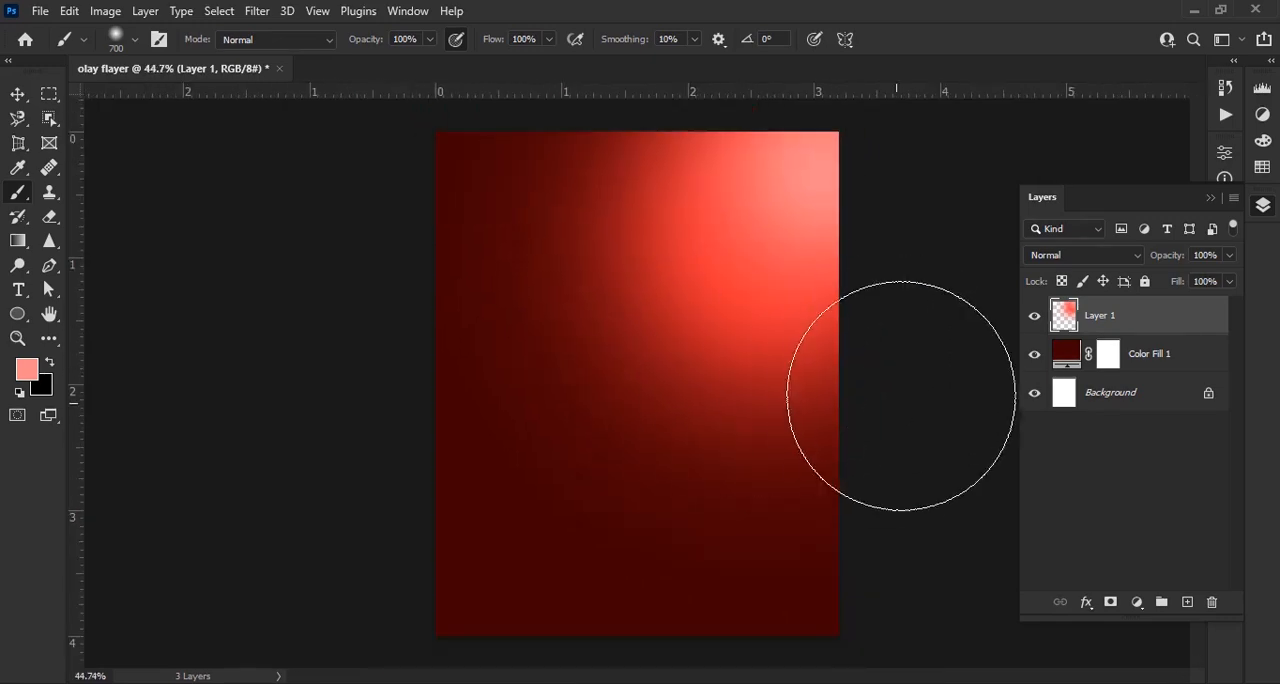
# Change the color fill layer's color to a lighter dark red (#5e0000) and deselect the layer
pyautogui.click(20, 96)
pyautogui.doubleClick(1066, 355)
pyautogui.moveTo(845, 93); pyautogui.dragTo(1005, 154)
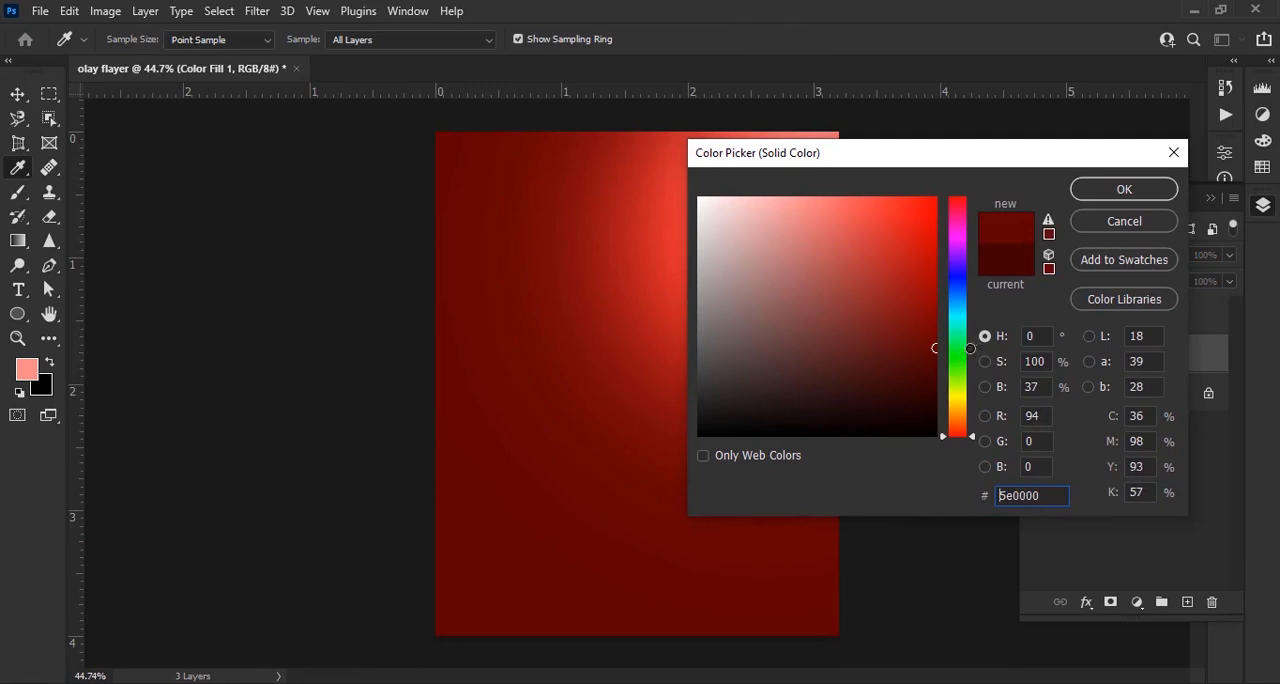
pyautogui.click(1147, 192)
pyautogui.click(923, 463)
pyautogui.scroll(-2, 726, 420)
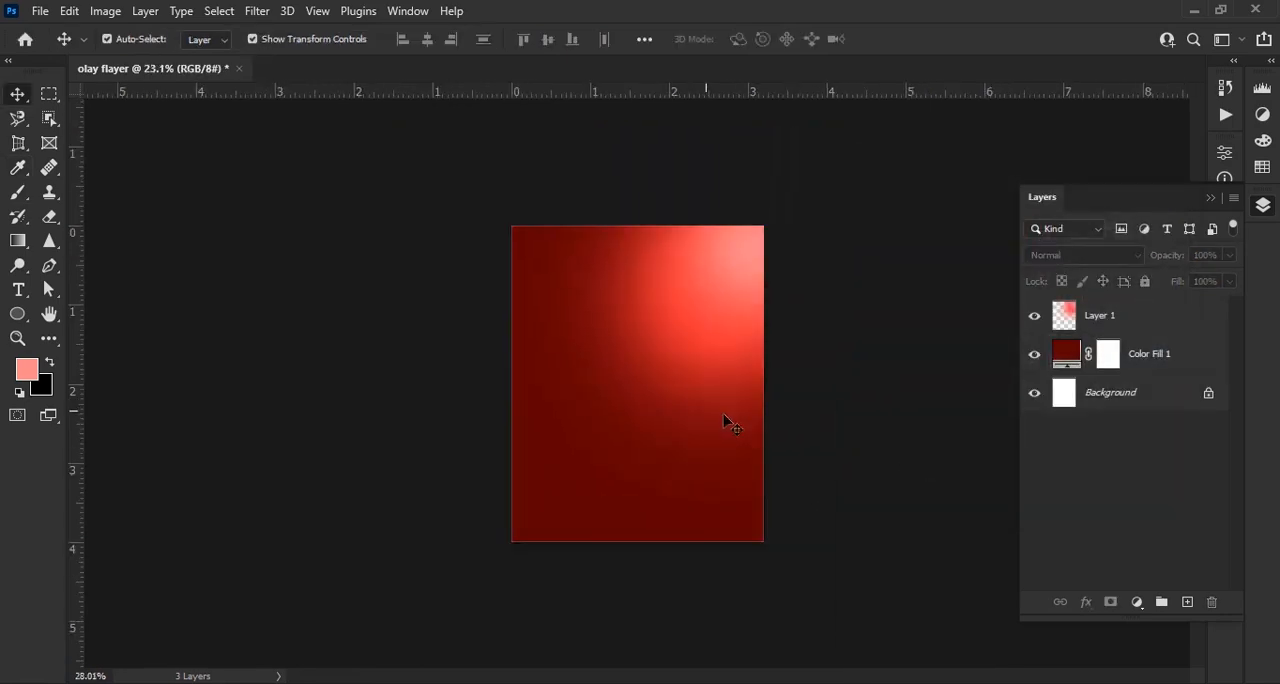
pyautogui.scroll(3, 712, 428)
pyautogui.scroll(-2, 713, 428)
pyautogui.scroll(1, 800, 509)
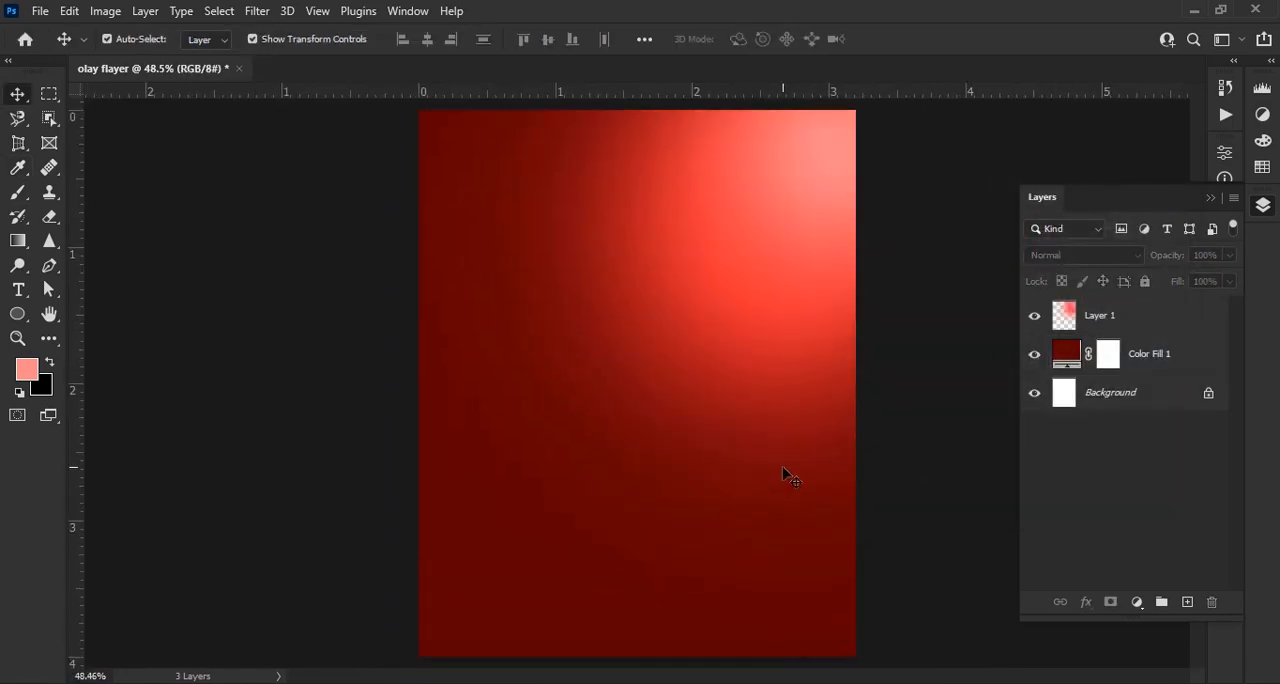
pyautogui.scroll(-1, 789, 474)
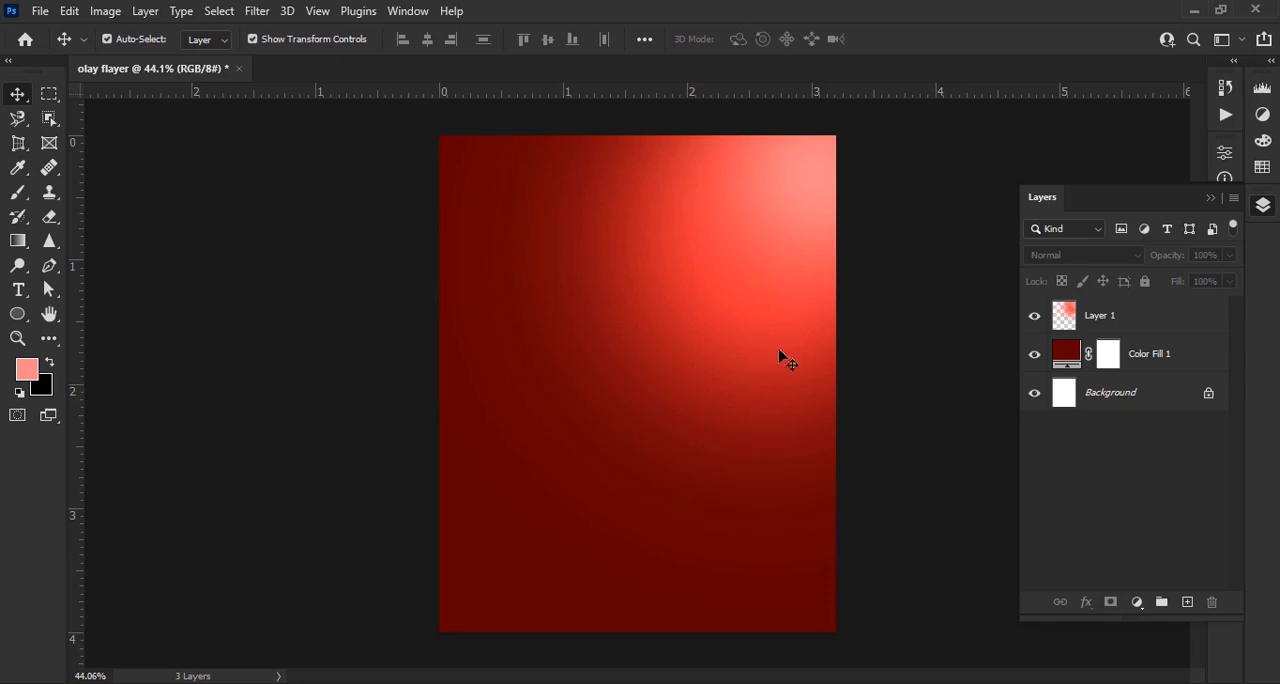
# Set the foreground color to light pink (#ffa5a5) and add a new layer above the glow for painting with the Brush tool
pyautogui.click(27, 371)
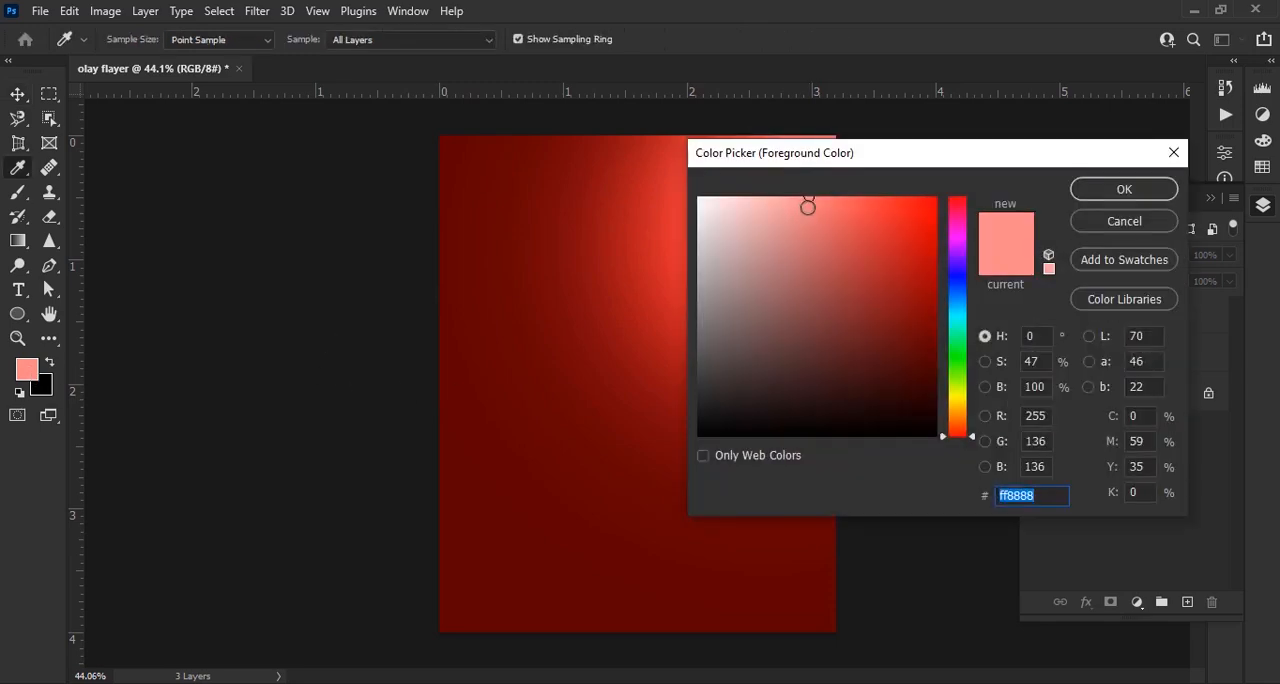
pyautogui.click(1120, 192)
pyautogui.click(22, 196)
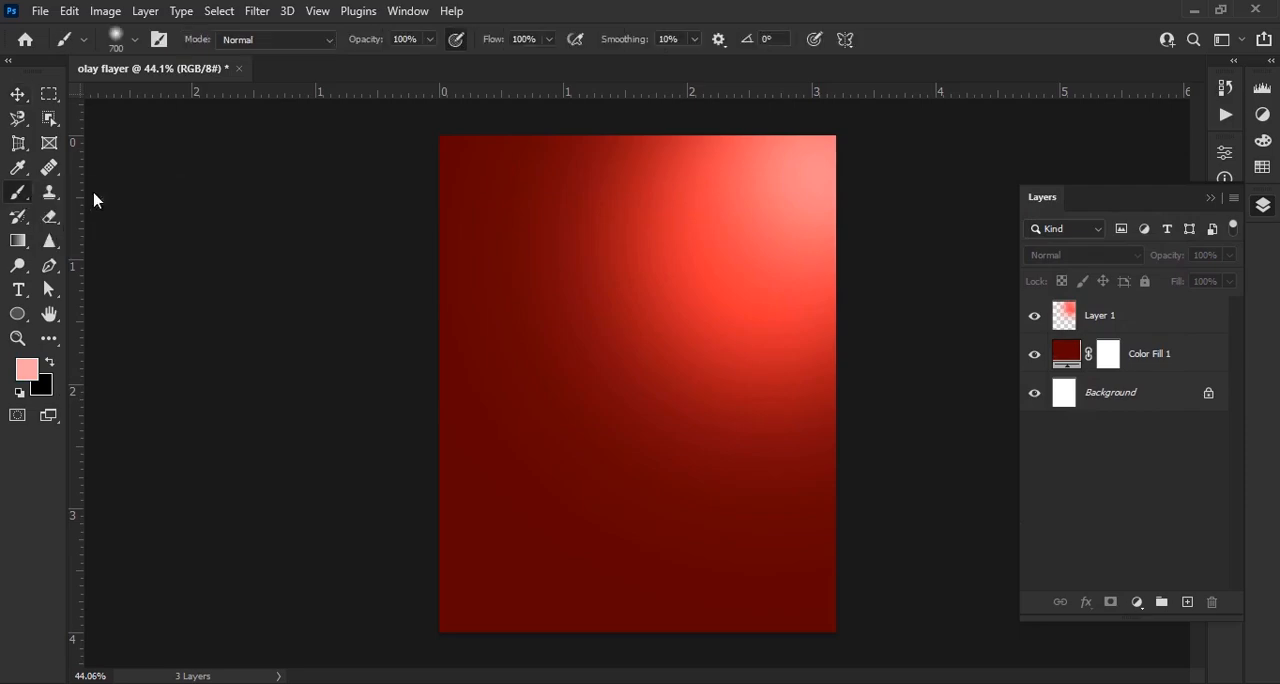
# Choose the light-ray brush preset 40 and set its size to 1200 px
pyautogui.click(132, 40)
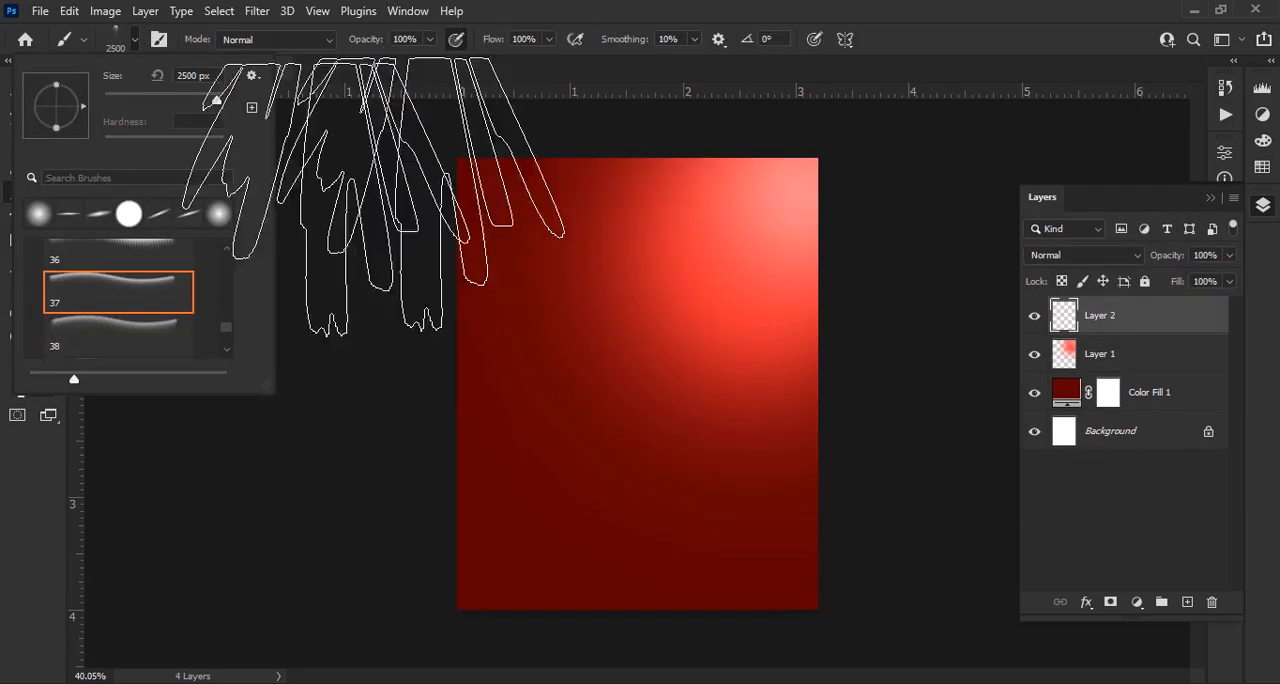
pyautogui.scroll(-1, 92, 331)
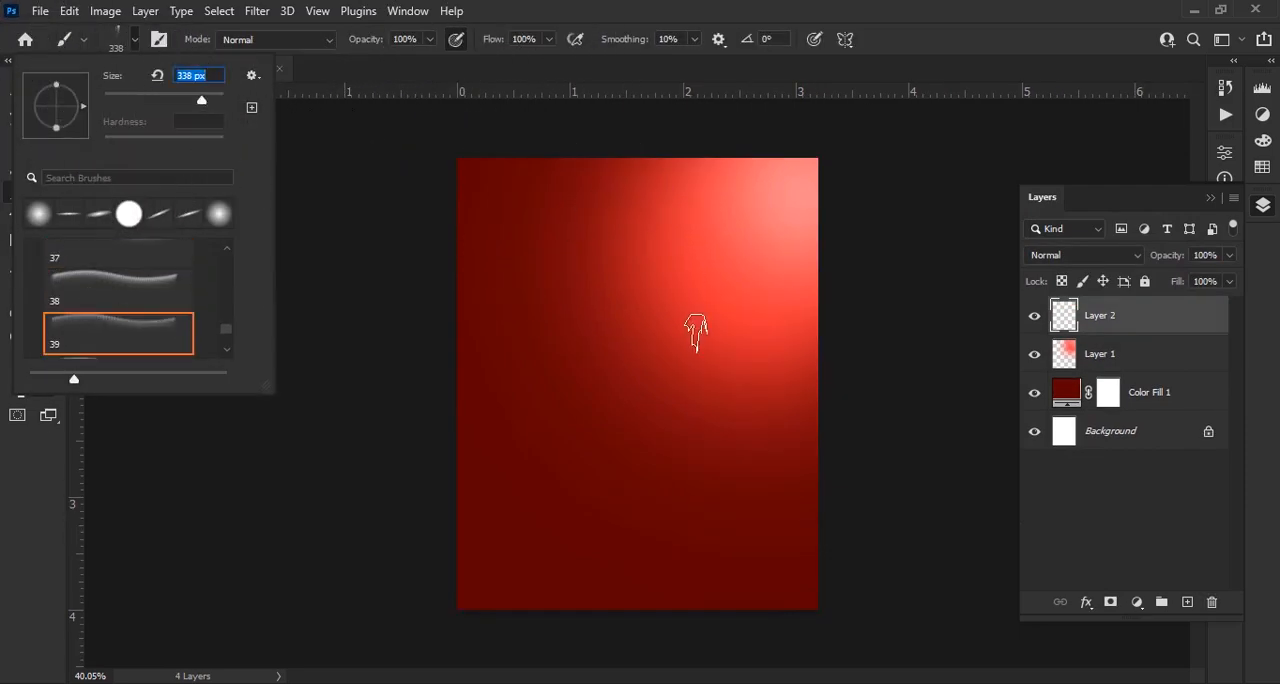
pyautogui.click(110, 287)
pyautogui.scroll(2, 133, 269)
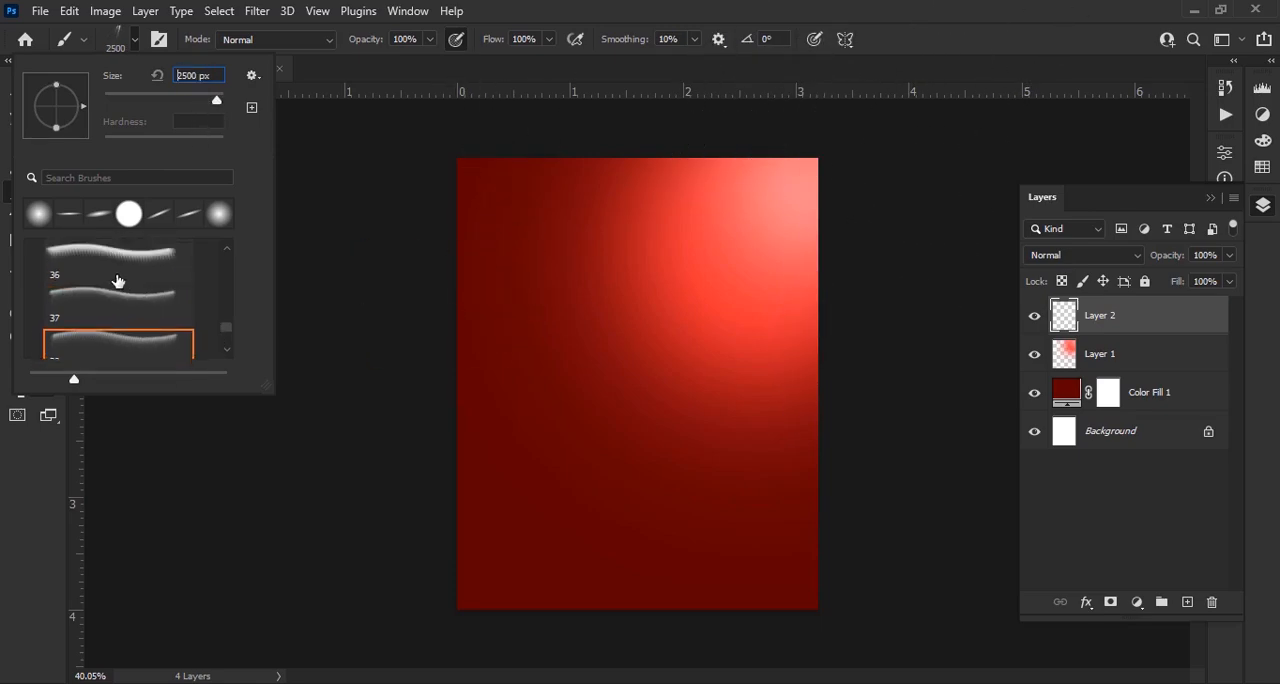
pyautogui.click(117, 279)
pyautogui.scroll(-3, 150, 297)
pyautogui.click(134, 298)
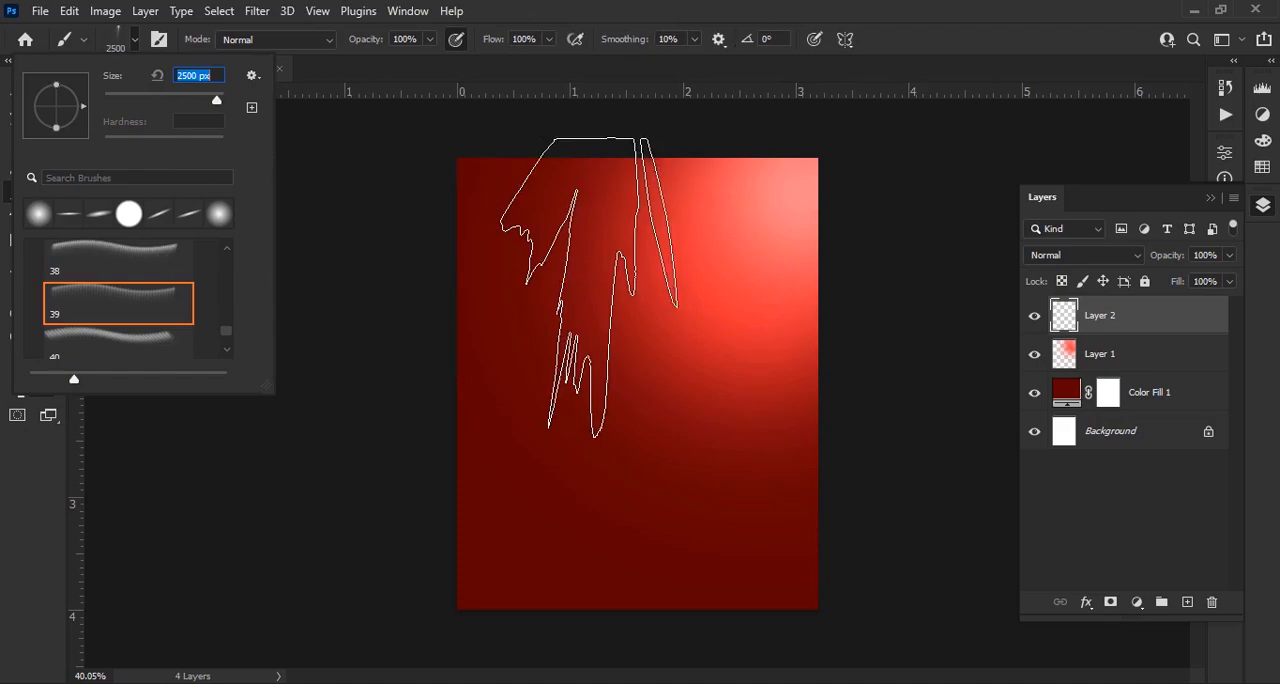
pyautogui.click(118, 338)
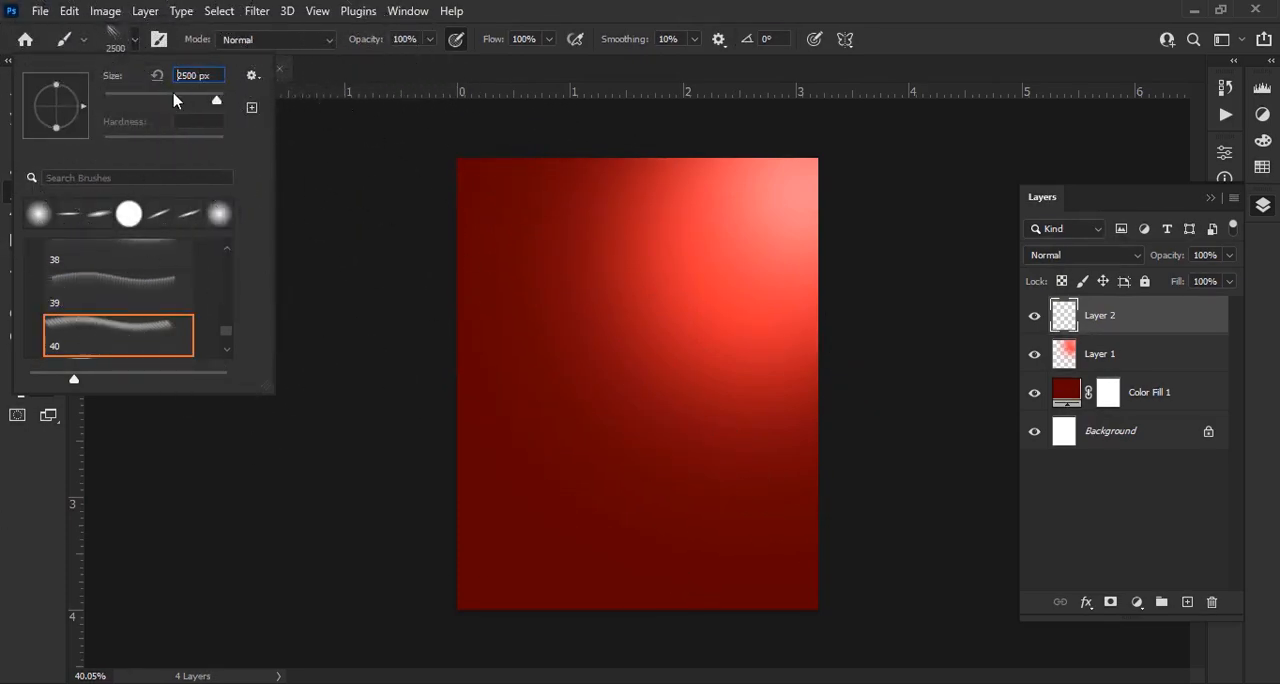
pyautogui.click(135, 40)
pyautogui.press(']')
pyautogui.press(']')
pyautogui.press(']')
pyautogui.press(']')
pyautogui.press(']')
pyautogui.press(']')
pyautogui.press(']')
pyautogui.press(']')
pyautogui.press(']')
pyautogui.press(']')
pyautogui.press(']')
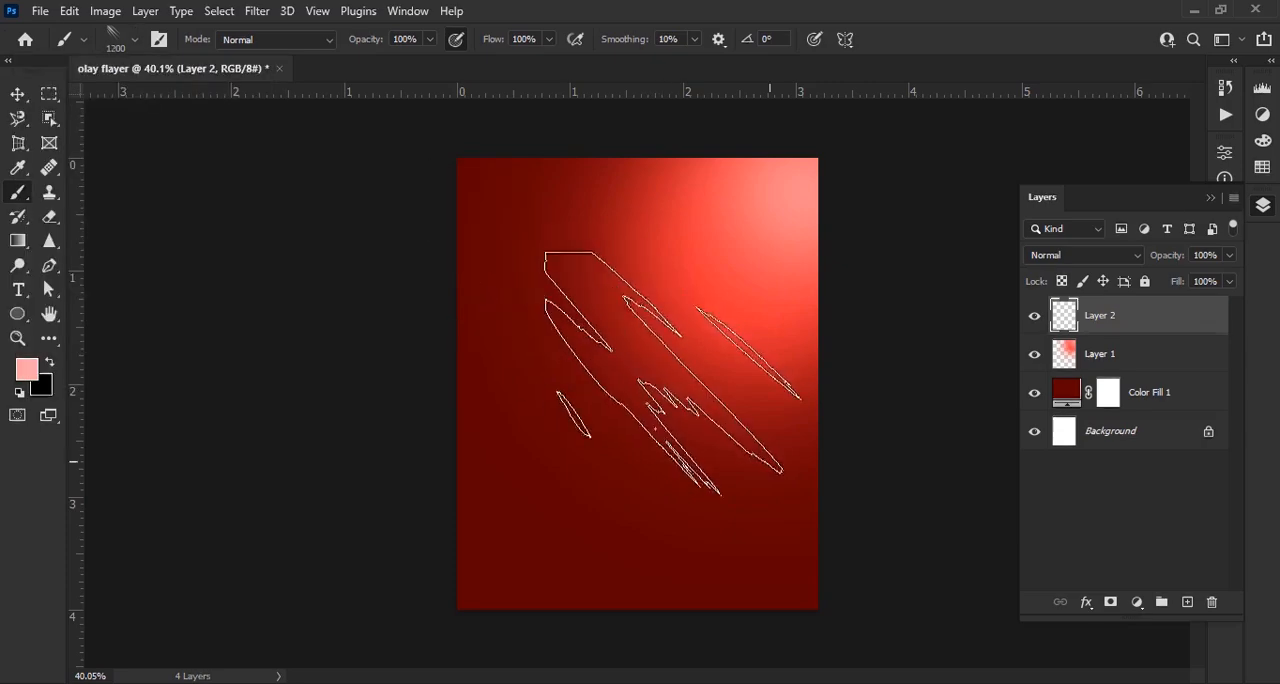
# Rotate the brush tip to -73° and paint light rays falling diagonally from the canvas's upper-right corner
pyautogui.rightClick(757, 448)
pyautogui.moveTo(838, 402)
pyautogui.mouseDown()
pyautogui.moveTo(835, 438)
pyautogui.moveTo(817, 424)
pyautogui.mouseUp()
pyautogui.click(730, 311)
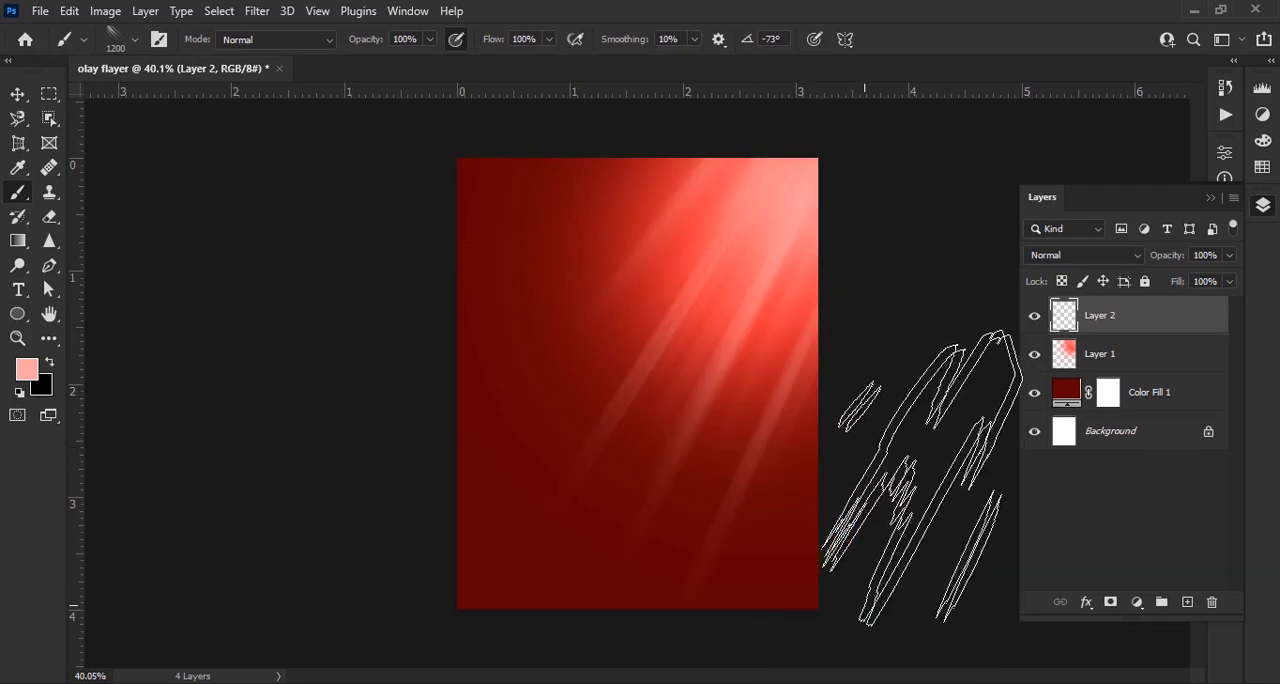
pyautogui.click(704, 340)
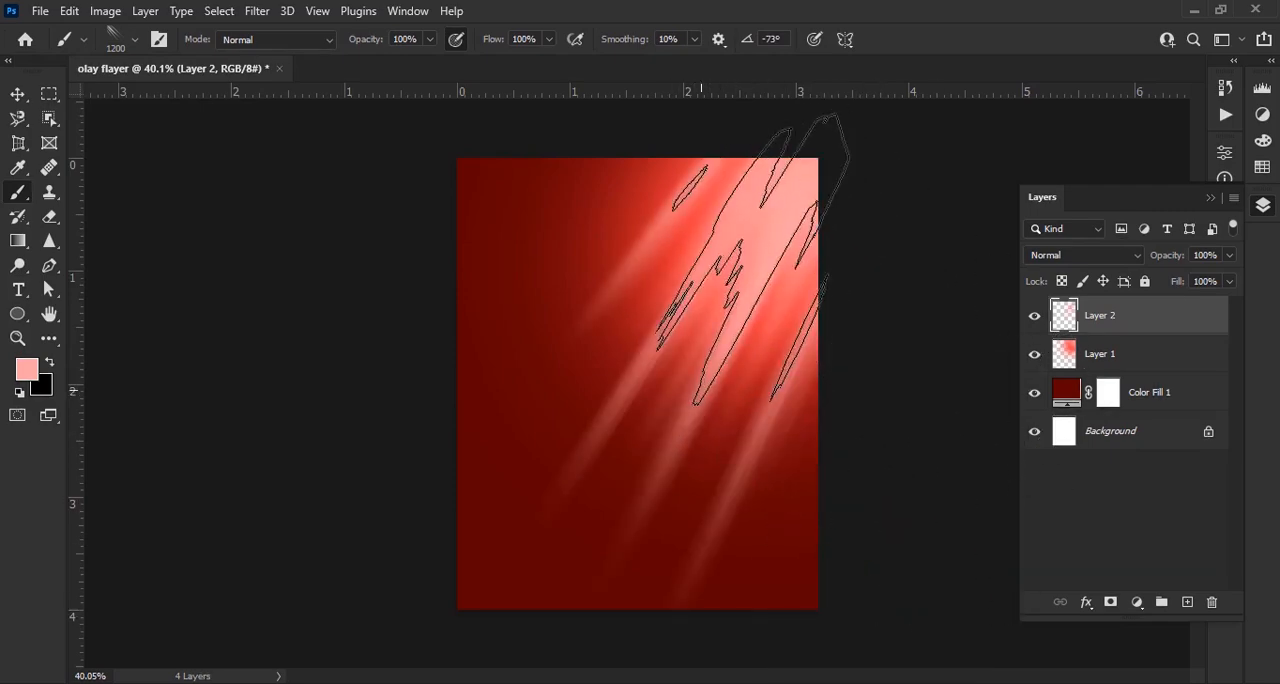
# Set the light-ray layer's blend mode to Soft Light
pyautogui.click(17, 94)
pyautogui.scroll(1, 958, 315)
pyautogui.click(1079, 257)
pyautogui.click(1064, 452)
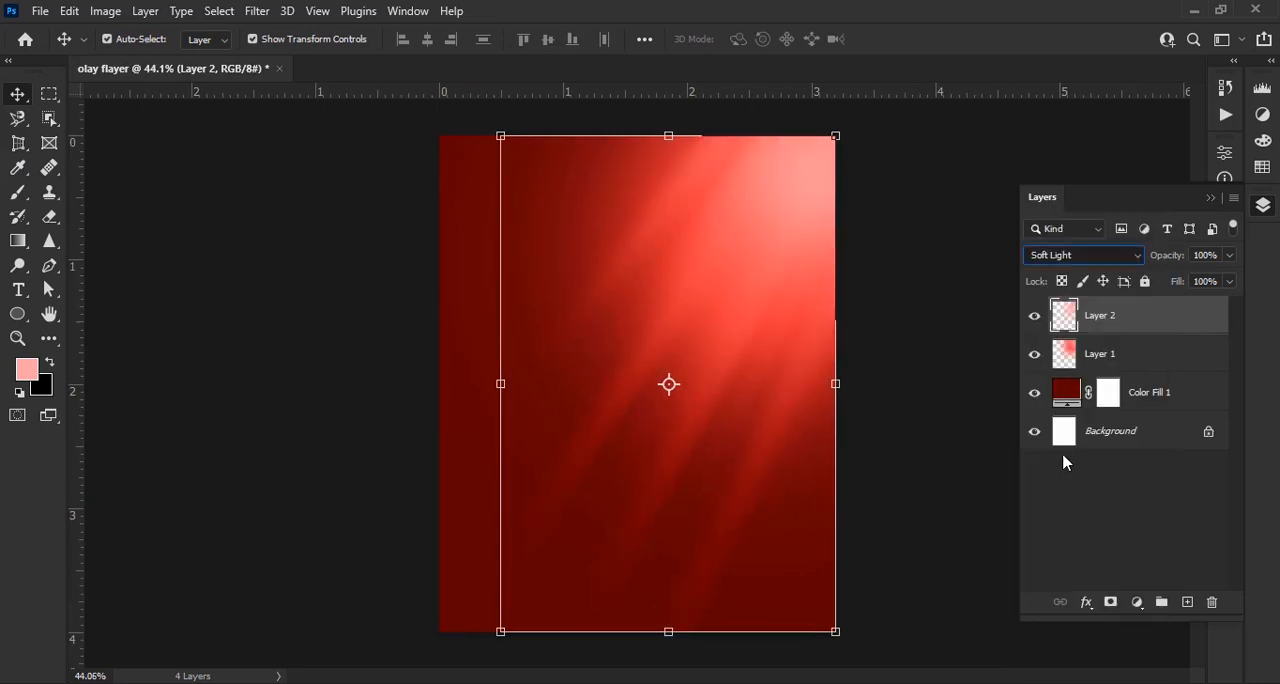
# Shift the light rays upward and soften them on a new layer mask, painting in black at 46% brush opacity
pyautogui.moveTo(812, 218); pyautogui.dragTo(820, 174)
pyautogui.click(1110, 602)
pyautogui.click(18, 192)
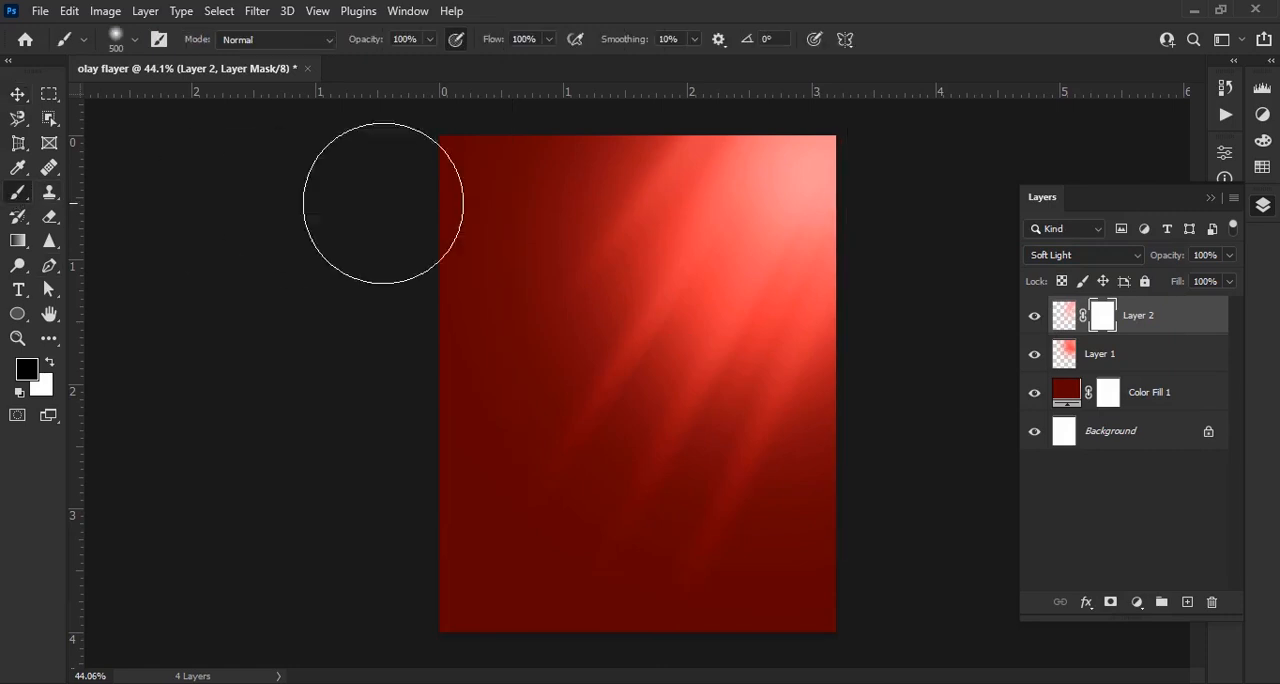
pyautogui.write('46')
pyautogui.moveTo(620, 134); pyautogui.dragTo(583, 234)
pyautogui.moveTo(868, 501)
pyautogui.mouseDown()
pyautogui.moveTo(827, 457)
pyautogui.moveTo(846, 394)
pyautogui.moveTo(764, 479)
pyautogui.moveTo(790, 559)
pyautogui.moveTo(877, 268)
pyautogui.moveTo(765, 487)
pyautogui.moveTo(813, 496)
pyautogui.moveTo(701, 585)
pyautogui.mouseUp()
pyautogui.click(18, 95)
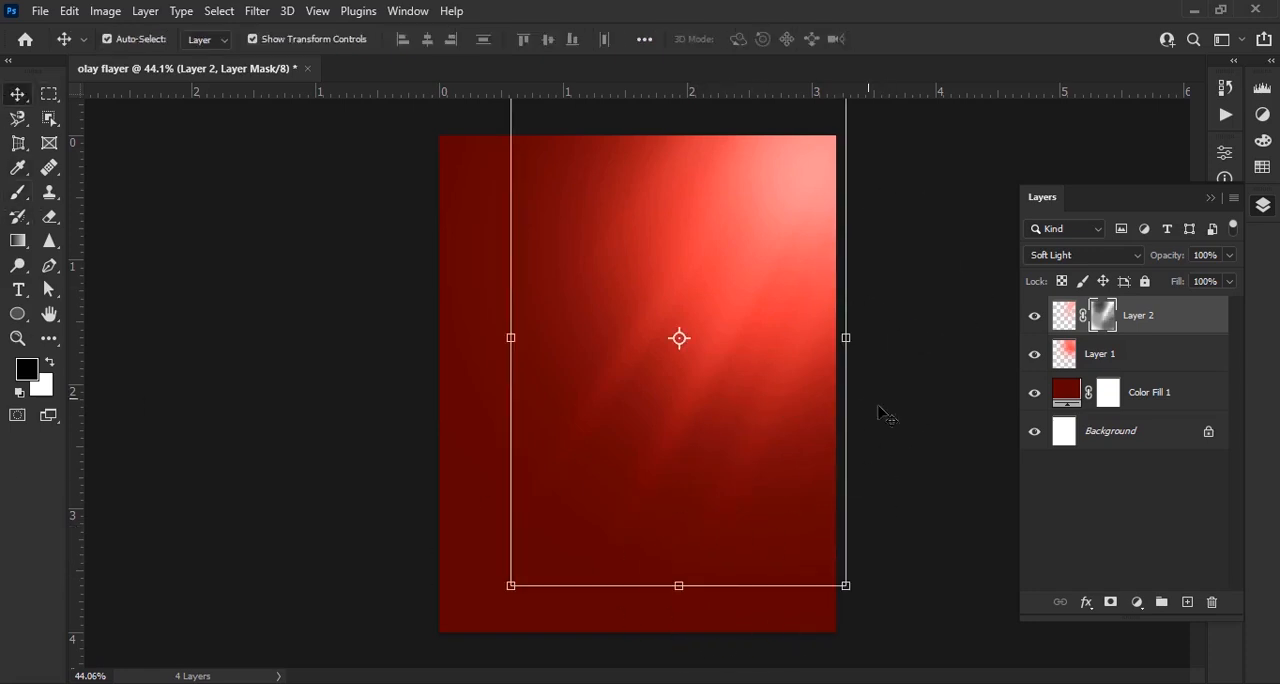
pyautogui.click(917, 438)
pyautogui.scroll(1, 737, 549)
pyautogui.scroll(1, 740, 552)
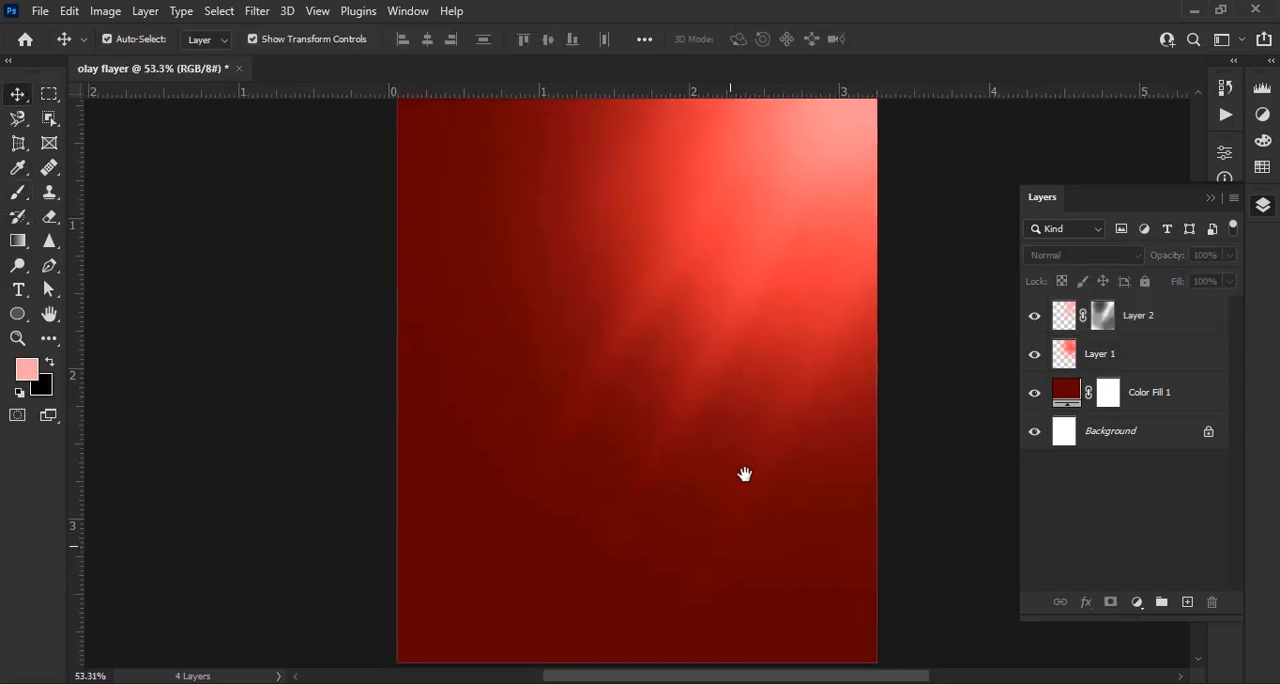
pyautogui.scroll(-2, 743, 472)
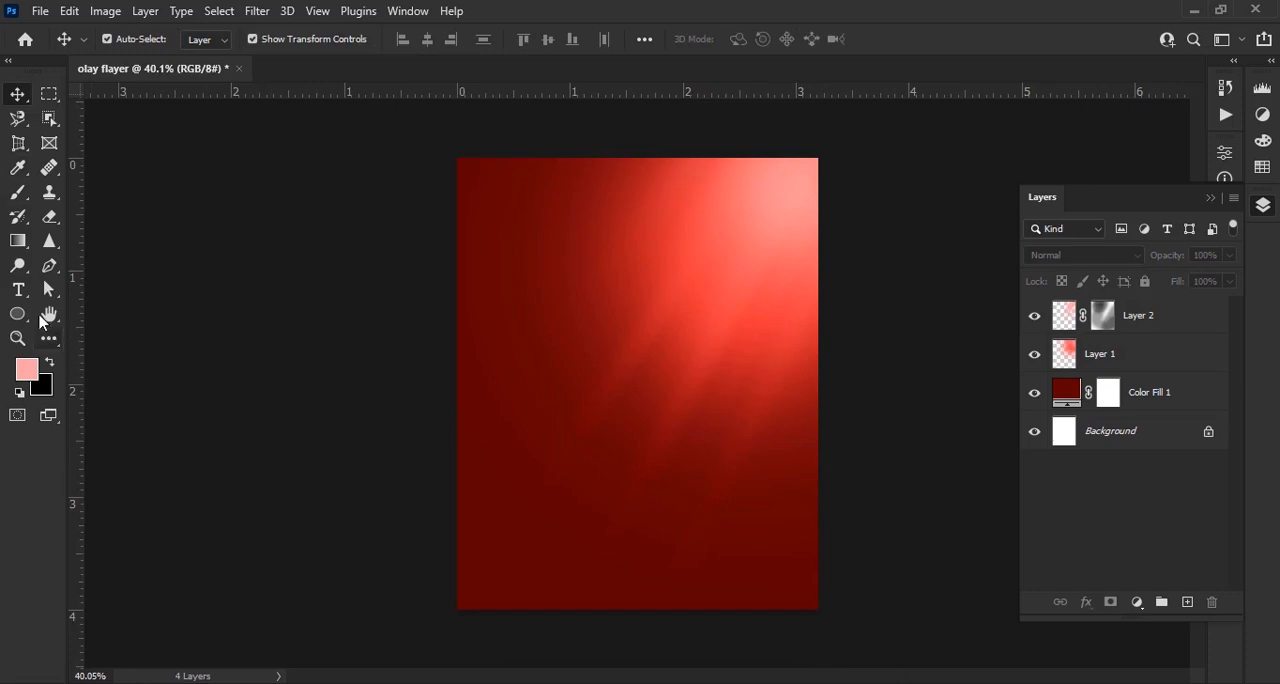
# Add a new layer above the rays and select a full-width rectangle across the lower part of the canvas for the floor
pyautogui.click(25, 126)
pyautogui.click(1187, 602)
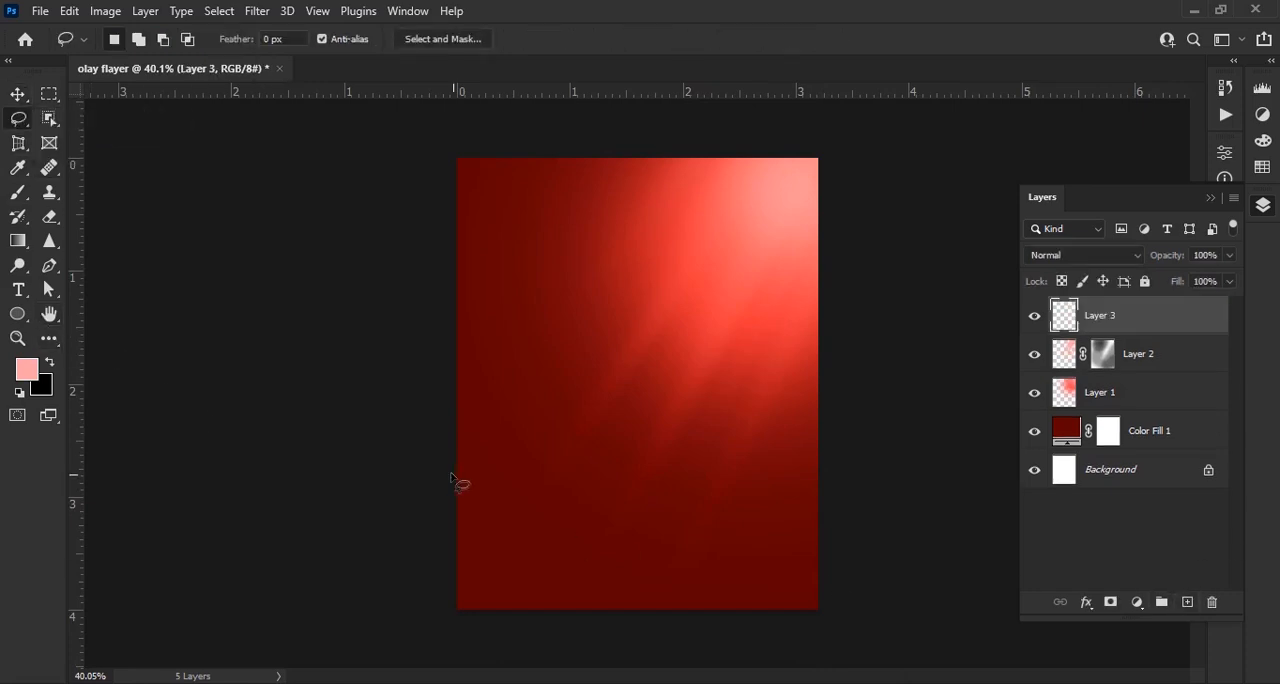
pyautogui.scroll(3, 457, 480)
pyautogui.click(53, 94)
pyautogui.moveTo(326, 356); pyautogui.dragTo(928, 608)
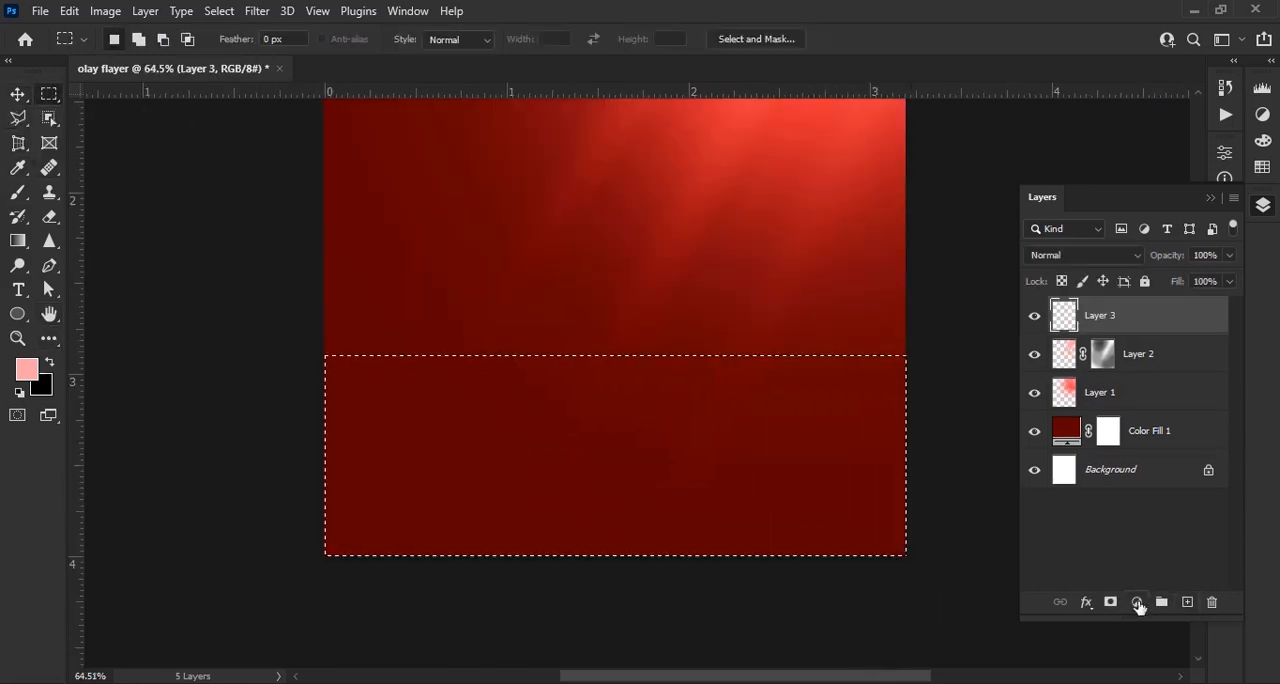
# Fill the selected floor strip with a Solid Color fill layer in dark red (#4e0000)
pyautogui.click(1137, 602)
pyautogui.click(1237, 268)
pyautogui.click(420, 266)
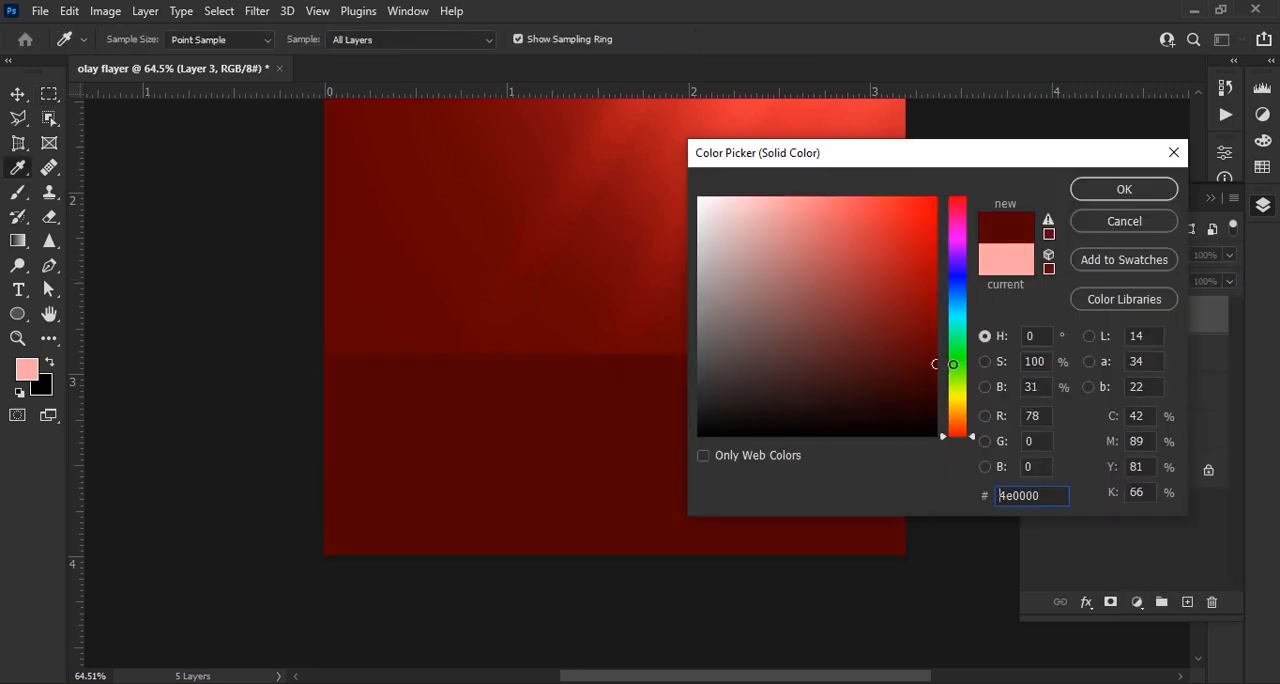
pyautogui.click(1137, 192)
pyautogui.scroll(-4, 632, 420)
pyautogui.press('v')
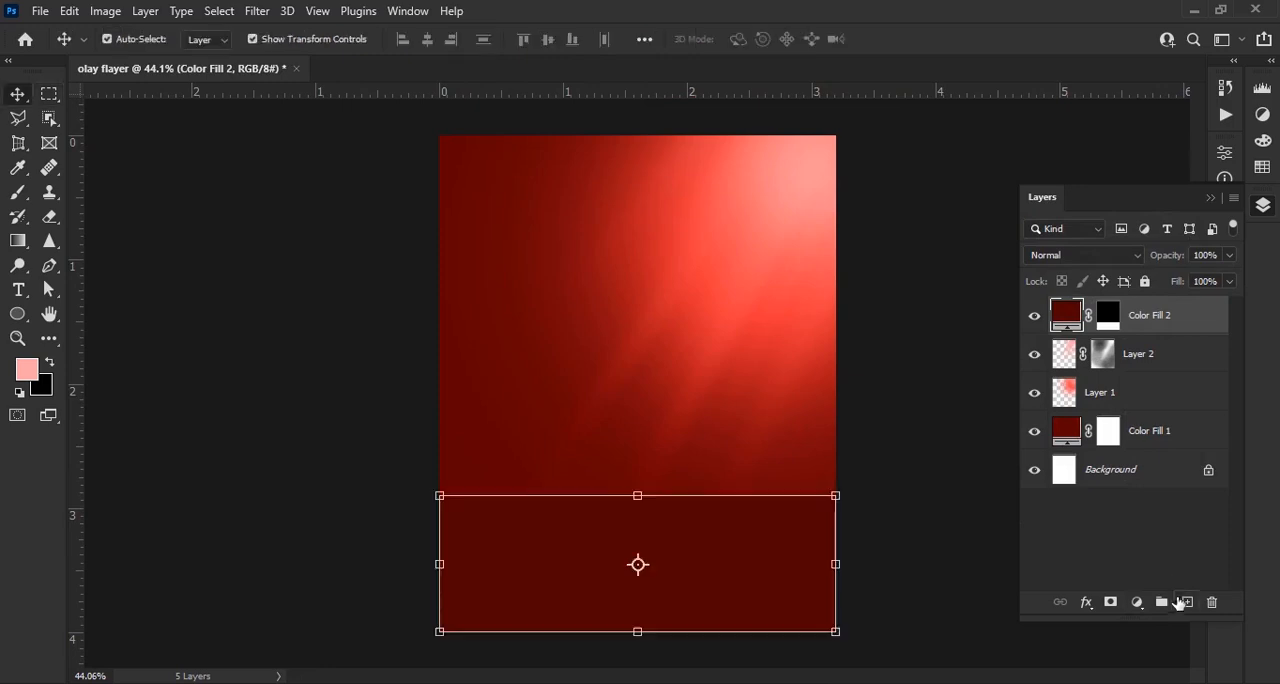
# On a new top layer, load the floor fill's mask as a selection and set the foreground color to bright red
pyautogui.click(1186, 603)
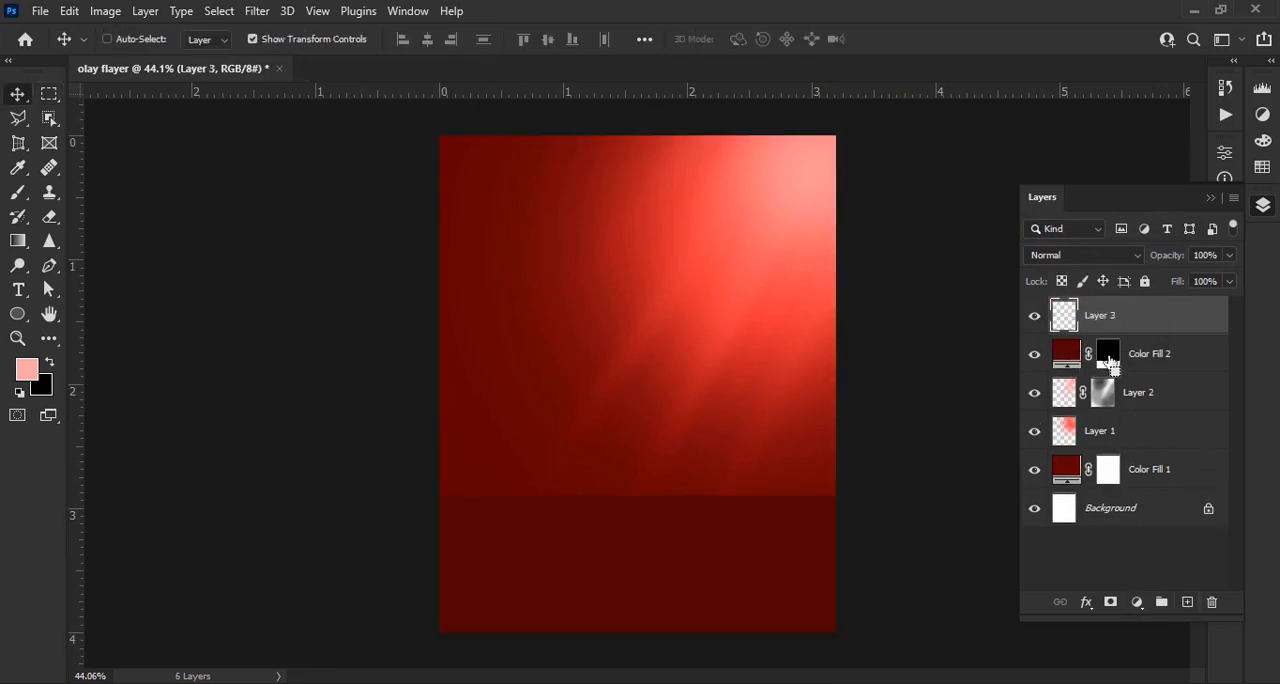
pyautogui.keyDown('ctrl'); pyautogui.click(1105, 355); pyautogui.keyUp('ctrl')
pyautogui.click(31, 376)
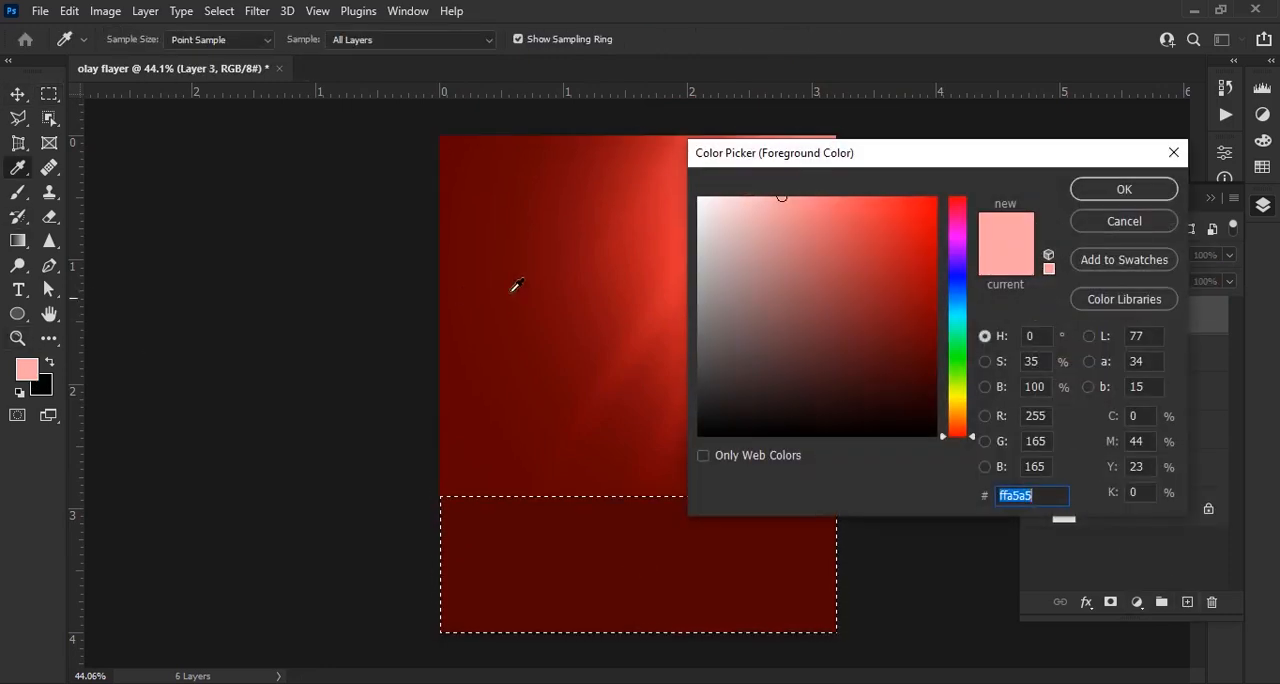
pyautogui.click(660, 305)
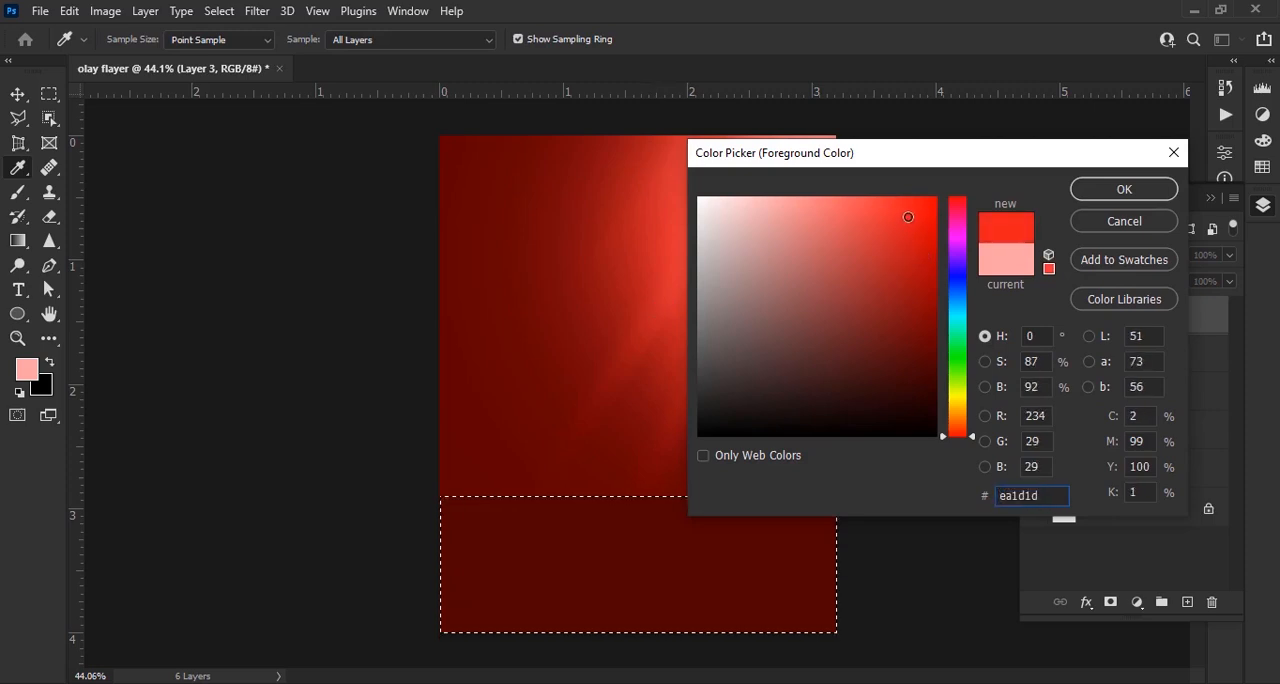
pyautogui.click(1098, 194)
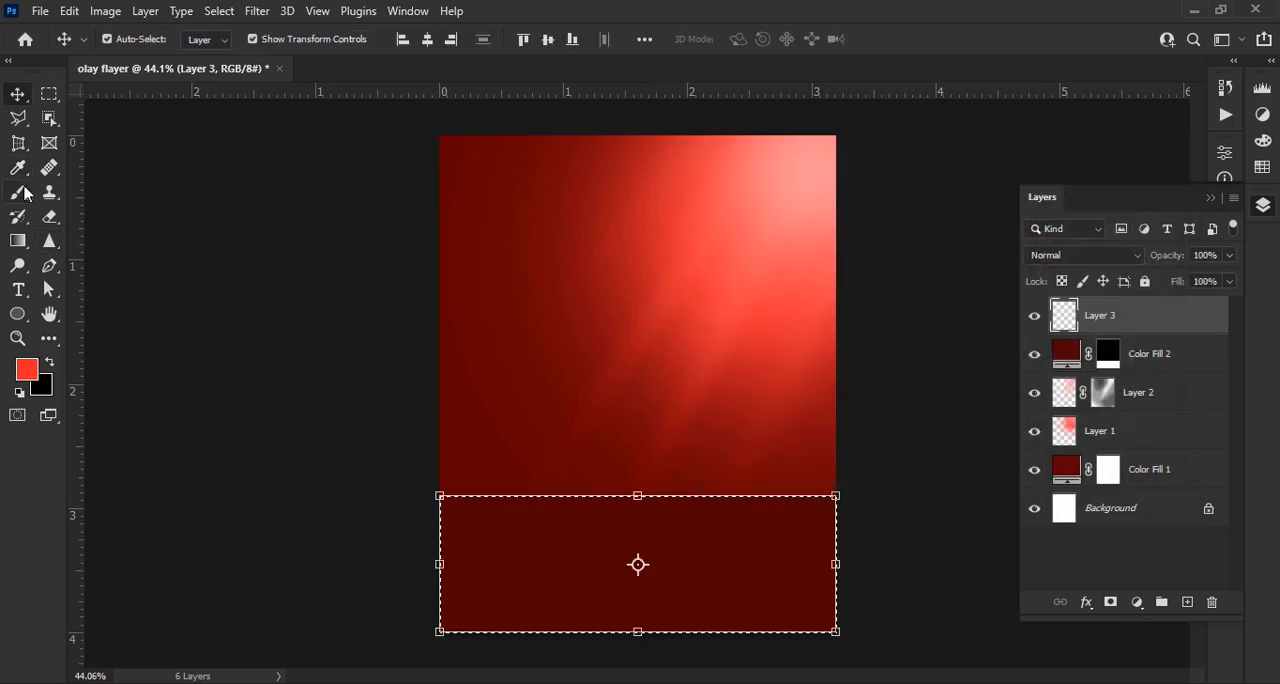
# Flatten the soft round brush tip into a horizontal ellipse, with the size at 700 px and the opacity at 95%
pyautogui.press('b')
pyautogui.scroll(6, 645, 550)
pyautogui.moveTo(649, 551); pyautogui.dragTo(597, 427)
pyautogui.moveTo(360, 47); pyautogui.dragTo(333, 47)
pyautogui.press('[')
pyautogui.press('[')
pyautogui.press('[')
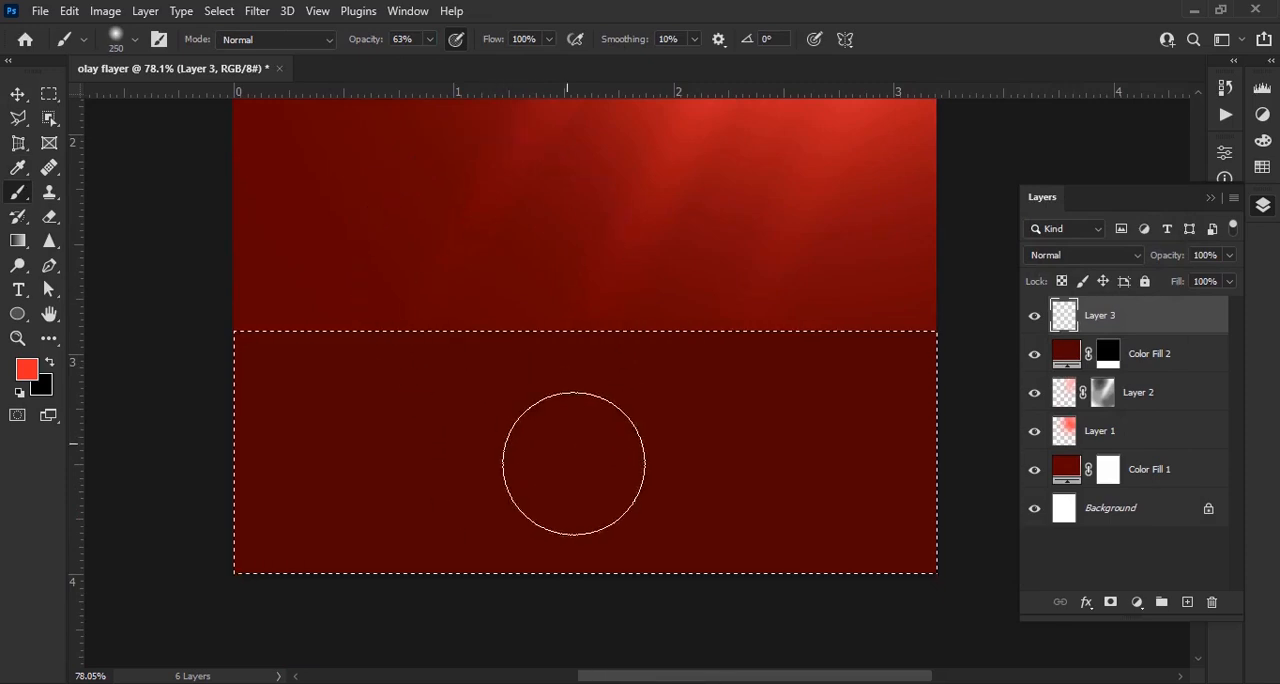
pyautogui.rightClick(585, 440)
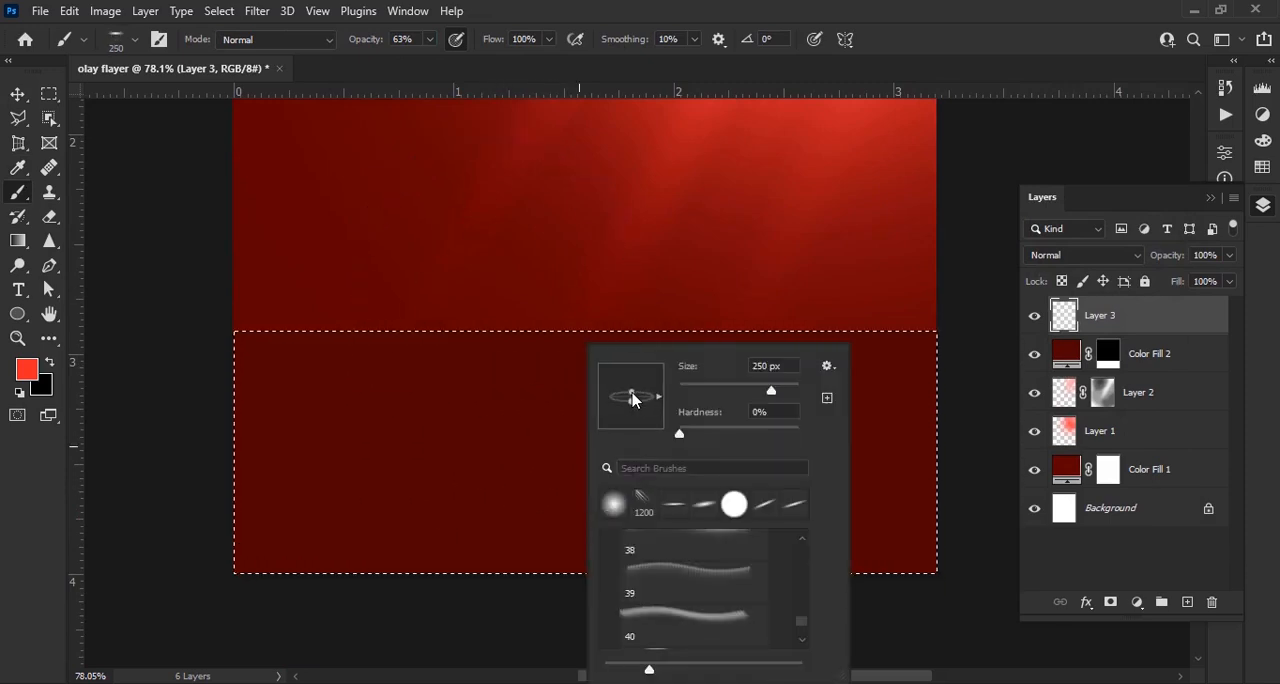
pyautogui.moveTo(360, 46); pyautogui.dragTo(391, 50)
pyautogui.press(']')
pyautogui.press(']')
pyautogui.press(']')
pyautogui.press(']')
pyautogui.press(']')
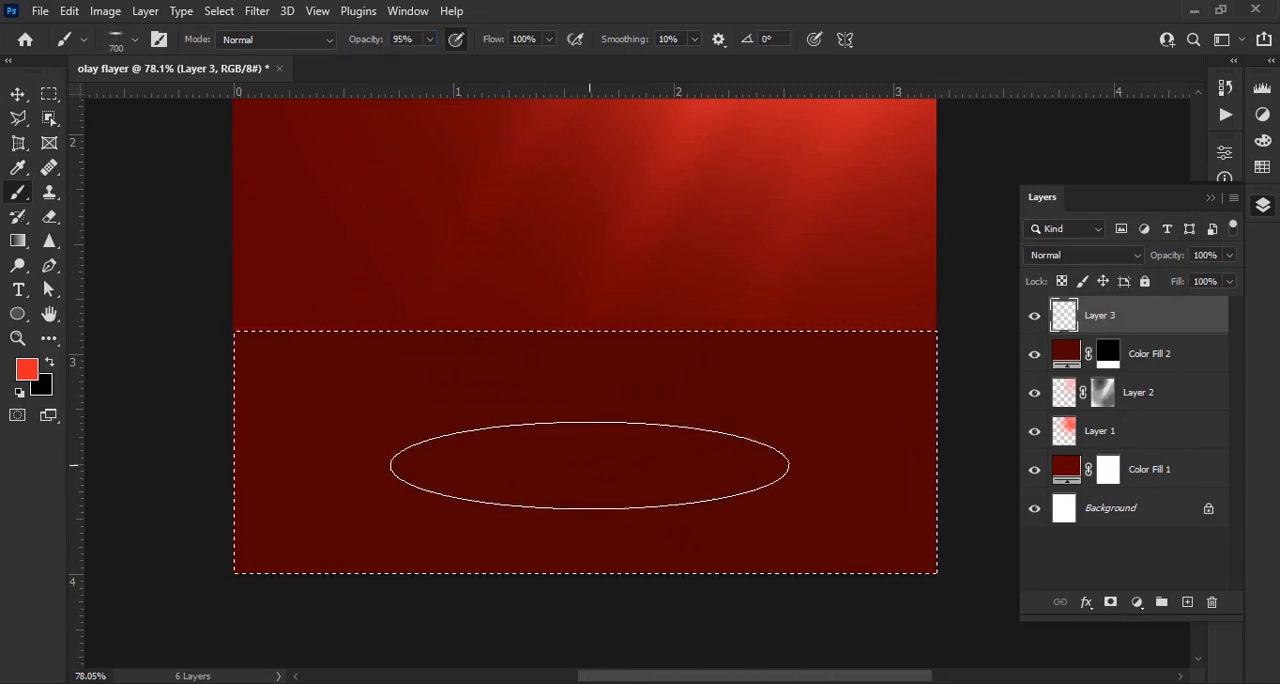
# Paint an elliptical red glow in the middle of the floor strip and clear the selection
pyautogui.click(584, 445)
pyautogui.click(571, 473)
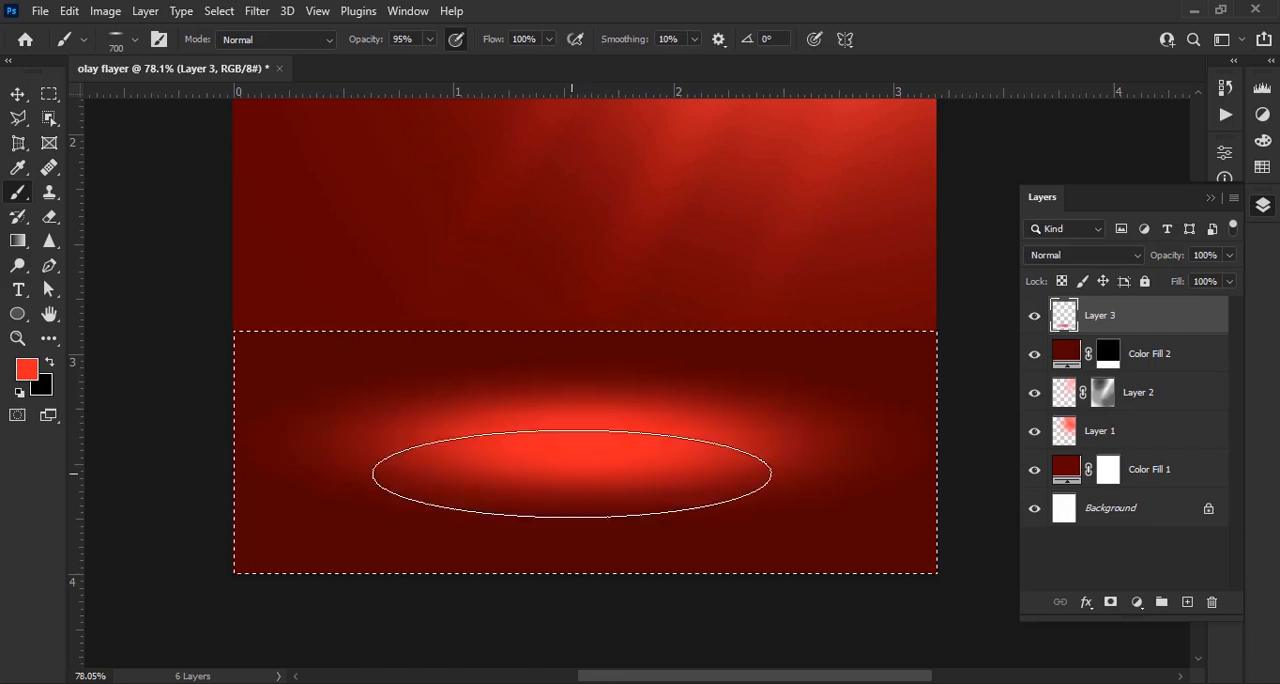
pyautogui.click(571, 473)
pyautogui.press('v')
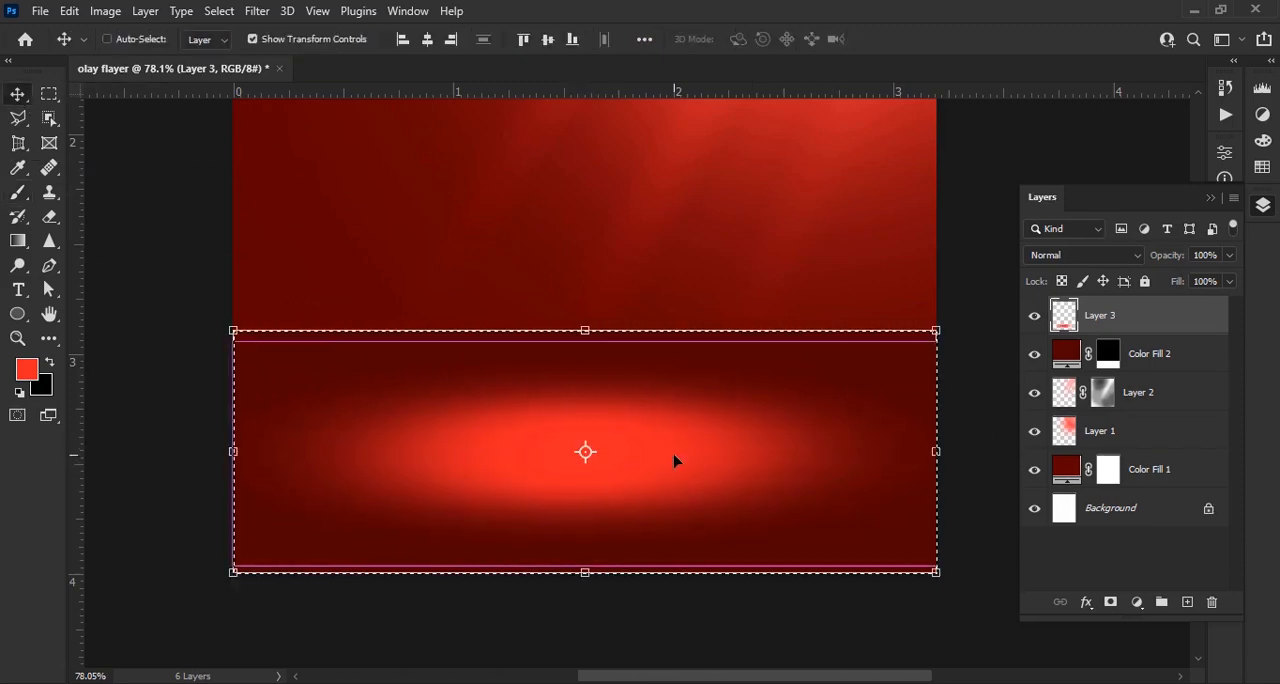
pyautogui.hotkey('ctrl', 'd')
# Stretch the floor glow to about 106% width past both canvas sides and extend it slightly upward
pyautogui.moveTo(907, 447)
pyautogui.mouseDown()
pyautogui.moveTo(962, 447)
pyautogui.moveTo(925, 447)
pyautogui.mouseUp()
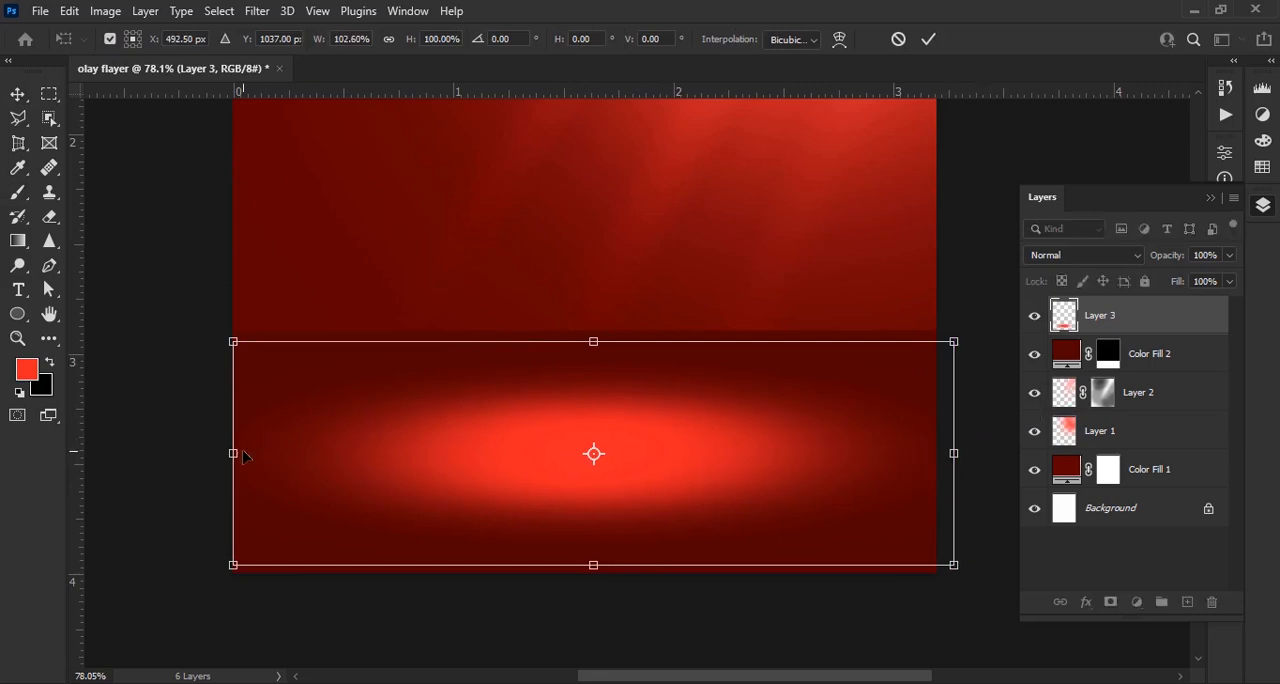
pyautogui.moveTo(246, 451); pyautogui.dragTo(221, 451)
pyautogui.moveTo(581, 568); pyautogui.dragTo(625, 559)
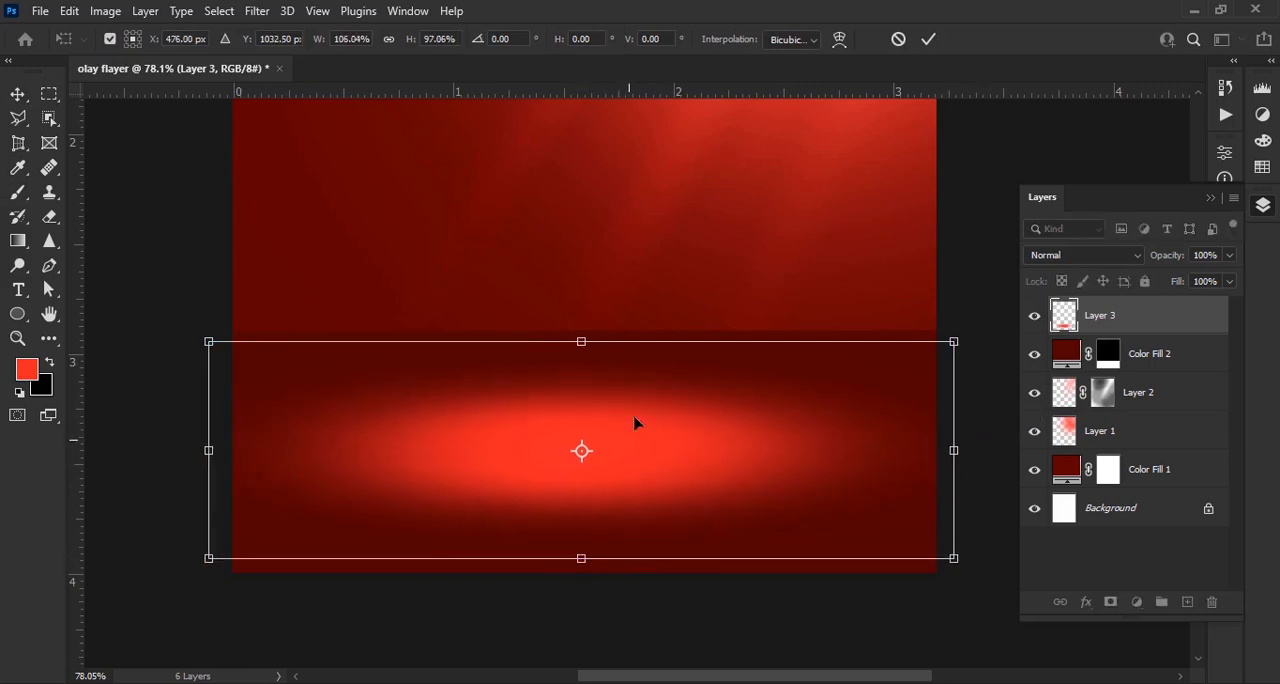
pyautogui.moveTo(623, 342); pyautogui.dragTo(643, 316)
pyautogui.click(929, 39)
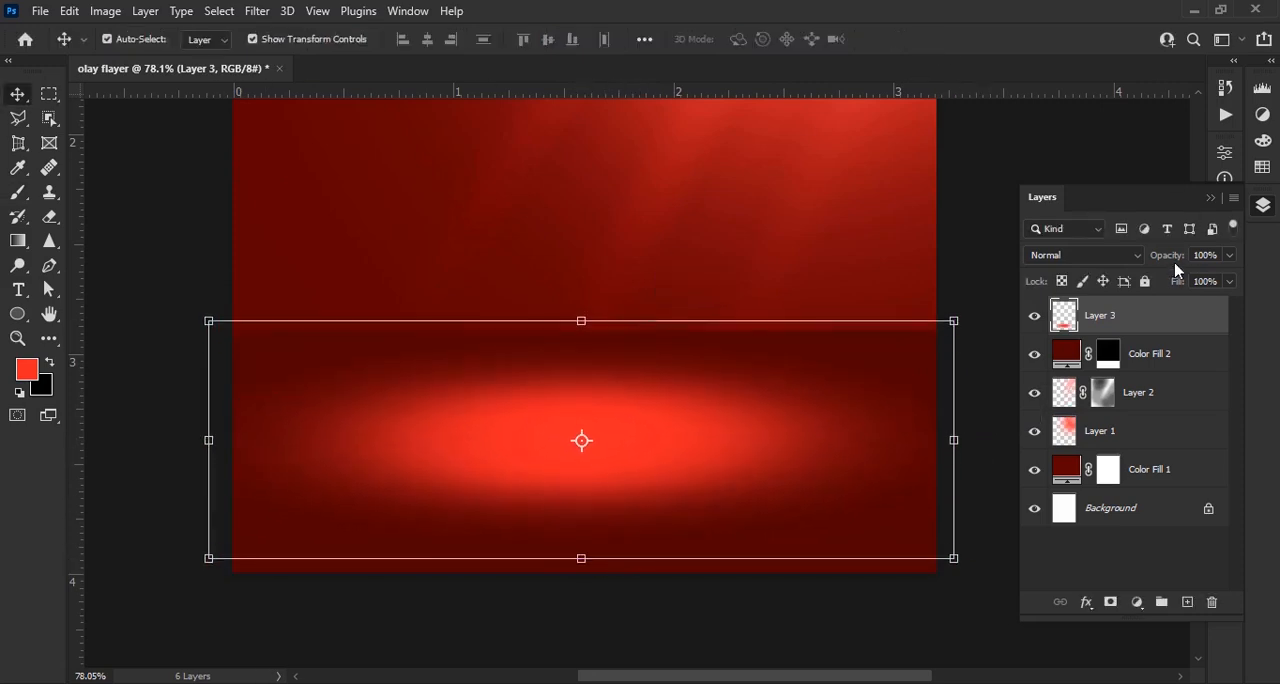
pyautogui.moveTo(1148, 258)
pyautogui.mouseDown()
pyautogui.moveTo(1134, 260)
pyautogui.moveTo(1155, 255)
pyautogui.mouseUp()
pyautogui.hotkey('ctrl', '0')
pyautogui.click(740, 650)
# Add a new empty layer directly above the Color Fill 1 background
pyautogui.scroll(2, 750, 612)
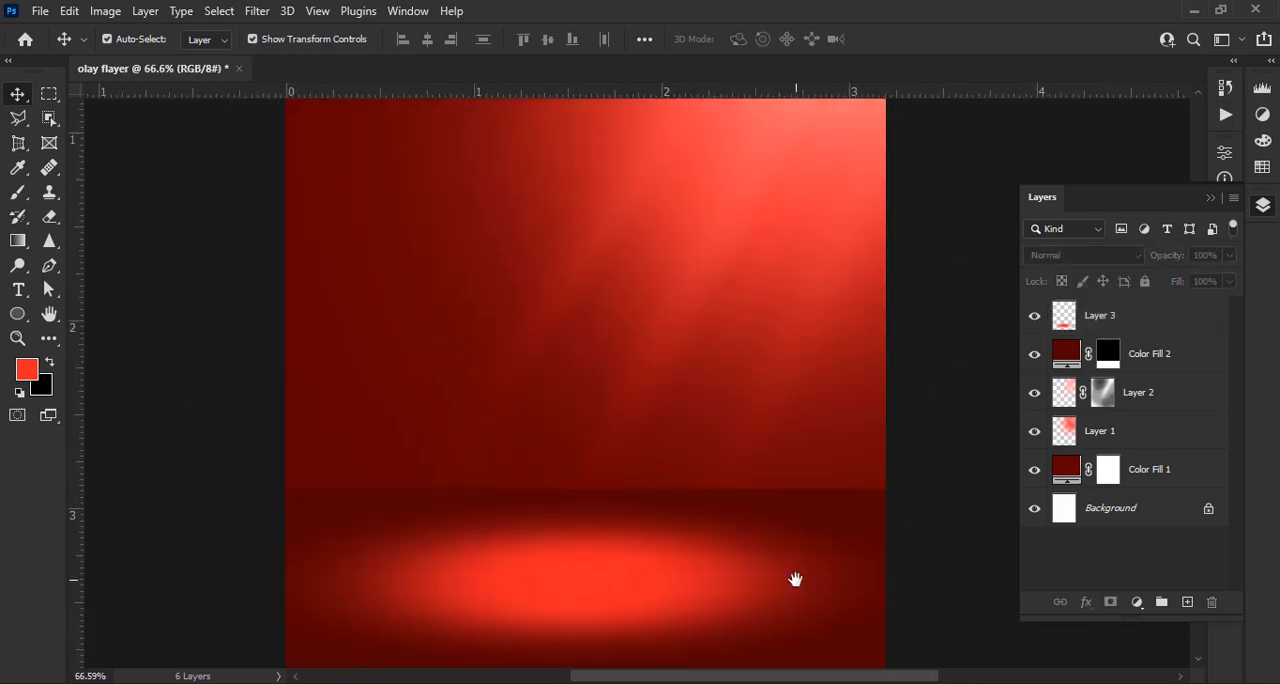
pyautogui.moveTo(794, 581); pyautogui.dragTo(798, 472)
pyautogui.click(1195, 489)
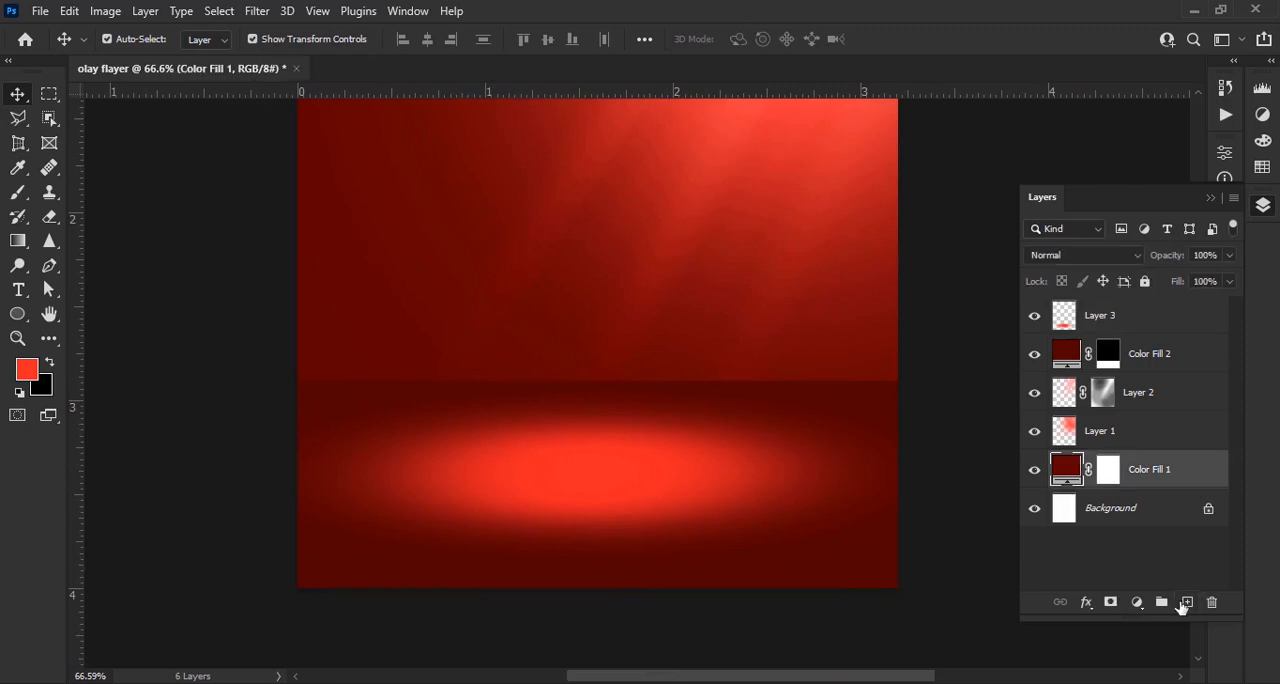
pyautogui.click(1187, 602)
pyautogui.click(27, 370)
pyautogui.click(427, 392)
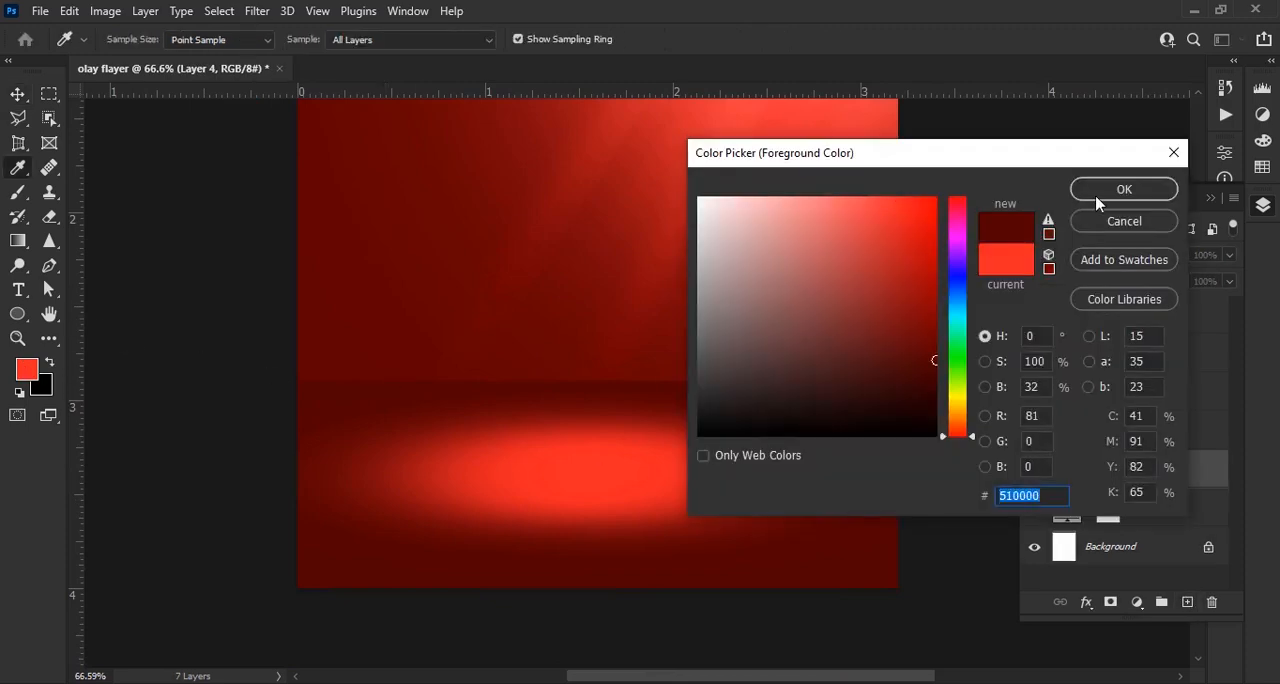
pyautogui.click(1140, 229)
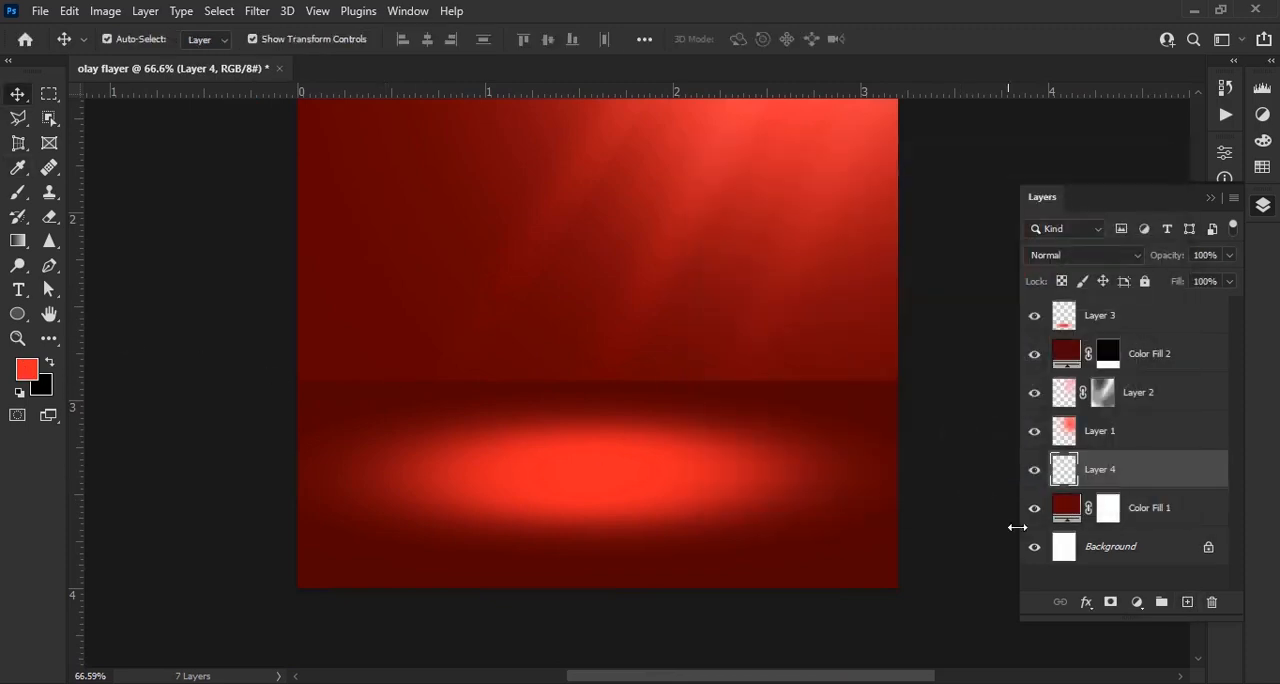
# Select a thin full-width strip along the floor's upper edge and fill it with a very dark red Solid Color layer (#270000)
pyautogui.click(49, 95)
pyautogui.scroll(4, 592, 427)
pyautogui.scroll(-2, 580, 434)
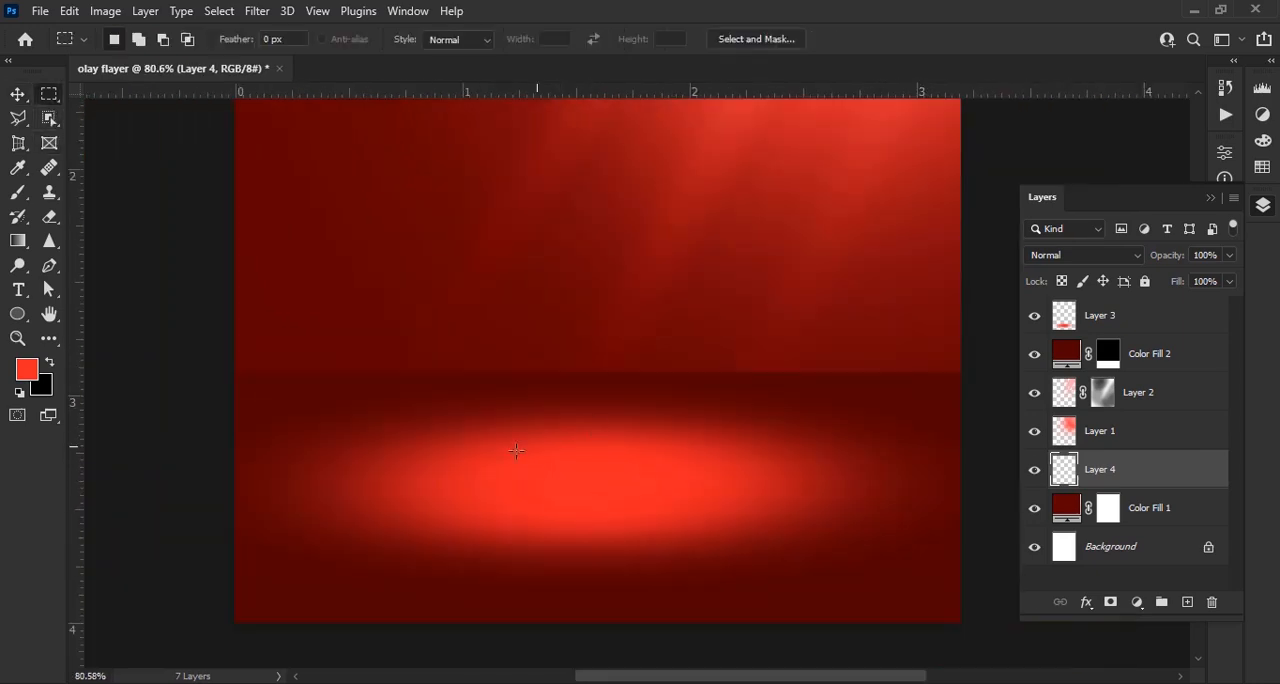
pyautogui.moveTo(988, 426); pyautogui.dragTo(214, 366)
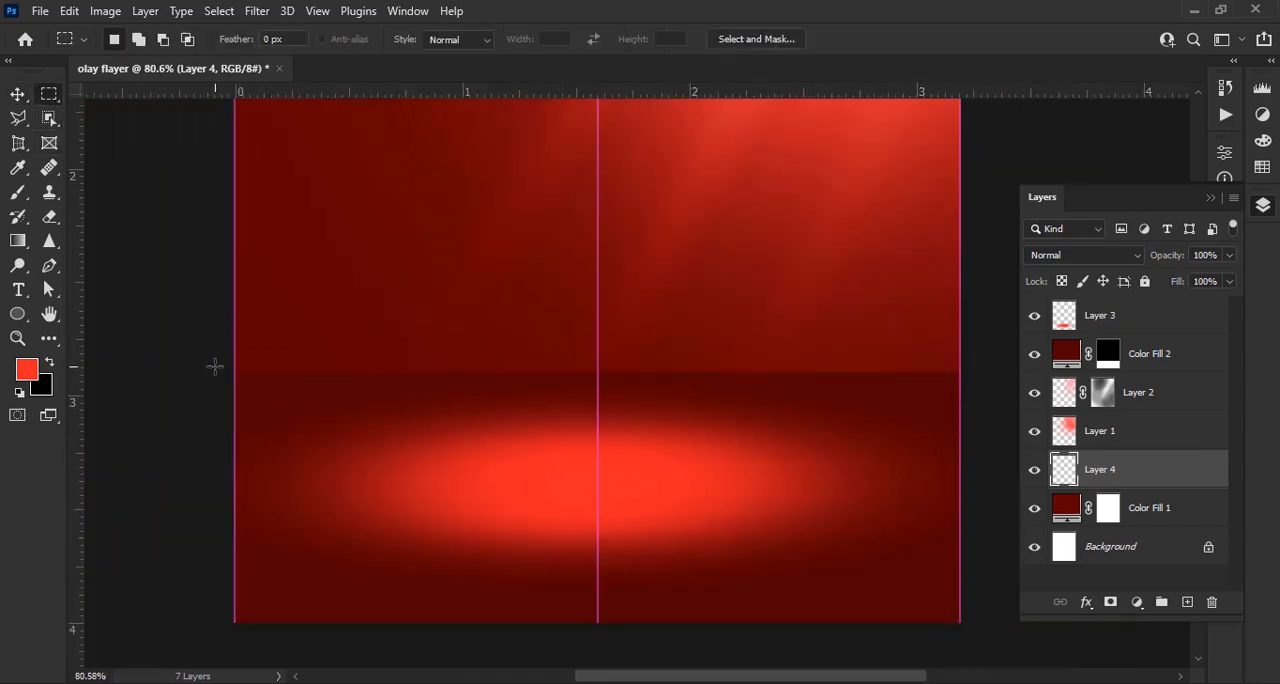
pyautogui.click(1136, 603)
pyautogui.click(1171, 272)
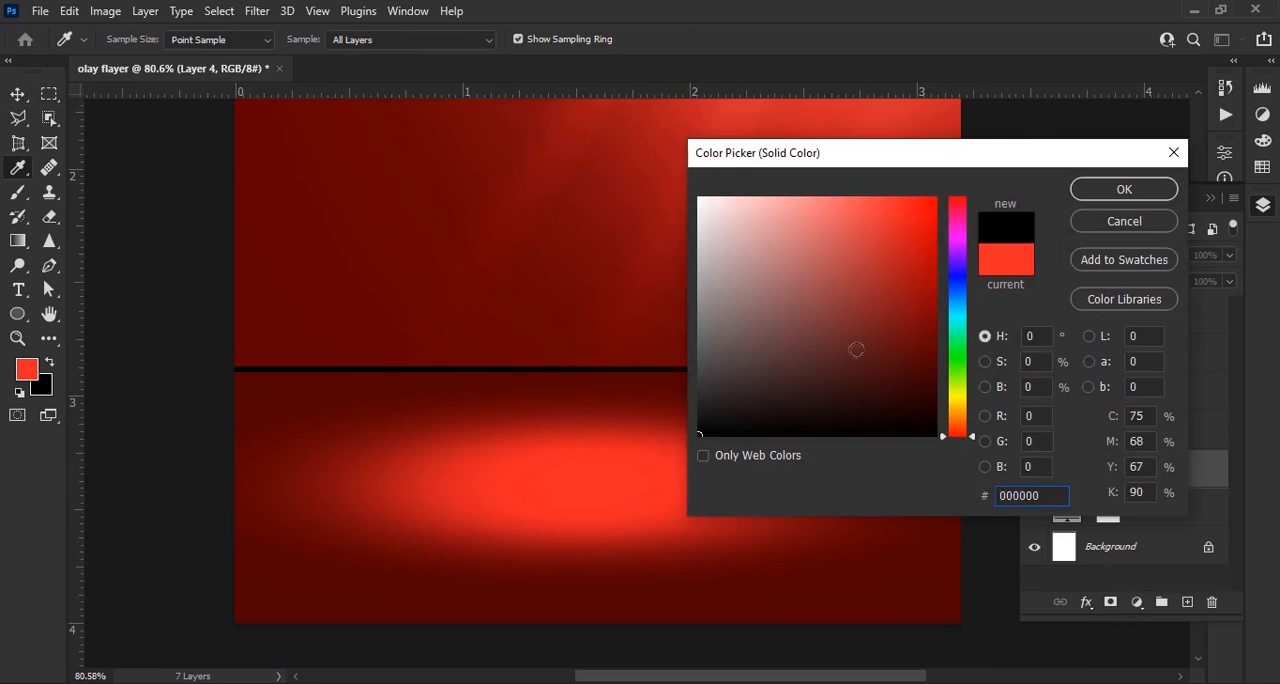
pyautogui.click(318, 412)
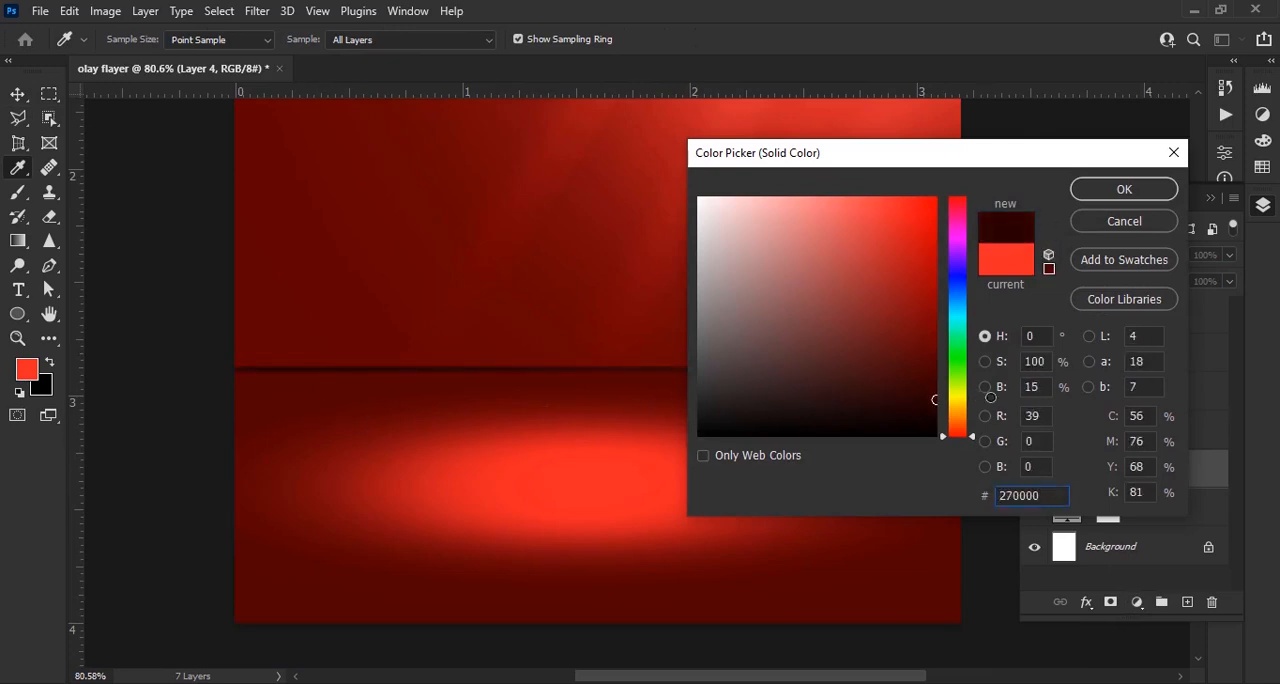
pyautogui.click(1130, 192)
# Convert the thin dark strip to a smart object and apply a Gaussian Blur with a radius of 19.4 pixels
pyautogui.click(257, 11)
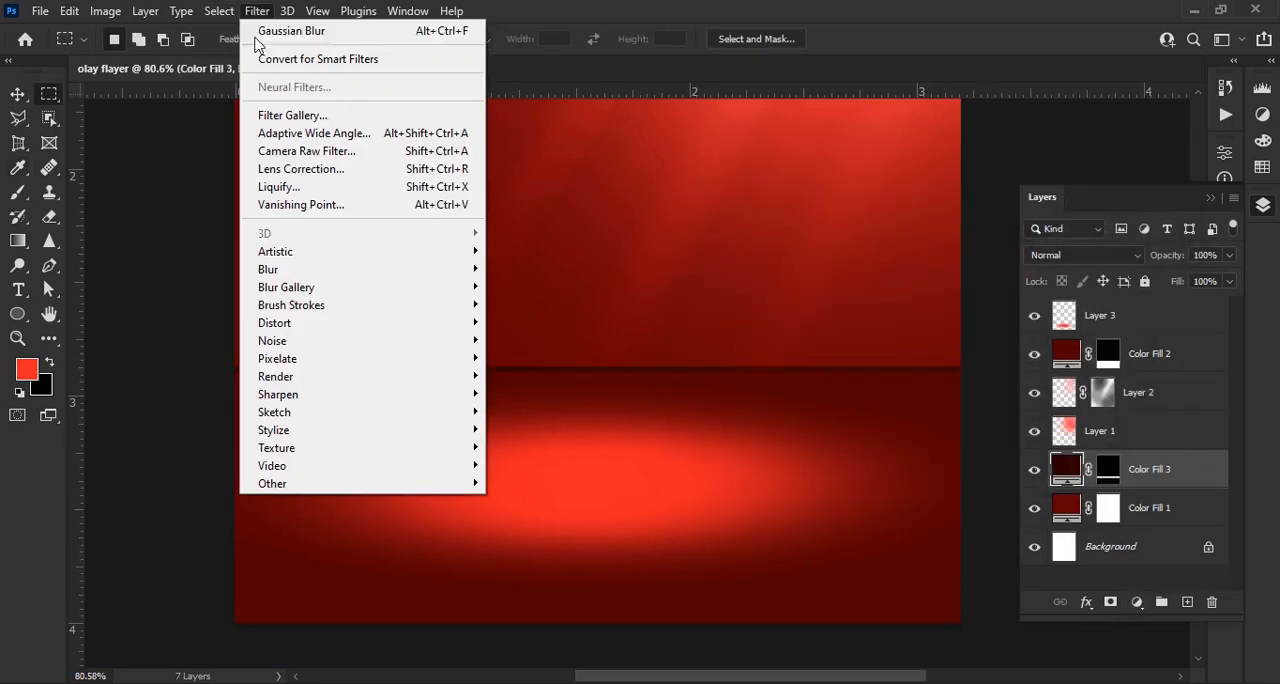
pyautogui.moveTo(346, 272)
pyautogui.click(536, 340)
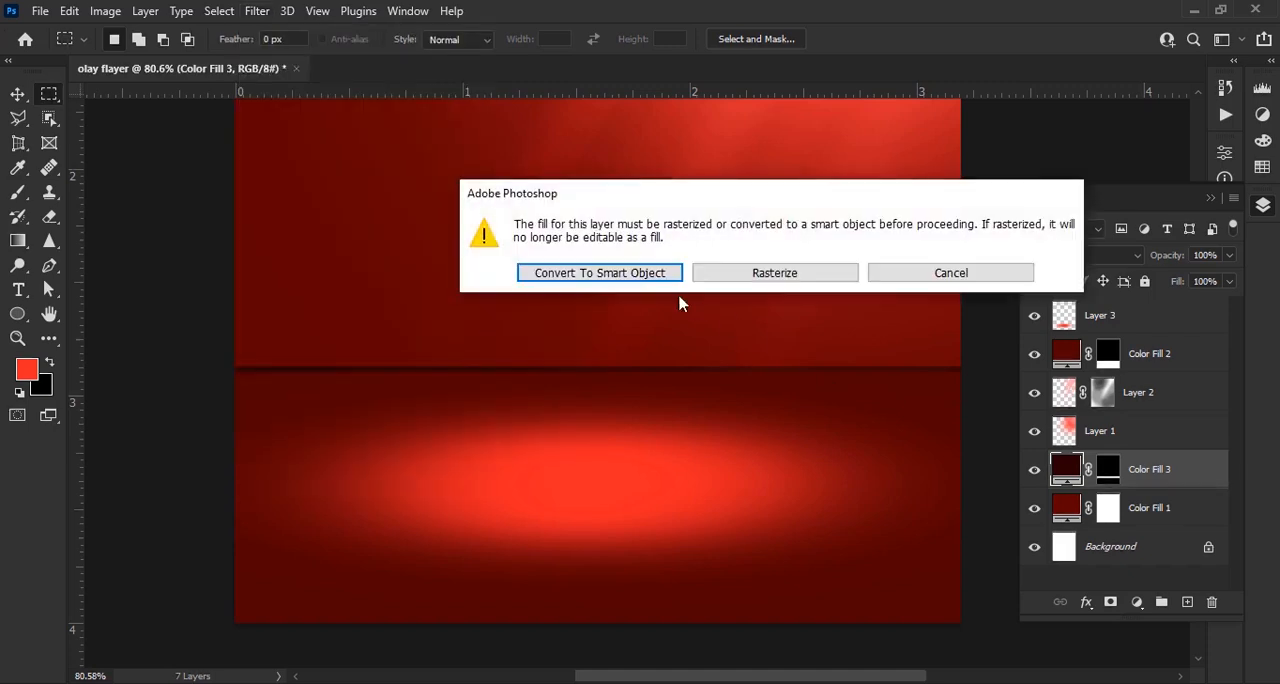
pyautogui.press('Return')
pyautogui.moveTo(218, 410); pyautogui.dragTo(224, 410)
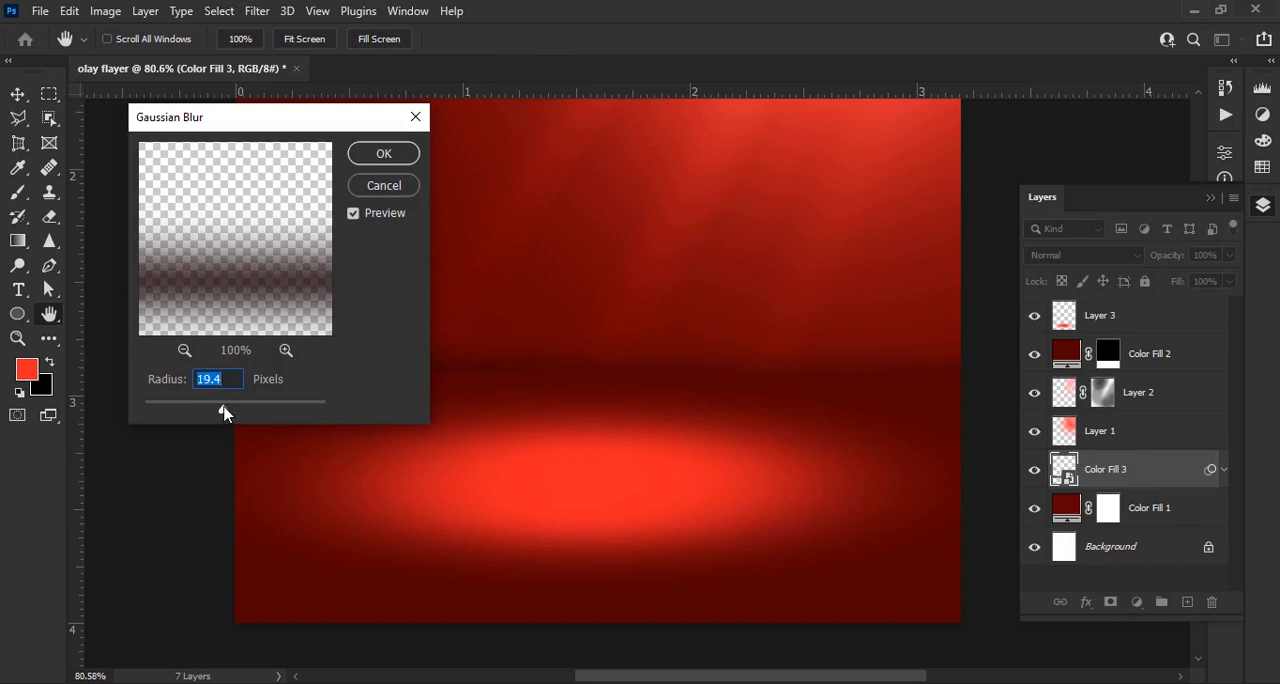
pyautogui.click(403, 151)
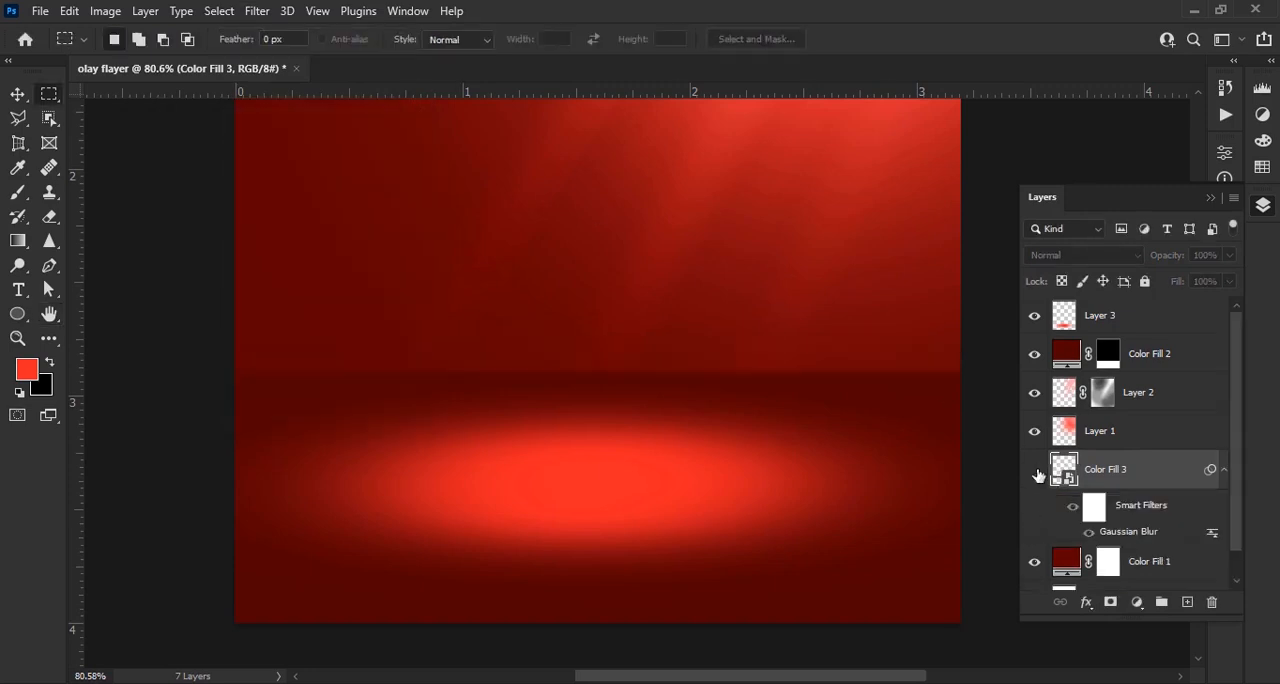
# Compare the whole design with and without the blurred shadow strip behind the floor edge
pyautogui.hotkey('ctrl', '0')
pyautogui.click(1033, 475)
pyautogui.scroll(-2, 720, 390)
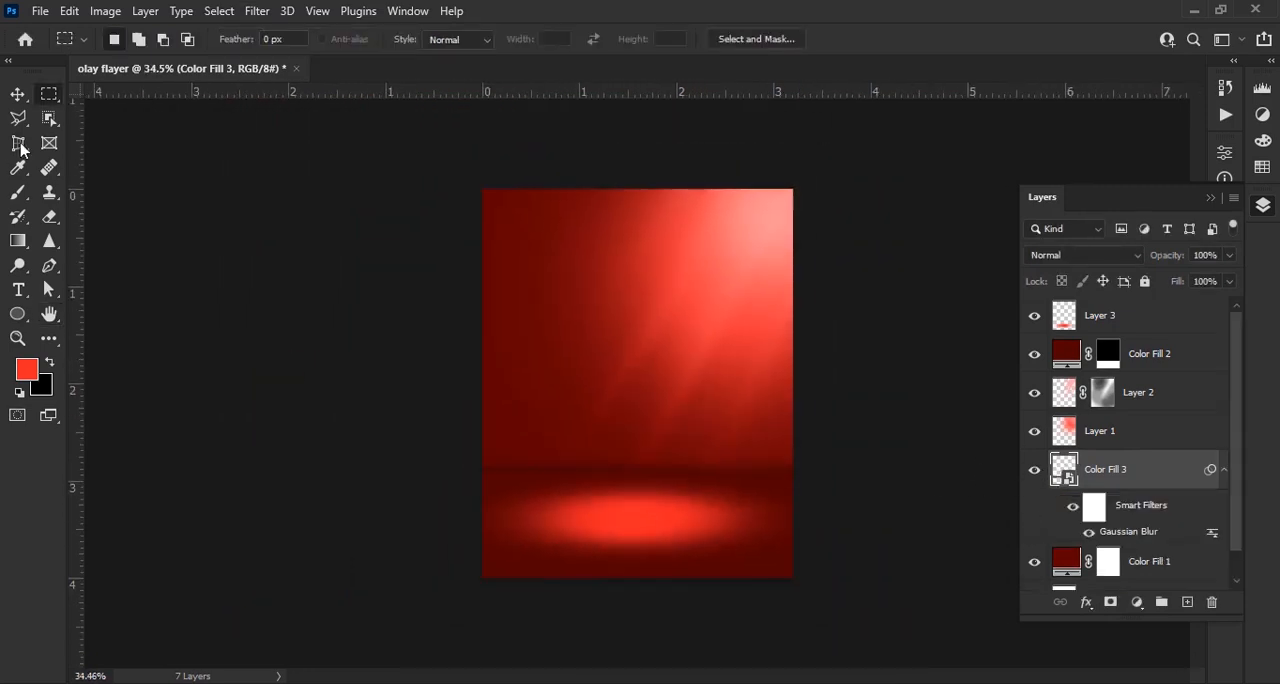
pyautogui.click(18, 98)
pyautogui.click(904, 518)
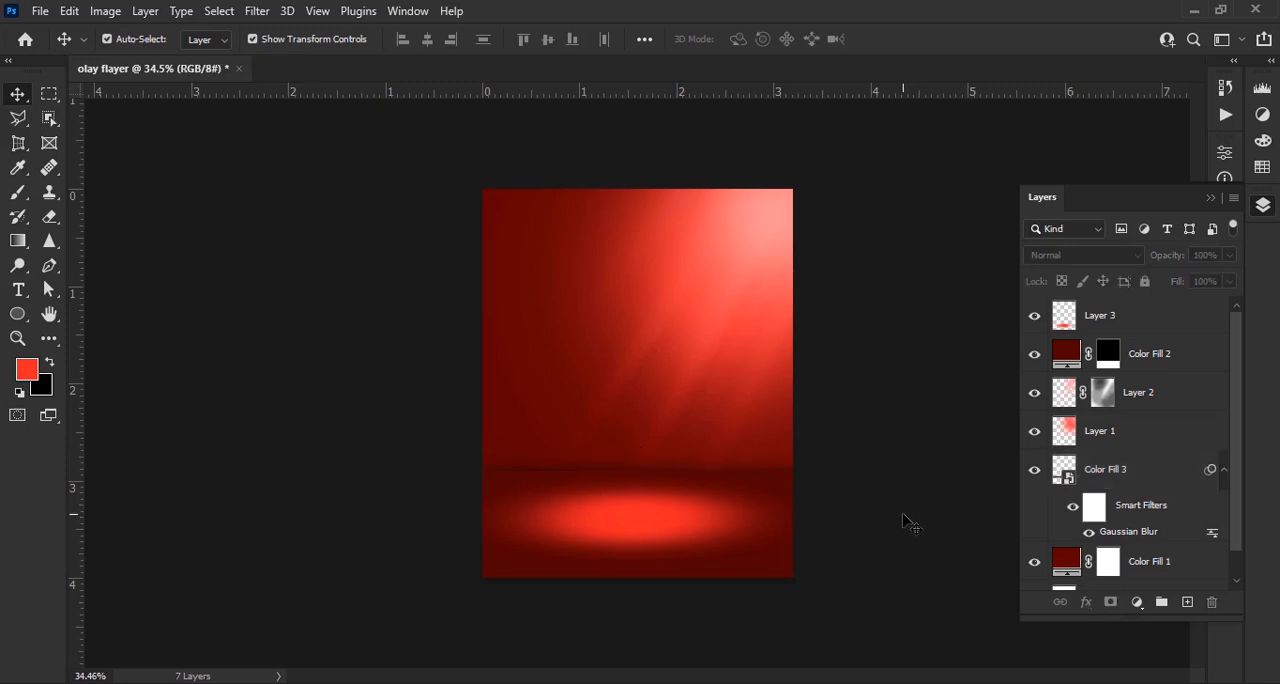
# Group all layers above the Background layer
pyautogui.click(1164, 333)
pyautogui.scroll(-1, 1130, 450)
pyautogui.keyDown('shift'); pyautogui.click(1177, 531); pyautogui.keyUp('shift')
pyautogui.hotkey('ctrl', 'g')
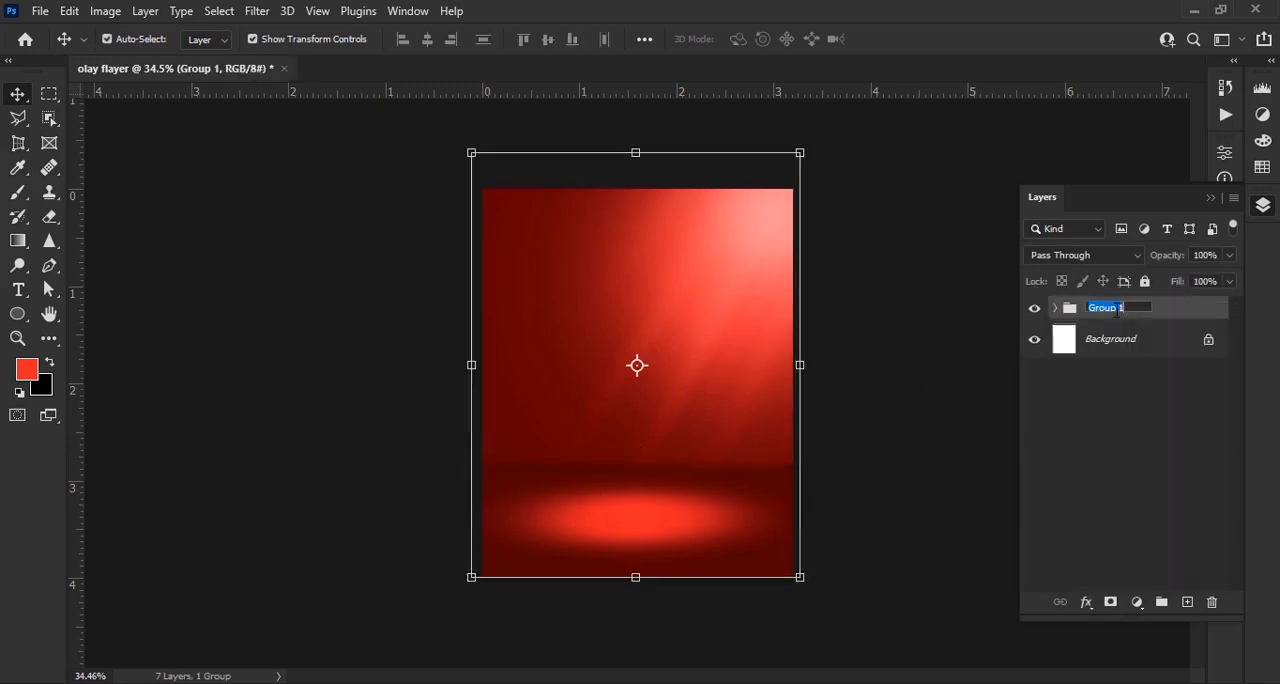
# Name the group above the Background layer "back" and lock it
pyautogui.click(1145, 282)
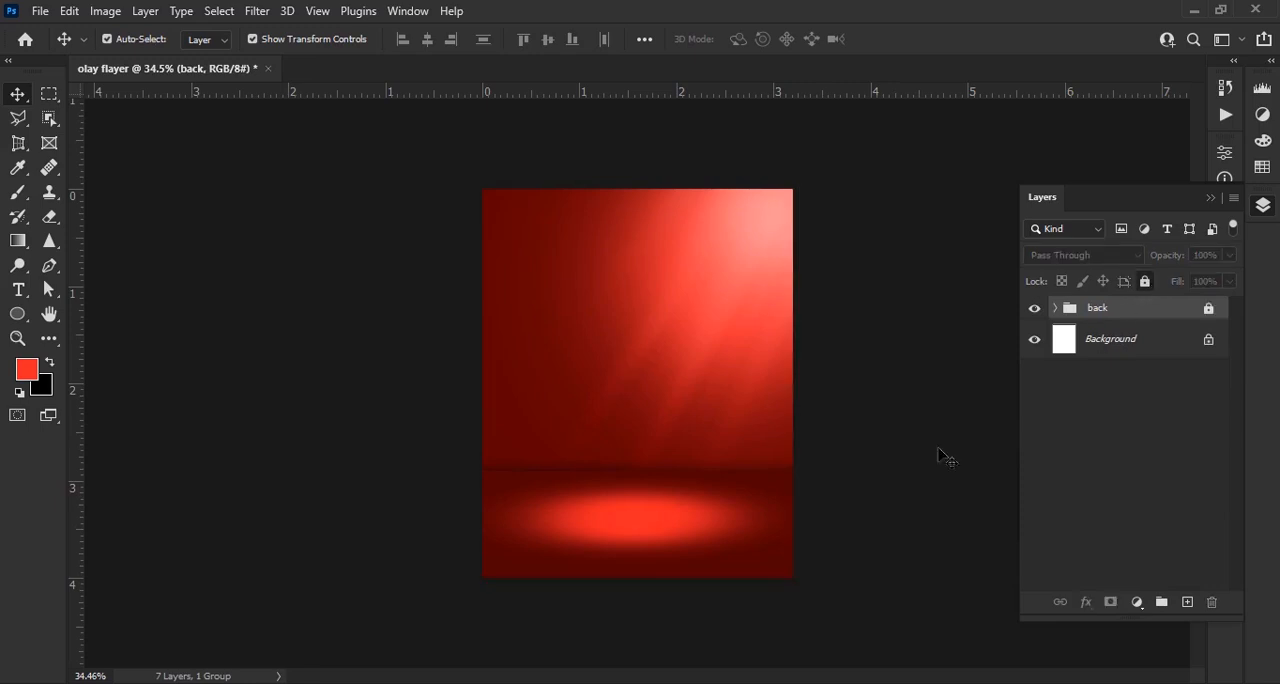
# Place horizontal and vertical guides across the lower half of the design to mark the corners of three stacked blocks
pyautogui.scroll(4, 752, 510)
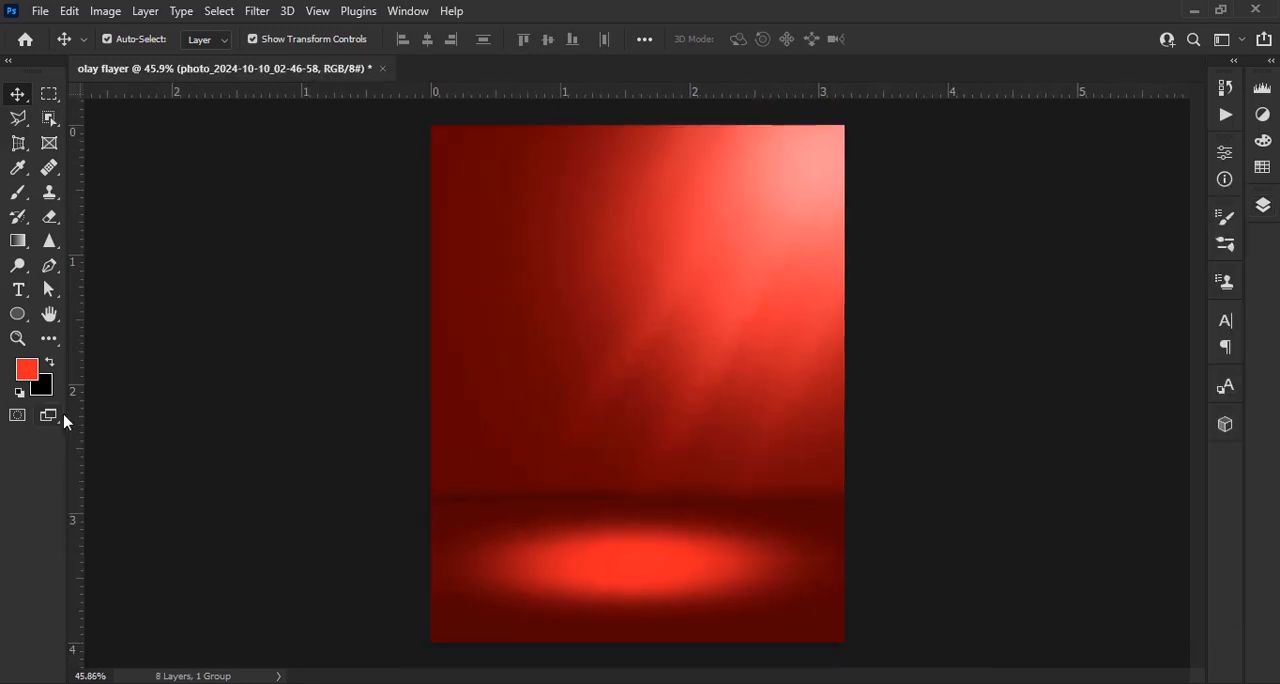
pyautogui.moveTo(76, 423); pyautogui.dragTo(508, 429)
pyautogui.moveTo(76, 468); pyautogui.dragTo(597, 429)
pyautogui.moveTo(690, 91); pyautogui.dragTo(725, 427)
pyautogui.moveTo(76, 450); pyautogui.dragTo(684, 430)
pyautogui.moveTo(77, 557); pyautogui.dragTo(450, 540)
pyautogui.moveTo(596, 92); pyautogui.dragTo(620, 502)
pyautogui.moveTo(670, 91); pyautogui.dragTo(668, 575)
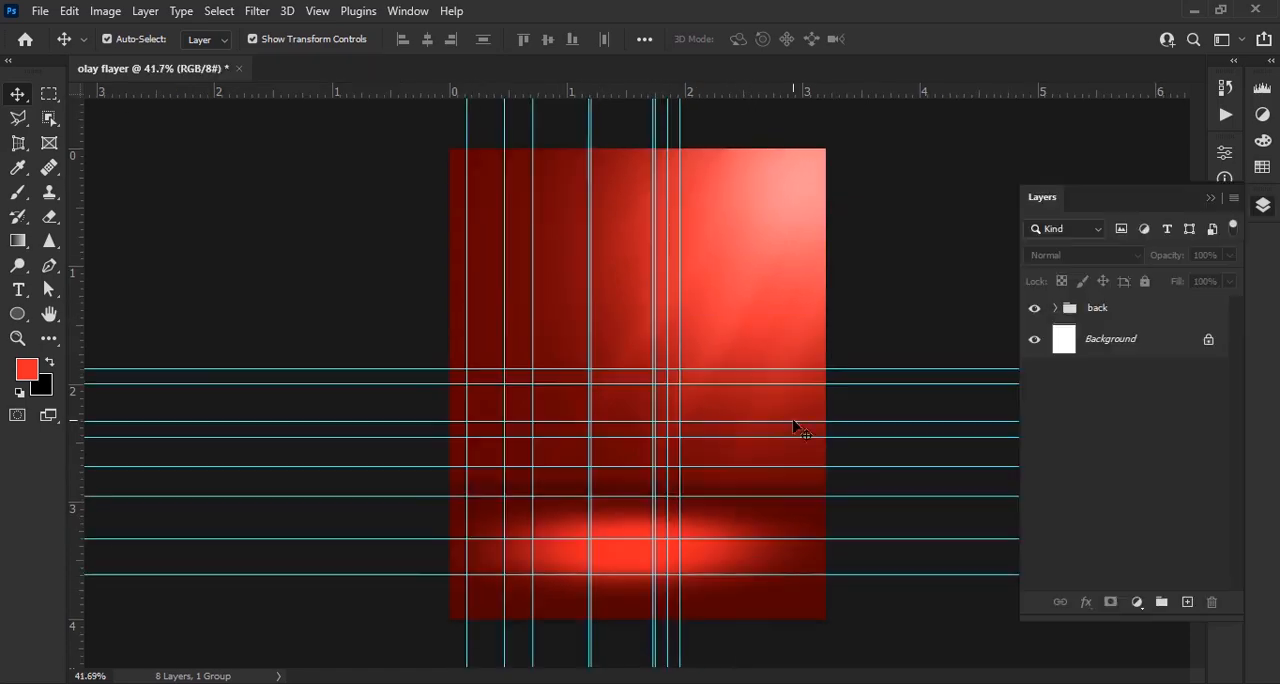
# Add a new layer above the back group and set the foreground colour to light pink, about #ffc8c8
pyautogui.scroll(2, 880, 484)
pyautogui.click(1188, 601)
pyautogui.scroll(2, 520, 426)
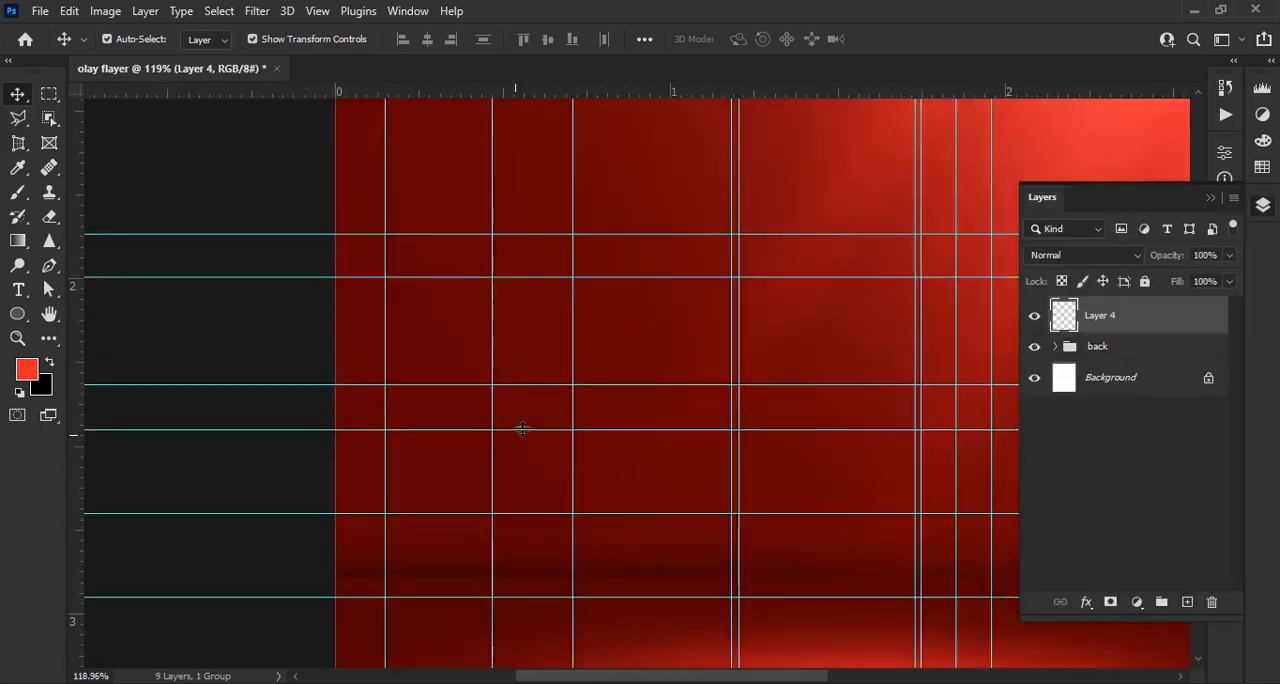
pyautogui.click(30, 376)
pyautogui.click(748, 200)
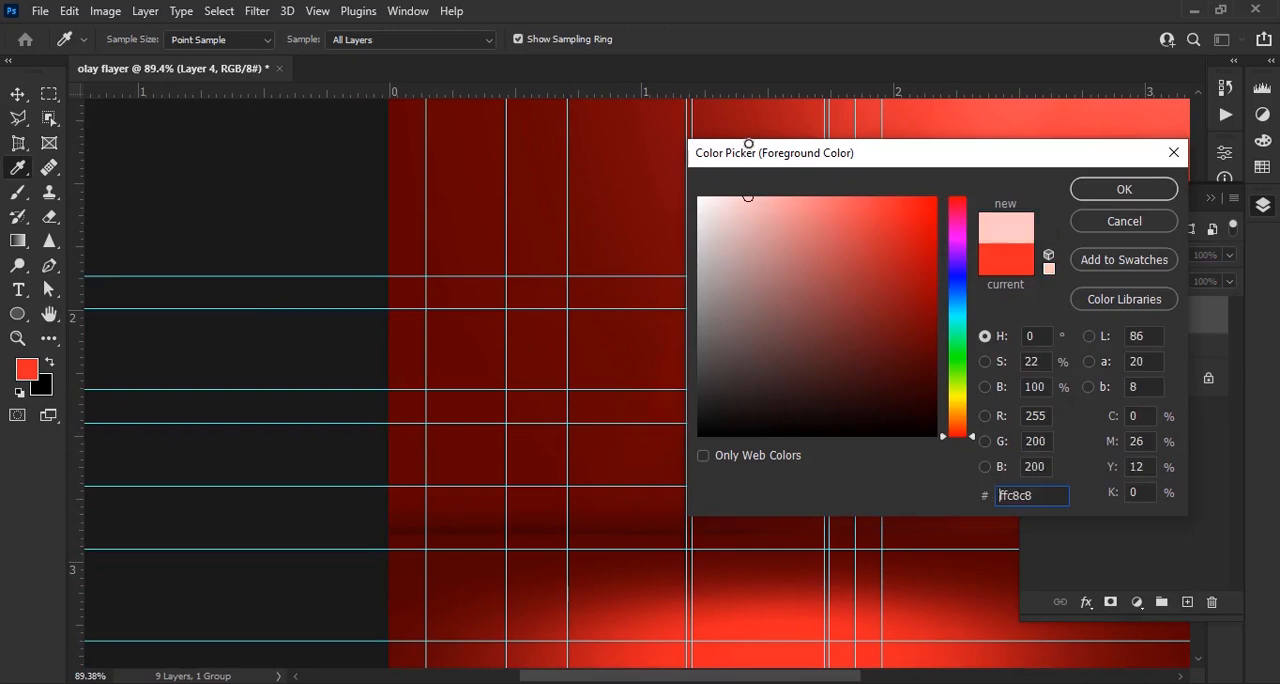
pyautogui.press('Return')
# Outline the upper block's front face along the guides, about 1.3 in by 0.45 in, and fill it with light pink Solid Color
pyautogui.click(19, 122)
pyautogui.click(115, 136)
pyautogui.scroll(2, 522, 313)
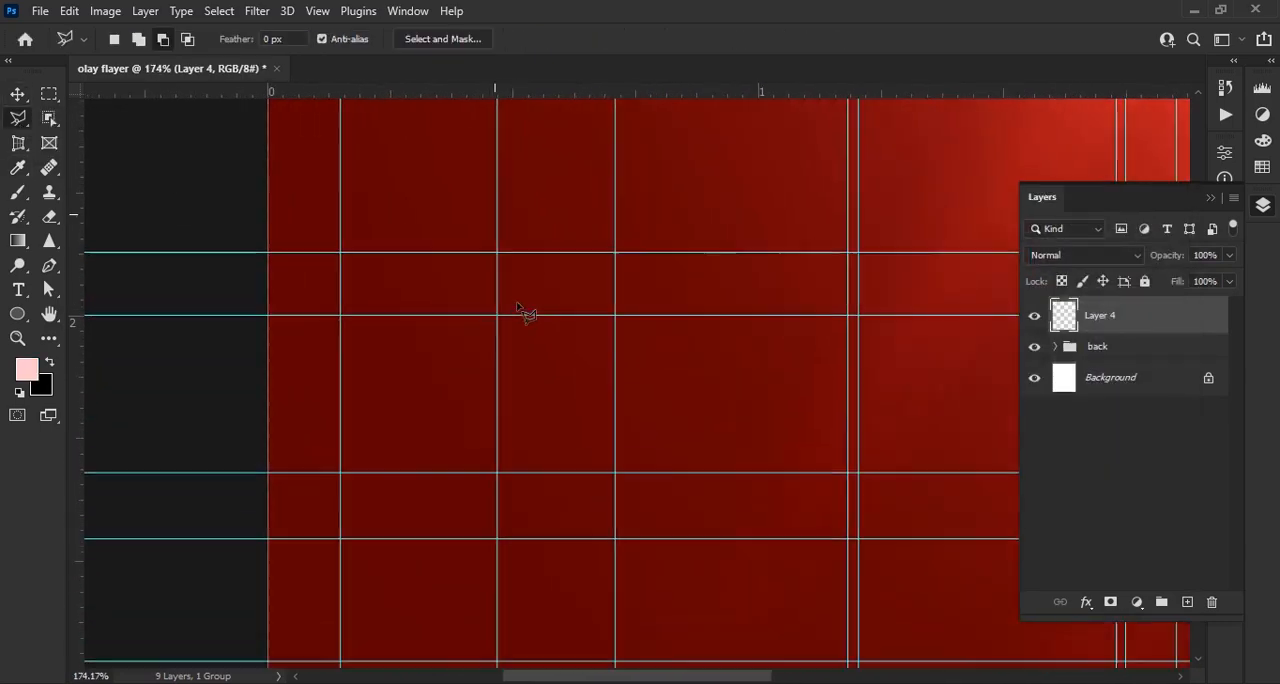
pyautogui.scroll(2, 497, 316)
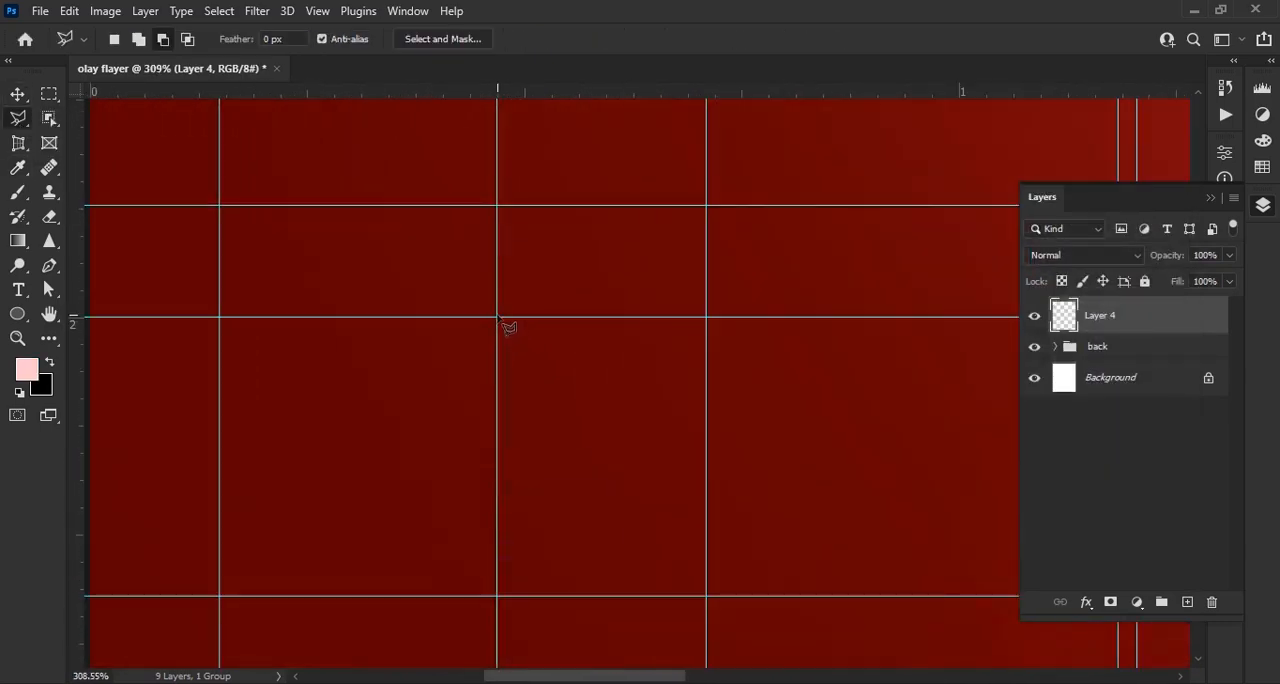
pyautogui.click(498, 318)
pyautogui.moveTo(520, 603); pyautogui.dragTo(557, 402)
pyautogui.click(535, 512)
pyautogui.moveTo(928, 528); pyautogui.dragTo(520, 530)
pyautogui.scroll(-2, 520, 530)
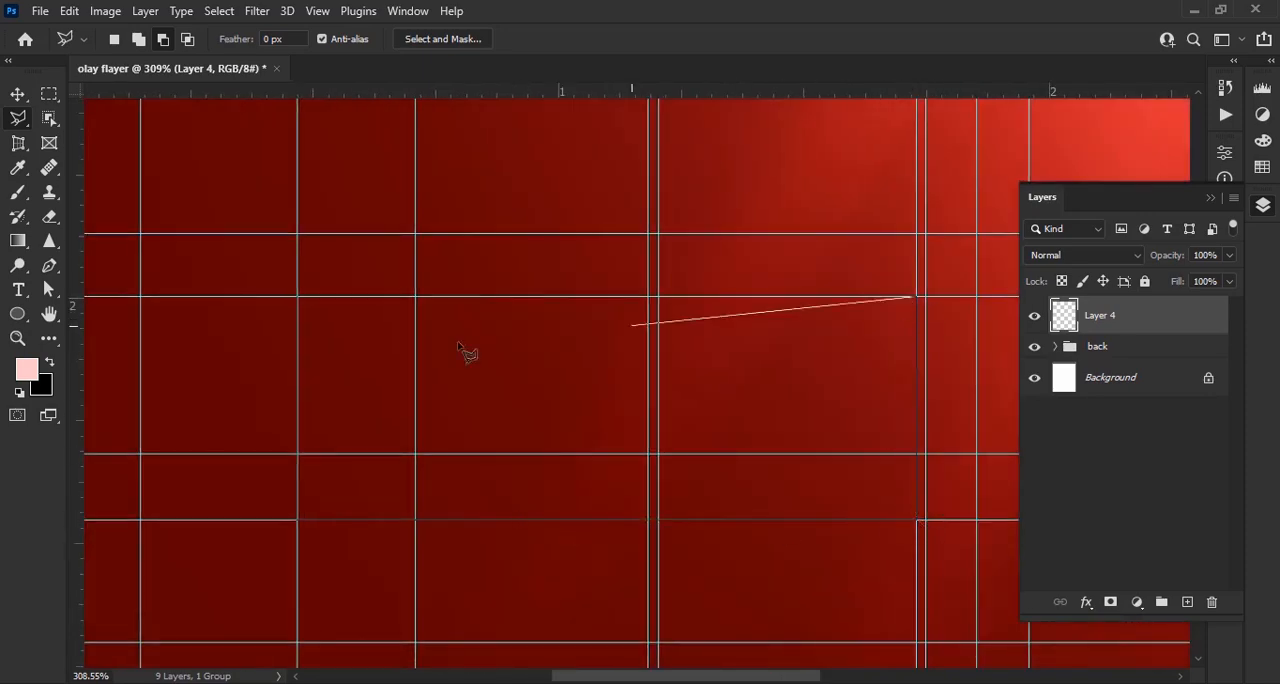
pyautogui.click(297, 297)
pyautogui.scroll(-5, 328, 315)
pyautogui.click(1137, 602)
pyautogui.click(1154, 274)
pyautogui.click(1133, 175)
# On a new layer, outline the upper block's slanted right side face and fill it with a darker pink-red Solid Color
pyautogui.click(1187, 602)
pyautogui.scroll(8, 732, 413)
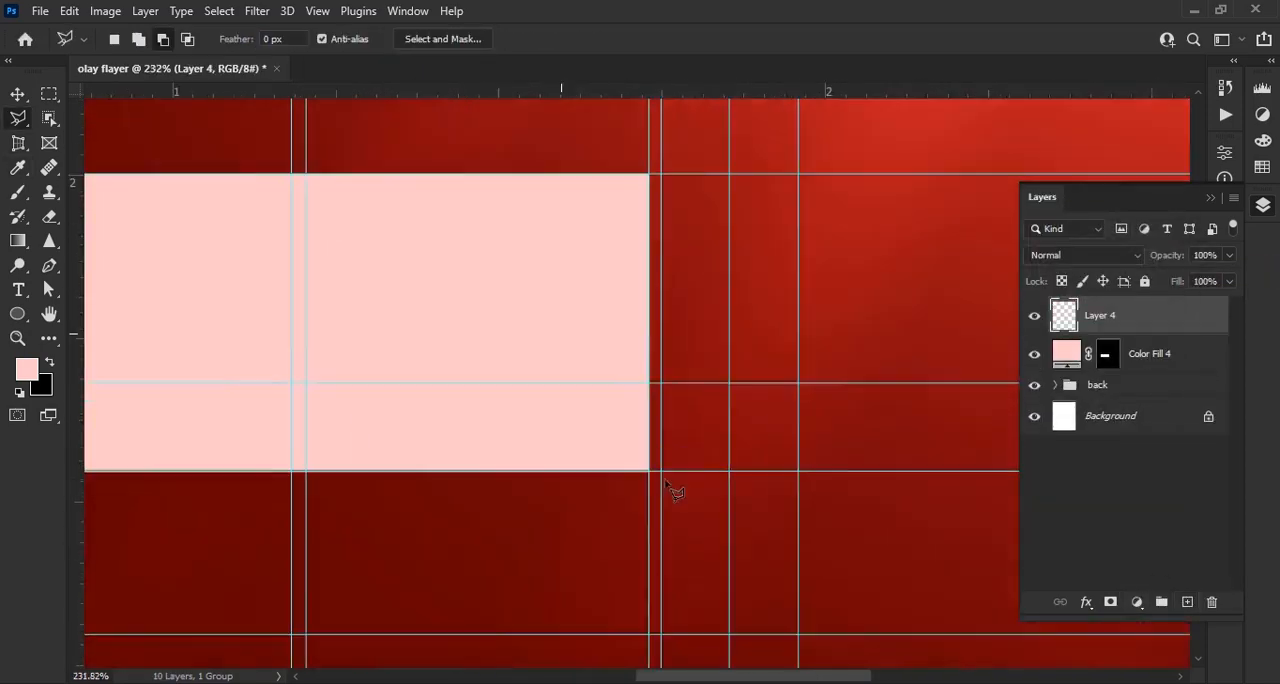
pyautogui.scroll(1, 667, 485)
pyautogui.click(632, 536)
pyautogui.click(829, 421)
pyautogui.moveTo(831, 280); pyautogui.dragTo(831, 501)
pyautogui.click(632, 363)
pyautogui.moveTo(640, 520); pyautogui.dragTo(628, 370)
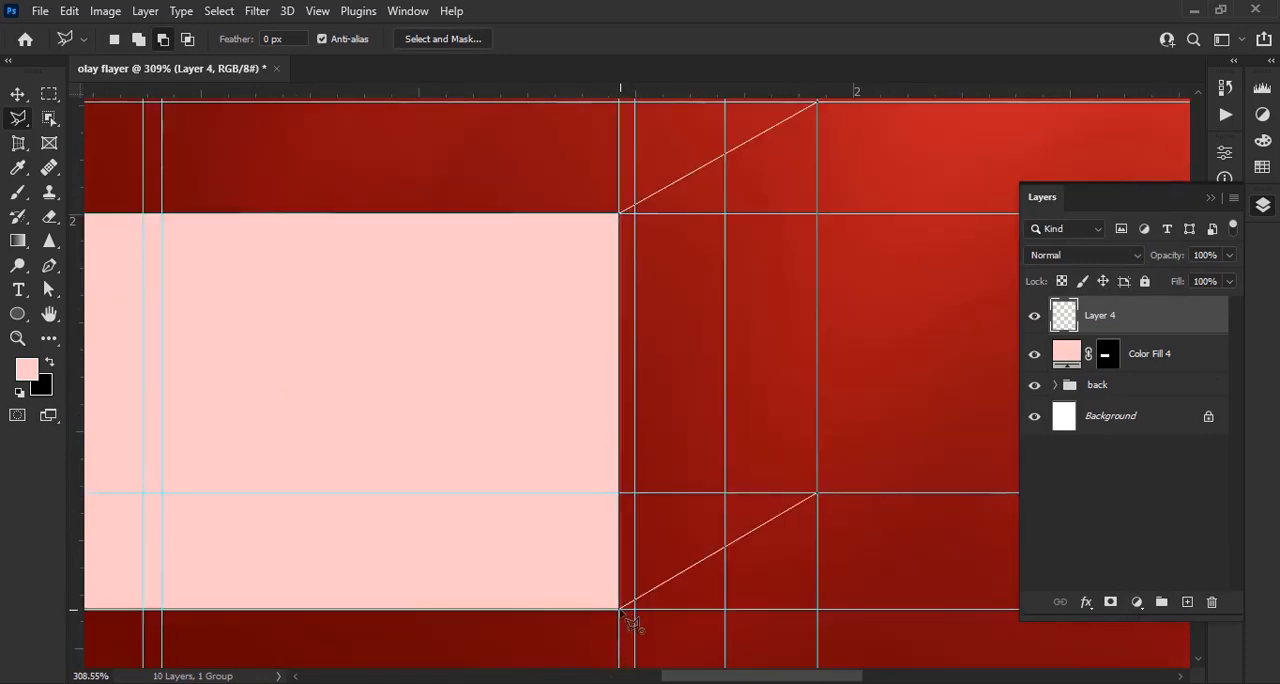
pyautogui.click(621, 608)
pyautogui.click(1137, 602)
pyautogui.click(1154, 274)
pyautogui.click(811, 257)
pyautogui.click(1123, 189)
# On a new layer, outline the upper block's slanted top face and fill it with a muted dark pink Solid Color
pyautogui.click(1187, 602)
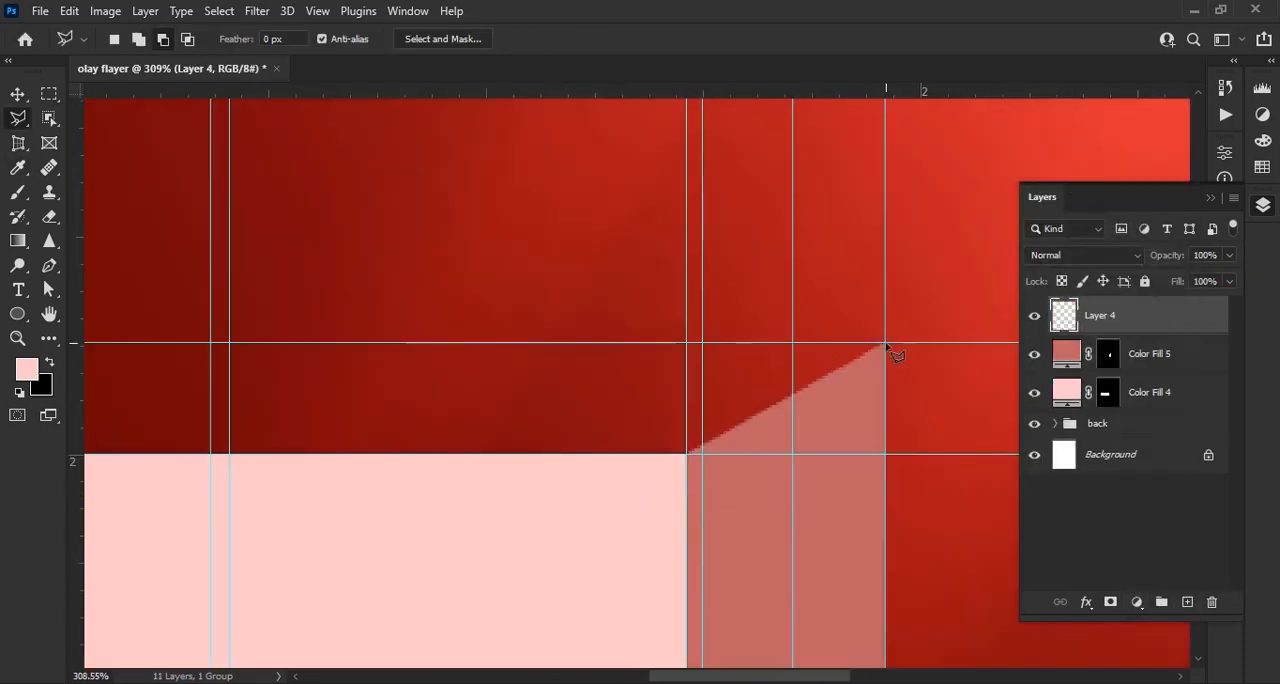
pyautogui.click(886, 344)
pyautogui.moveTo(330, 355); pyautogui.dragTo(910, 378)
pyautogui.click(380, 366)
pyautogui.click(169, 477)
pyautogui.moveTo(770, 492); pyautogui.dragTo(249, 474)
pyautogui.click(746, 459)
pyautogui.click(944, 348)
pyautogui.click(1137, 602)
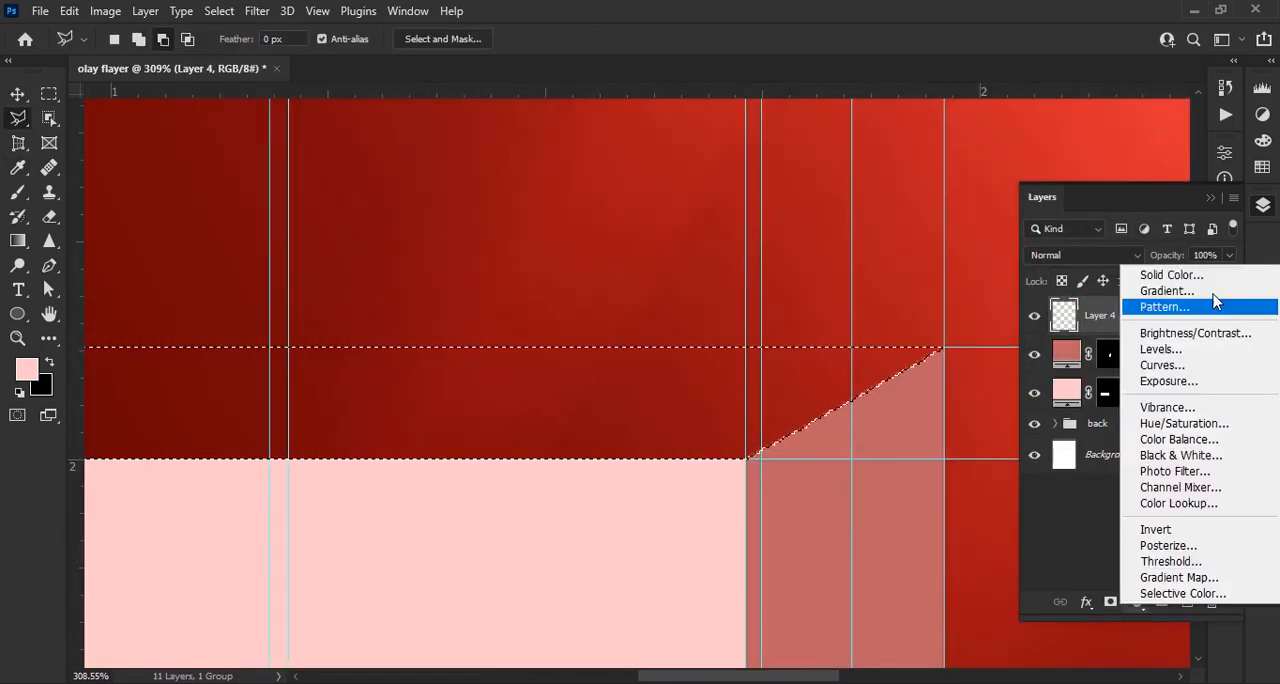
pyautogui.click(1171, 274)
pyautogui.click(1123, 189)
# Group the upper block's three face layers and lock the group
pyautogui.scroll(-4, 823, 314)
pyautogui.keyDown('shift'); pyautogui.click(1165, 400); pyautogui.keyUp('shift')
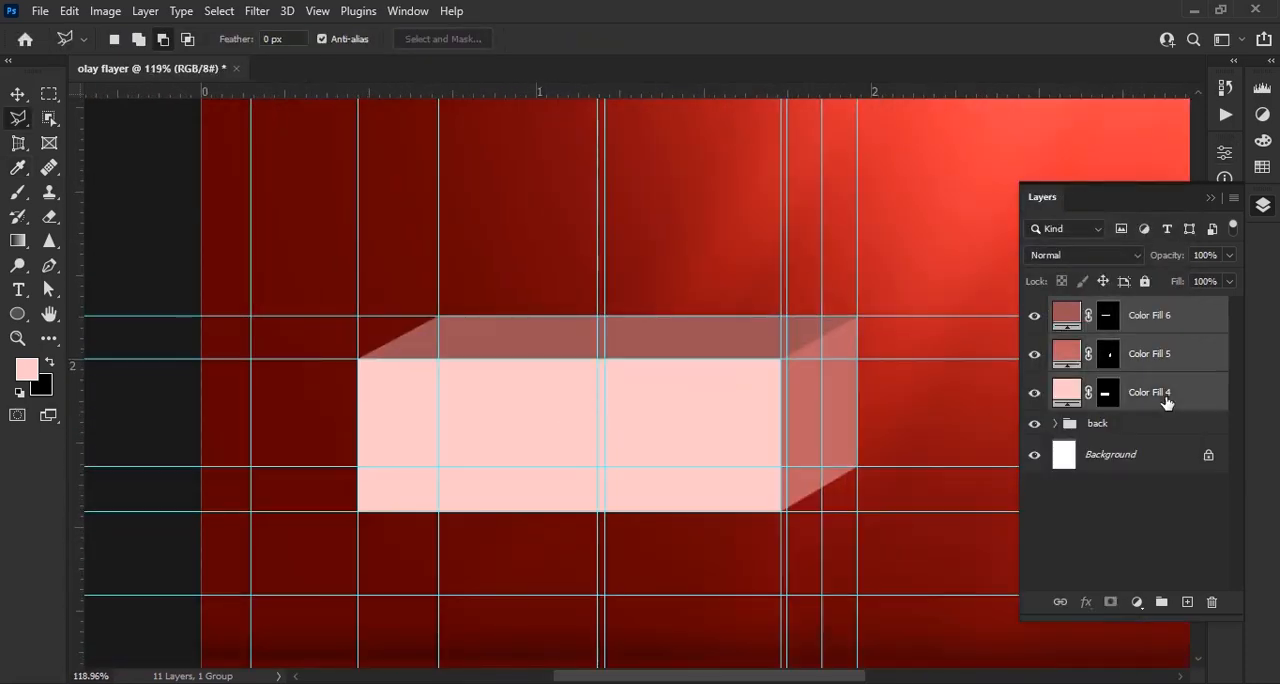
pyautogui.hotkey('ctrl', 'g')
pyautogui.click(1145, 282)
# On a new layer, outline the middle block's front face, about 1.45 in by 0.5 in, and fill it with dusty pink Solid Color
pyautogui.click(1187, 602)
pyautogui.scroll(2, 420, 560)
pyautogui.moveTo(290, 645); pyautogui.dragTo(405, 500)
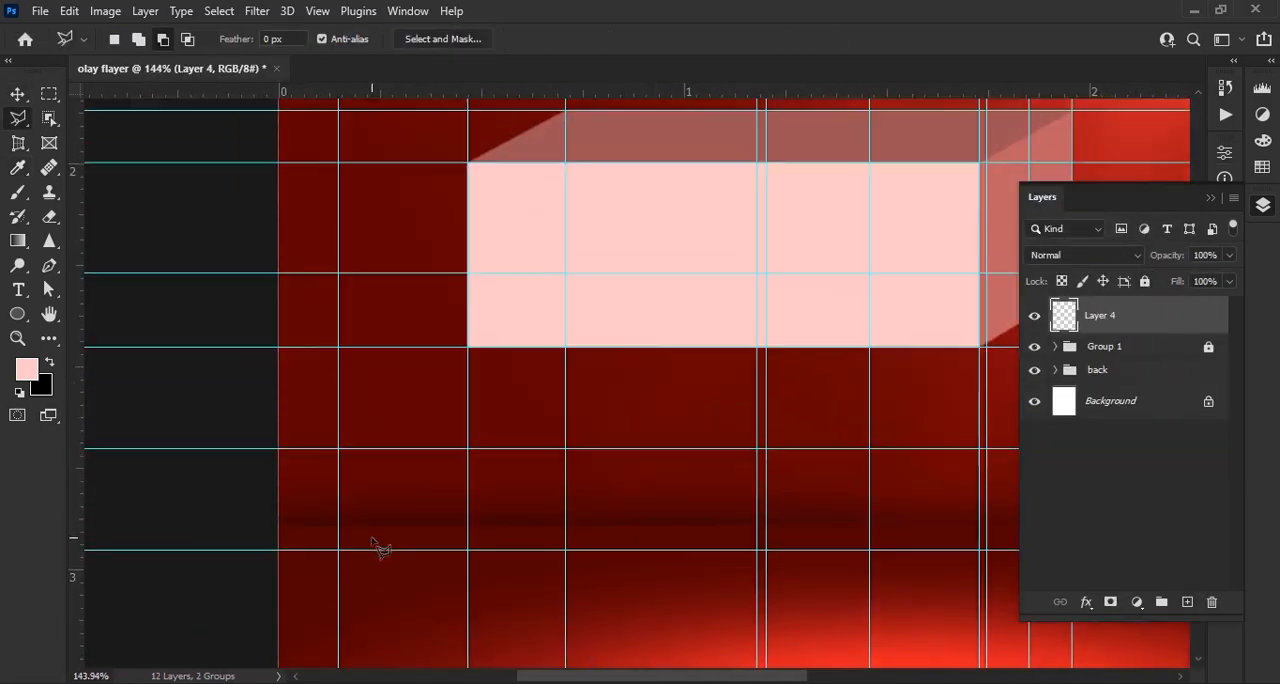
pyautogui.click(277, 550)
pyautogui.click(278, 550)
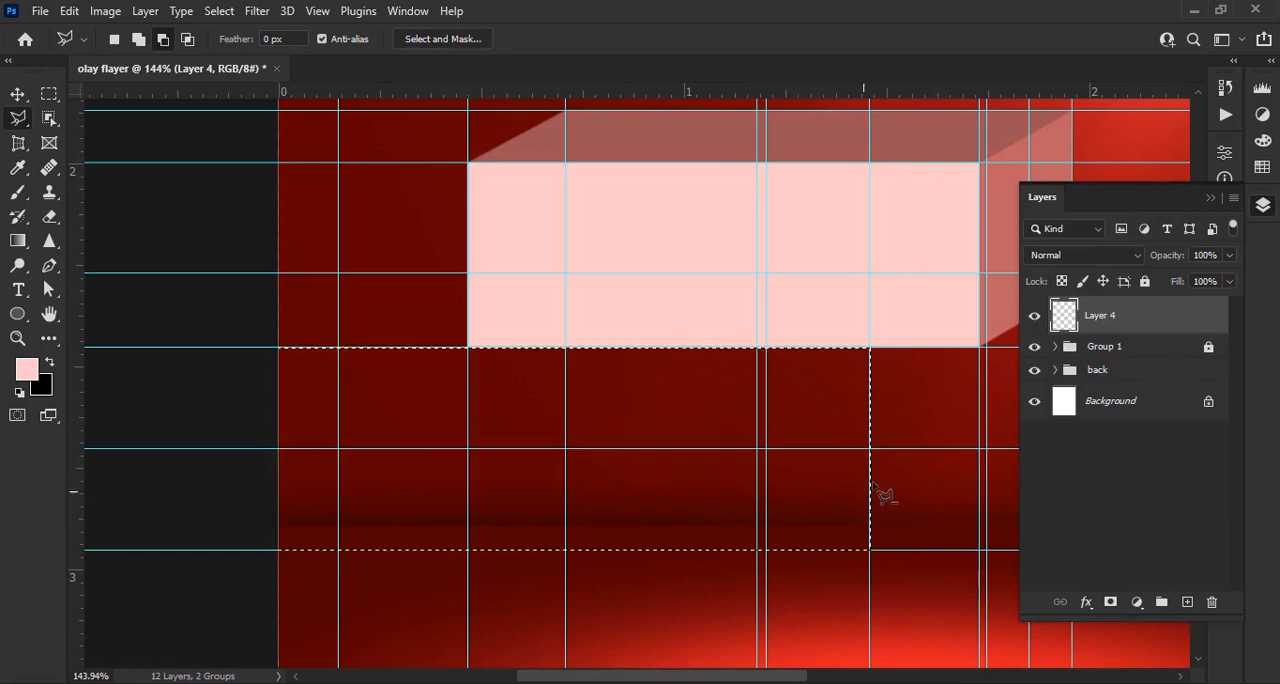
pyautogui.scroll(-5, 785, 458)
pyautogui.click(1137, 602)
pyautogui.click(1202, 278)
pyautogui.click(672, 262)
pyautogui.click(792, 260)
pyautogui.click(1167, 187)
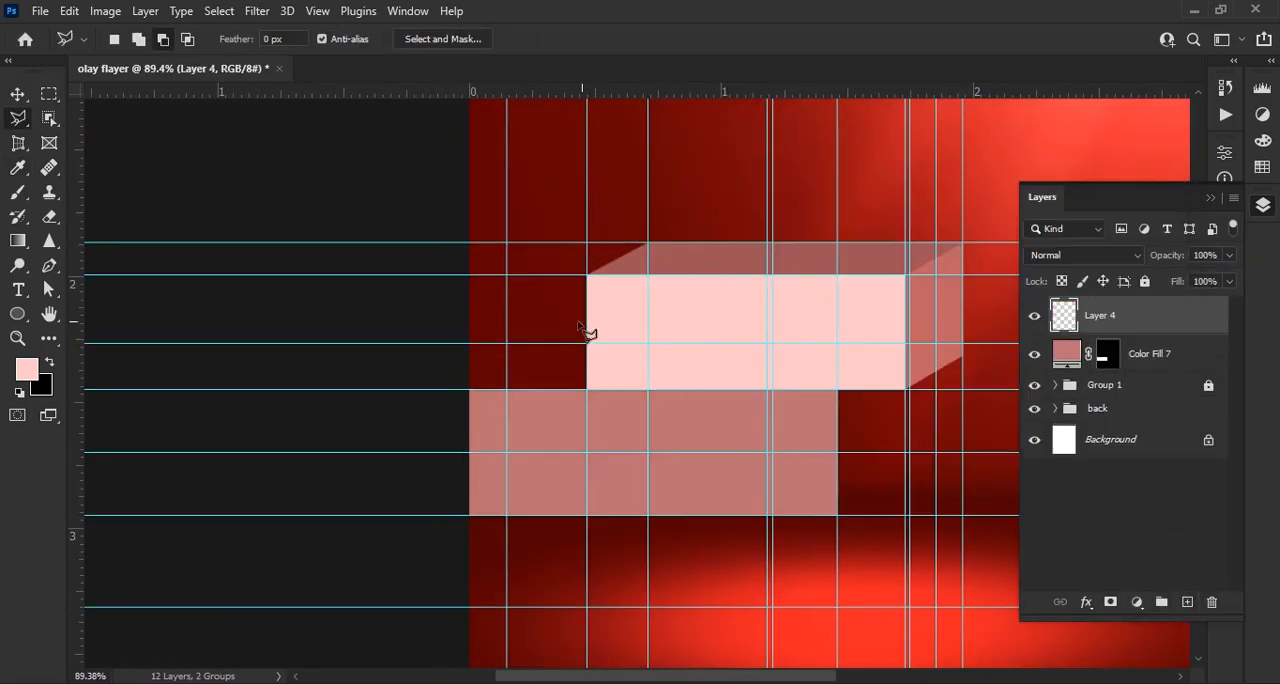
# Outline the middle block's slanted right side face along the guides and fill it with a paler pink Solid Color
pyautogui.scroll(5, 977, 441)
pyautogui.click(730, 570)
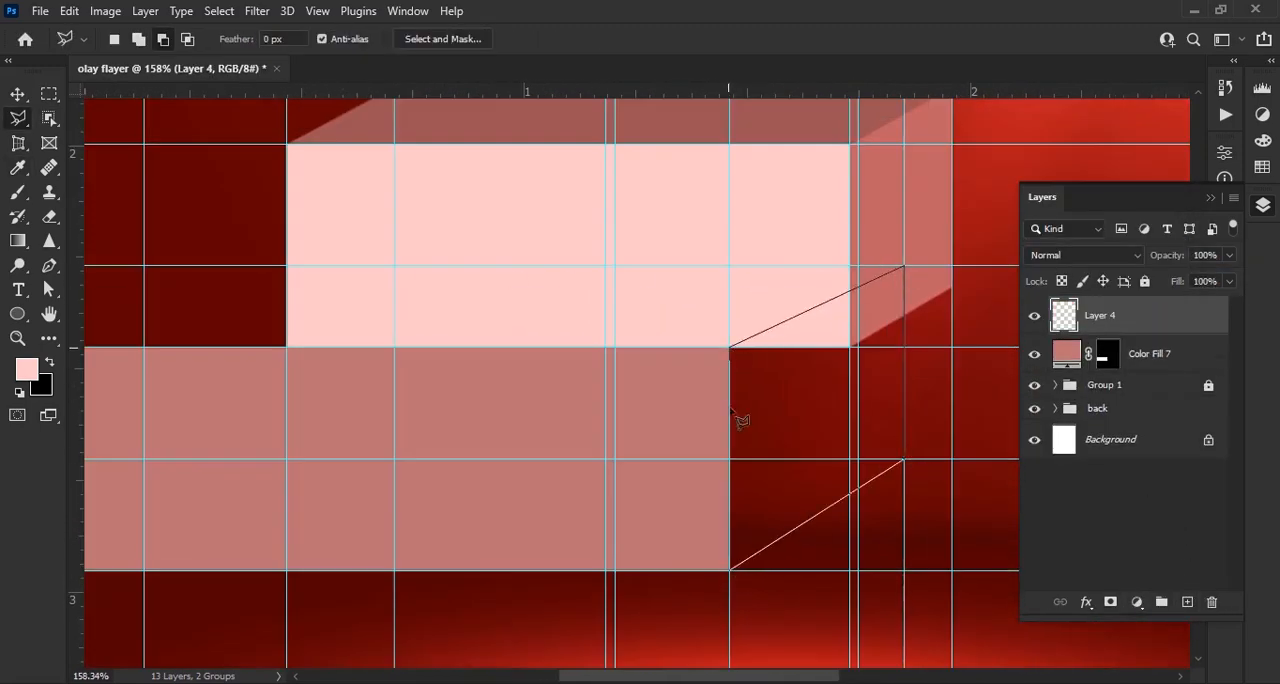
pyautogui.click(730, 570)
pyautogui.click(1137, 602)
pyautogui.click(1172, 264)
pyautogui.click(756, 229)
pyautogui.click(1130, 188)
# On a new layer, outline the middle block's slanted top face and fill it with a greyish mauve Solid Color
pyautogui.click(1187, 602)
pyautogui.moveTo(735, 351); pyautogui.dragTo(716, 482)
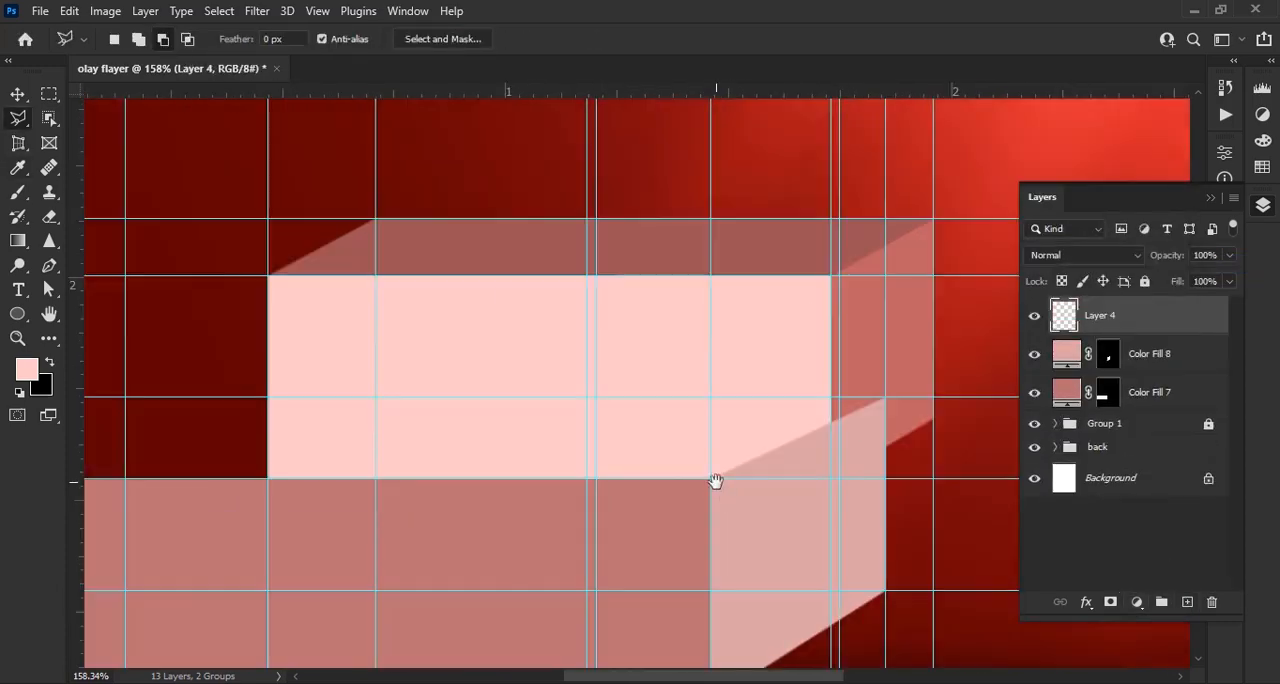
pyautogui.click(888, 397)
pyautogui.hscroll(-5, 652, 437)
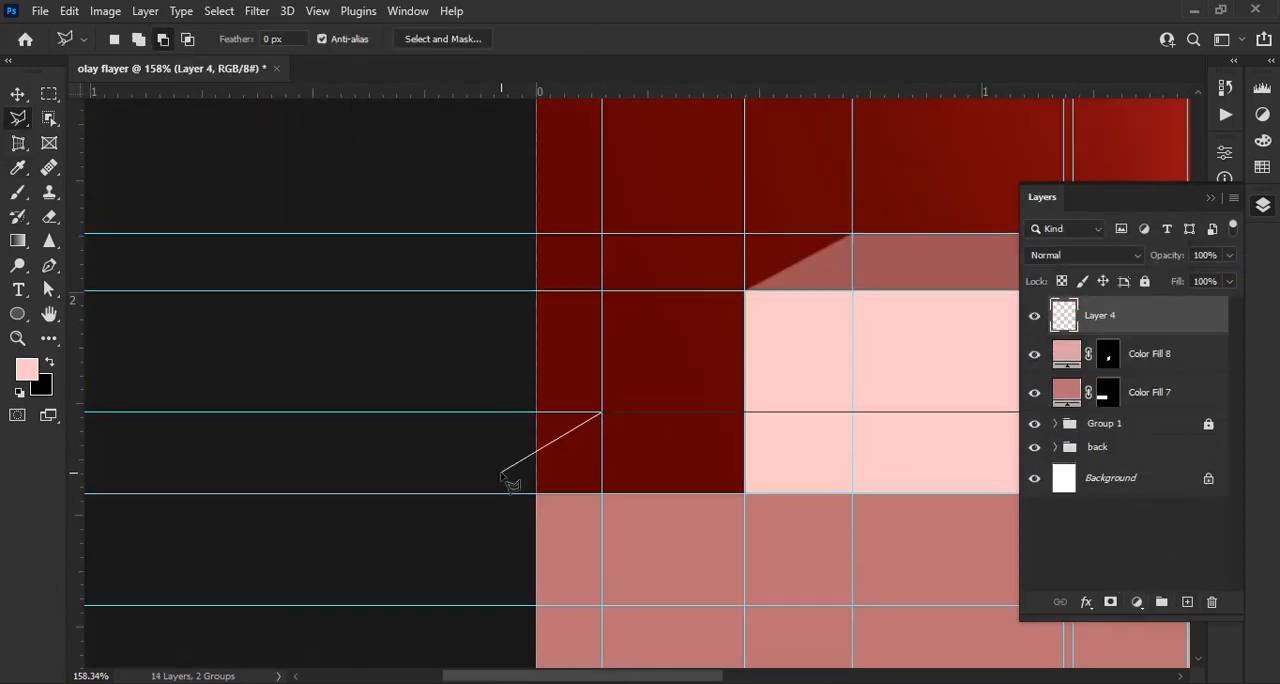
pyautogui.click(501, 473)
pyautogui.click(536, 493)
pyautogui.moveTo(810, 500); pyautogui.dragTo(401, 488)
pyautogui.click(781, 481)
pyautogui.click(953, 401)
pyautogui.click(1137, 602)
pyautogui.click(1175, 268)
pyautogui.click(1124, 189)
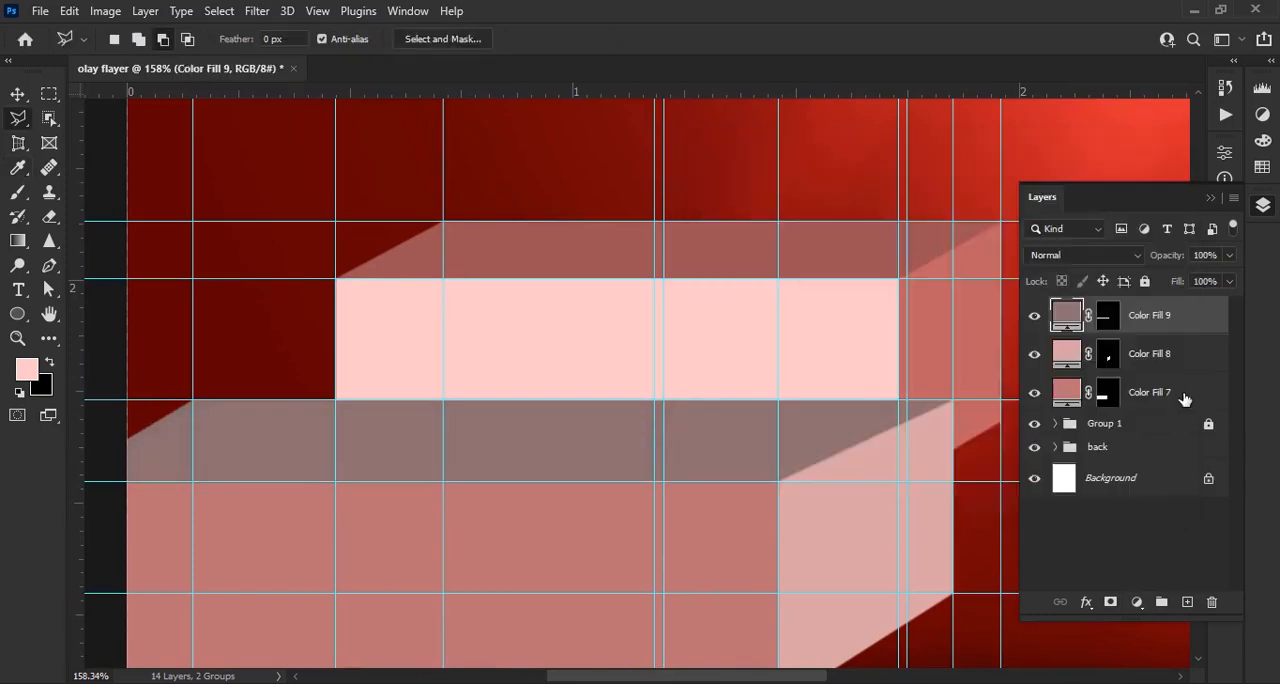
# Group the middle block's three face layers
pyautogui.keyDown('shift'); pyautogui.click(1185, 399); pyautogui.keyUp('shift')
pyautogui.hotkey('ctrl', 'g')
pyautogui.moveTo(650, 470); pyautogui.dragTo(628, 159)
pyautogui.scroll(-4, 628, 159)
# On a new layer, outline the bottom block's front face, about 1.2 in wide, and fill it with dark brownish-red Solid Color
pyautogui.click(1190, 600)
pyautogui.scroll(2, 679, 525)
pyautogui.moveTo(679, 525); pyautogui.dragTo(755, 528)
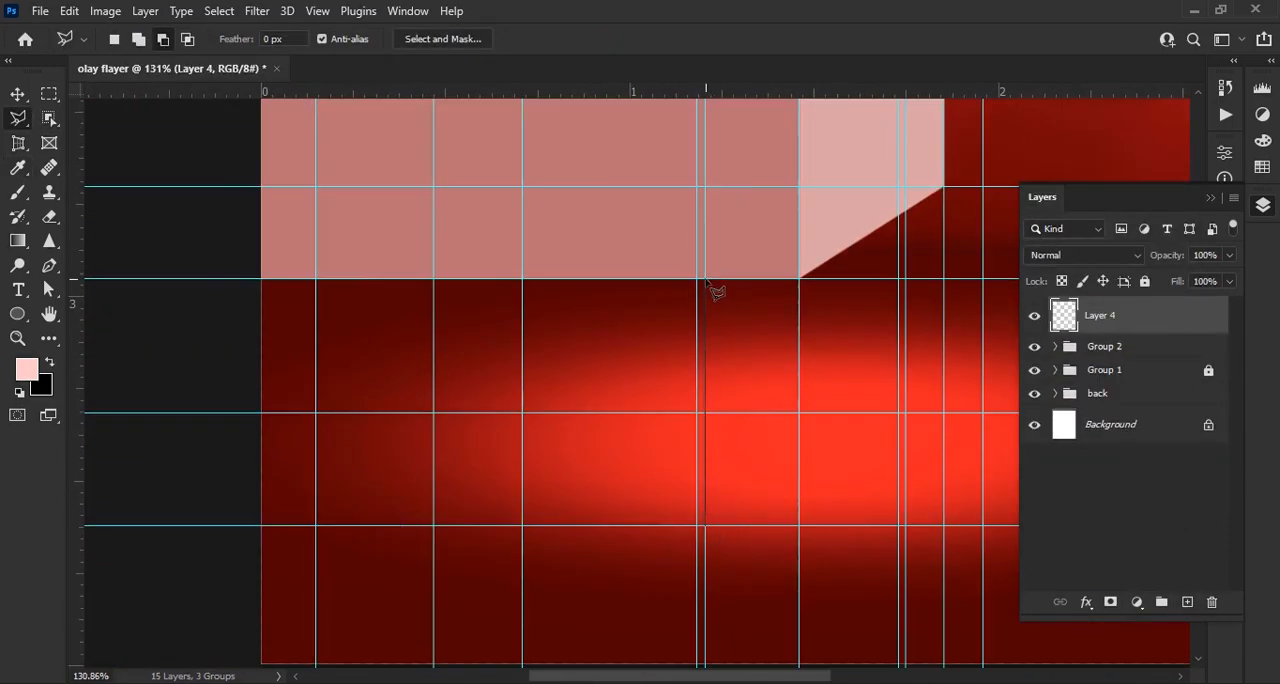
pyautogui.click(1137, 602)
pyautogui.click(1200, 275)
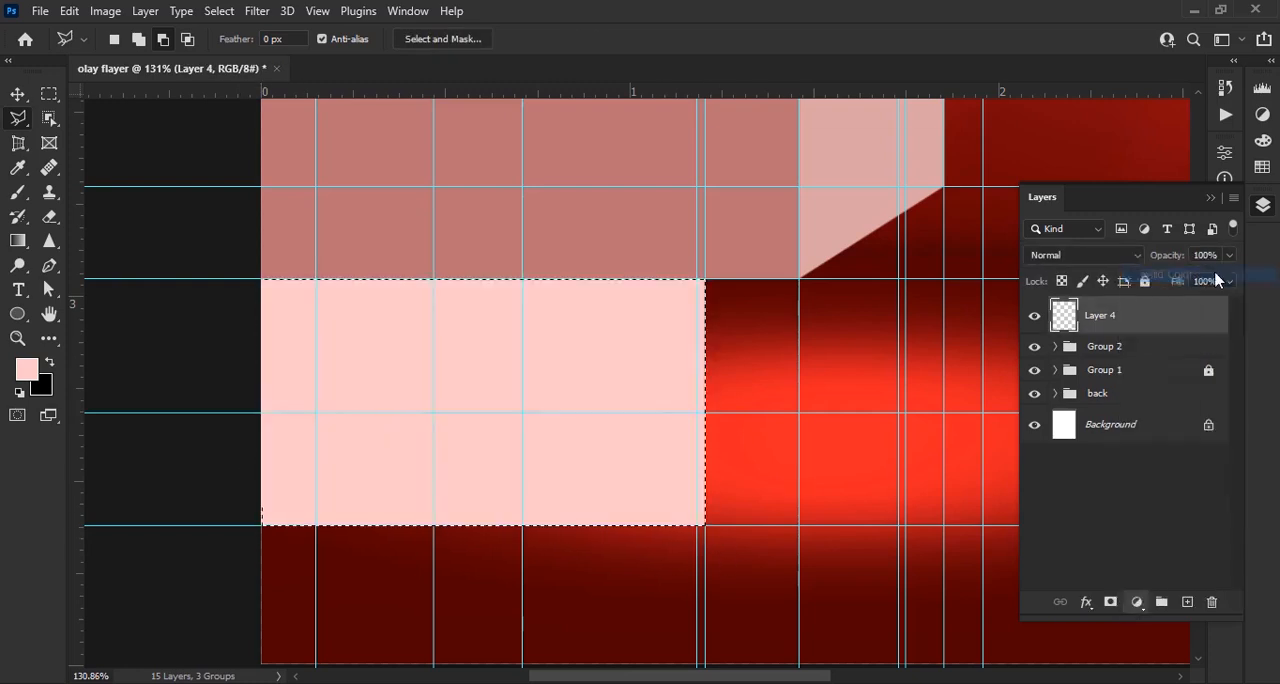
pyautogui.moveTo(822, 316); pyautogui.dragTo(784, 324)
pyautogui.click(1124, 189)
# On a new layer, outline the bottom block's slanted right side face and fill it with a pink Solid Color (#ca8181)
pyautogui.click(1187, 601)
pyautogui.scroll(2, 611, 443)
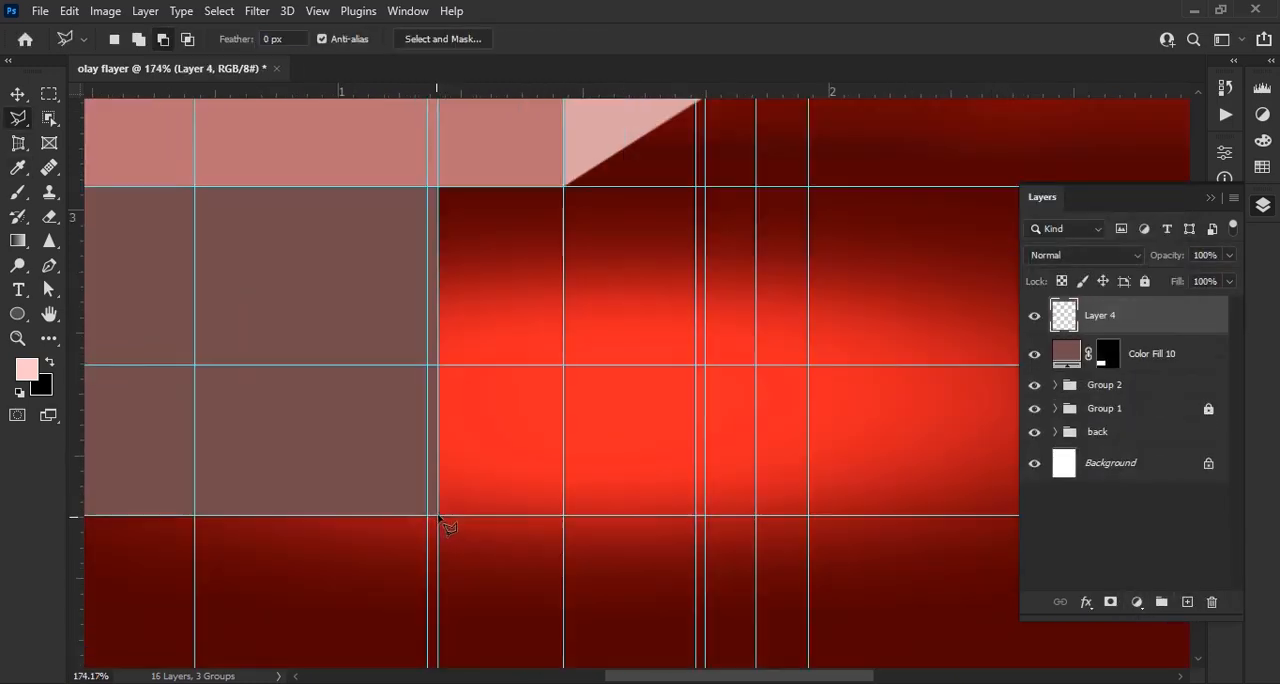
pyautogui.click(706, 368)
pyautogui.scroll(3, 720, 350)
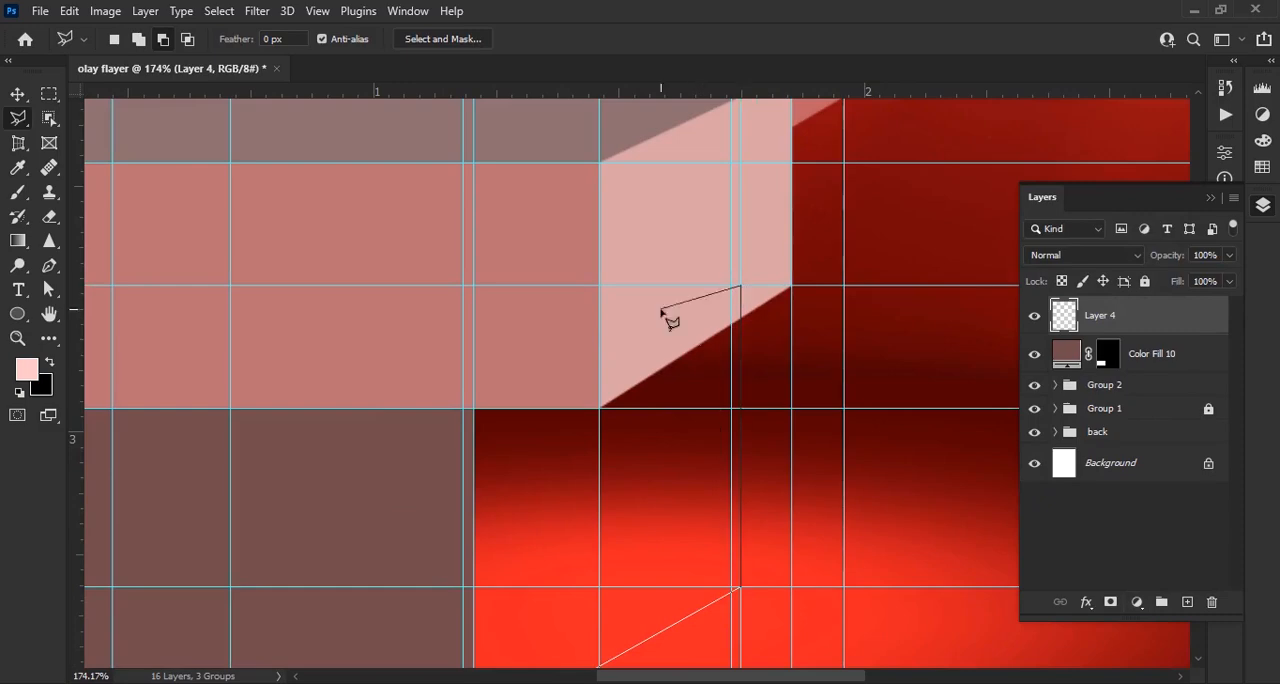
pyautogui.click(474, 408)
pyautogui.moveTo(530, 494); pyautogui.dragTo(581, 280)
pyautogui.click(524, 523)
pyautogui.click(1137, 602)
pyautogui.click(1200, 275)
pyautogui.click(784, 246)
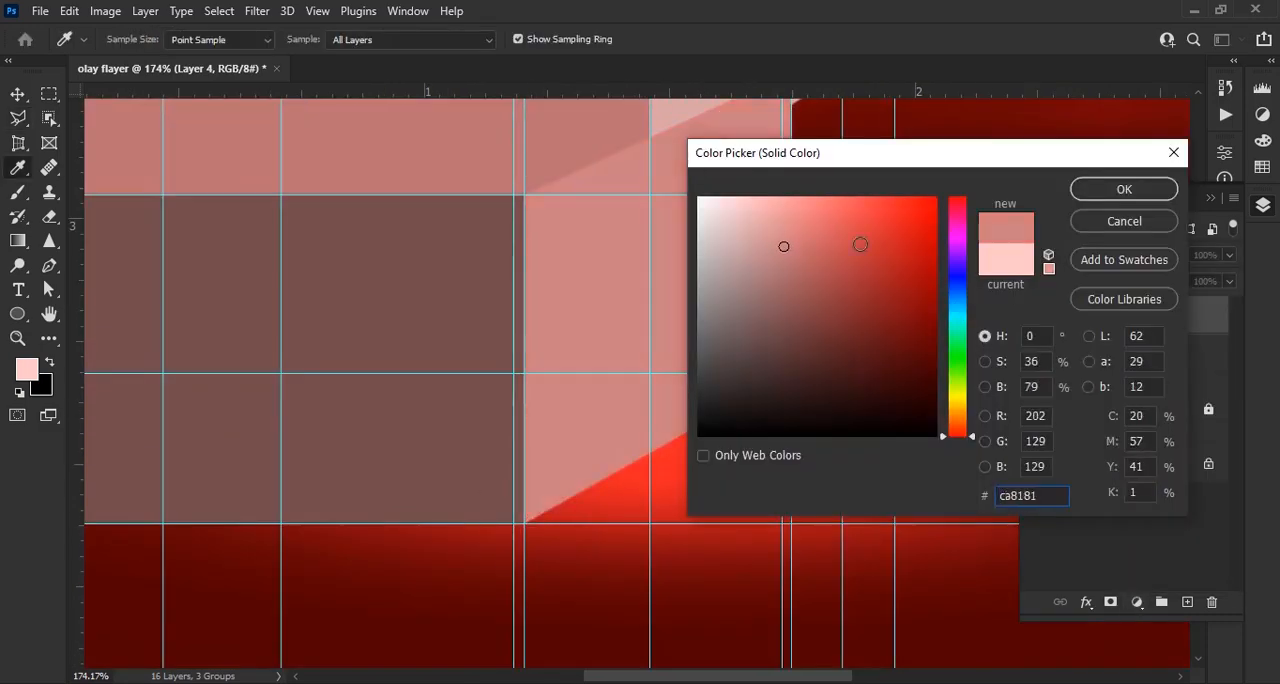
pyautogui.click(1122, 190)
# Remove the leftmost vertical guide and group the bottom block's two face layers
pyautogui.scroll(-8, 534, 260)
pyautogui.click(20, 94)
pyautogui.moveTo(75, 340); pyautogui.dragTo(353, 353)
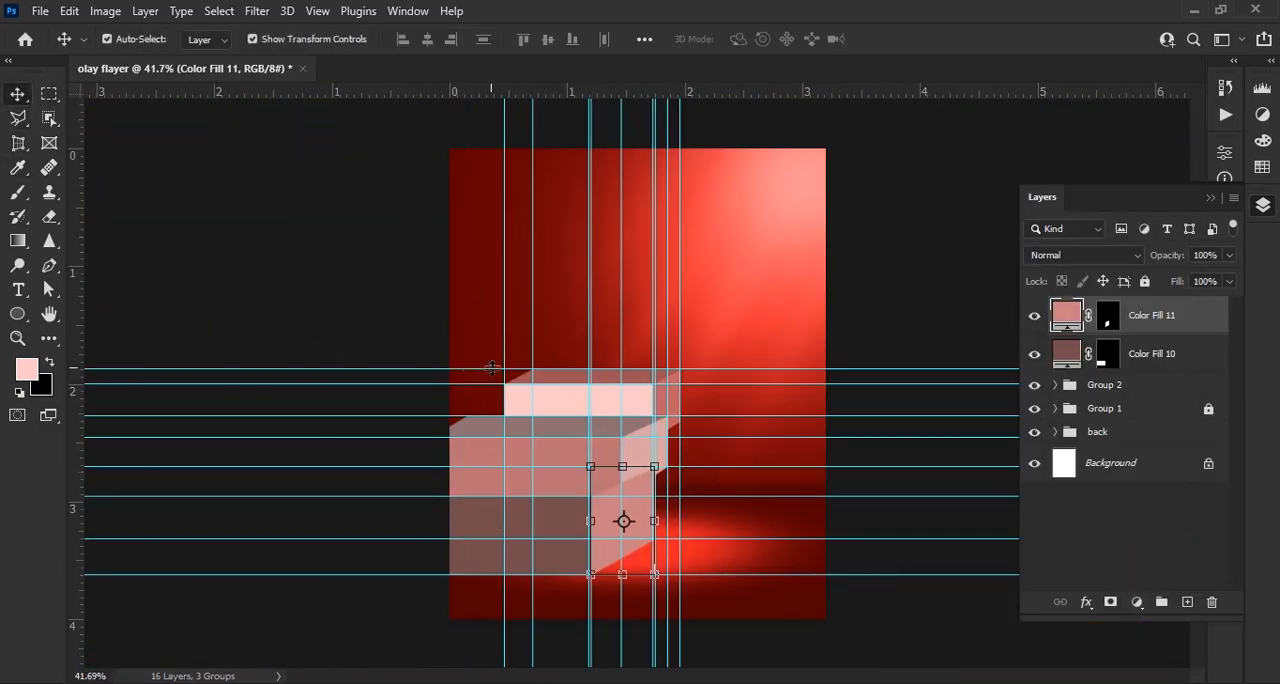
pyautogui.keyDown('shift'); pyautogui.click(1135, 360); pyautogui.keyUp('shift')
pyautogui.hotkey('ctrl', 'g')
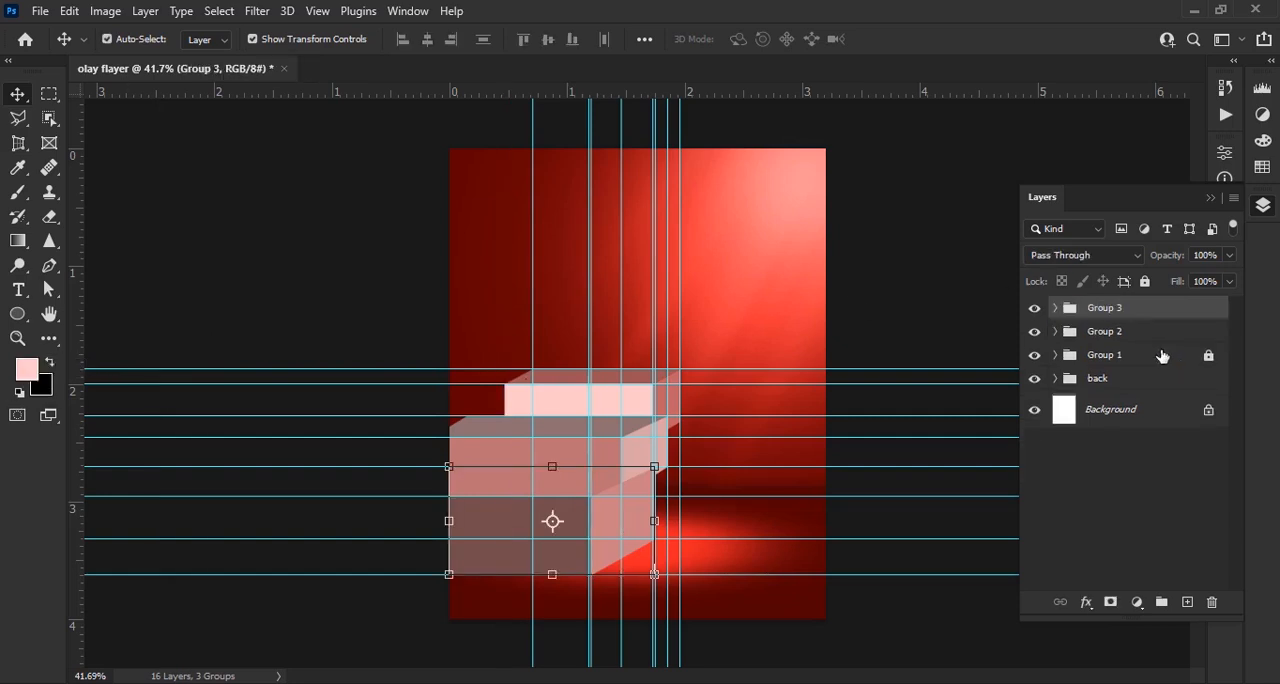
# Remove all remaining guides from the canvas and lock the back group
pyautogui.moveTo(533, 372); pyautogui.dragTo(61, 391)
pyautogui.scroll(3, 604, 384)
pyautogui.moveTo(672, 334); pyautogui.dragTo(72, 340)
pyautogui.moveTo(734, 363); pyautogui.dragTo(734, 94)
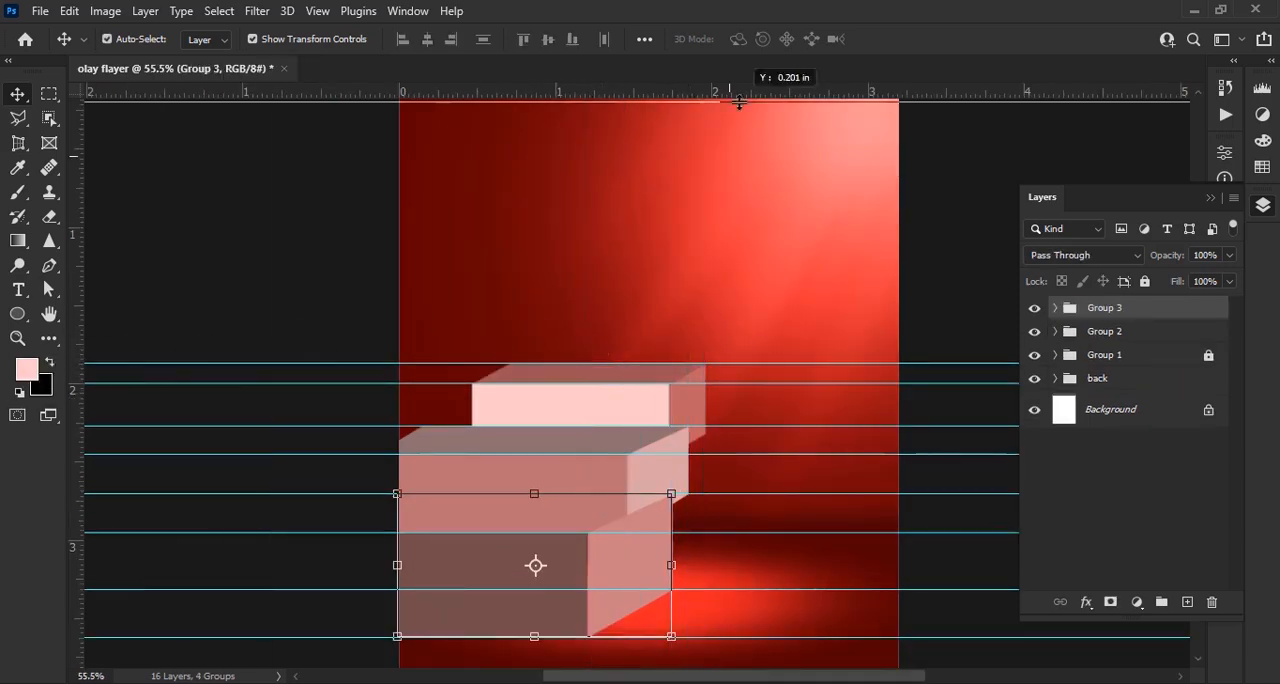
pyautogui.moveTo(760, 426); pyautogui.dragTo(760, 90)
pyautogui.click(1104, 379)
pyautogui.click(1145, 281)
pyautogui.moveTo(831, 532); pyautogui.dragTo(831, 90)
pyautogui.moveTo(831, 637); pyautogui.dragTo(831, 90)
# Reorder the block groups so the upper block is frontmost and the bottom block rearmost, and lock the block groups
pyautogui.hotkey('ctrl', '0')
pyautogui.scroll(15, 659, 474)
pyautogui.scroll(-12, 828, 414)
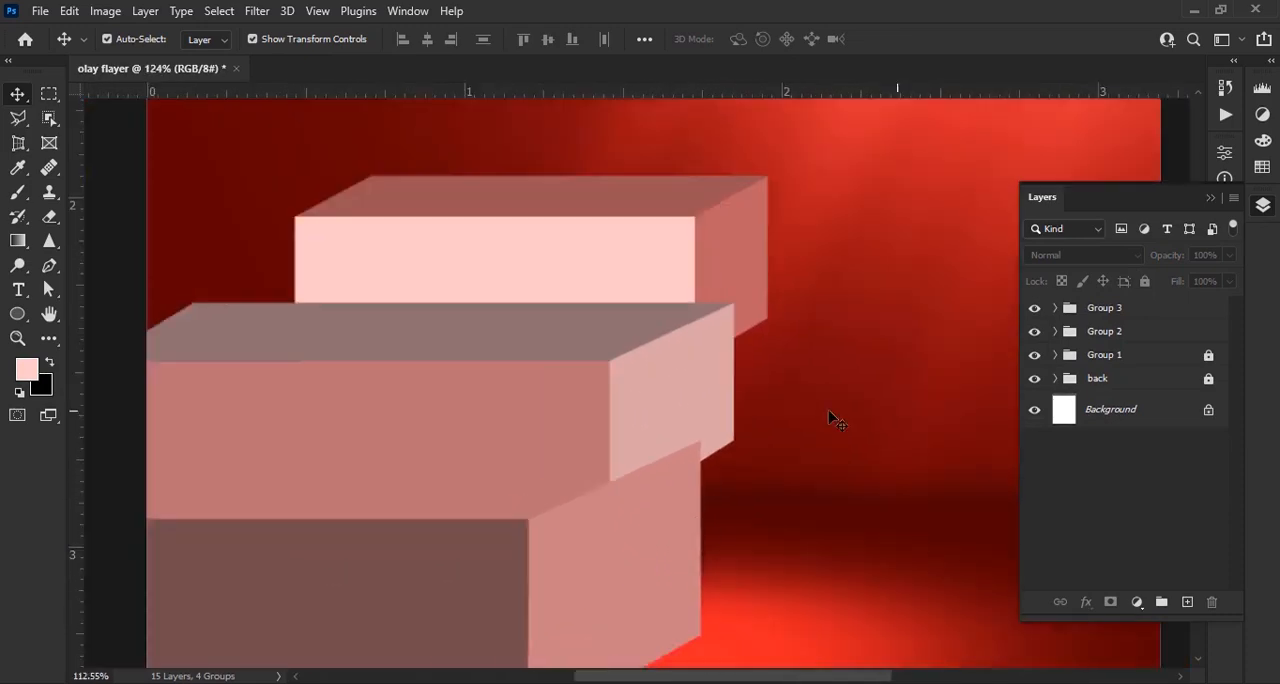
pyautogui.scroll(4, 638, 428)
pyautogui.scroll(-2, 604, 480)
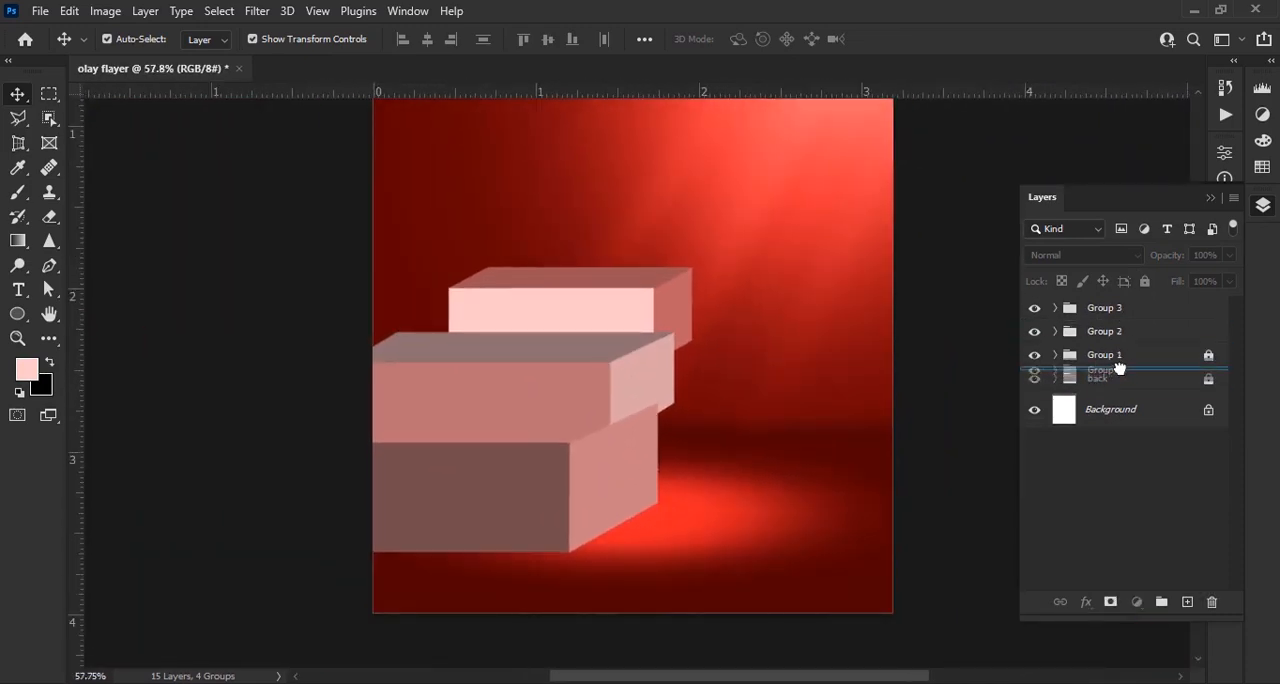
pyautogui.moveTo(1118, 368); pyautogui.dragTo(1118, 368)
pyautogui.moveTo(1108, 308); pyautogui.dragTo(1133, 352)
pyautogui.click(1145, 281)
pyautogui.click(1104, 355)
pyautogui.click(1145, 281)
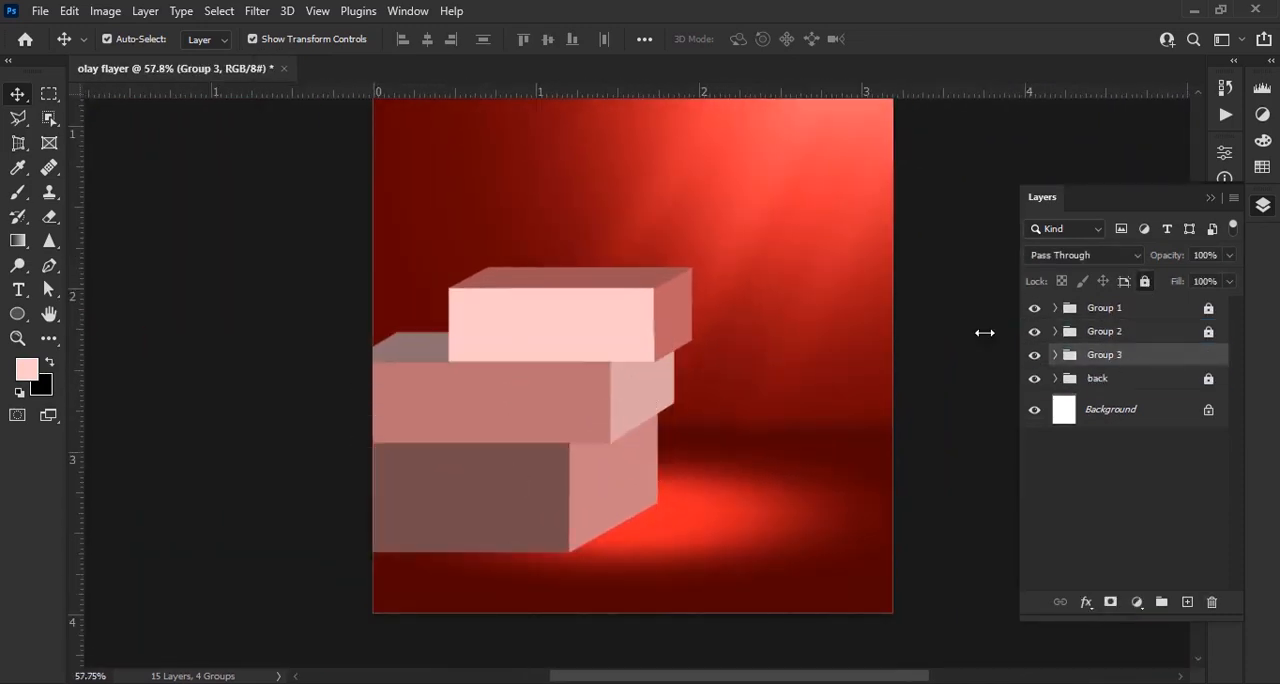
# Recolour the upper block's front face with the dark red sampled from the background's upper left area (#5f0000)
pyautogui.scroll(-3, 591, 529)
pyautogui.scroll(5, 606, 534)
pyautogui.scroll(-1, 690, 387)
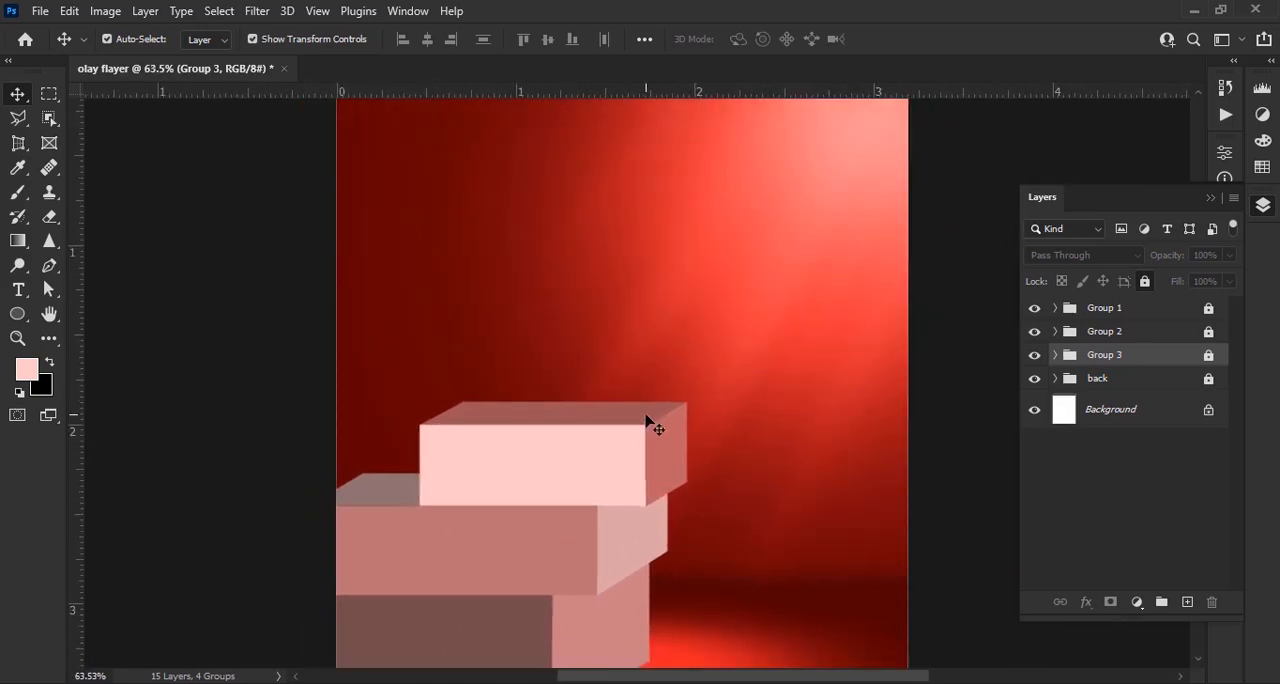
pyautogui.click(1055, 308)
pyautogui.click(1117, 415)
pyautogui.doubleClick(1086, 415)
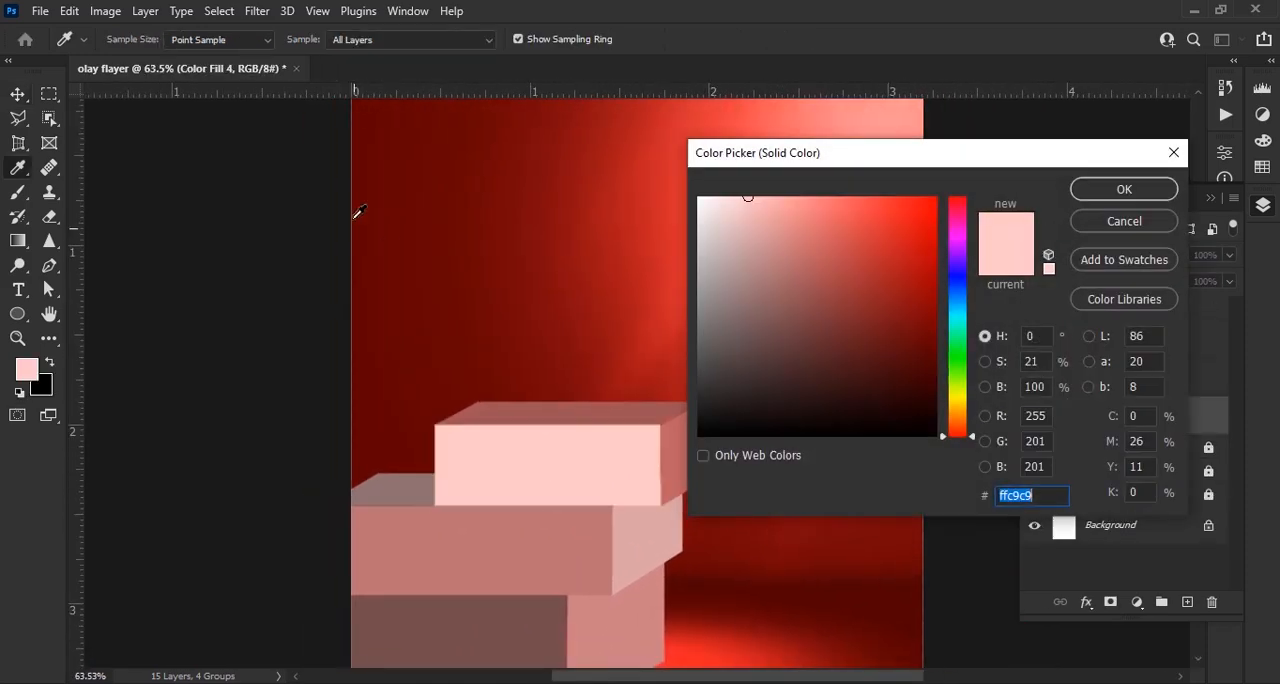
pyautogui.click(375, 151)
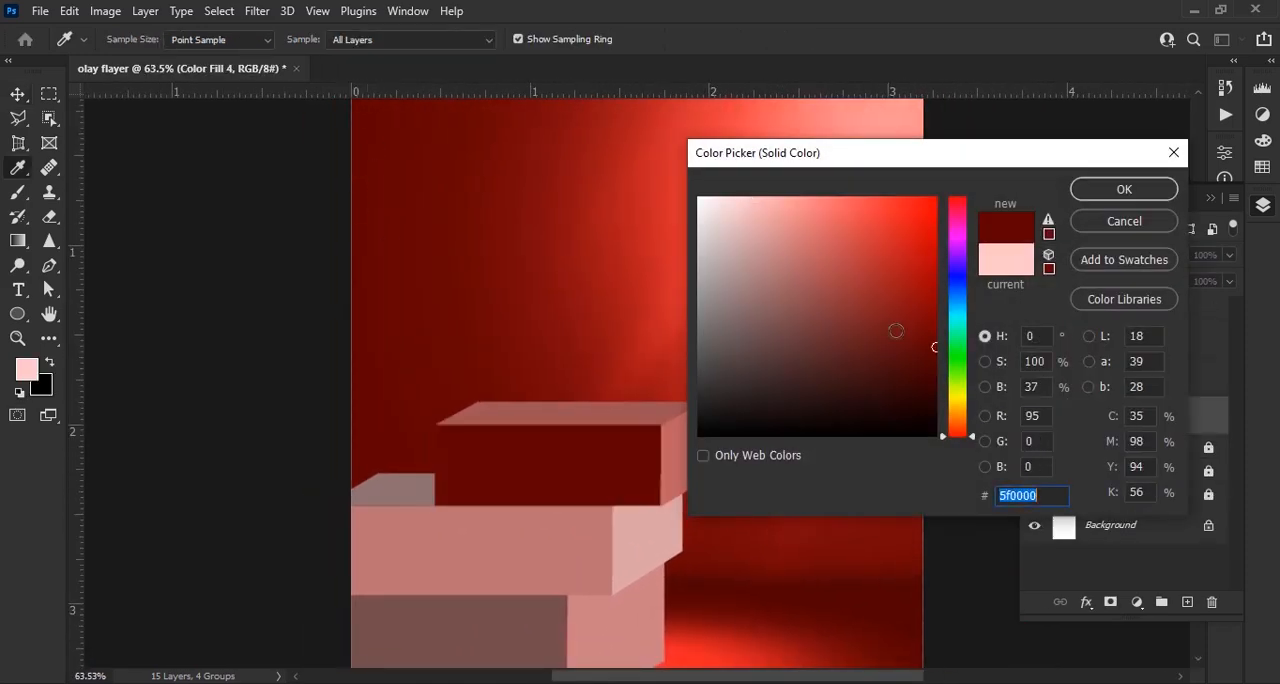
pyautogui.click(1107, 190)
# Add a layer above the upper block's front-face fill and set the foreground to a darker red sampled from the scene
pyautogui.click(1186, 606)
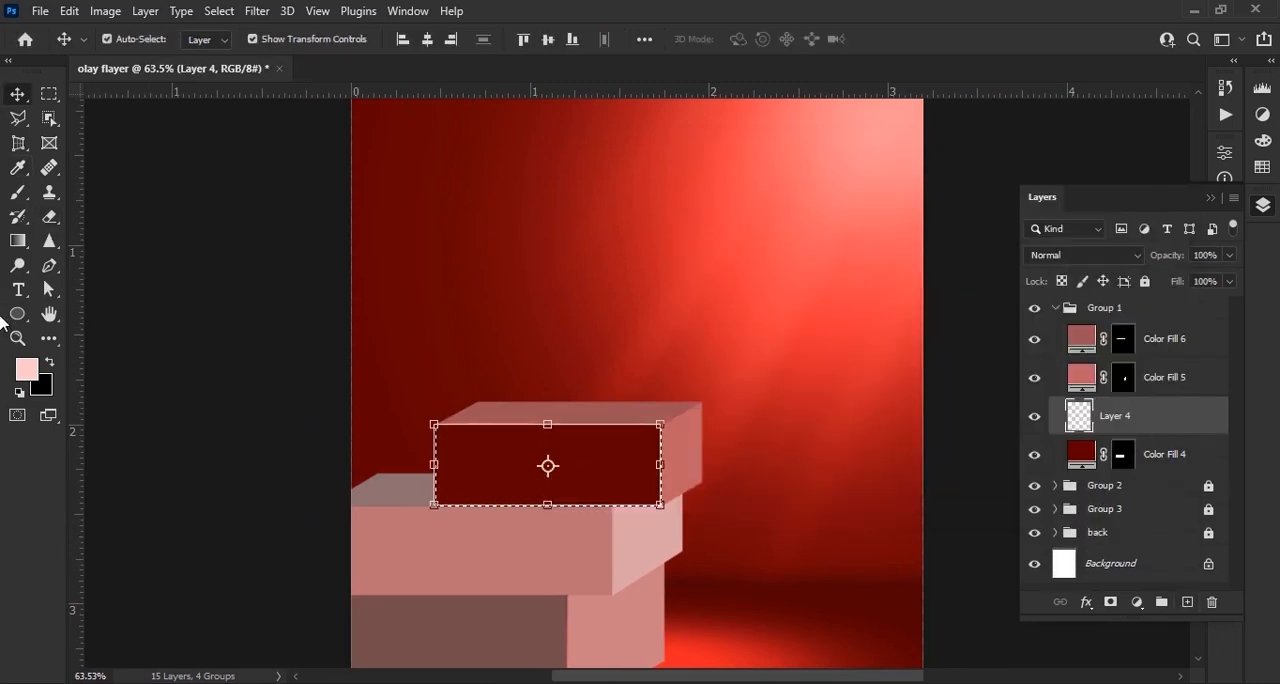
pyautogui.click(27, 369)
pyautogui.click(556, 443)
pyautogui.click(1107, 190)
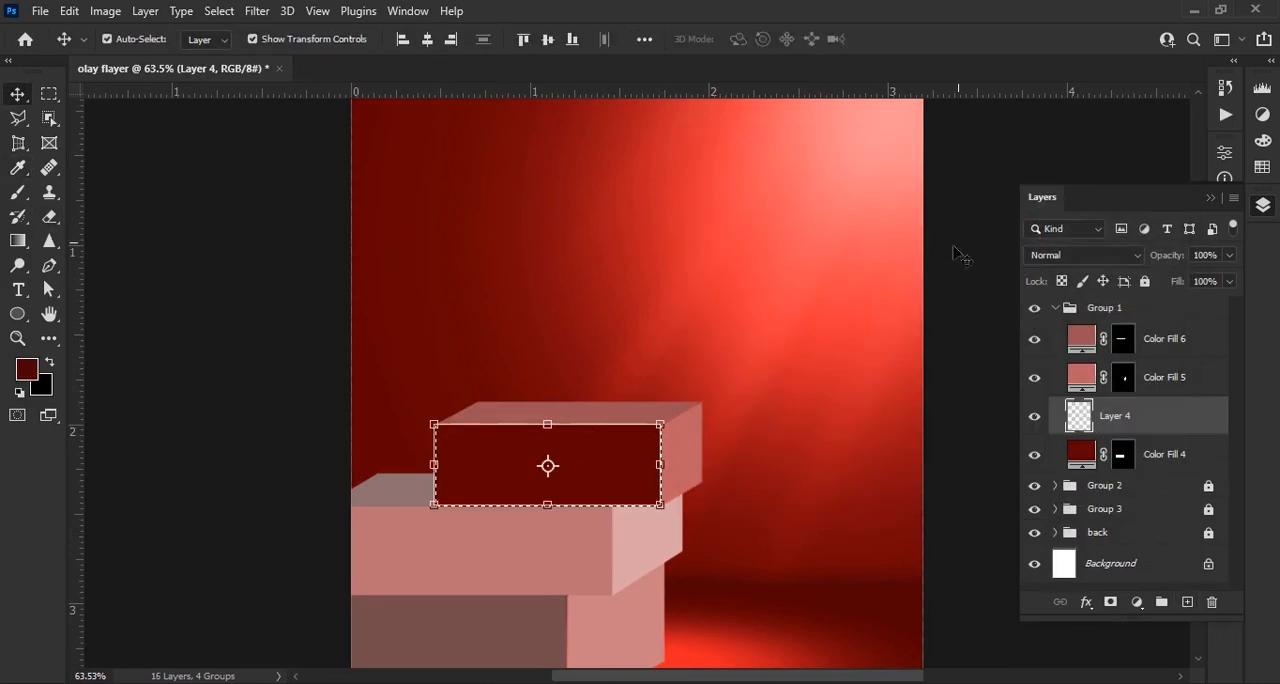
# Shade the left end of the front face dark red using a soft round 250 px brush at 87% opacity
pyautogui.press('b')
pyautogui.scroll(5, 407, 491)
pyautogui.rightClick(549, 439)
pyautogui.click(614, 502)
pyautogui.click(367, 44)
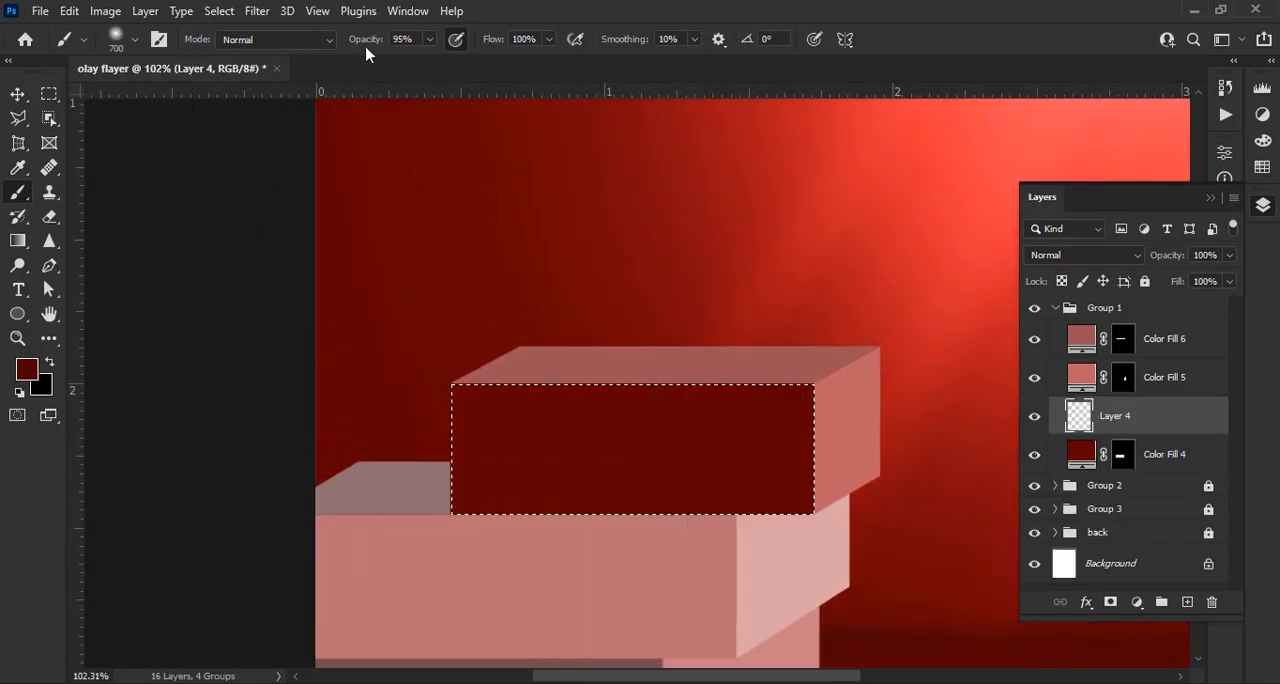
pyautogui.press('[')
pyautogui.press('[')
pyautogui.press('[')
pyautogui.press('[')
pyautogui.press('[')
pyautogui.press('[')
pyautogui.press('[')
pyautogui.press(']')
pyautogui.press(']')
pyautogui.moveTo(473, 290)
pyautogui.mouseDown()
pyautogui.moveTo(339, 570)
pyautogui.moveTo(426, 347)
pyautogui.mouseUp()
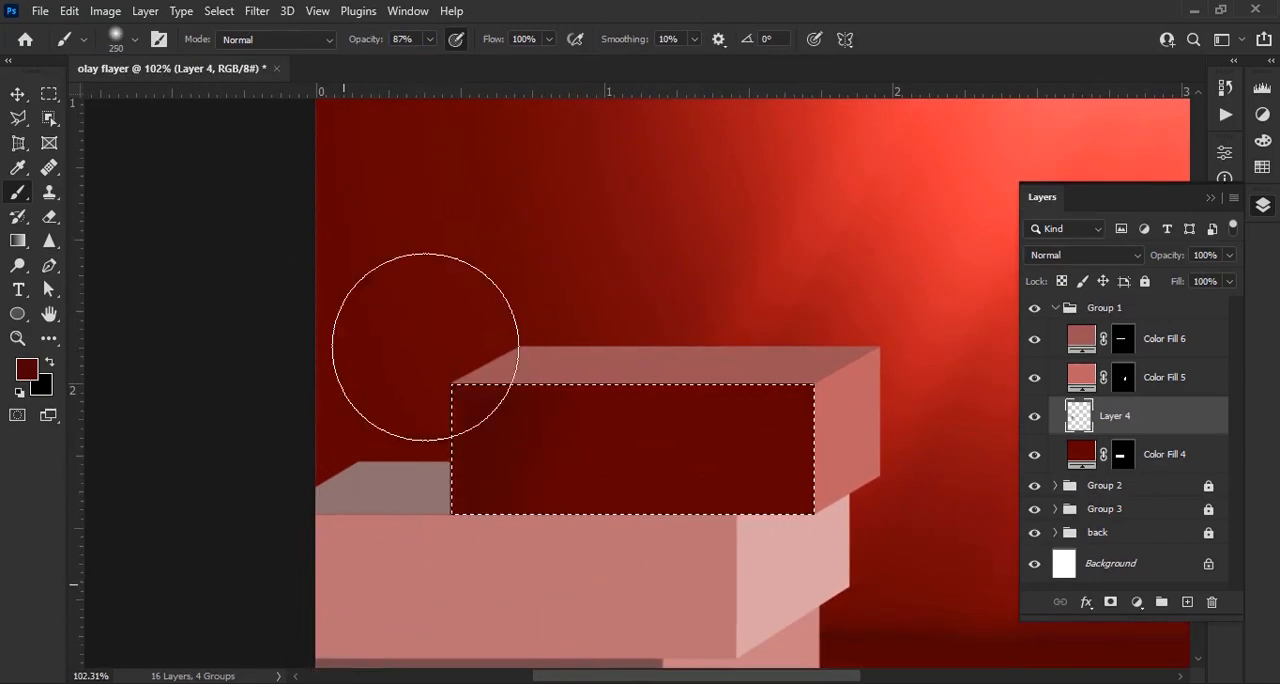
pyautogui.moveTo(541, 328)
pyautogui.mouseDown()
pyautogui.moveTo(443, 481)
pyautogui.moveTo(501, 389)
pyautogui.mouseUp()
# Deselect the front face and examine its dark shading against the background
pyautogui.scroll(-2, 673, 550)
pyautogui.moveTo(673, 550); pyautogui.dragTo(681, 420)
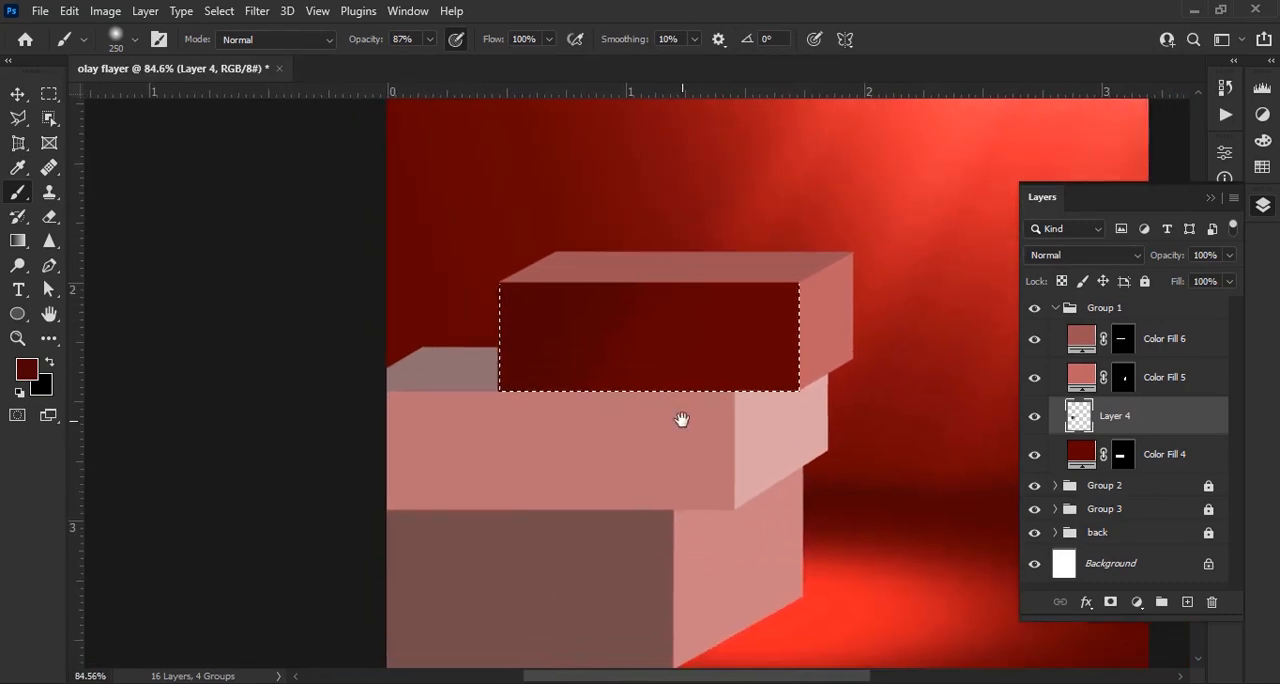
pyautogui.scroll(-1, 681, 420)
pyautogui.moveTo(637, 466); pyautogui.dragTo(687, 417)
pyautogui.click(1089, 462)
pyautogui.hotkey('ctrl', 'd')
pyautogui.press('v')
pyautogui.scroll(4, 818, 303)
pyautogui.moveTo(818, 303); pyautogui.dragTo(657, 417)
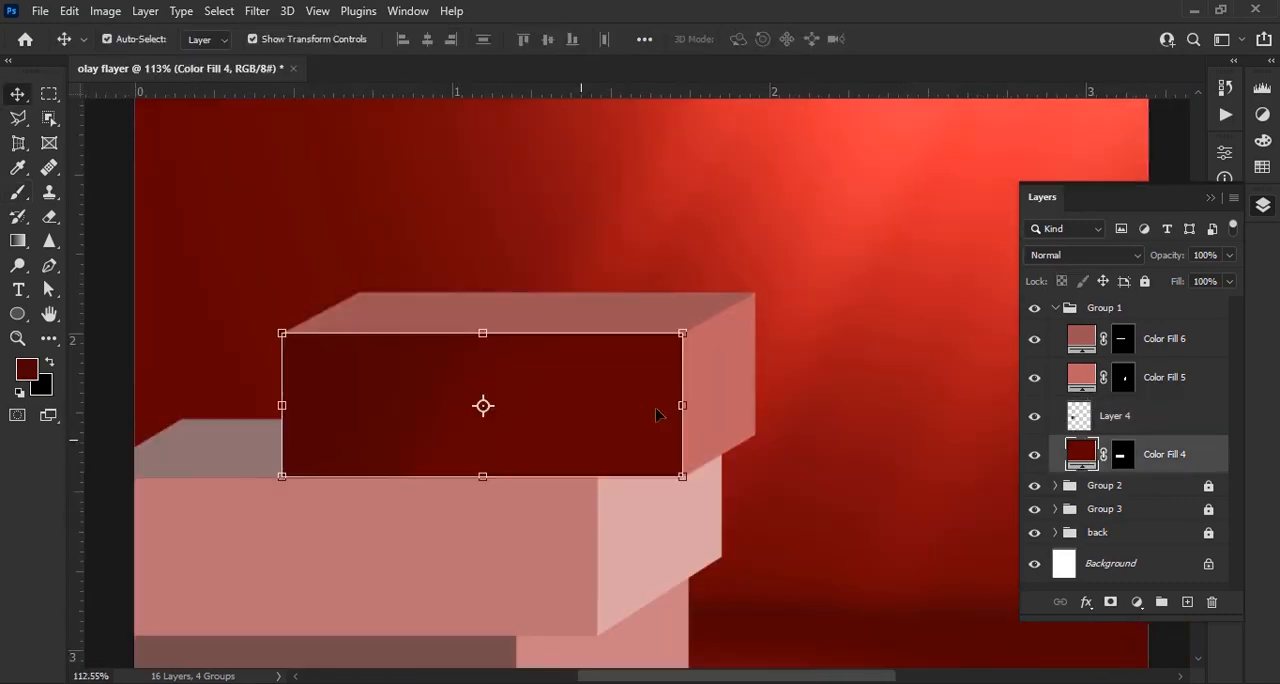
# Add a layer above the shading, load the front face's outline as a selection, and choose the 41° angled soft brush at 100% opacity
pyautogui.scroll(-1, 657, 417)
pyautogui.press('b')
pyautogui.hotkey('ctrl', 'shift', 'alt', 'n')
pyautogui.keyDown('ctrl'); pyautogui.click(1090, 492); pyautogui.keyUp('ctrl')
pyautogui.rightClick(443, 371)
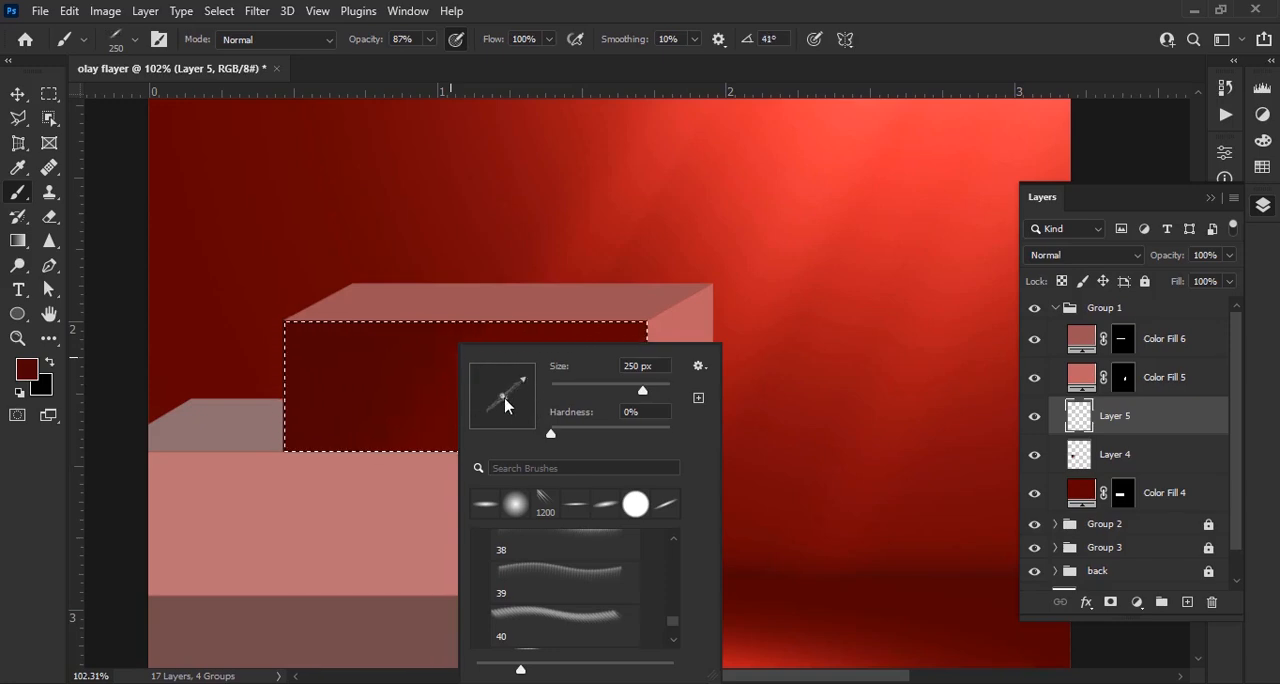
pyautogui.click(453, 328)
pyautogui.press('0')
# Set the foreground to bright red and stamp a diagonal light streak across the front face with a 700 px brush
pyautogui.click(27, 370)
pyautogui.moveTo(868, 220); pyautogui.dragTo(894, 198)
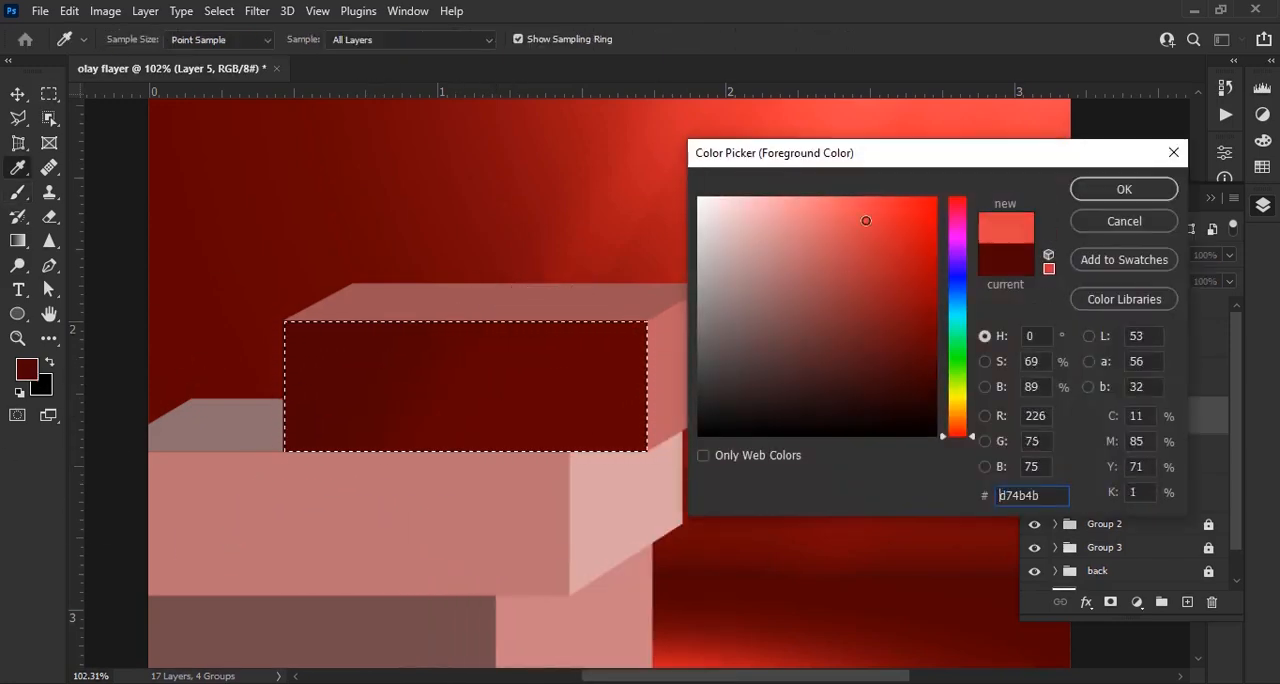
pyautogui.click(1125, 188)
pyautogui.click(472, 385)
pyautogui.hotkey('ctrl', 'z')
pyautogui.press(']')
pyautogui.press(']')
pyautogui.click(446, 384)
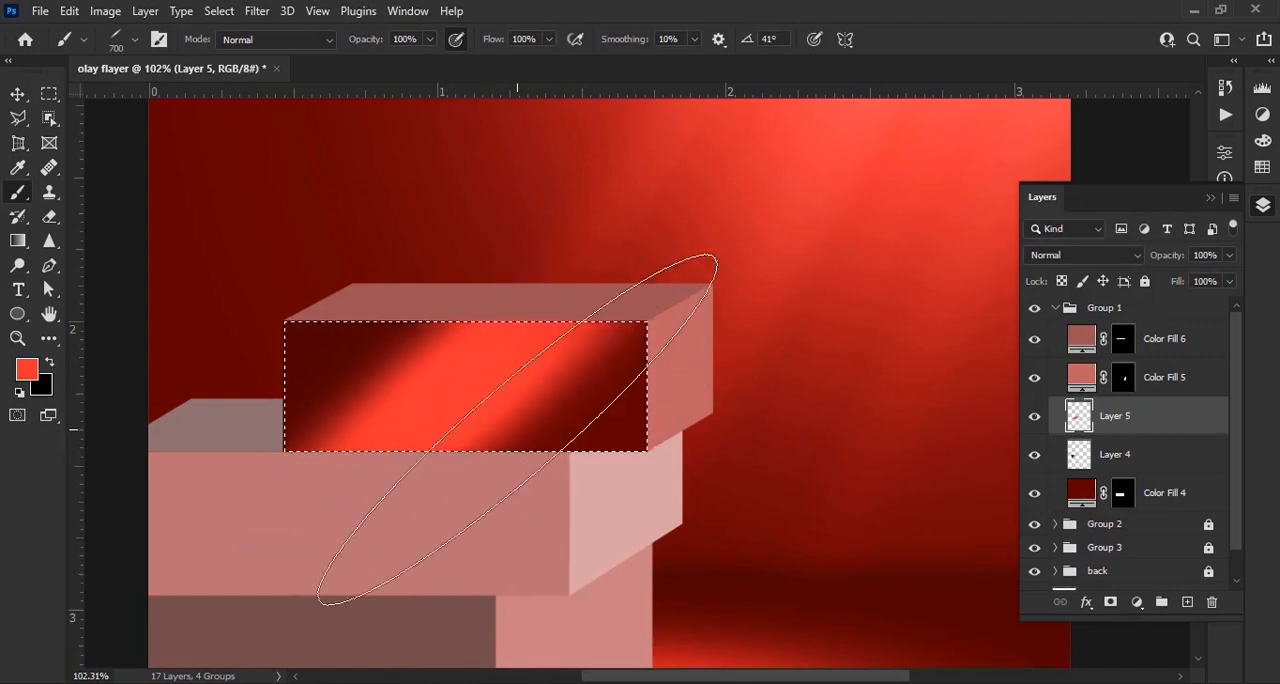
# Soften the diagonal light streak with a Gaussian Blur of 26.3 pixels radius
pyautogui.press('v')
pyautogui.click(257, 11)
pyautogui.moveTo(429, 266)
pyautogui.click(557, 334)
pyautogui.moveTo(805, 479); pyautogui.dragTo(794, 479)
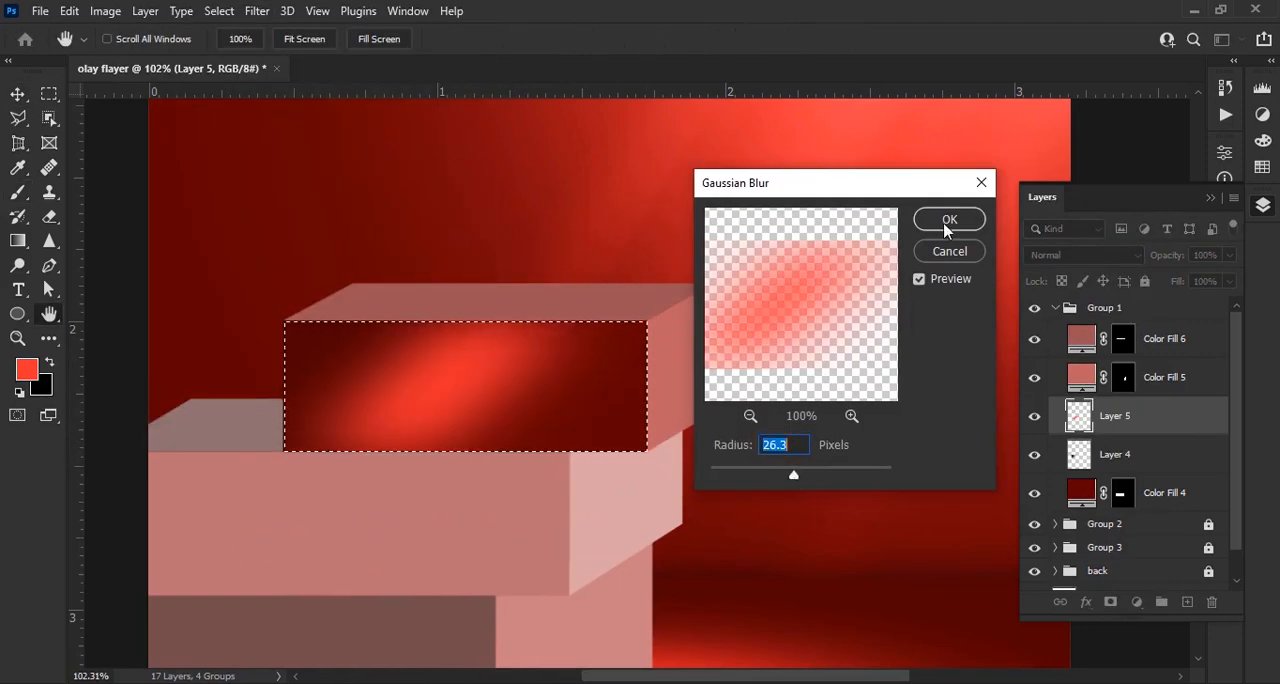
pyautogui.click(946, 222)
# Add a layer above the streak and switch to the soft round brush with a lowered opacity
pyautogui.scroll(-1, 1200, 611)
pyautogui.click(1188, 603)
pyautogui.press('b')
pyautogui.rightClick(566, 314)
pyautogui.click(594, 477)
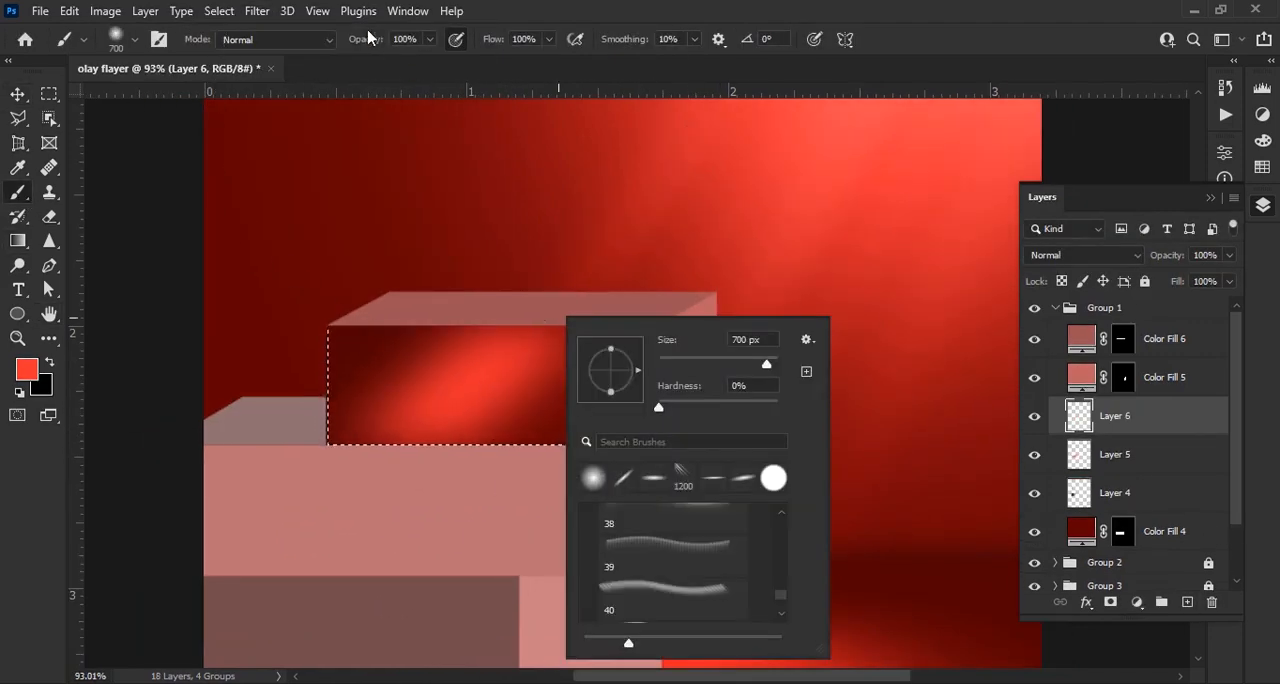
pyautogui.moveTo(366, 37); pyautogui.dragTo(327, 37)
# Reduce the brush to 150 px and paint a red glow along the front face's right end
pyautogui.scroll(4, 678, 478)
pyautogui.press('[')
pyautogui.press('[')
pyautogui.press('[')
pyautogui.press('[')
pyautogui.press('[')
pyautogui.press('[')
pyautogui.press('[')
pyautogui.press('[')
pyautogui.press('[')
pyautogui.press('[')
pyautogui.scroll(3, 622, 365)
pyautogui.moveTo(611, 217); pyautogui.dragTo(695, 478)
# Set the brush opacity to 27%, enlarge the brush, and build up the red glow at the front face's right end
pyautogui.moveTo(366, 39); pyautogui.dragTo(354, 40)
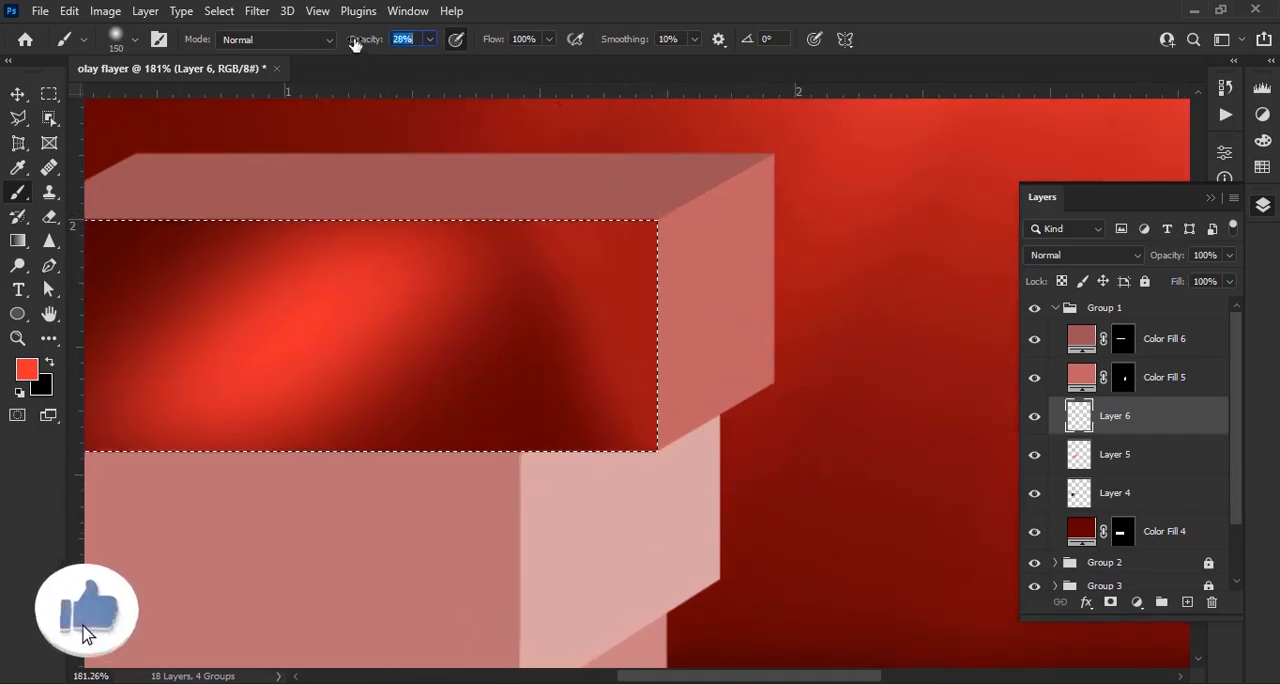
pyautogui.press(']')
pyautogui.press(']')
pyautogui.press(']')
pyautogui.press(']')
pyautogui.moveTo(600, 225); pyautogui.dragTo(622, 420)
pyautogui.moveTo(612, 392); pyautogui.dragTo(716, 386)
# Add a layer, darken the front face's right edge in dark red with an 80 px brush, and deselect the face
pyautogui.click(1188, 603)
pyautogui.click(49, 363)
pyautogui.click(27, 370)
pyautogui.click(1130, 180)
pyautogui.scroll(2, 806, 260)
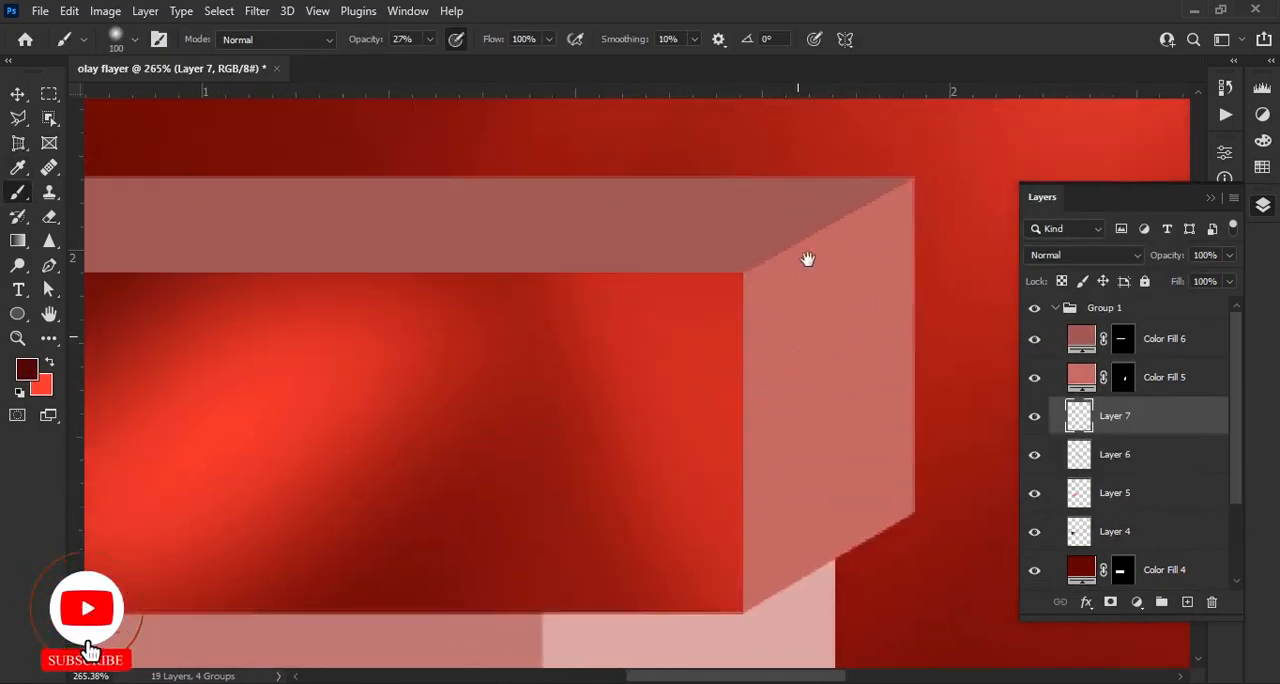
pyautogui.press('[')
pyautogui.press('[')
pyautogui.press('[')
pyautogui.press('[')
pyautogui.press('[')
pyautogui.press('[')
pyautogui.scroll(-12, 782, 312)
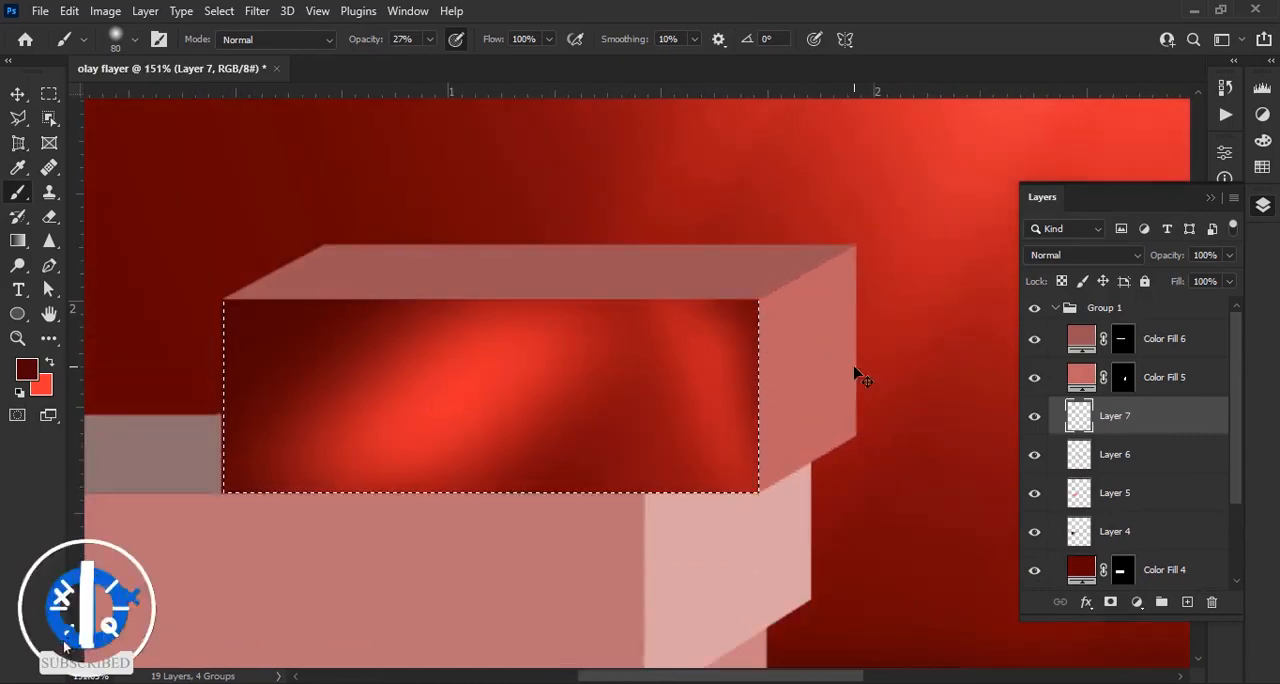
pyautogui.hotkey('ctrl', 'd')
# Mask the diagonal light streak's layer to the shape of the front face
pyautogui.scroll(5, 697, 477)
pyautogui.click(1115, 493)
pyautogui.keyDown('ctrl'); pyautogui.click(1122, 570); pyautogui.keyUp('ctrl')
pyautogui.click(1111, 602)
pyautogui.scroll(4, 418, 482)
# Paint black on the streak's layer mask to fade the glow along the front face's lower part
pyautogui.press(']')
pyautogui.press(']')
pyautogui.press(']')
pyautogui.press(']')
pyautogui.press(']')
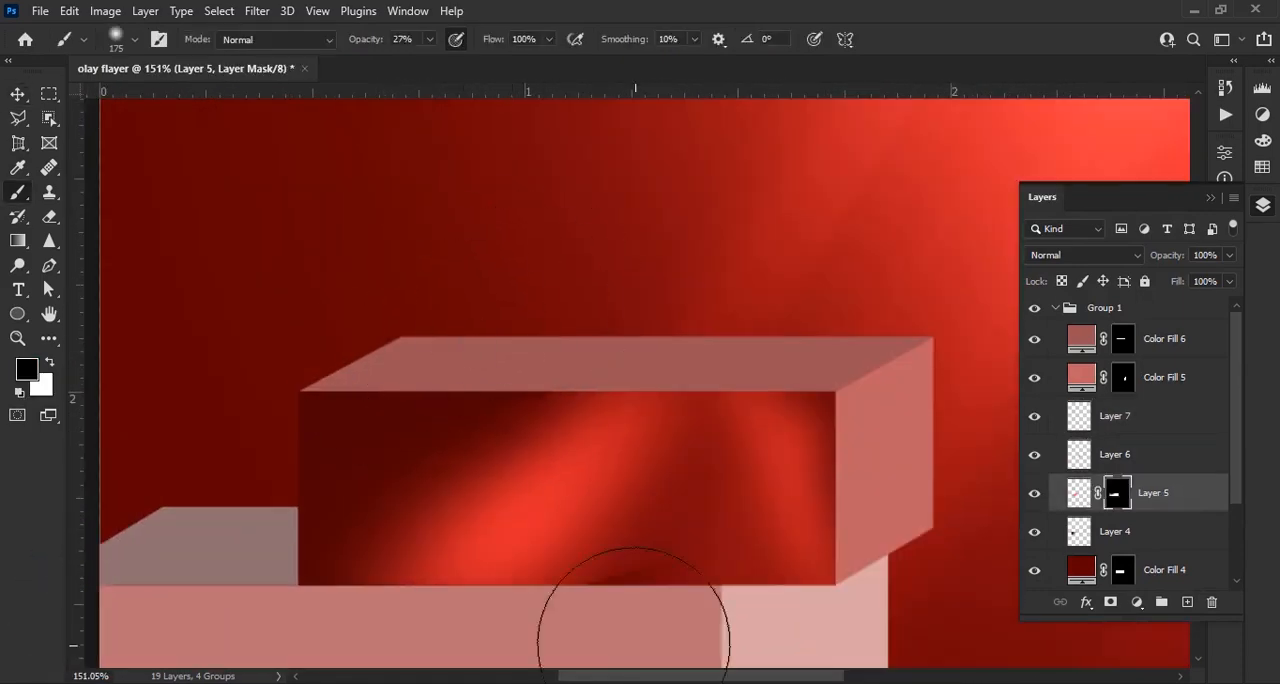
pyautogui.scroll(4, 636, 634)
pyautogui.press('[')
pyautogui.press('[')
pyautogui.press('[')
pyautogui.moveTo(598, 522); pyautogui.dragTo(674, 500)
pyautogui.scroll(-10, 674, 500)
# Examine the shaded front face in the context of the whole flyer
pyautogui.press('v')
pyautogui.click(884, 384)
pyautogui.scroll(-2, 660, 430)
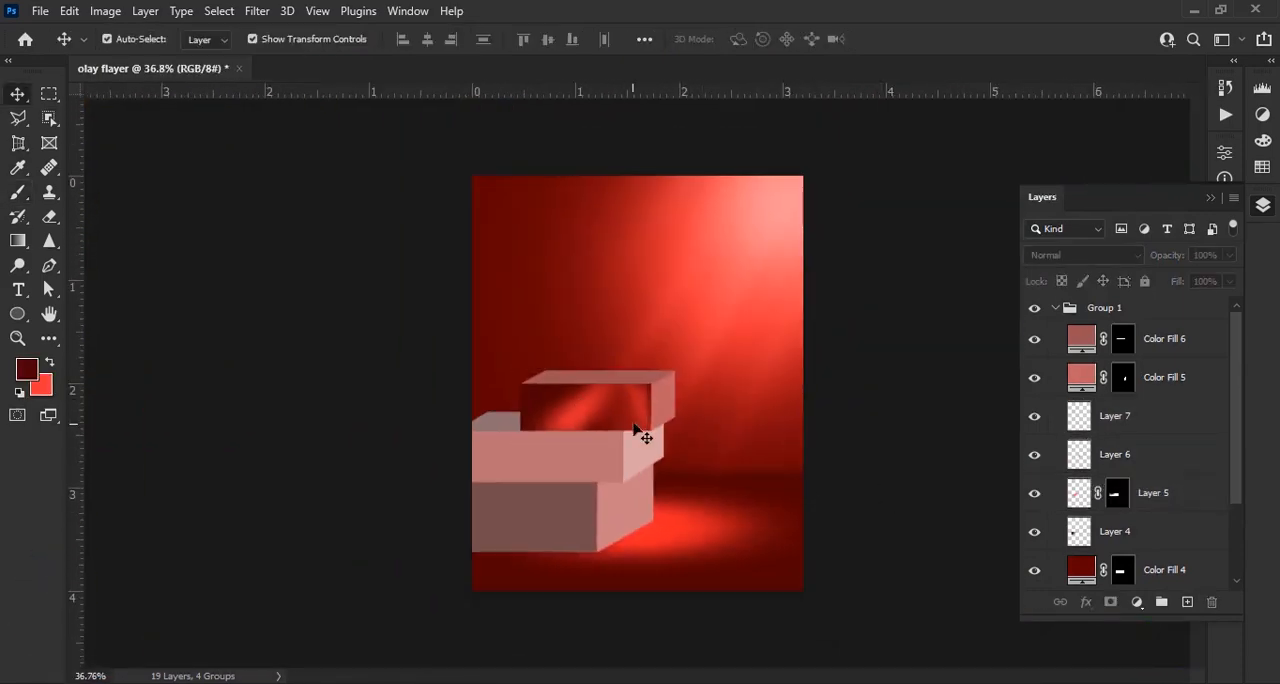
pyautogui.scroll(5, 646, 434)
pyautogui.click(602, 422)
pyautogui.click(796, 372)
pyautogui.scroll(-2, 633, 420)
pyautogui.scroll(7, 690, 395)
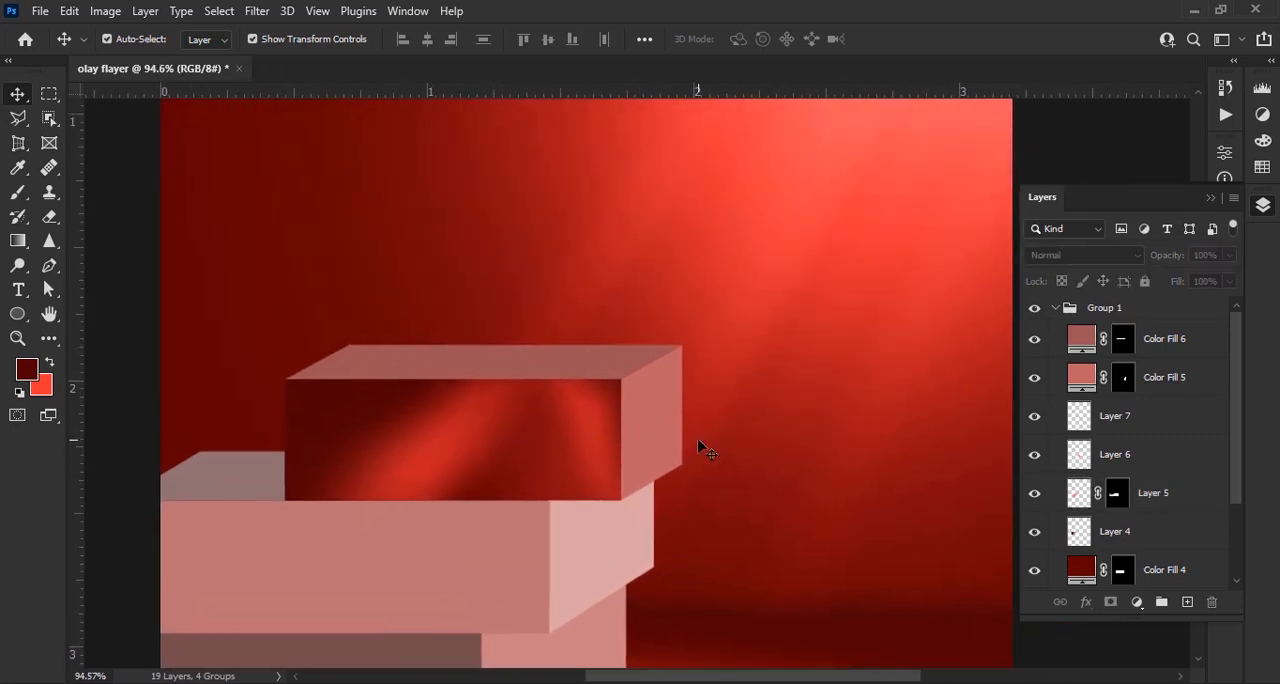
# Recolour the upper block's side face with a red sampled from the right part of its front face
pyautogui.doubleClick(1081, 377)
pyautogui.click(598, 440)
pyautogui.click(1117, 191)
# Load the side face's selection, add a layer, and paint a bright red glow there with a 125 px brush at 54% opacity
pyautogui.keyDown('ctrl'); pyautogui.click(1123, 378); pyautogui.keyUp('ctrl')
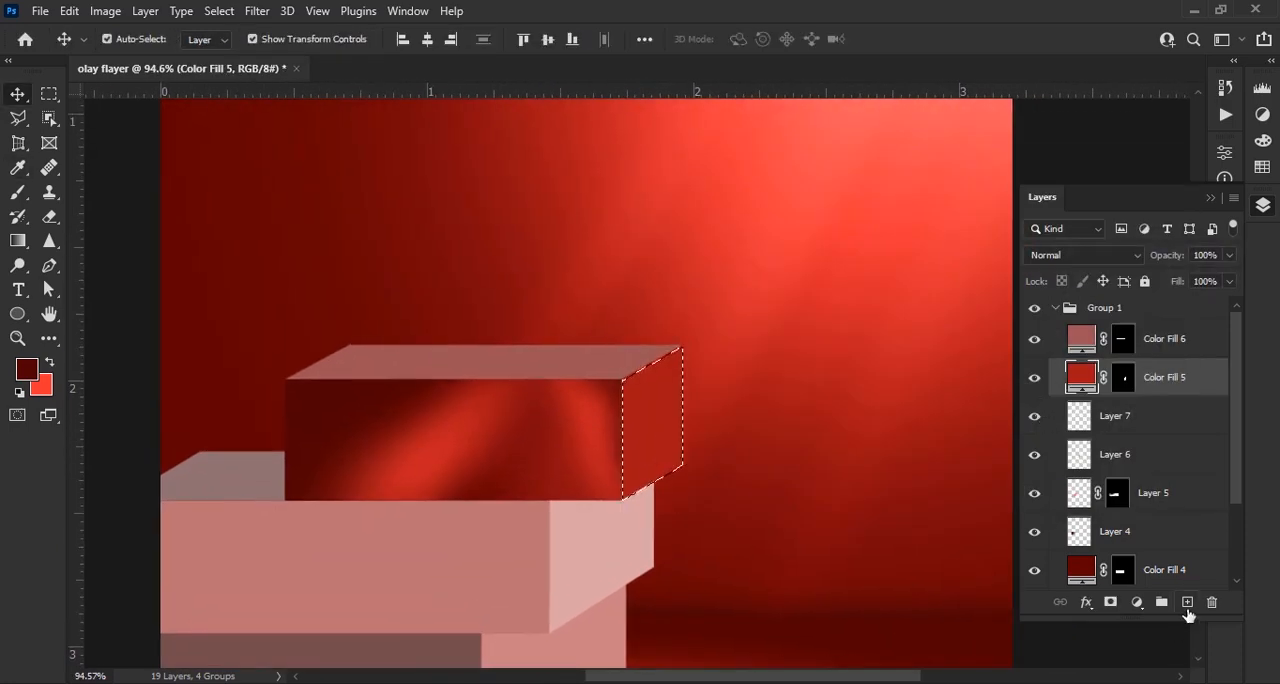
pyautogui.click(1187, 602)
pyautogui.scroll(2, 404, 402)
pyautogui.click(50, 362)
pyautogui.press('b')
pyautogui.scroll(3, 768, 480)
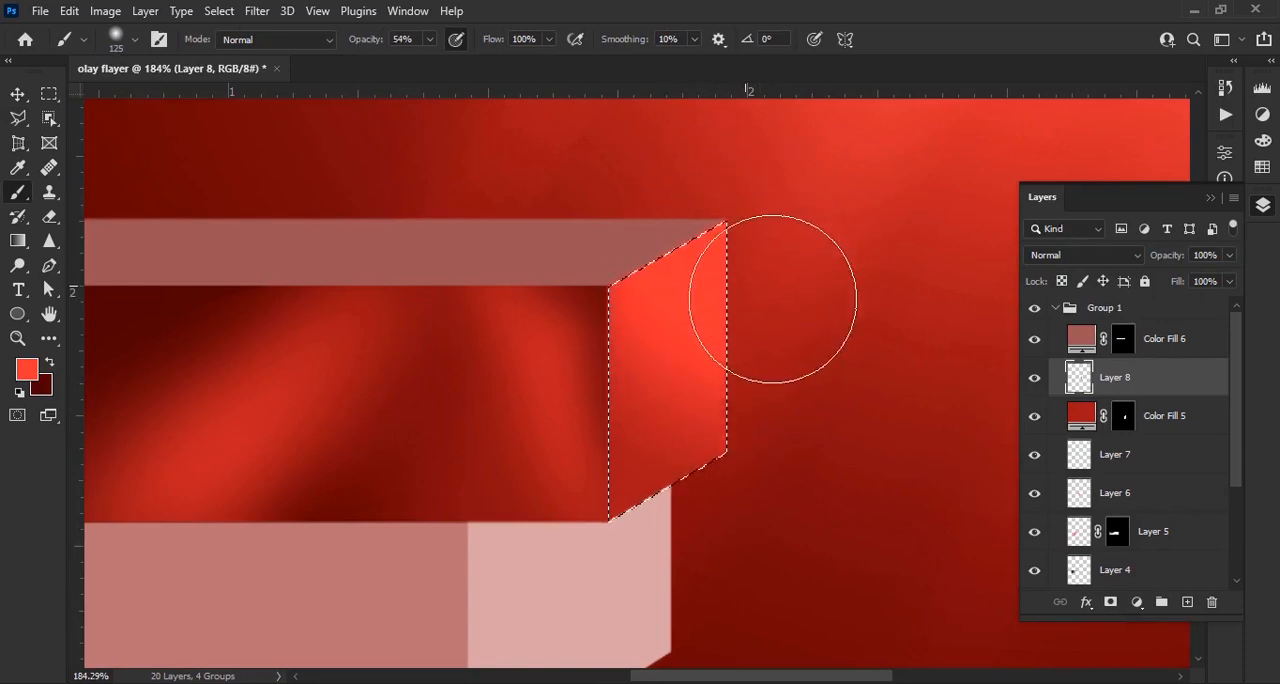
pyautogui.hotkey('ctrl', 'd')
# Recolour the upper block's top face with a red sampled from the front face's right highlight
pyautogui.scroll(-6, 659, 335)
pyautogui.moveTo(634, 323); pyautogui.dragTo(687, 436)
pyautogui.doubleClick(1081, 338)
pyautogui.click(651, 446)
pyautogui.click(1124, 190)
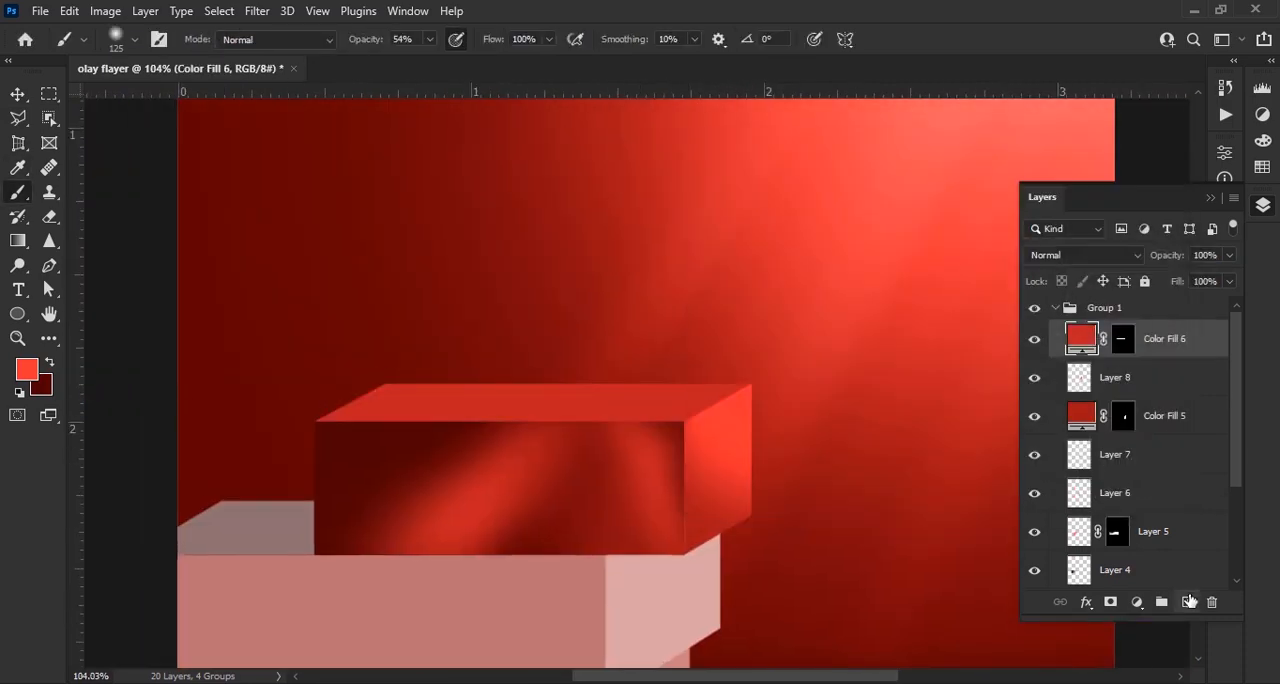
# Add a layer, load the top face's selection, and paint bright red highlights across it with a 90 px brush at 54% opacity
pyautogui.click(1188, 602)
pyautogui.keyDown('ctrl'); pyautogui.click(1122, 377); pyautogui.keyUp('ctrl')
pyautogui.press('[')
pyautogui.press('[')
pyautogui.scroll(5, 600, 430)
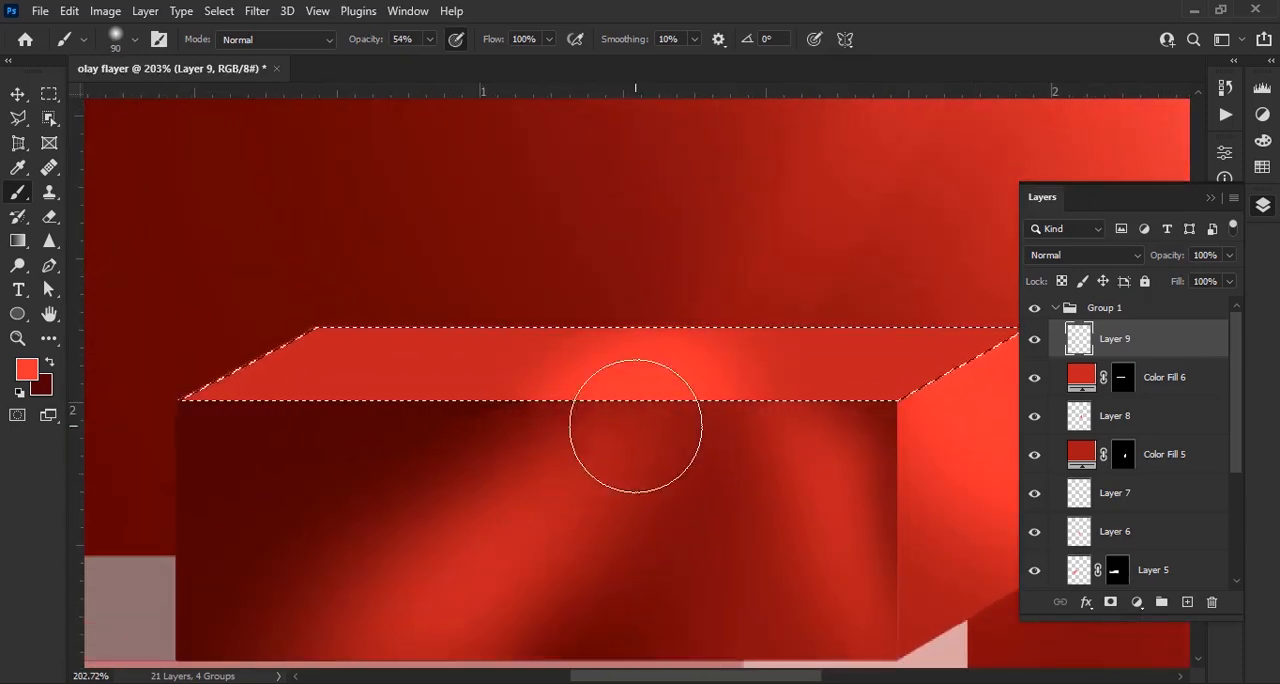
pyautogui.hscroll(5, 523, 457)
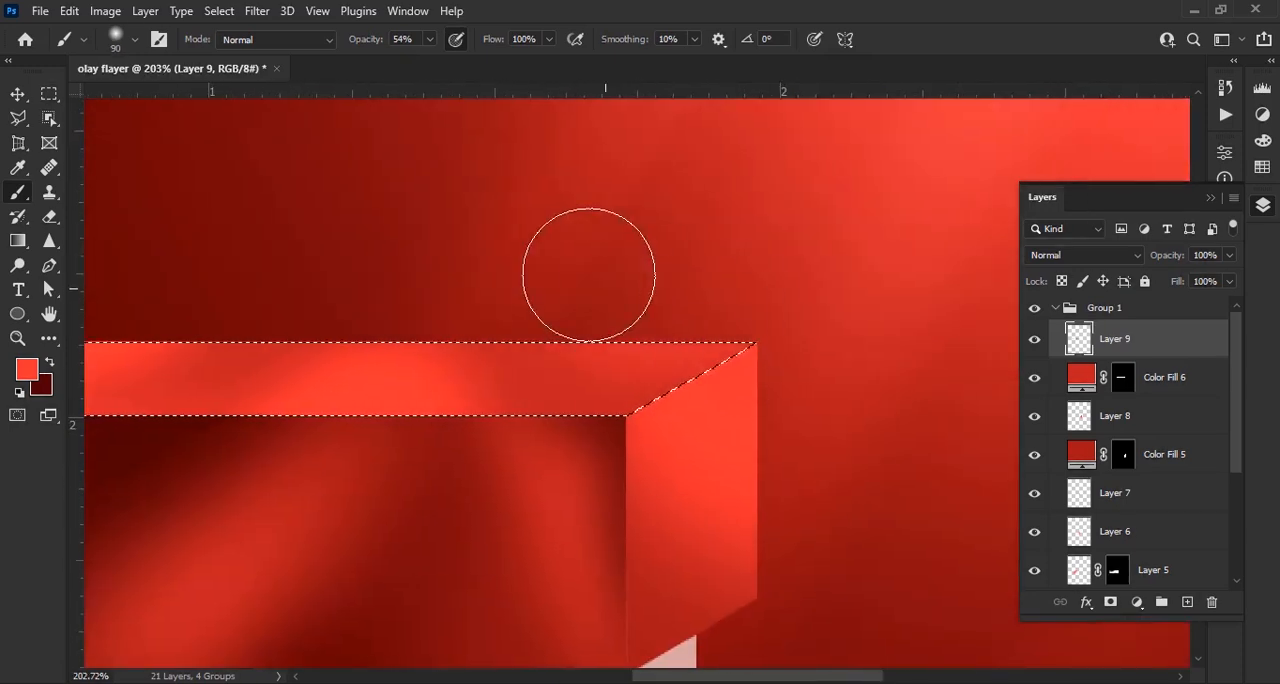
pyautogui.hscroll(-3, 249, 291)
pyautogui.moveTo(367, 389); pyautogui.dragTo(613, 330)
# Change the top face's fill to a deeper, more saturated red and deselect all layers
pyautogui.scroll(-4, 386, 403)
pyautogui.doubleClick(1081, 379)
pyautogui.moveTo(899, 284); pyautogui.dragTo(923, 271)
pyautogui.click(1124, 189)
pyautogui.scroll(-11, 557, 340)
pyautogui.press('v')
pyautogui.click(923, 500)
pyautogui.scroll(8, 675, 446)
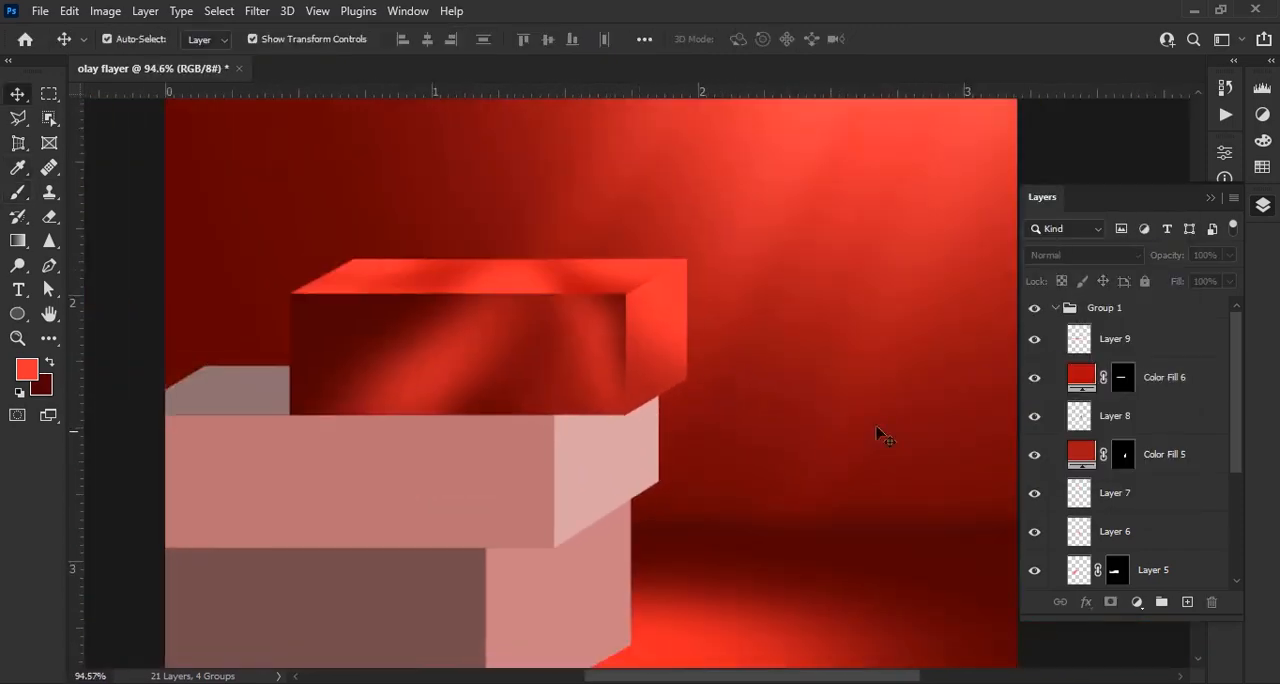
pyautogui.scroll(5, 669, 429)
pyautogui.scroll(-3, 1150, 470)
pyautogui.scroll(3, 1183, 505)
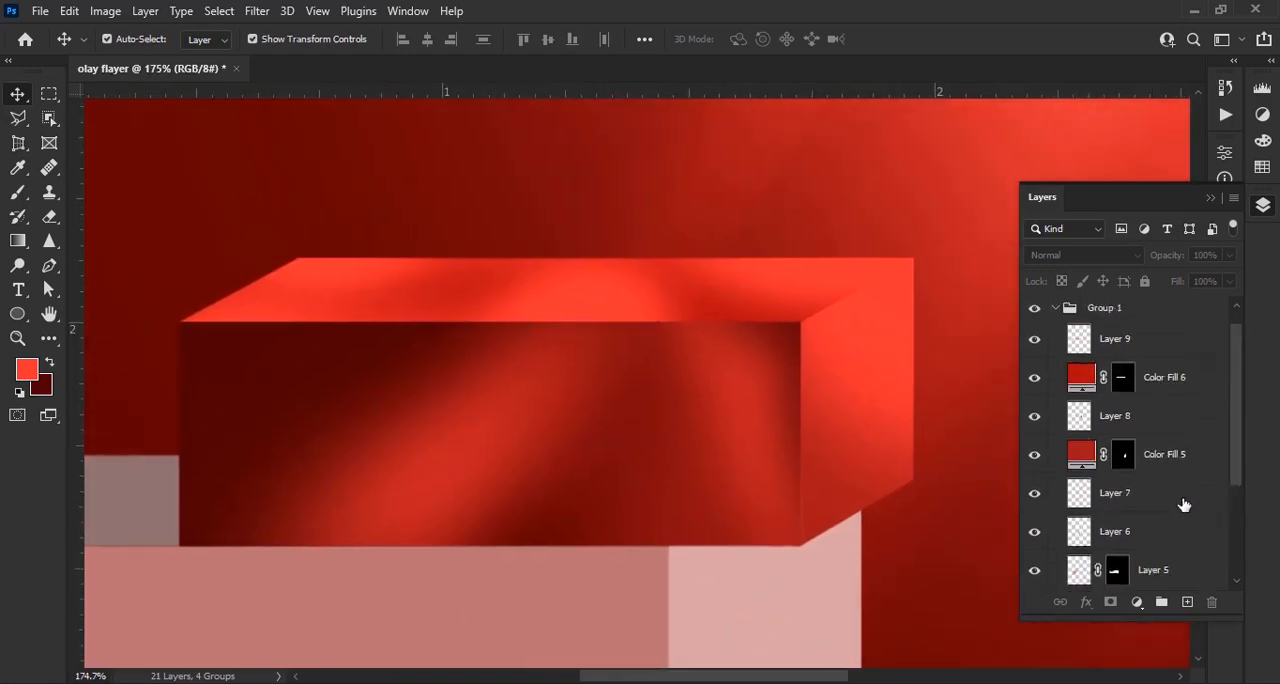
pyautogui.scroll(-3, 1183, 505)
pyautogui.click(1112, 503)
pyautogui.hotkey('ctrl', 'j')
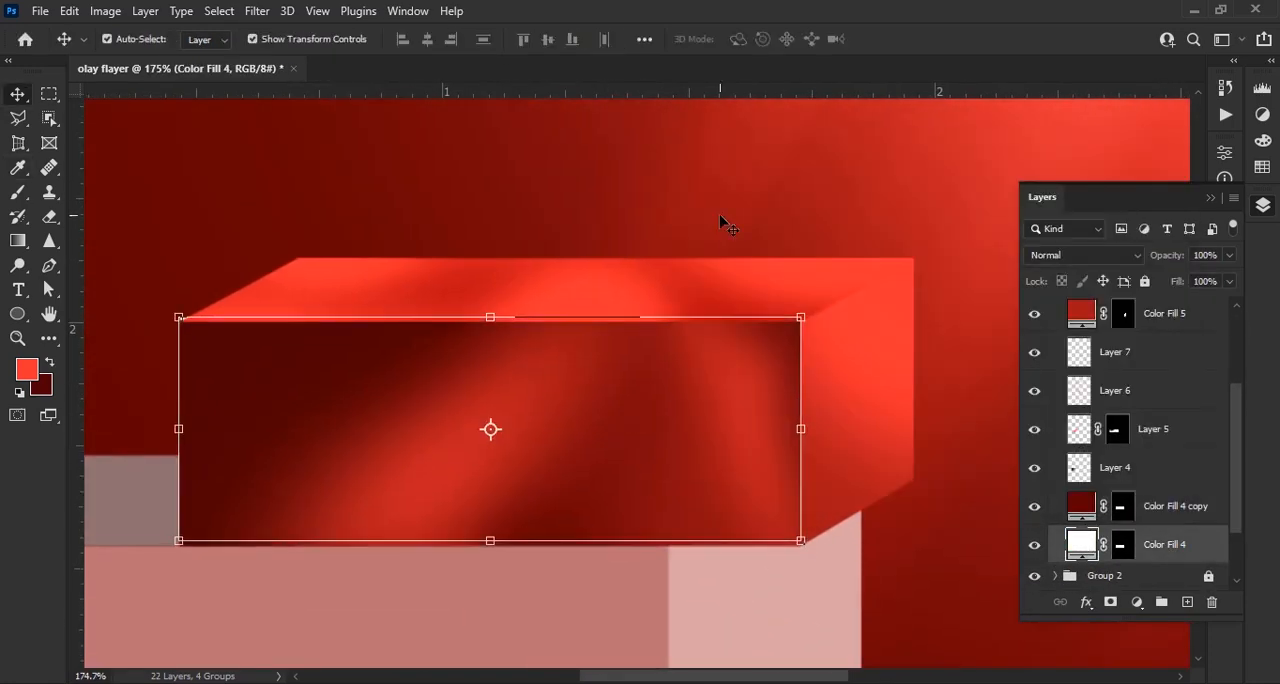
pyautogui.click(715, 220)
pyautogui.scroll(-2, 1192, 508)
# Duplicate the top face's fill layer and make the lower copy a slightly offset white edge highlight
pyautogui.click(1180, 316)
pyautogui.scroll(2, 1192, 508)
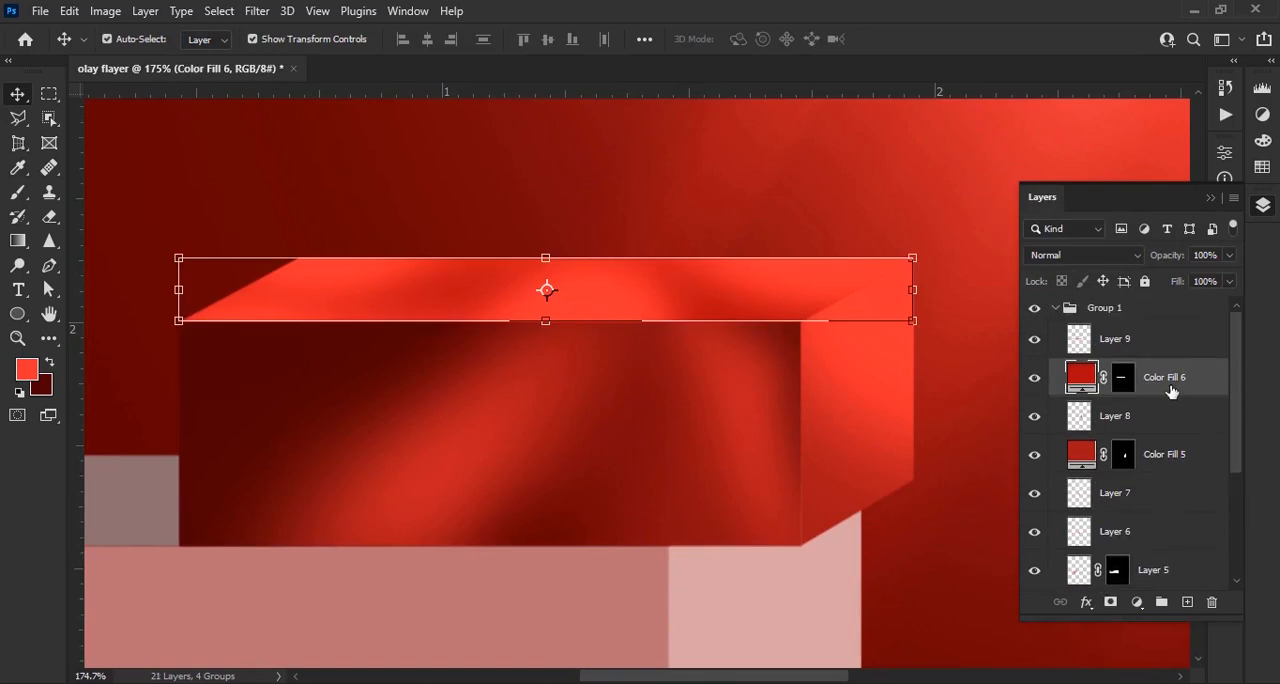
pyautogui.hotkey('ctrl', 'j')
pyautogui.click(1068, 420)
pyautogui.doubleClick(1068, 420)
pyautogui.click(1120, 189)
pyautogui.scroll(-2, 763, 292)
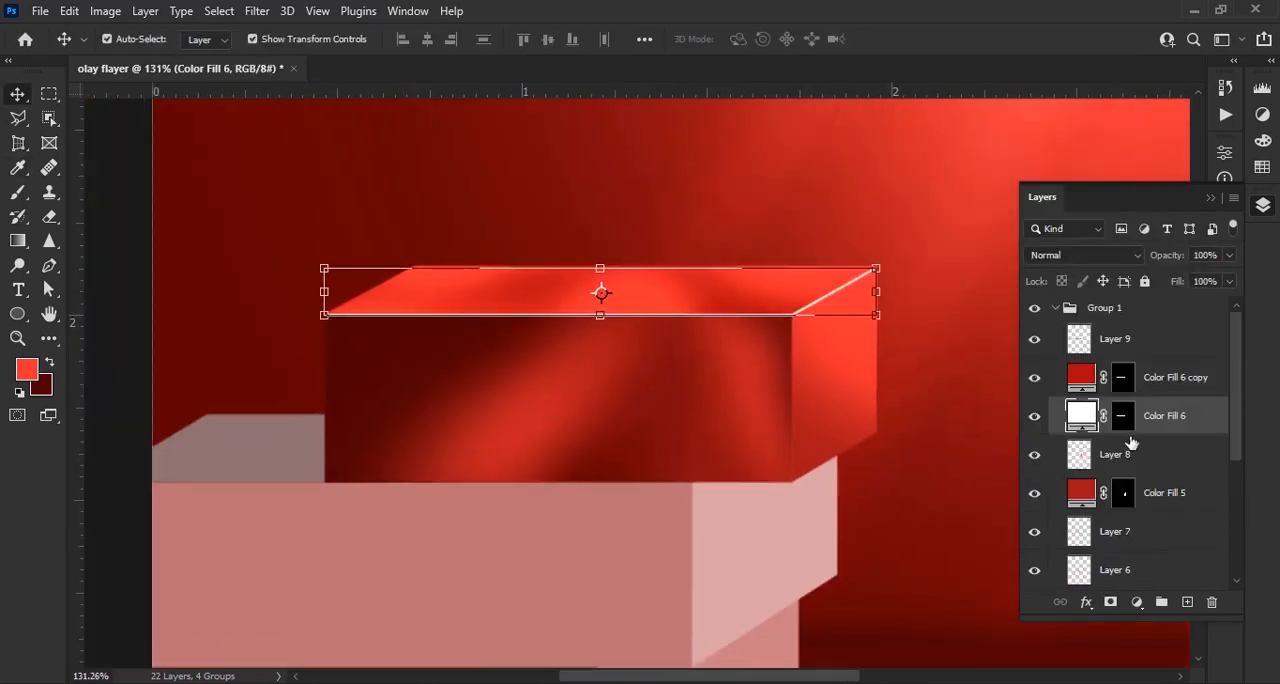
# Fade the white edge highlight by painting black on its mask with a 50 px soft brush at 54% opacity
pyautogui.press('b')
pyautogui.scroll(2, 294, 292)
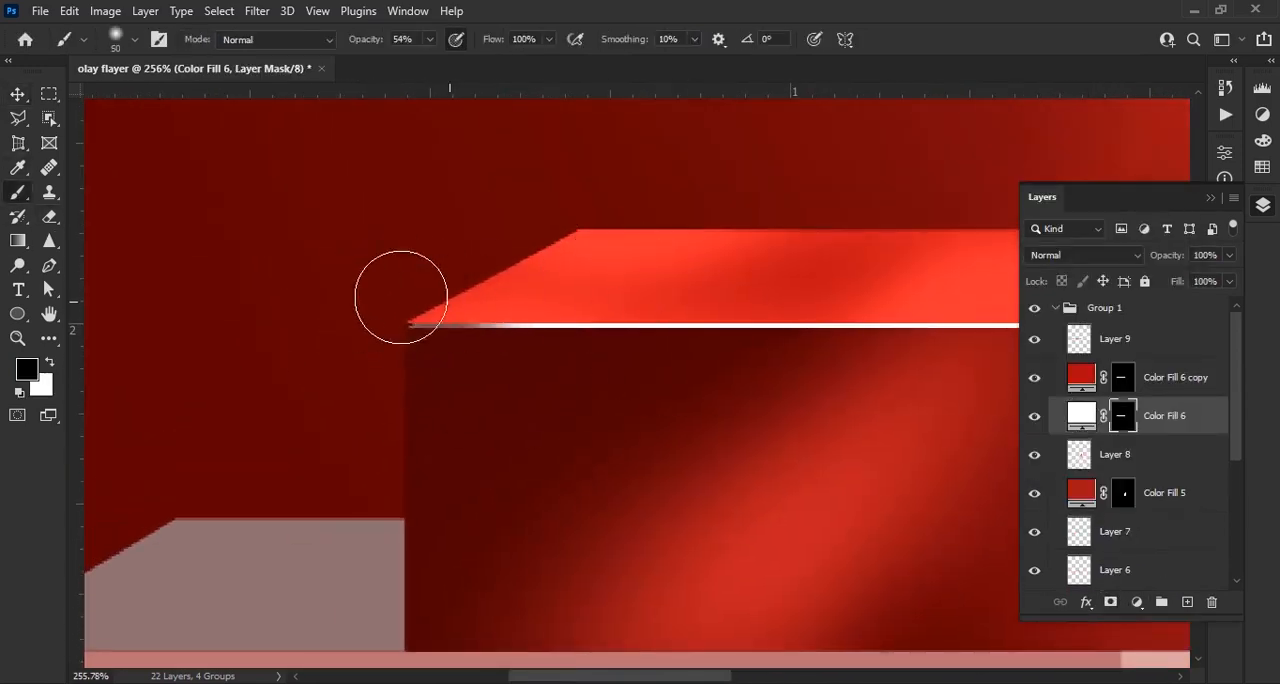
pyautogui.hscroll(3, 574, 266)
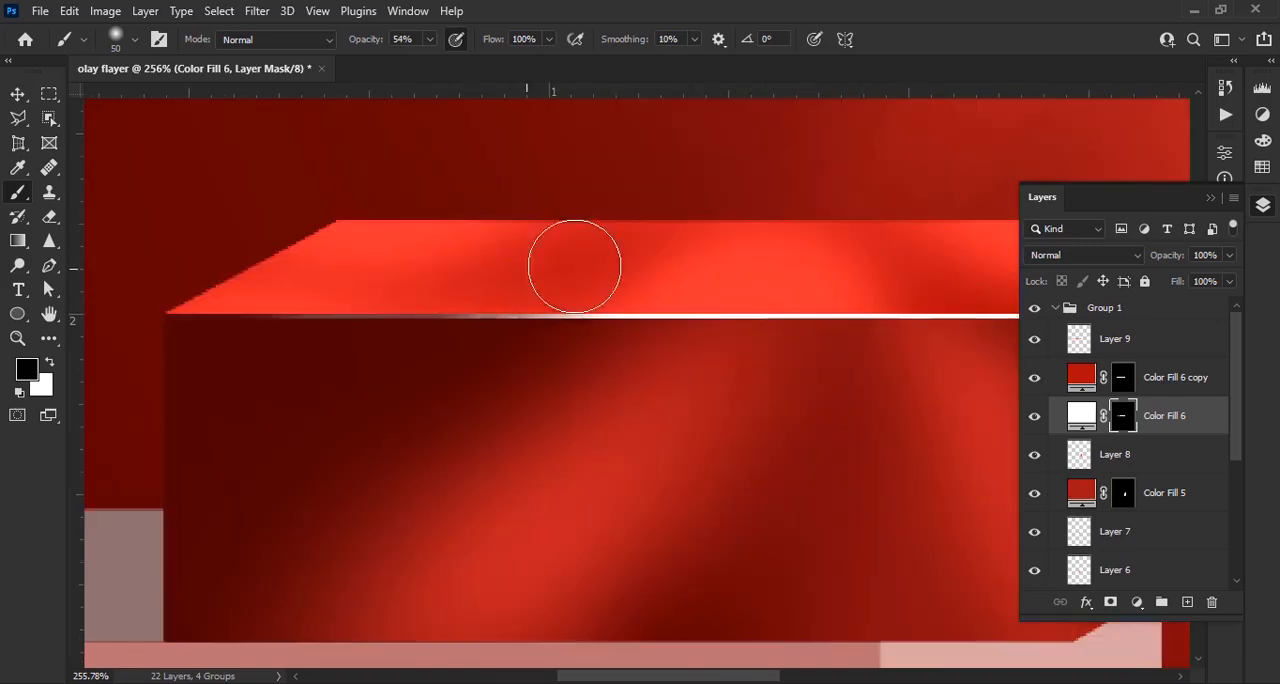
pyautogui.hscroll(4, 906, 381)
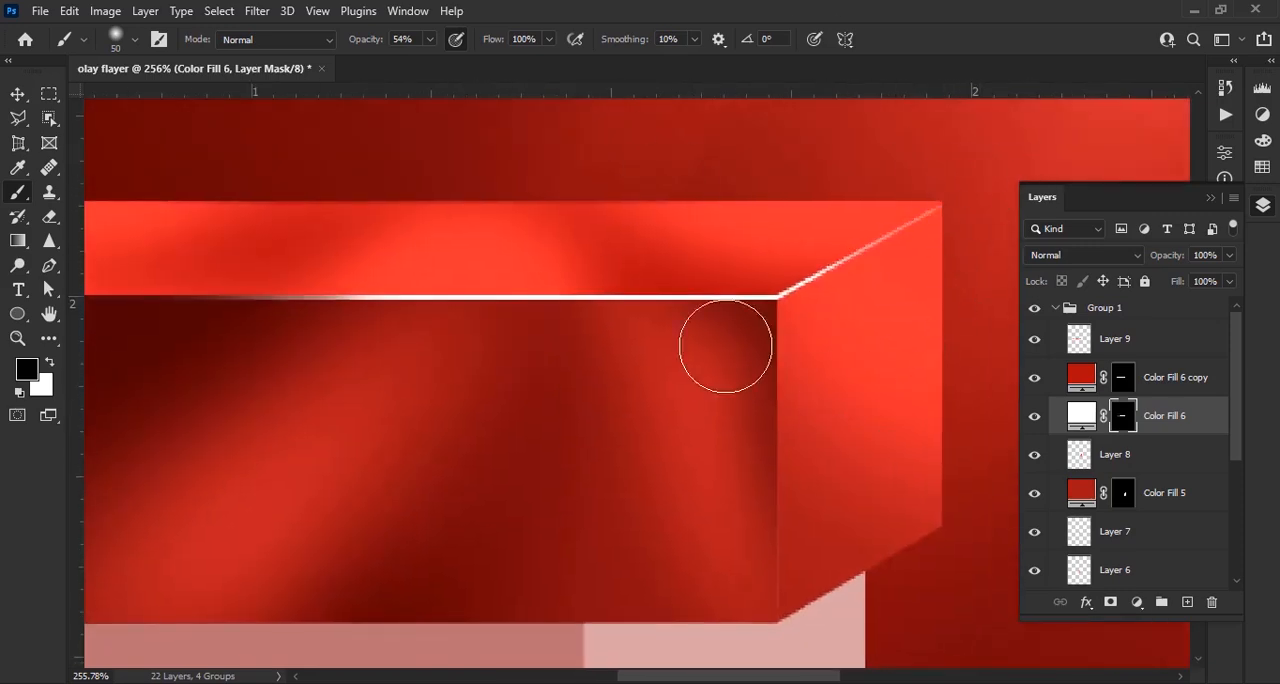
pyautogui.scroll(-3, 794, 457)
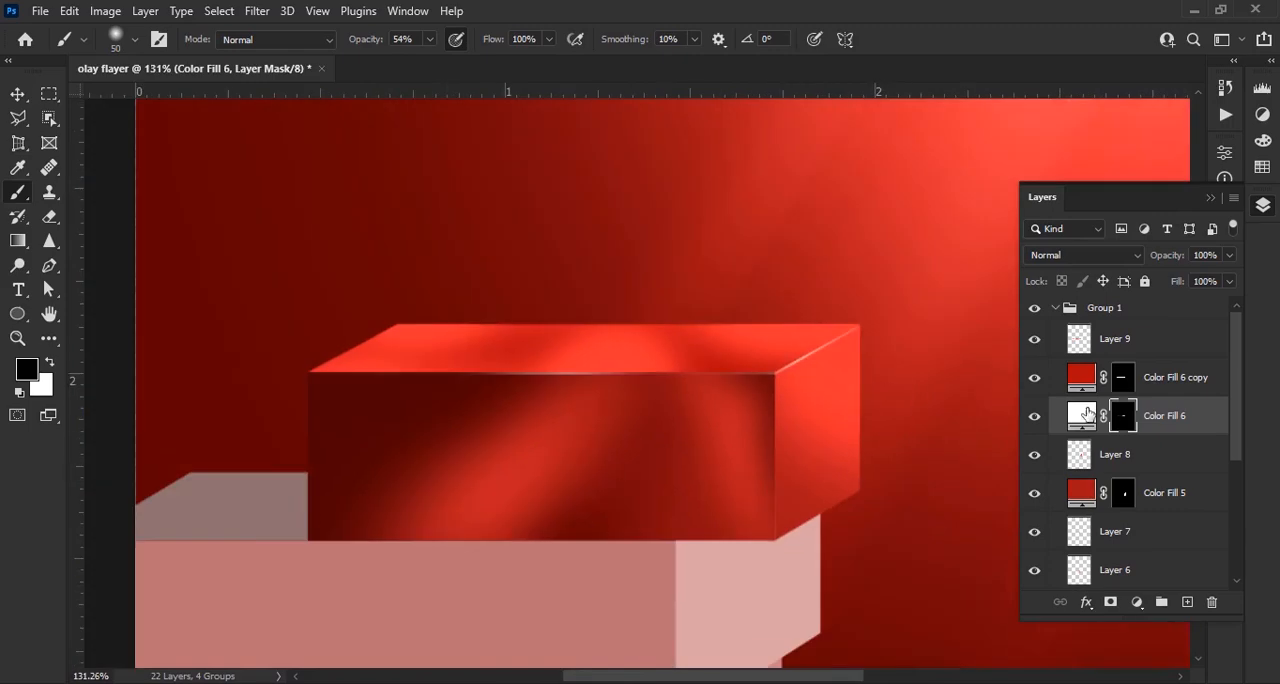
# Recolour the top face's edge highlight light salmon red
pyautogui.doubleClick(1081, 415)
pyautogui.moveTo(983, 220); pyautogui.dragTo(1050, 176)
pyautogui.press('Return')
pyautogui.scroll(-3, 643, 317)
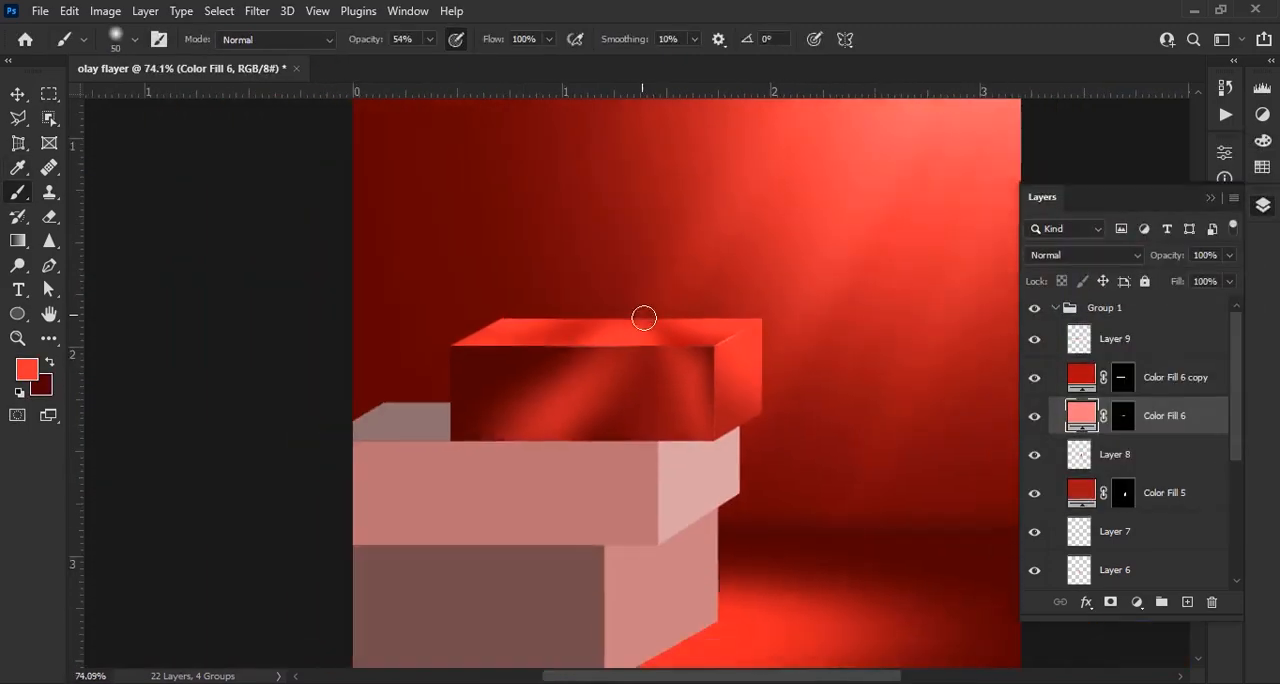
# Duplicate the top block's side-face fill layer and make the lower copy a slightly offset white edge highlight
pyautogui.scroll(6, 765, 380)
pyautogui.scroll(-3, 1194, 411)
pyautogui.click(1194, 410)
pyautogui.hotkey('ctrl', 'j')
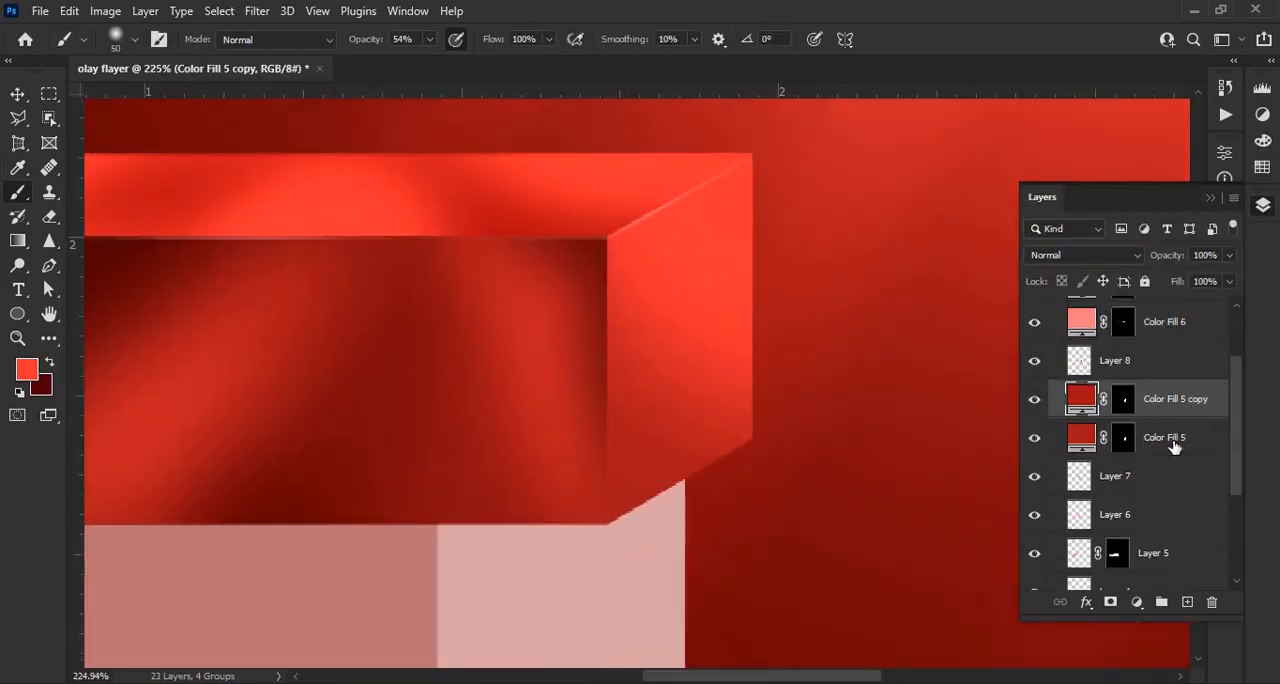
pyautogui.doubleClick(1081, 438)
pyautogui.moveTo(841, 257); pyautogui.dragTo(717, 188)
pyautogui.press('Return')
pyautogui.press('v')
# Fade the side face's white edge highlight by painting black on its mask at 54% opacity, and recolour it light salmon pink
pyautogui.click(1123, 437)
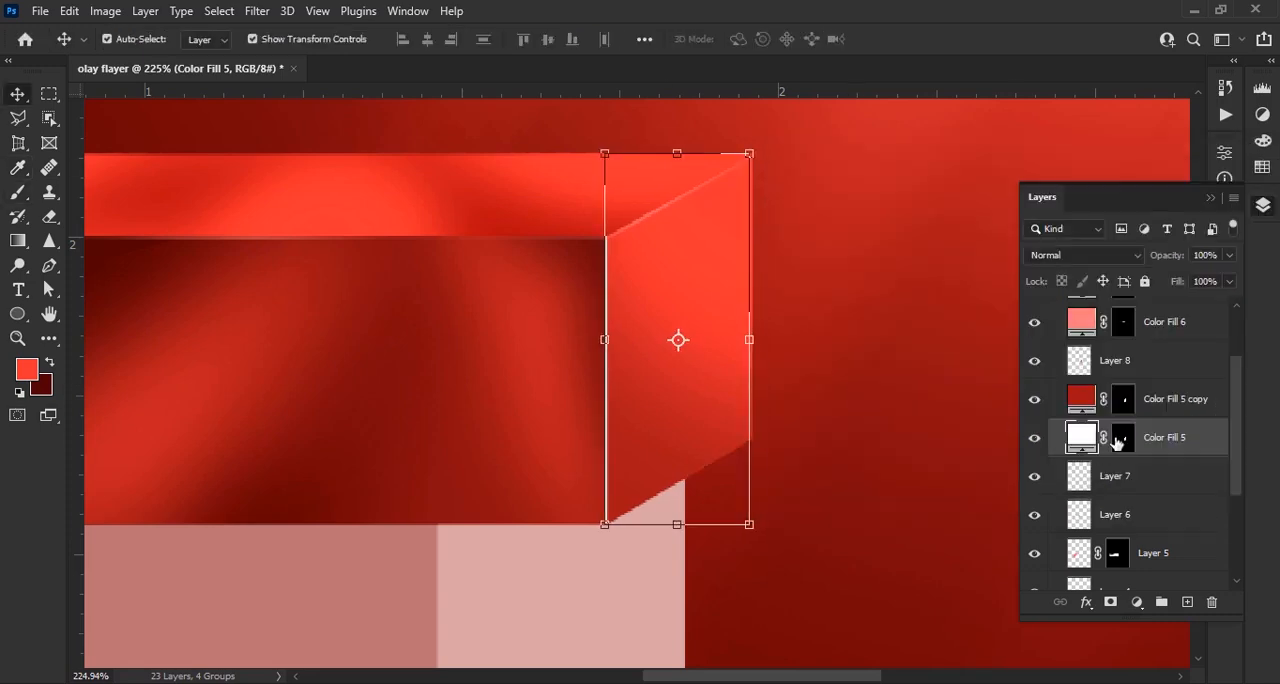
pyautogui.press('b')
pyautogui.press('d')
pyautogui.scroll(1, 633, 558)
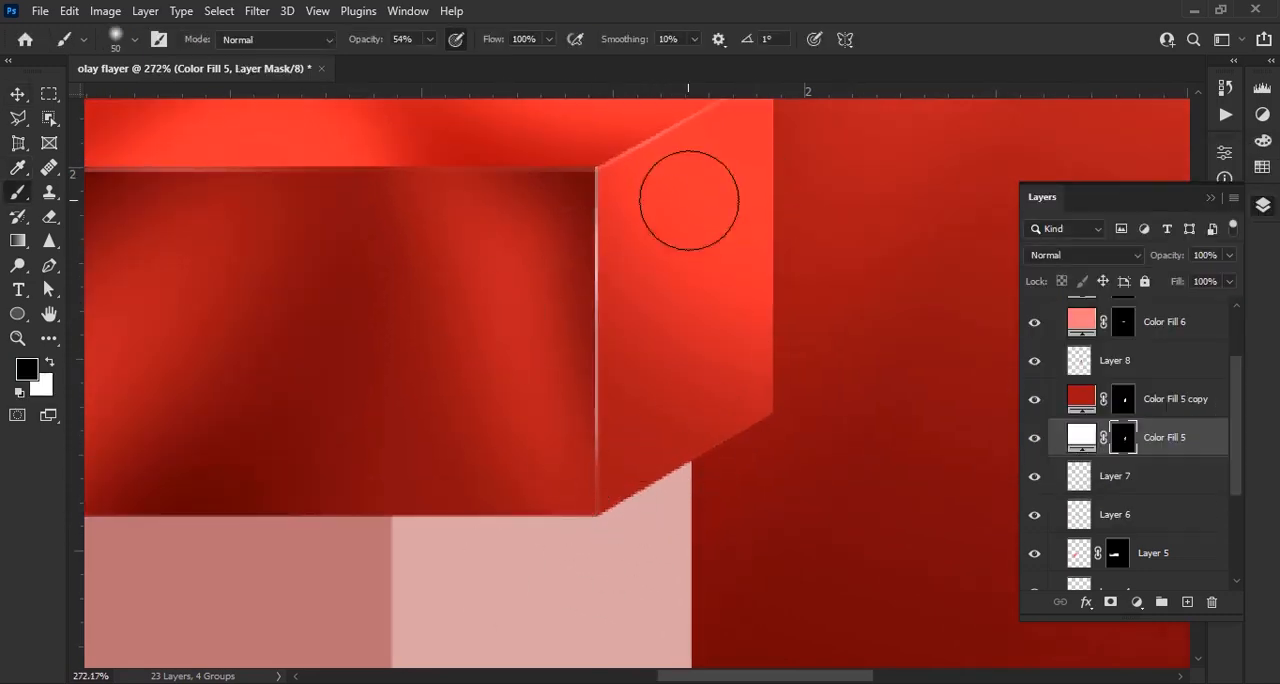
pyautogui.doubleClick(1081, 438)
pyautogui.click(928, 194)
pyautogui.press('Return')
pyautogui.scroll(-2, 940, 373)
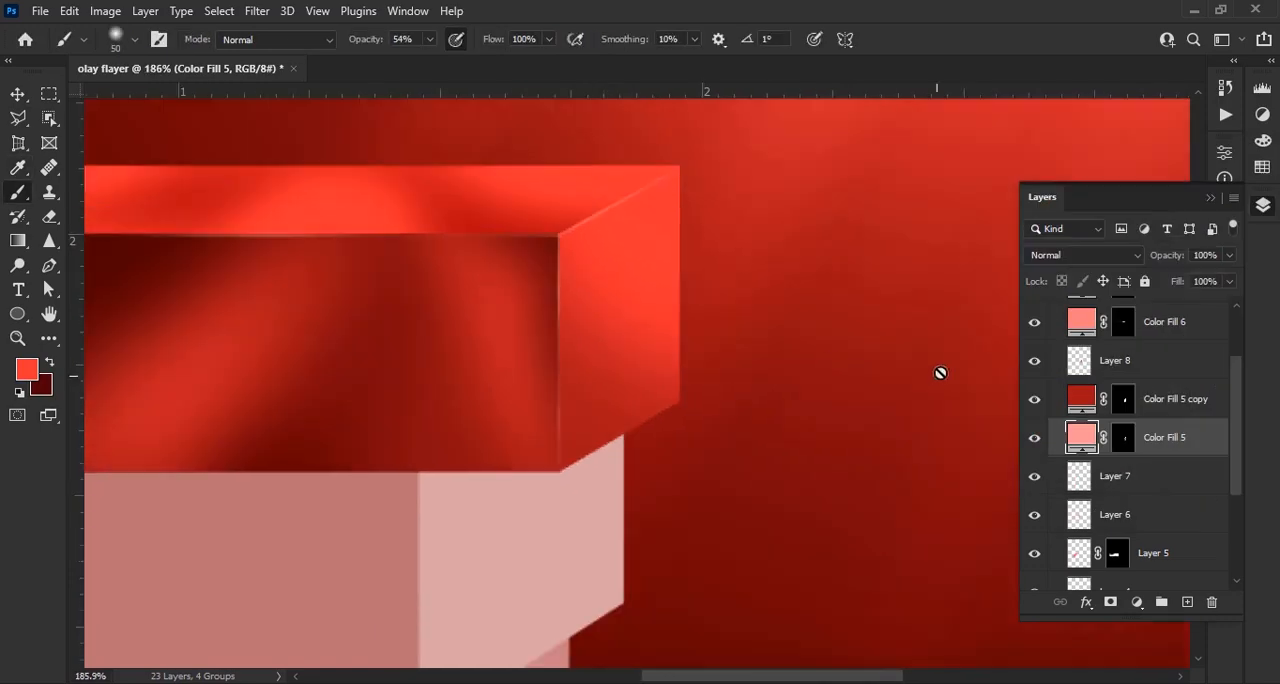
pyautogui.scroll(-7, 796, 320)
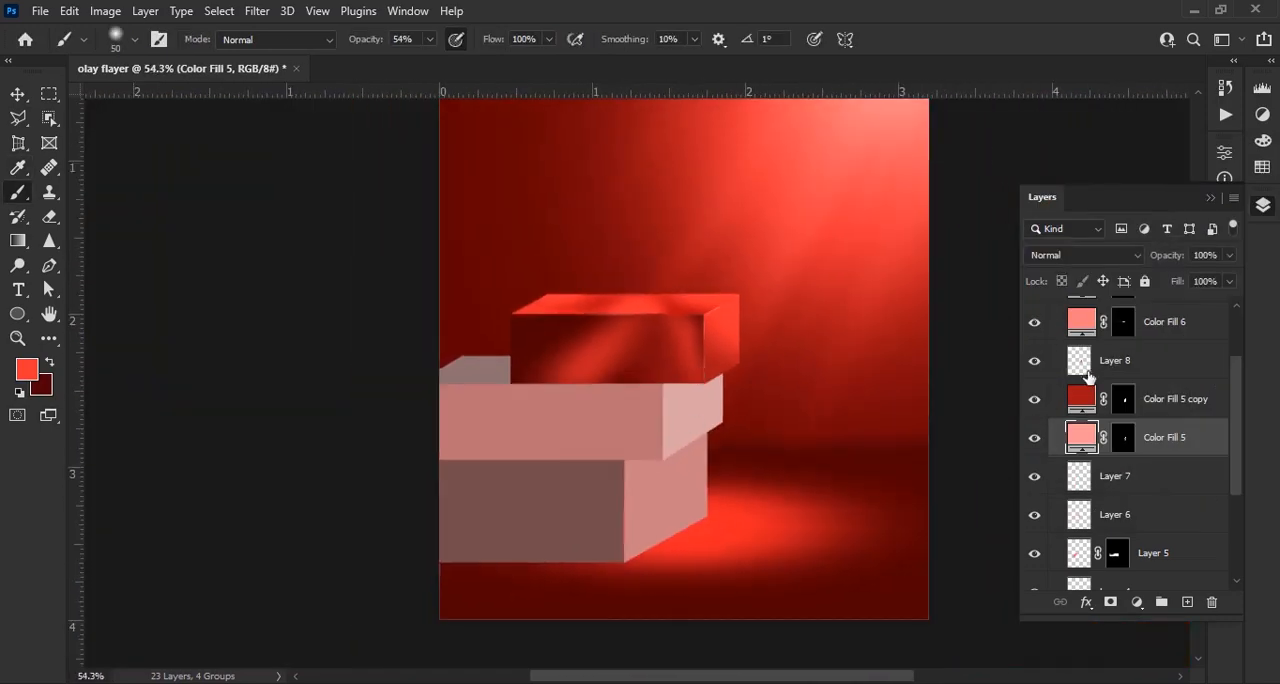
# Collapse Group 1, then unlock and expand Group 2 containing the middle block's layers
pyautogui.scroll(3, 1086, 372)
pyautogui.click(1055, 308)
pyautogui.click(1207, 333)
pyautogui.click(1055, 332)
pyautogui.scroll(7, 797, 373)
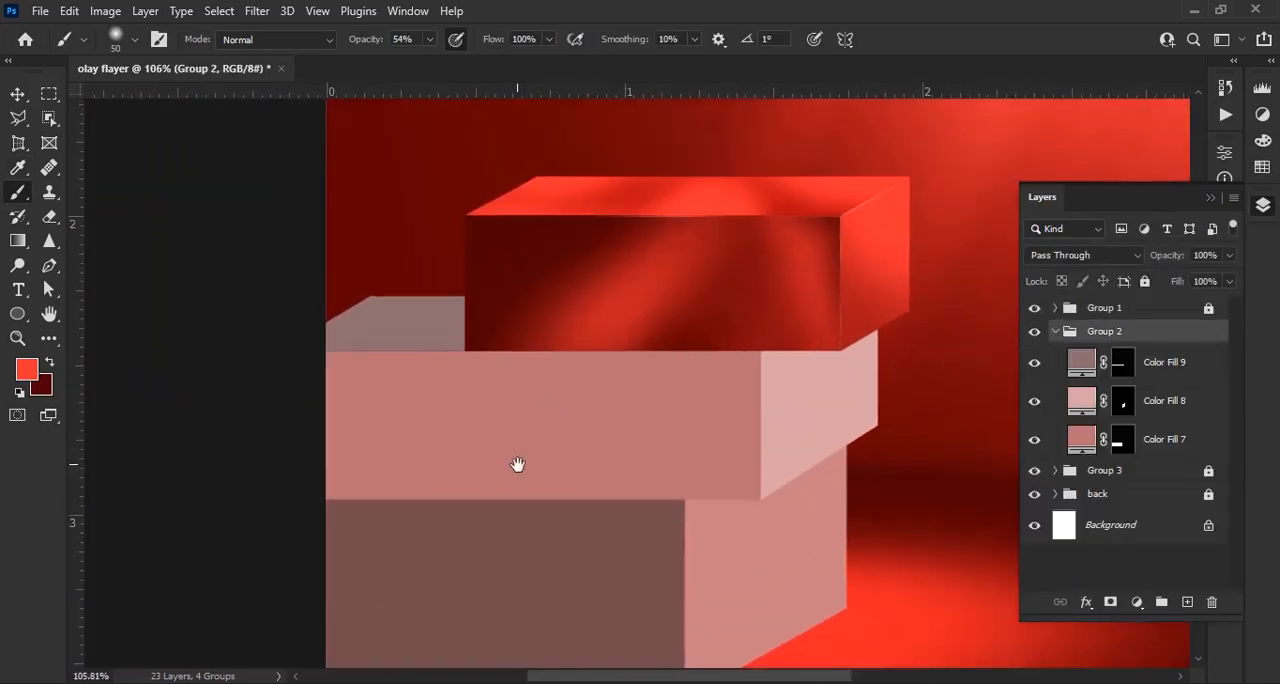
pyautogui.moveTo(517, 463); pyautogui.dragTo(540, 421)
# Add a layer above the middle block's top-face fill and recolour the fill with a bright red sampled from the top block's top face
pyautogui.click(1173, 365)
pyautogui.click(1187, 602)
pyautogui.doubleClick(1082, 400)
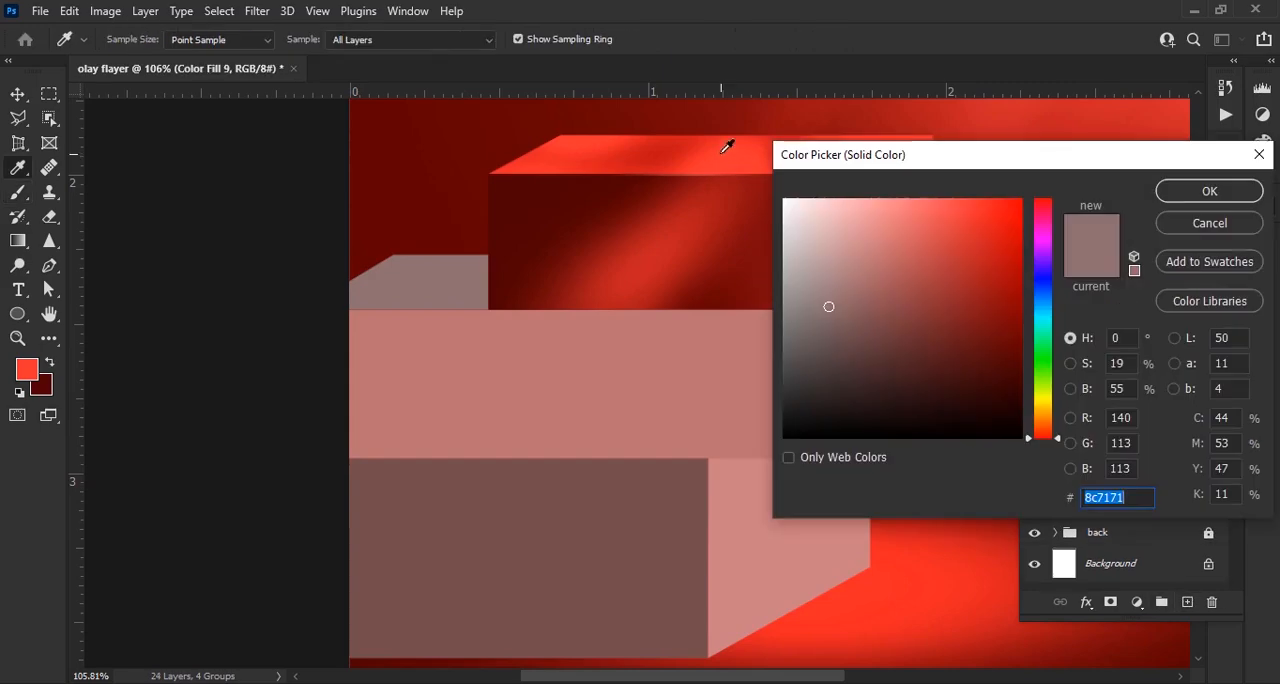
pyautogui.click(673, 147)
pyautogui.press('Return')
# Load the middle block's top face as a selection and paint a lighter red sampled from the block above onto Layer 10
pyautogui.keyDown('ctrl'); pyautogui.click(1120, 400); pyautogui.keyUp('ctrl')
pyautogui.click(1140, 362)
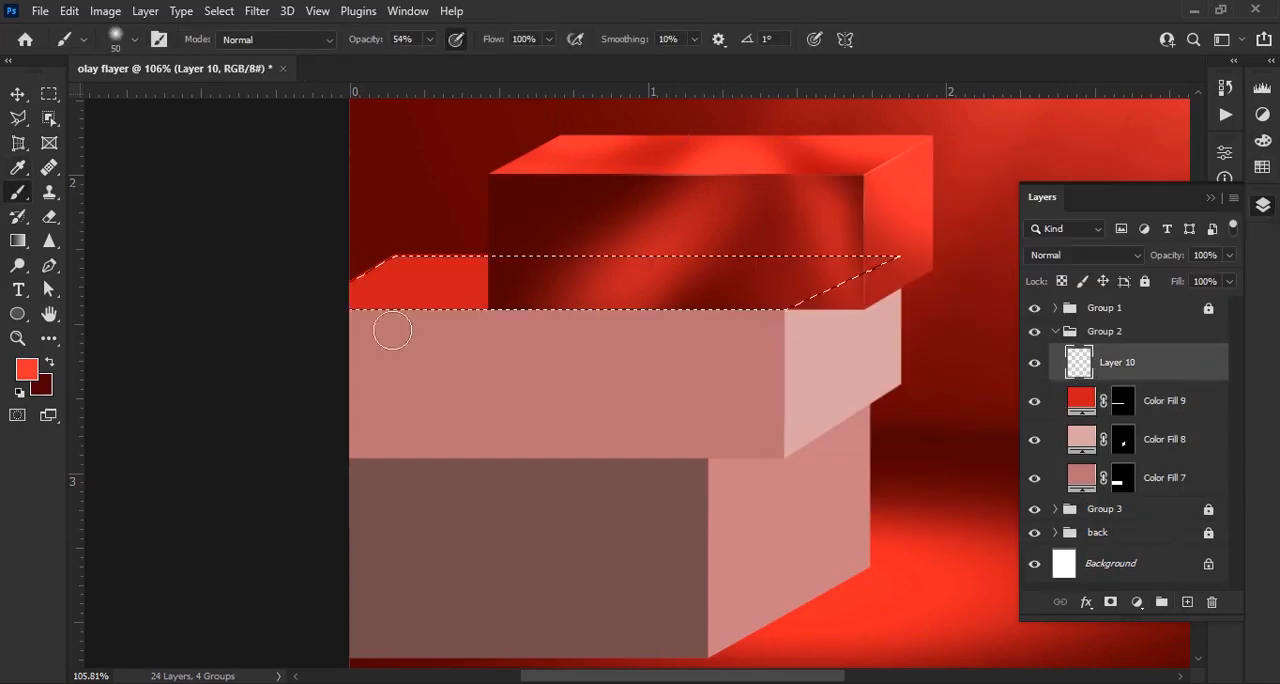
pyautogui.scroll(5, 455, 334)
pyautogui.moveTo(455, 334); pyautogui.dragTo(506, 460)
pyautogui.click(27, 370)
pyautogui.click(676, 165)
pyautogui.click(1209, 191)
pyautogui.scroll(4, 413, 328)
pyautogui.moveTo(413, 328); pyautogui.dragTo(571, 266)
pyautogui.moveTo(505, 288)
pyautogui.mouseDown()
pyautogui.moveTo(538, 267)
pyautogui.moveTo(595, 325)
pyautogui.moveTo(506, 289)
pyautogui.mouseUp()
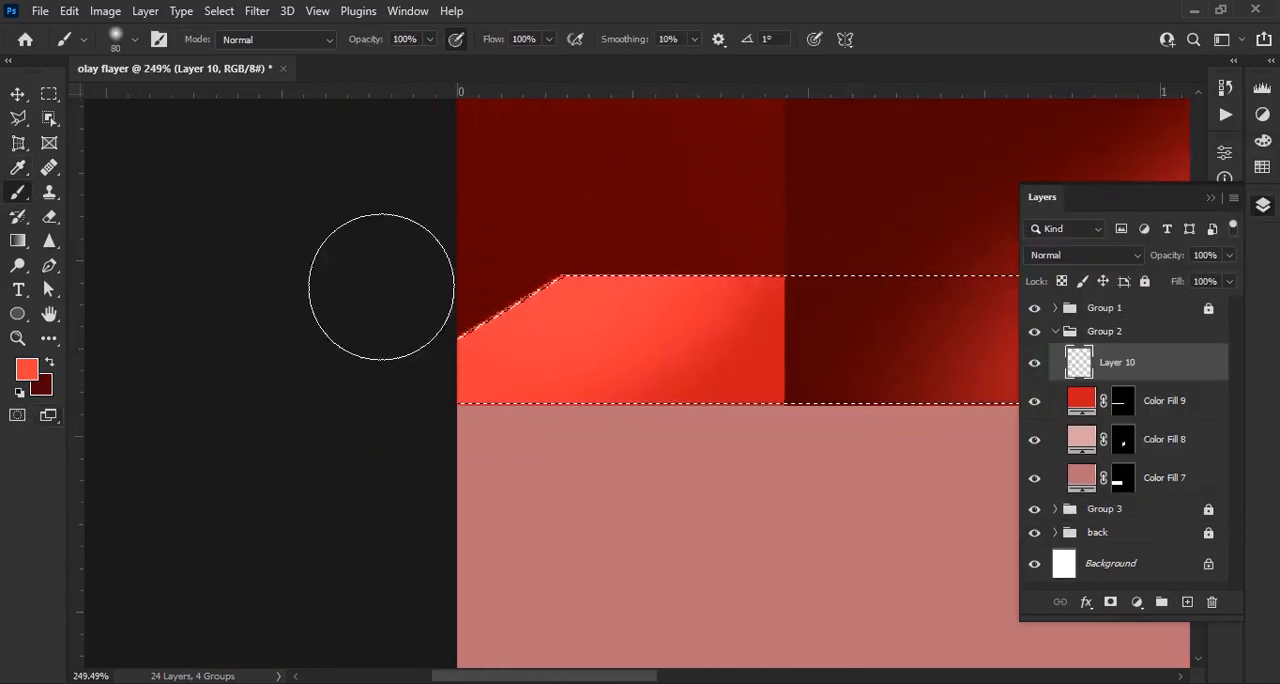
pyautogui.moveTo(382, 287)
pyautogui.mouseDown()
pyautogui.moveTo(508, 345)
pyautogui.moveTo(636, 279)
pyautogui.mouseUp()
# Try a light salmon highlight along the back corner of the middle block's top face
pyautogui.click(27, 370)
pyautogui.click(860, 189)
pyautogui.click(1206, 189)
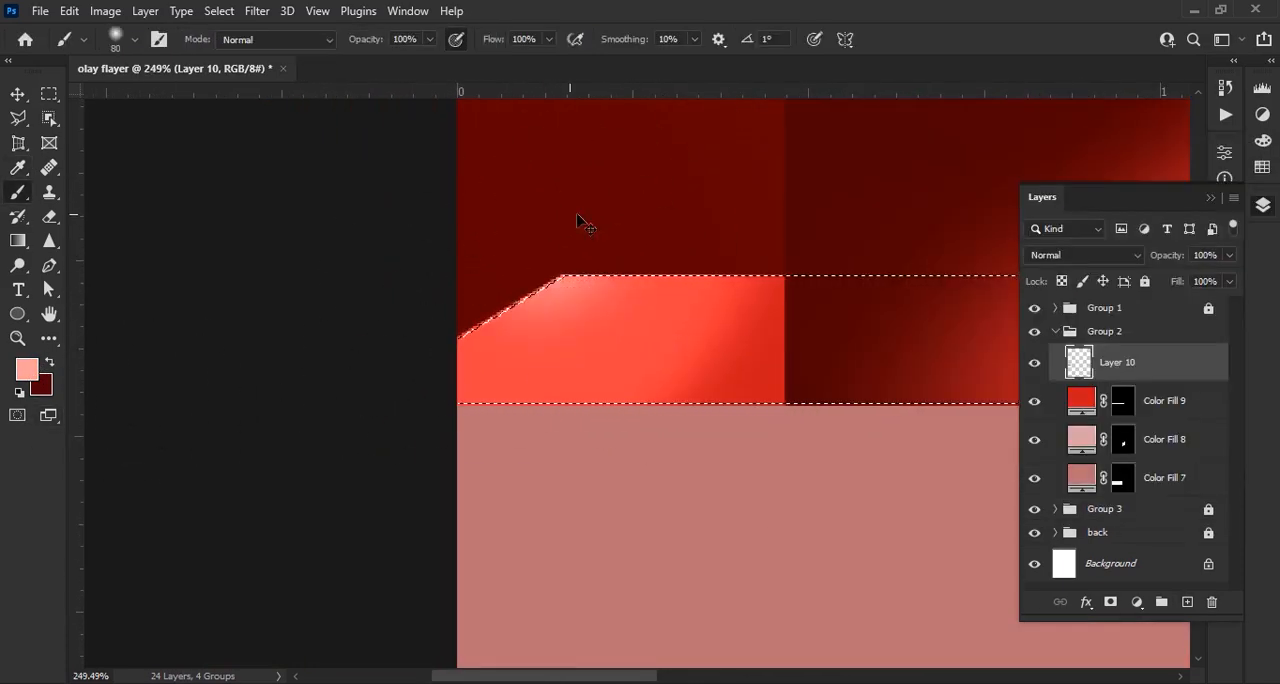
pyautogui.moveTo(596, 250); pyautogui.dragTo(480, 328)
pyautogui.scroll(-5, 552, 304)
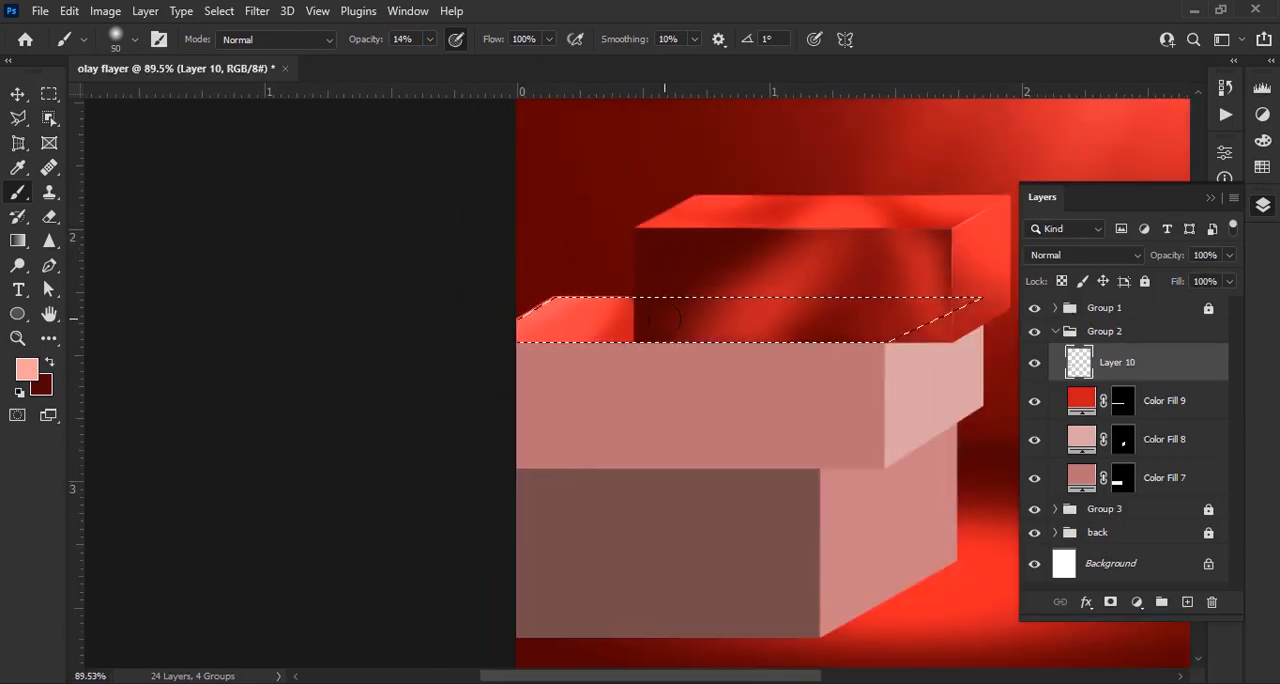
# Paint bright red ff1a1a over the middle block's top face with a 90 px soft brush at 39% opacity
pyautogui.scroll(4, 554, 328)
pyautogui.click(27, 370)
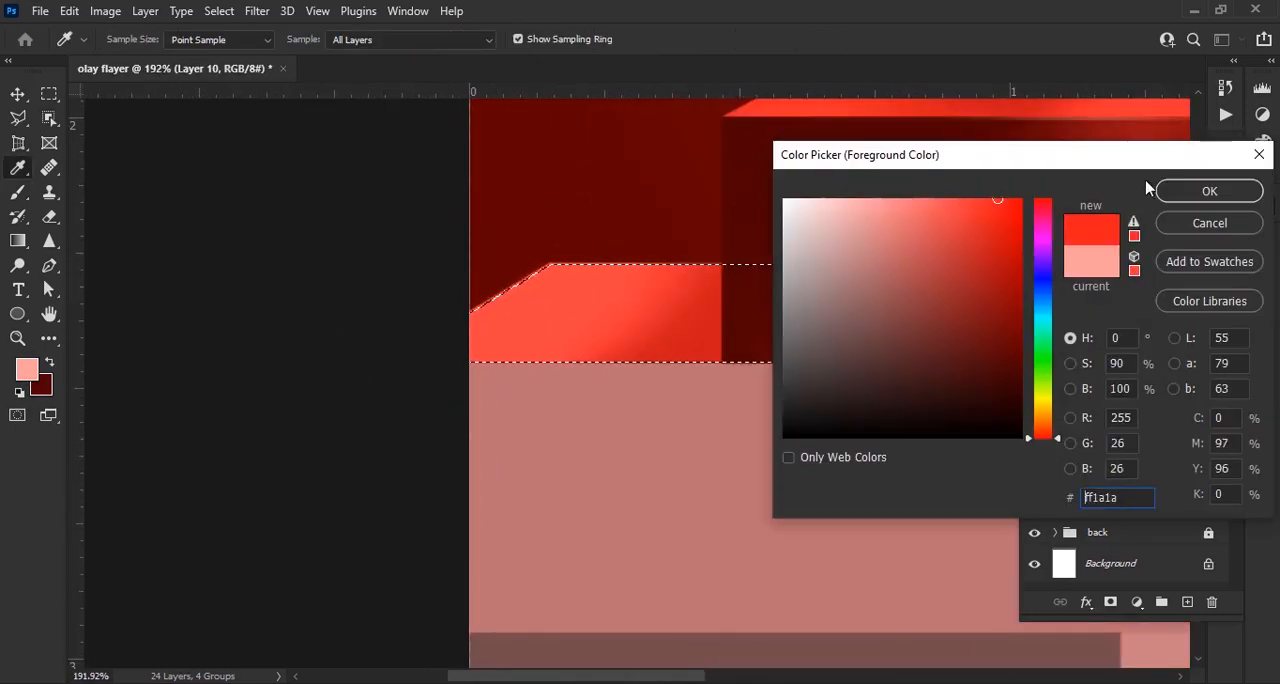
pyautogui.click(1160, 190)
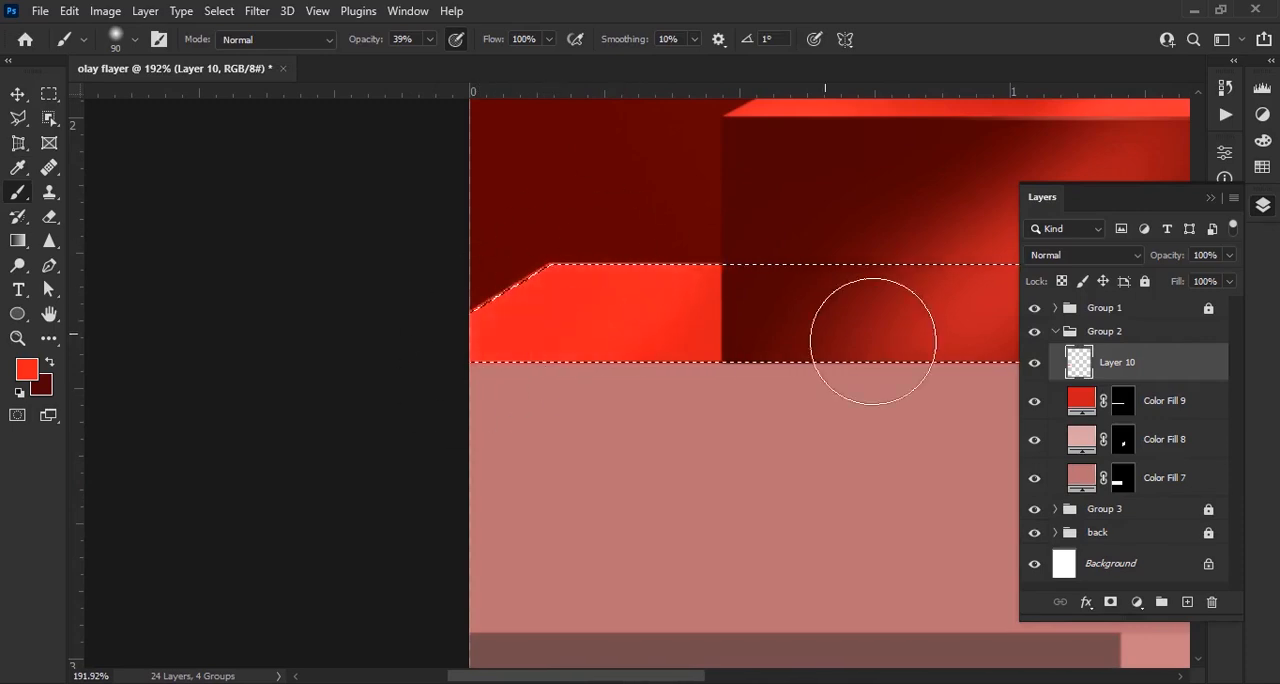
pyautogui.scroll(1, 873, 341)
# Paint a dark red shadow on a new layer where the middle block's top face meets the top block, then deselect
pyautogui.click(1187, 602)
pyautogui.click(49, 362)
pyautogui.scroll(2, 582, 451)
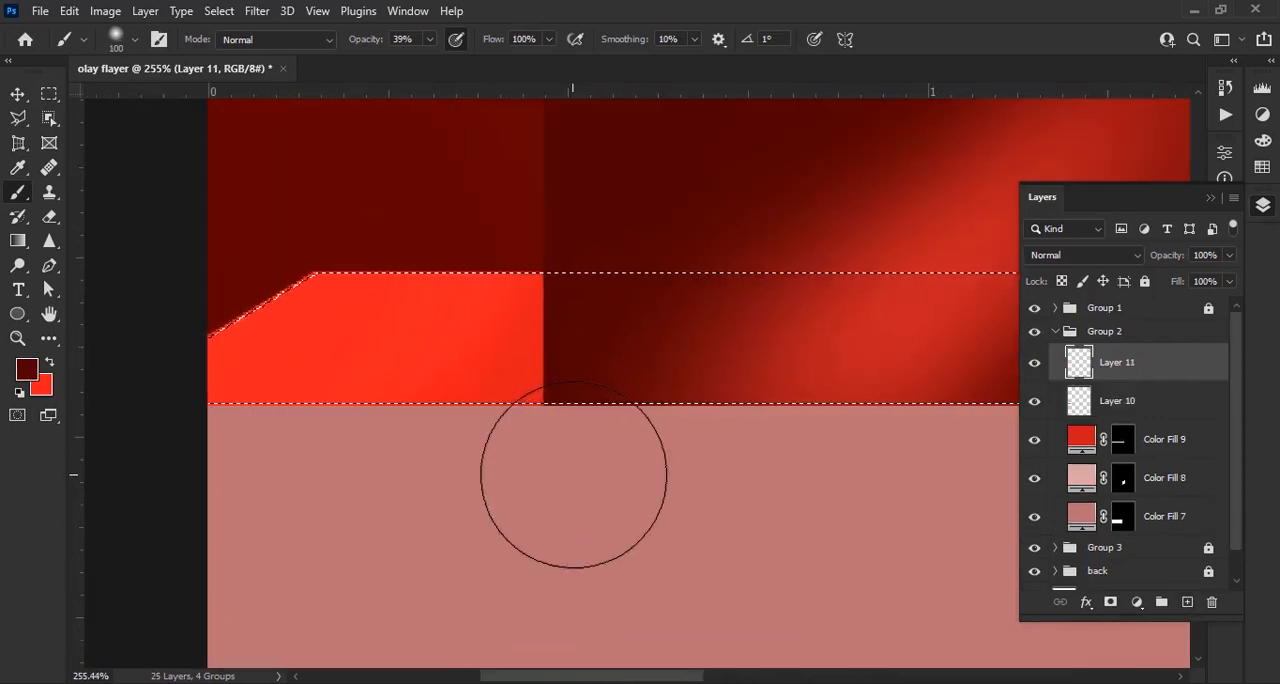
pyautogui.moveTo(650, 353)
pyautogui.mouseDown()
pyautogui.moveTo(590, 336)
pyautogui.moveTo(540, 456)
pyautogui.mouseUp()
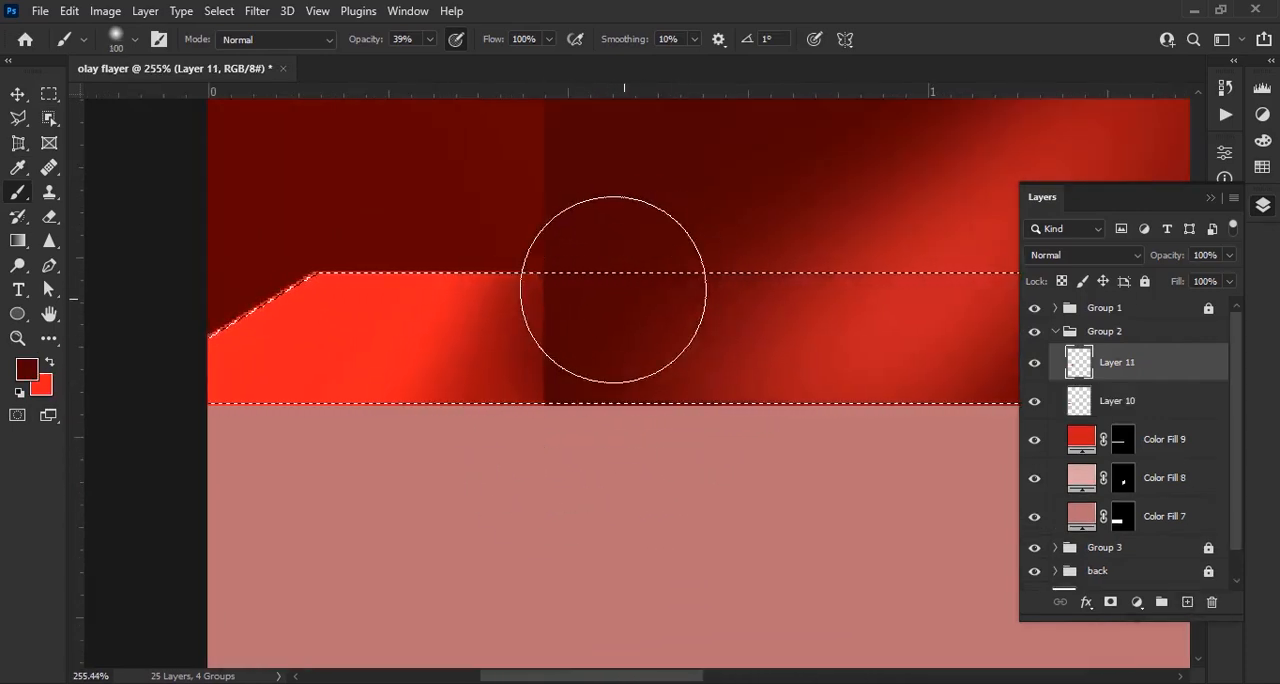
pyautogui.moveTo(533, 348); pyautogui.dragTo(453, 433)
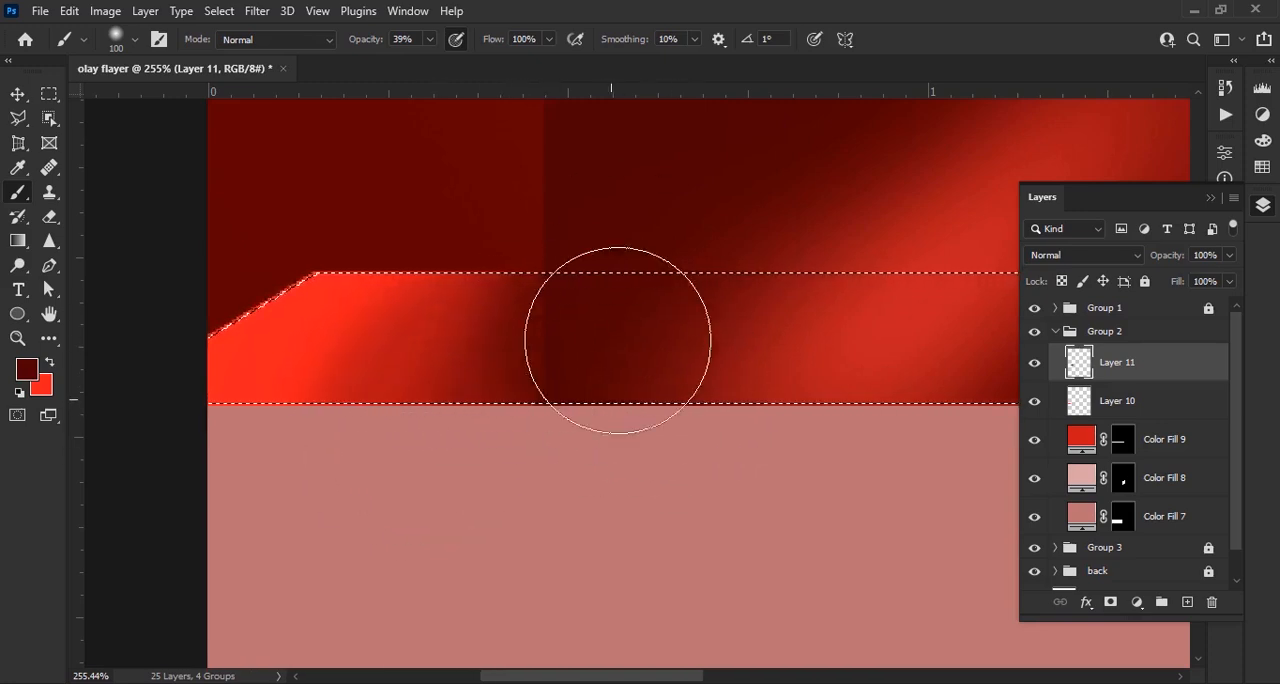
pyautogui.moveTo(618, 340)
pyautogui.mouseDown()
pyautogui.moveTo(545, 333)
pyautogui.moveTo(483, 371)
pyautogui.mouseUp()
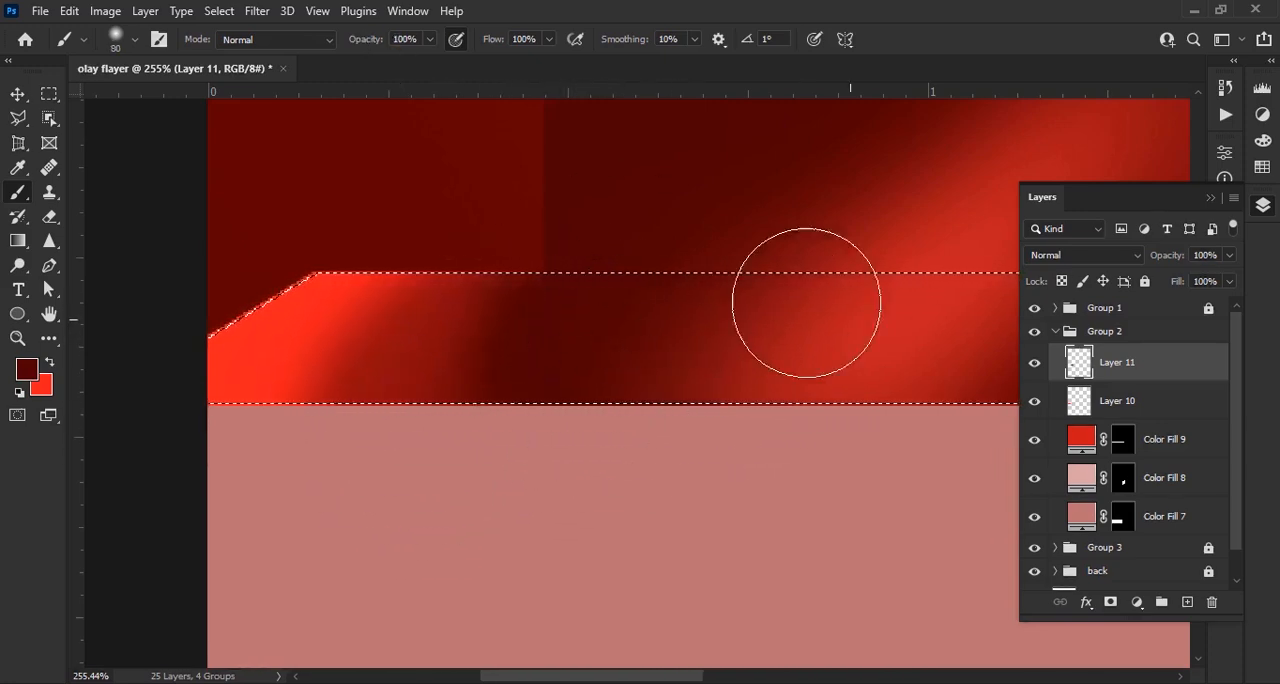
pyautogui.scroll(-5, 806, 302)
pyautogui.scroll(3, 866, 471)
pyautogui.scroll(-1, 1170, 452)
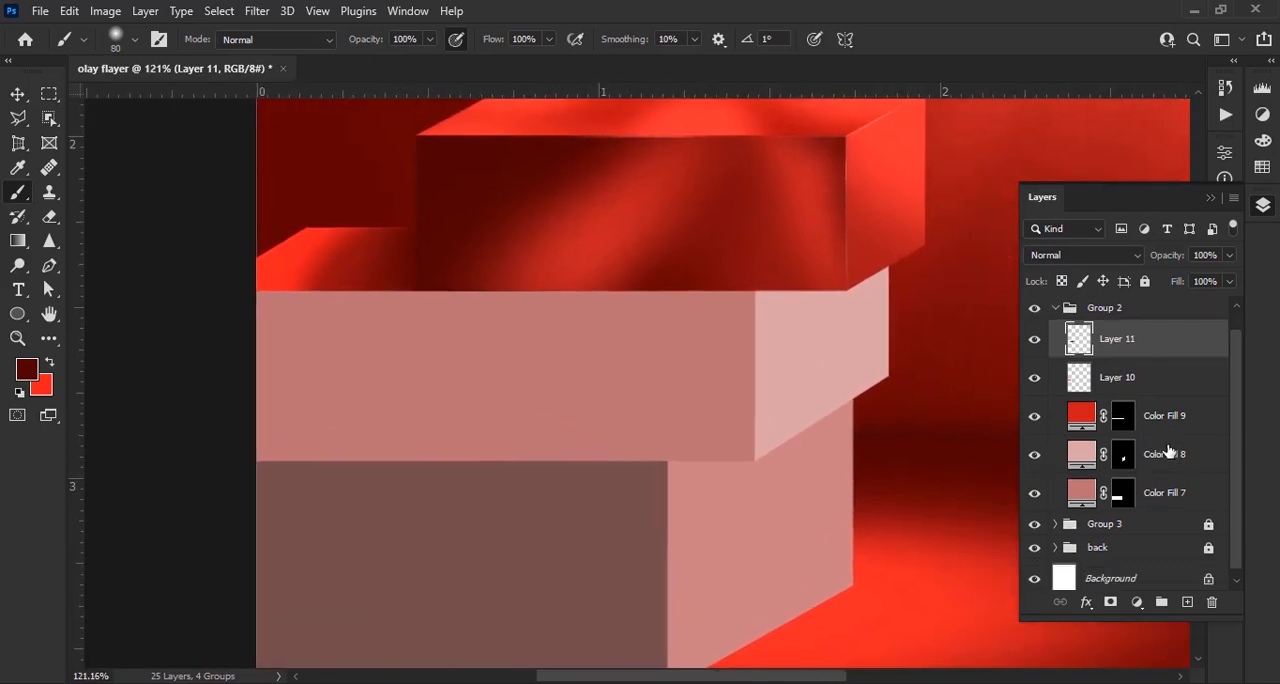
# Recolour the middle block's side-face fill with bright red sampled from the top block's side face, and add a layer above it
pyautogui.click(1168, 420)
pyautogui.click(1164, 456)
pyautogui.doubleClick(1081, 455)
pyautogui.click(897, 150)
pyautogui.click(1209, 190)
pyautogui.click(1187, 602)
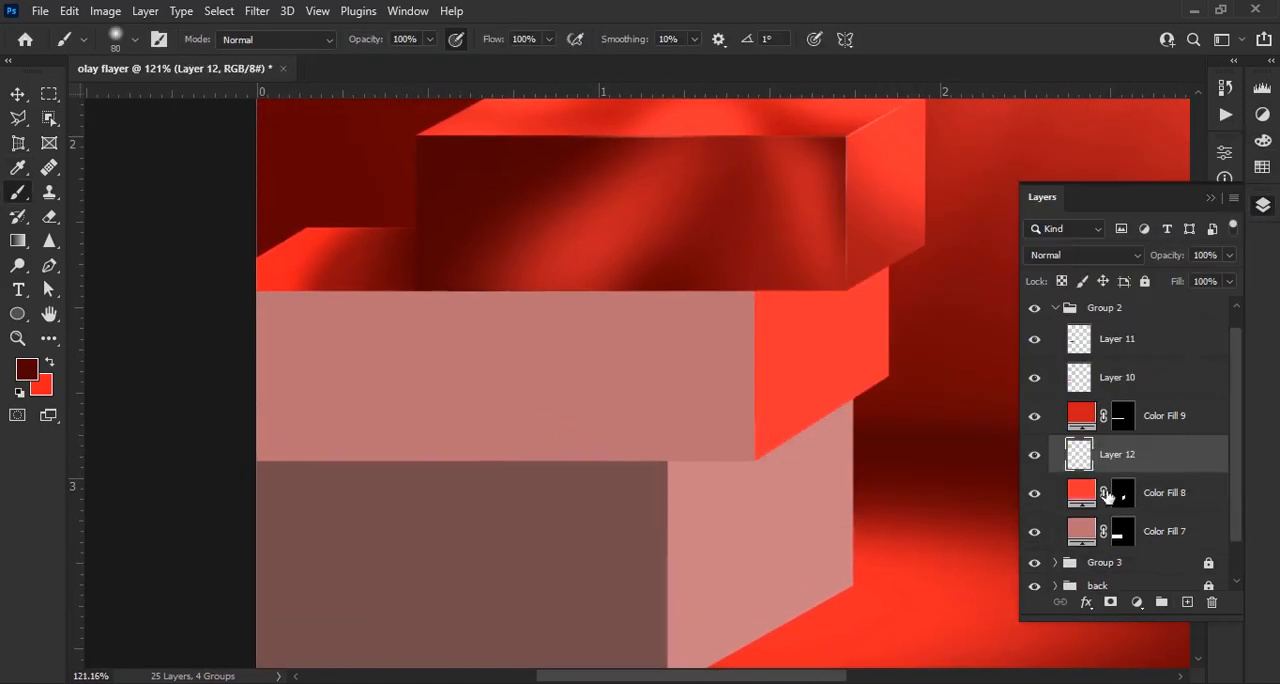
# Load the middle block's side face as a selection and paint a ff4e4e glow along its lower outer area with a 150 px soft brush
pyautogui.keyDown('ctrl'); pyautogui.click(1121, 494); pyautogui.keyUp('ctrl')
pyautogui.scroll(4, 790, 375)
pyautogui.click(51, 360)
pyautogui.click(28, 370)
pyautogui.click(775, 121)
pyautogui.click(1209, 190)
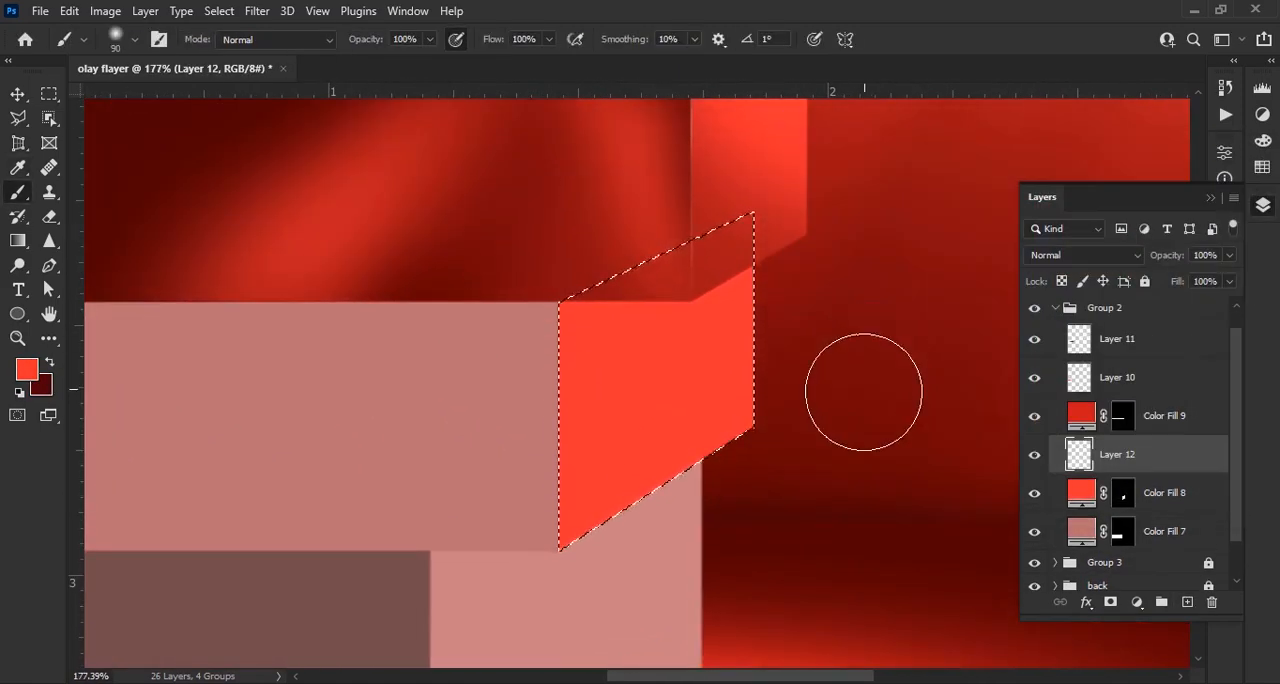
pyautogui.press(']')
pyautogui.press(']')
pyautogui.press(']')
pyautogui.click(27, 370)
pyautogui.click(946, 199)
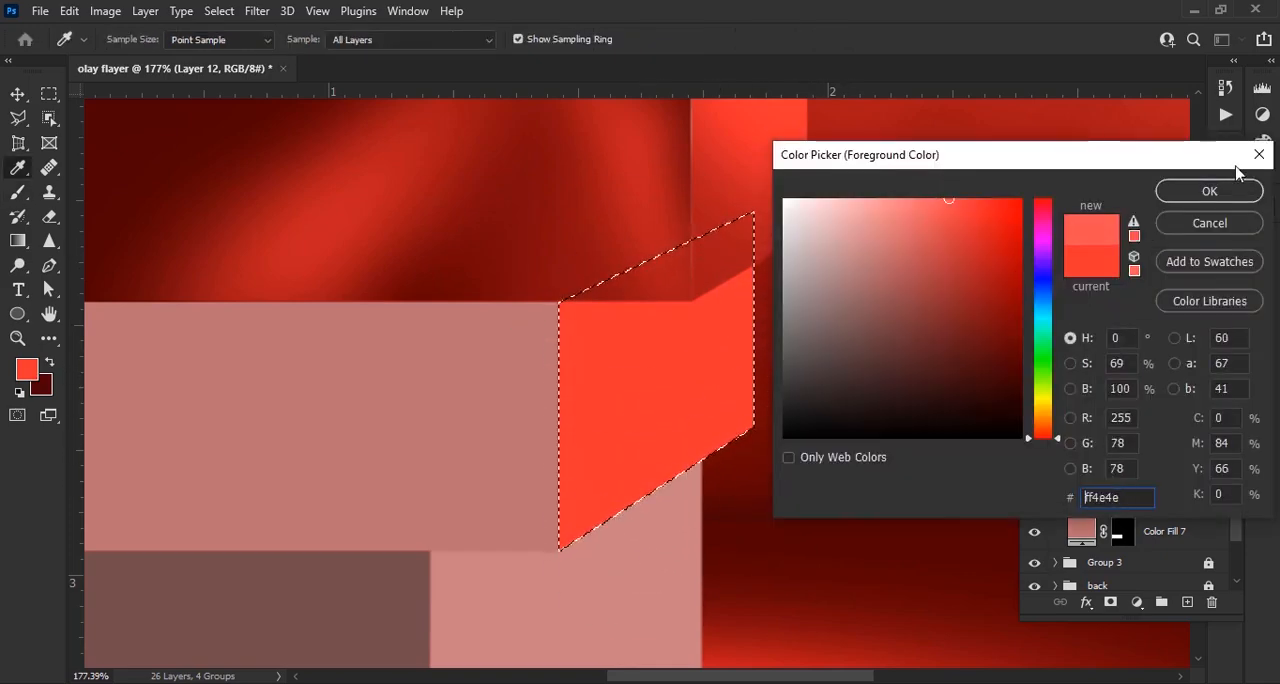
pyautogui.click(1209, 190)
pyautogui.scroll(2, 750, 550)
pyautogui.moveTo(750, 550)
pyautogui.mouseDown()
pyautogui.moveTo(843, 380)
pyautogui.moveTo(790, 486)
pyautogui.mouseUp()
pyautogui.moveTo(831, 417); pyautogui.dragTo(878, 384)
pyautogui.click(866, 228)
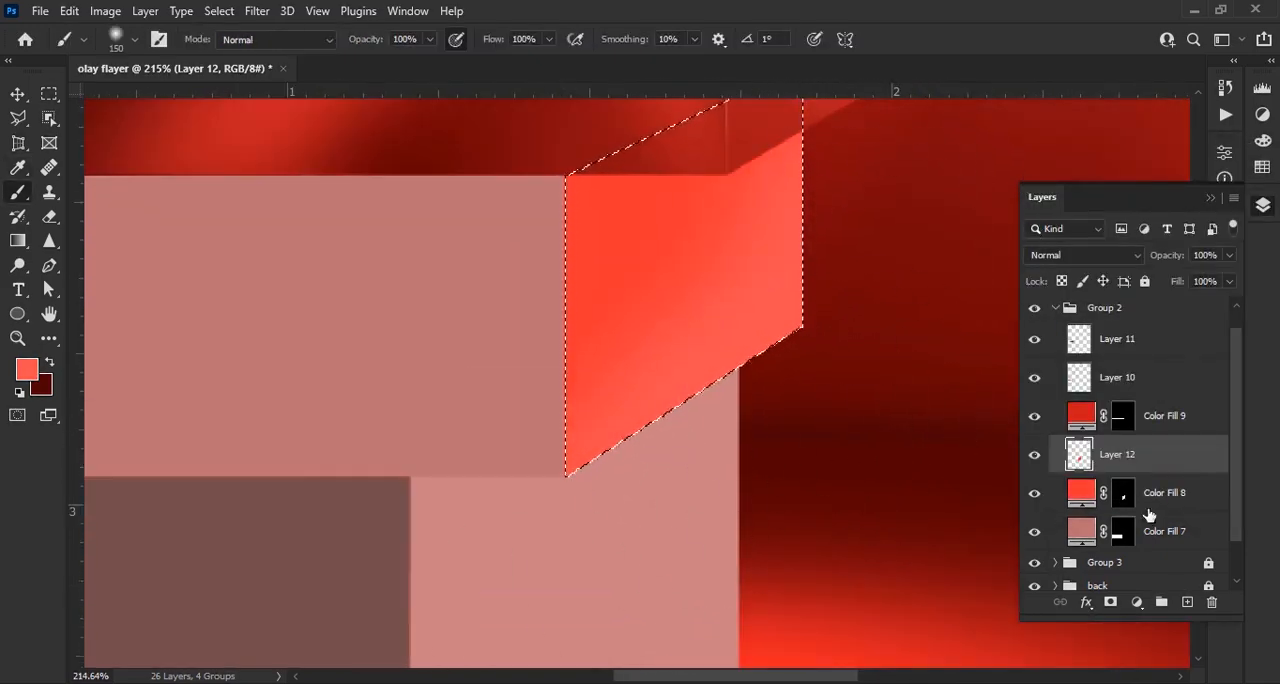
# Paint a dark red shadow beneath the top block on the middle block's side face, on a new layer at 36% brush opacity
pyautogui.click(1187, 602)
pyautogui.click(50, 362)
pyautogui.moveTo(436, 133); pyautogui.dragTo(484, 225)
pyautogui.write('36')
pyautogui.press('Return')
pyautogui.press('[')
pyautogui.press('[')
pyautogui.press('[')
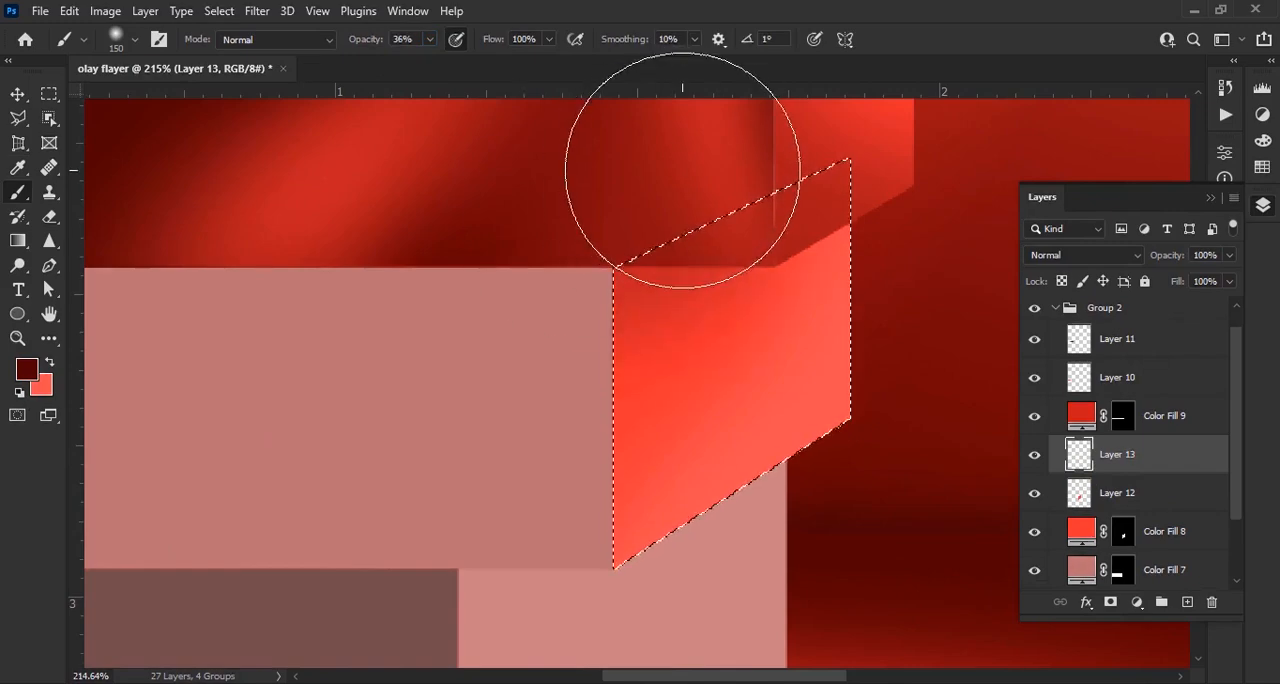
pyautogui.moveTo(776, 203)
pyautogui.mouseDown()
pyautogui.moveTo(697, 212)
pyautogui.moveTo(563, 298)
pyautogui.mouseUp()
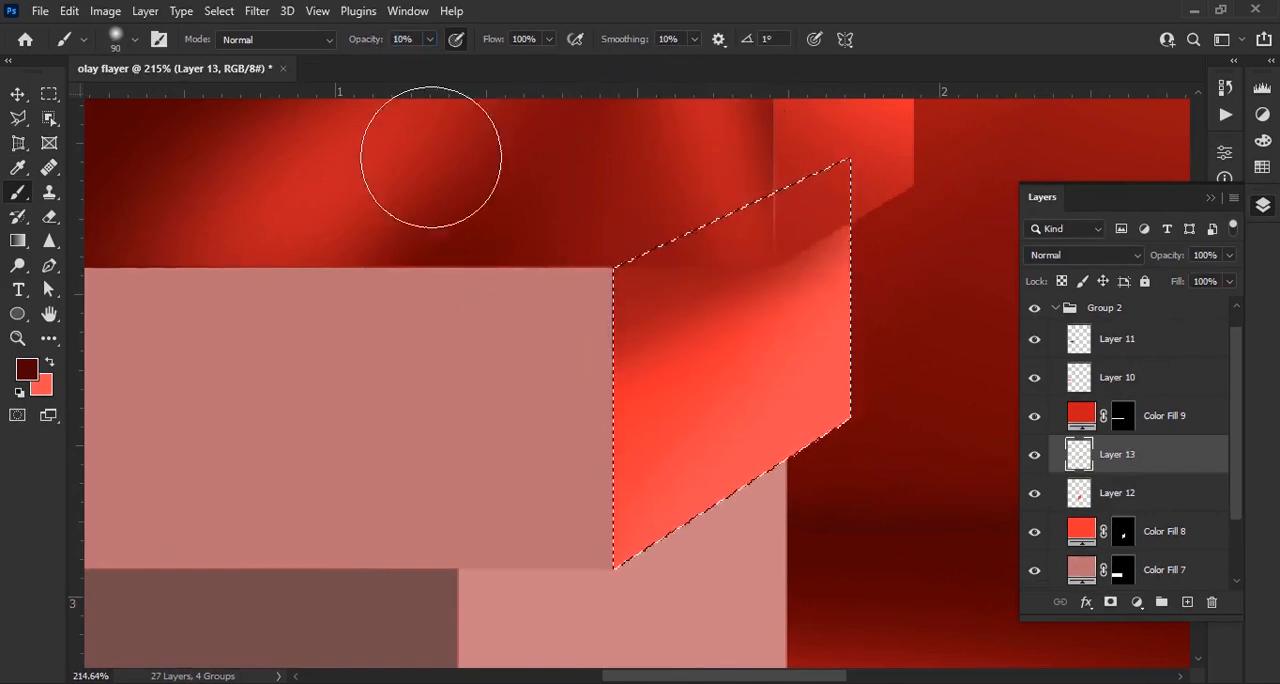
# Extend the side face's dark shading softly with a 175 px brush at 10% opacity, and remove the selection
pyautogui.press(']')
pyautogui.press(']')
pyautogui.press(']')
pyautogui.press(']')
pyautogui.moveTo(471, 343)
pyautogui.mouseDown()
pyautogui.moveTo(631, 278)
pyautogui.moveTo(707, 289)
pyautogui.moveTo(655, 230)
pyautogui.moveTo(690, 292)
pyautogui.mouseUp()
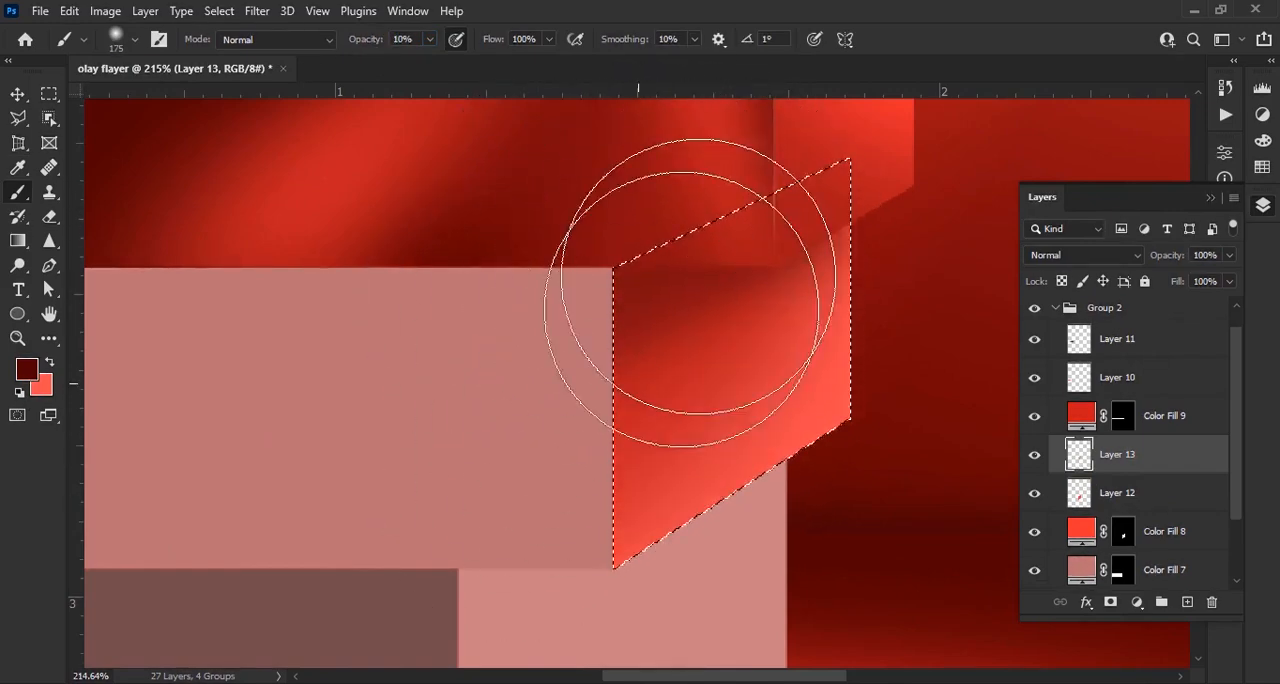
pyautogui.hotkey('ctrl', 'd')
pyautogui.scroll(-8, 686, 300)
pyautogui.scroll(5, 628, 570)
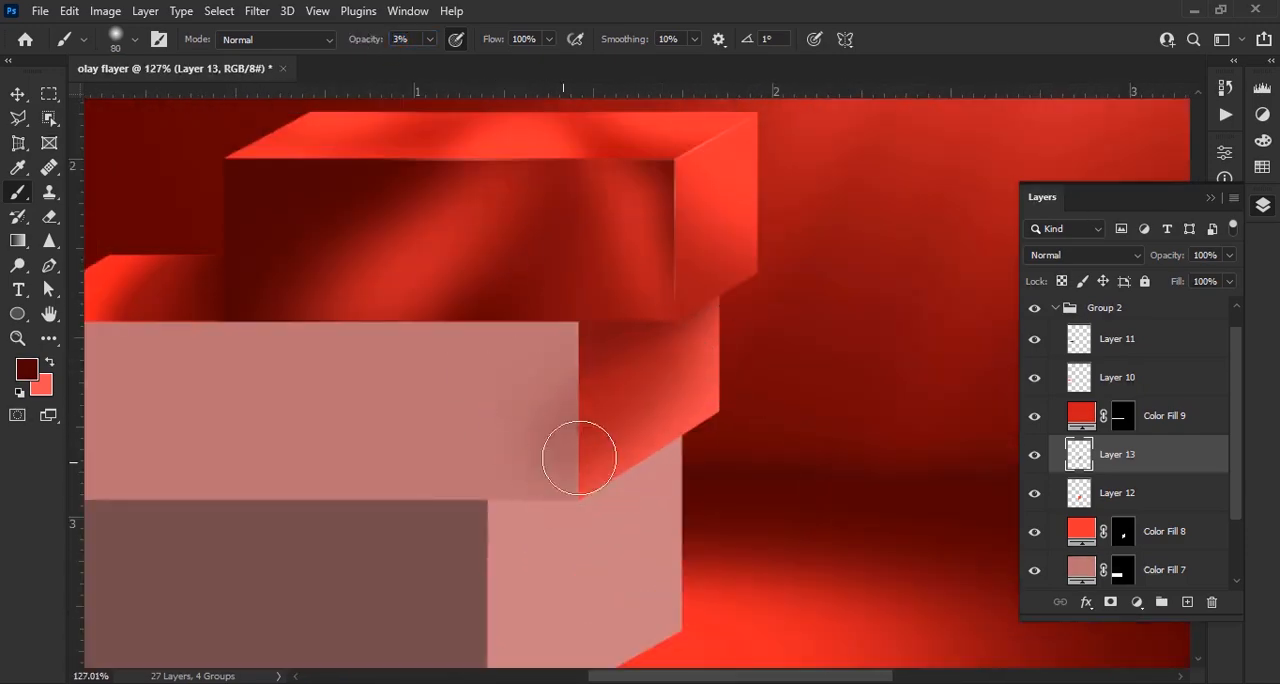
pyautogui.scroll(-4, 583, 366)
pyautogui.moveTo(580, 366); pyautogui.dragTo(628, 338)
pyautogui.scroll(-3, 1080, 485)
# Recolour the middle block's front-face fill with dark red sampled from the top block's front face, and add a layer above it
pyautogui.doubleClick(1081, 485)
pyautogui.click(597, 275)
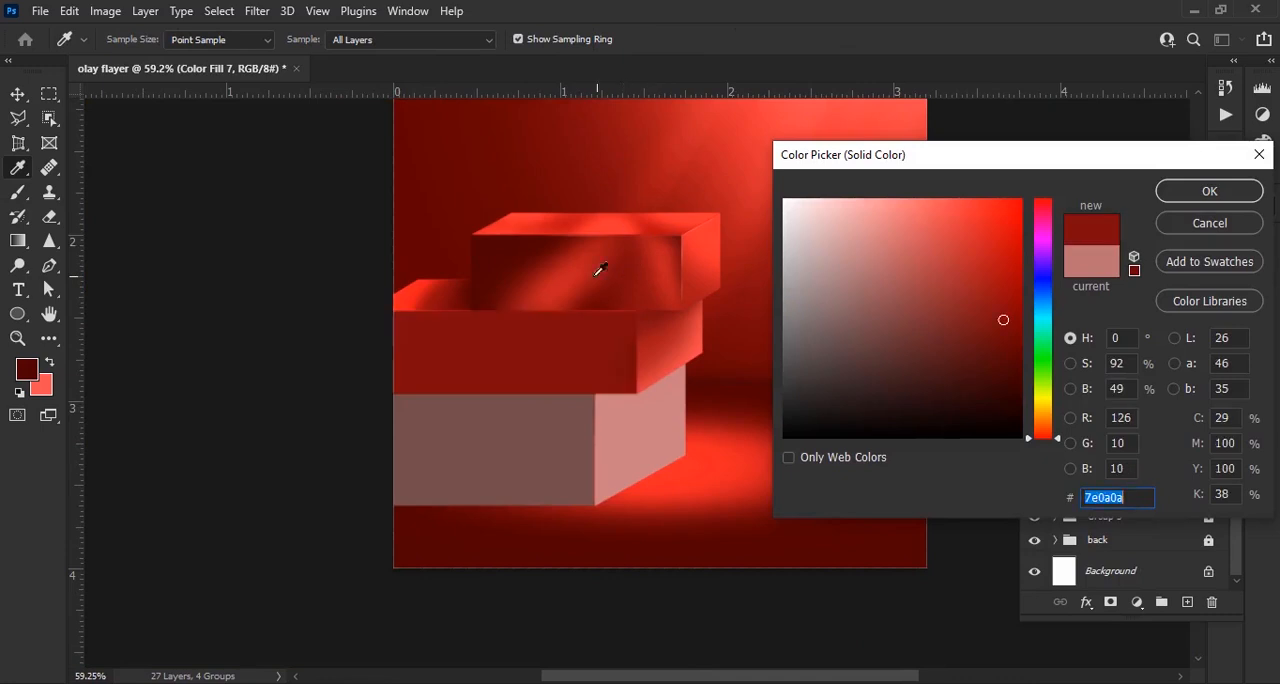
pyautogui.click(549, 260)
pyautogui.click(1209, 191)
pyautogui.click(1187, 602)
# Select the middle block's front face and stamp a red diagonal light streak with a large 41° angled brush at 74% opacity
pyautogui.scroll(5, 486, 403)
pyautogui.moveTo(514, 403); pyautogui.dragTo(542, 449)
pyautogui.keyDown('ctrl'); pyautogui.click(1123, 524); pyautogui.keyUp('ctrl')
pyautogui.click(49, 362)
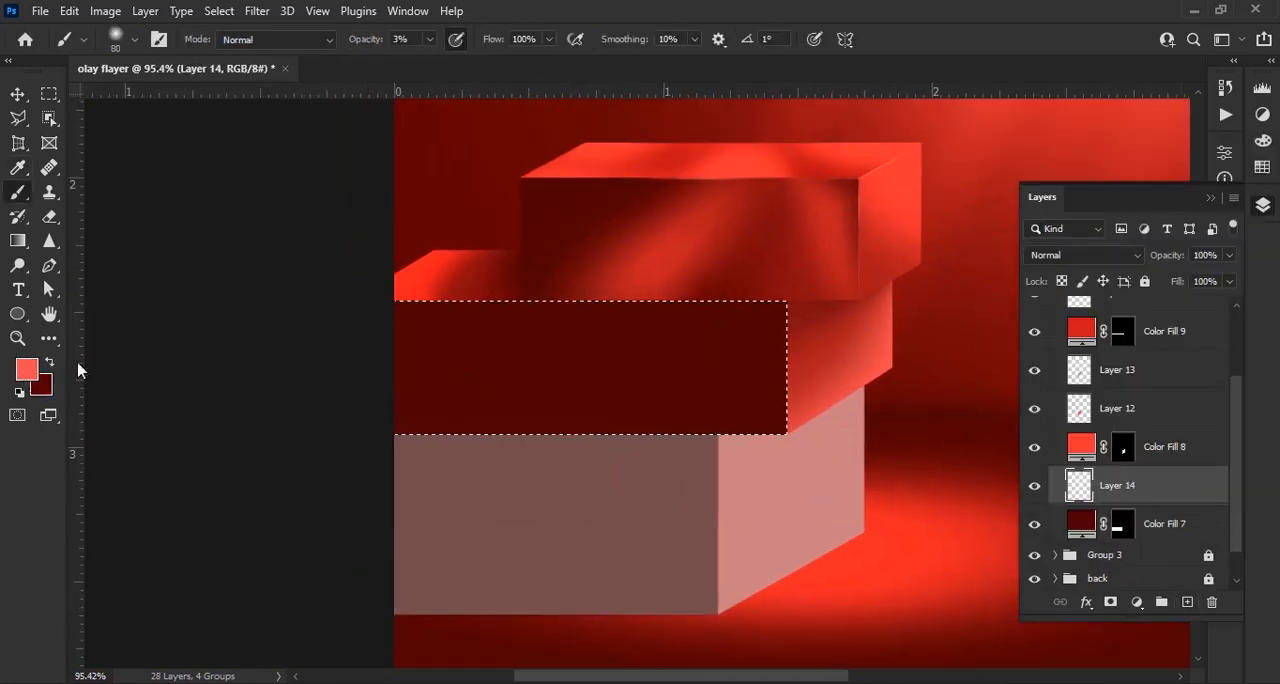
pyautogui.rightClick(614, 340)
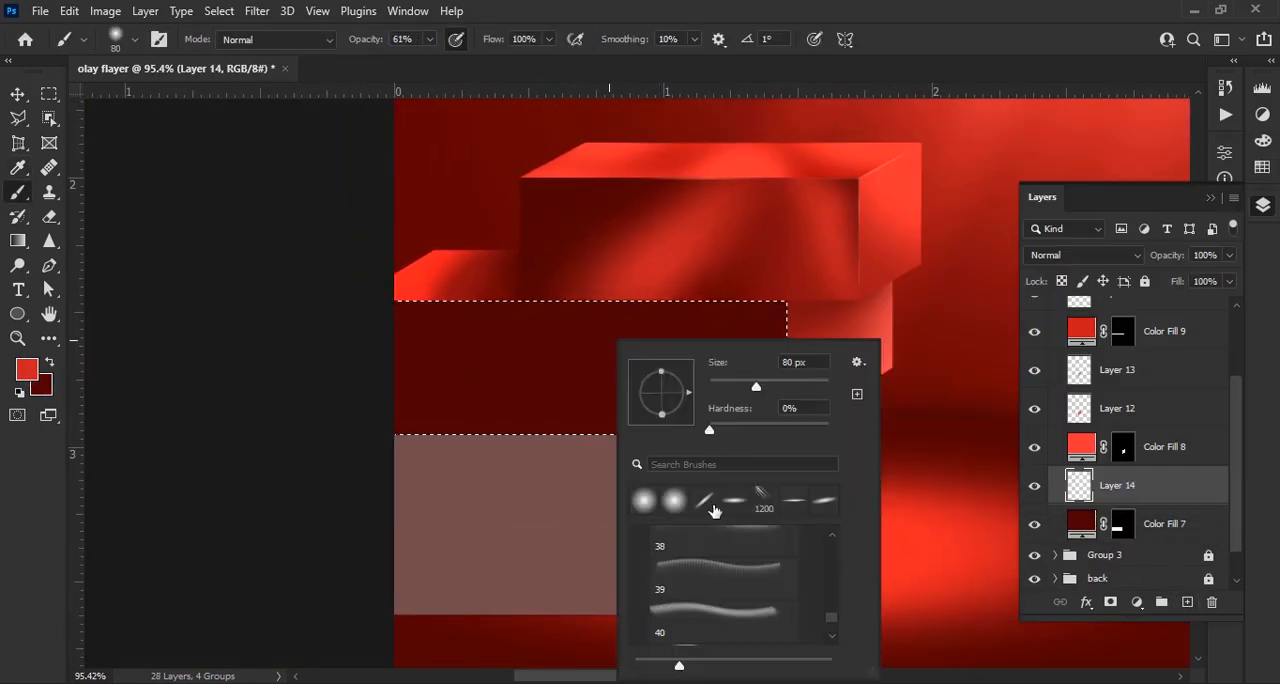
pyautogui.moveTo(362, 42); pyautogui.dragTo(375, 42)
pyautogui.press(']')
pyautogui.press(']')
pyautogui.press(']')
pyautogui.press(']')
pyautogui.press(']')
pyautogui.press(']')
pyautogui.press(']')
pyautogui.press(']')
pyautogui.press(']')
pyautogui.press(']')
pyautogui.click(594, 342)
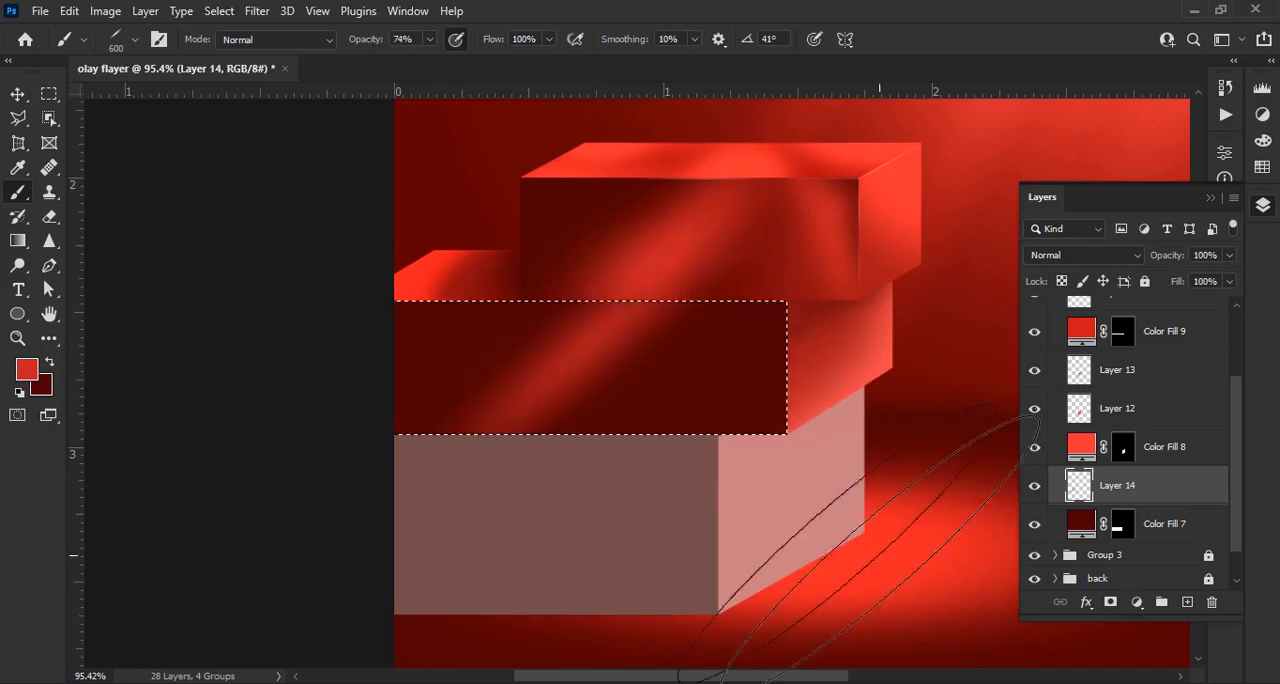
pyautogui.press(']')
pyautogui.click(595, 346)
pyautogui.press('v')
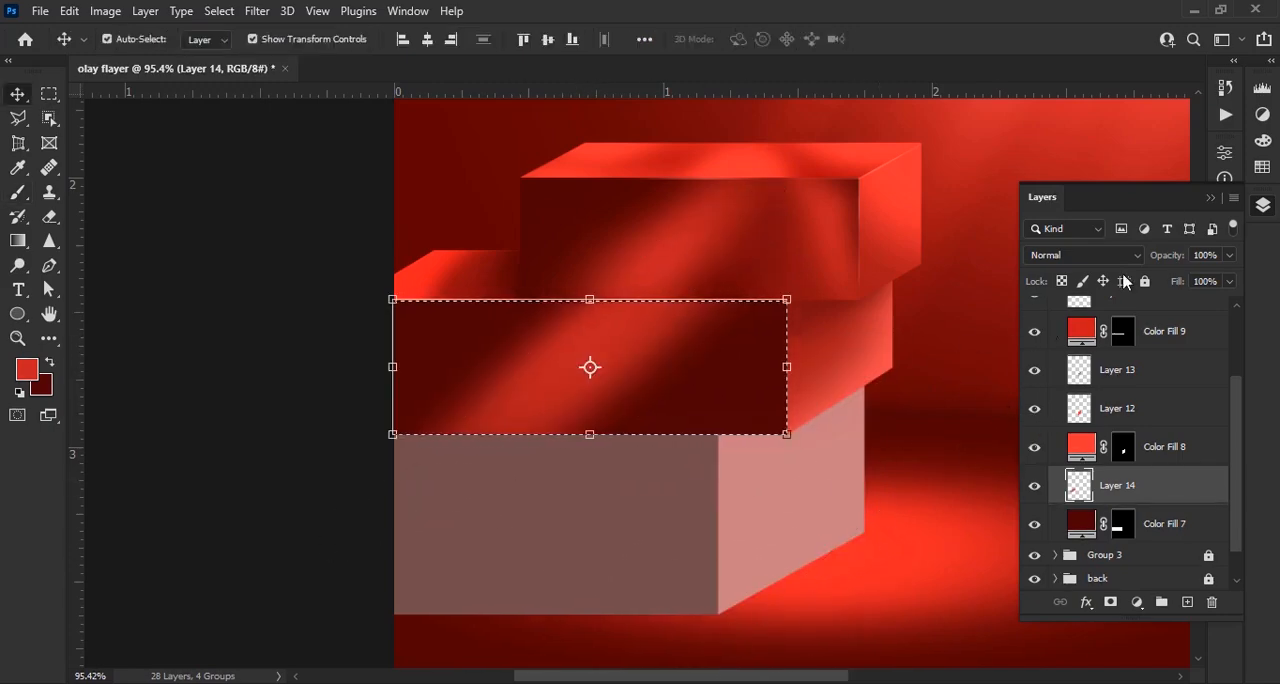
# Paint a soft red glow in the front face's lower outer corner on a new layer, using a round brush at 20% opacity
pyautogui.click(1186, 602)
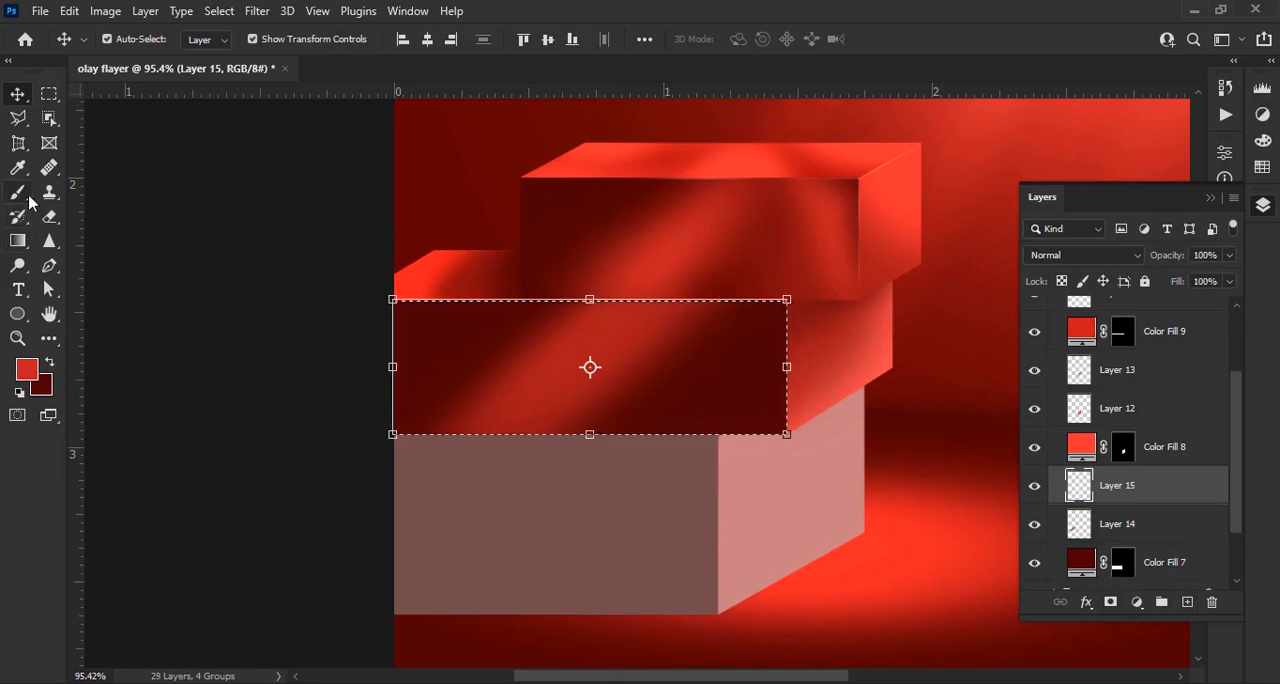
pyautogui.click(18, 192)
pyautogui.press('x')
pyautogui.rightClick(610, 275)
pyautogui.click(694, 437)
pyautogui.moveTo(377, 42); pyautogui.dragTo(324, 68)
pyautogui.press('[')
pyautogui.press('[')
pyautogui.press('[')
pyautogui.press('[')
pyautogui.press('[')
pyautogui.press('[')
pyautogui.press('[')
pyautogui.press('x')
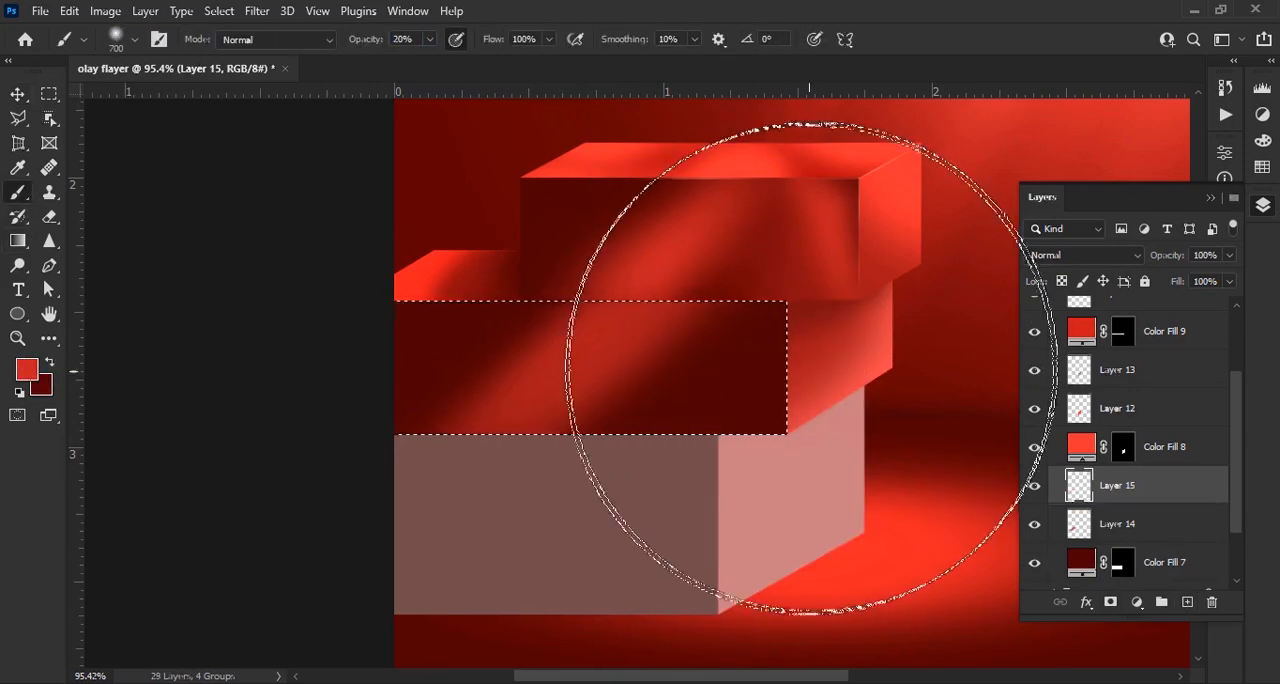
pyautogui.scroll(3, 786, 470)
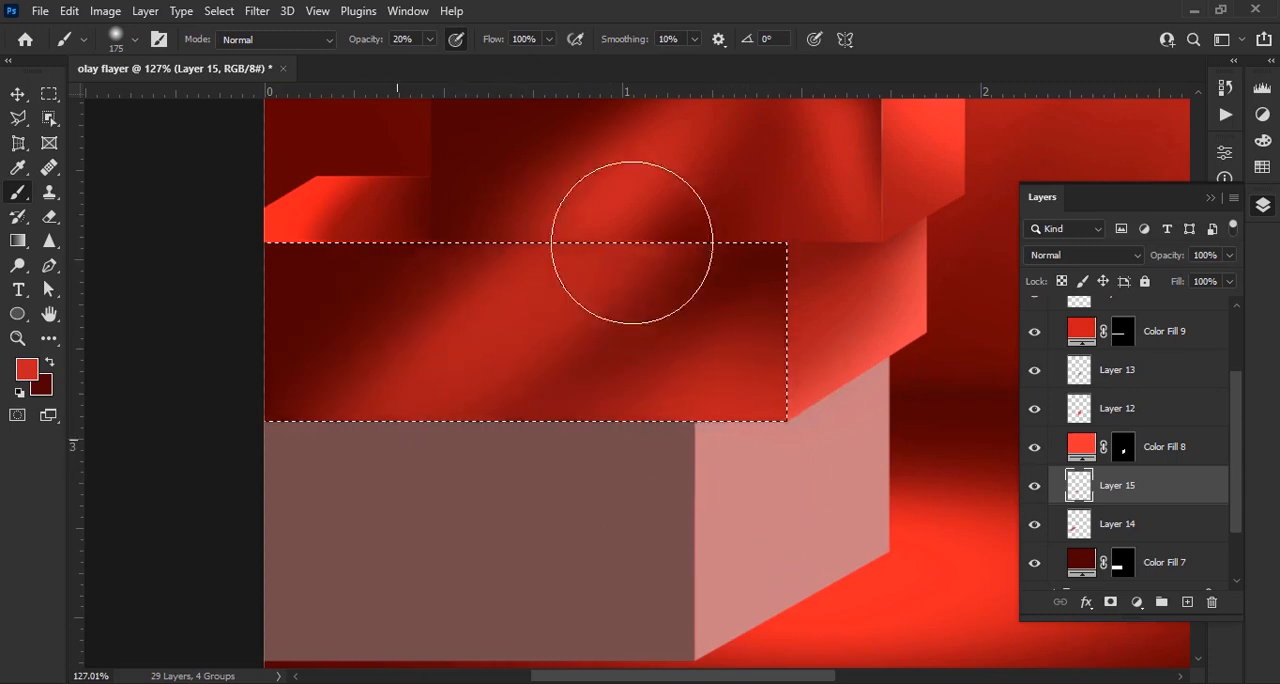
# Shade the upper edge of the middle block's front face dark red on a new layer with a 60 px brush at 40% opacity, and remove the selection
pyautogui.click(47, 368)
pyautogui.scroll(3, 686, 257)
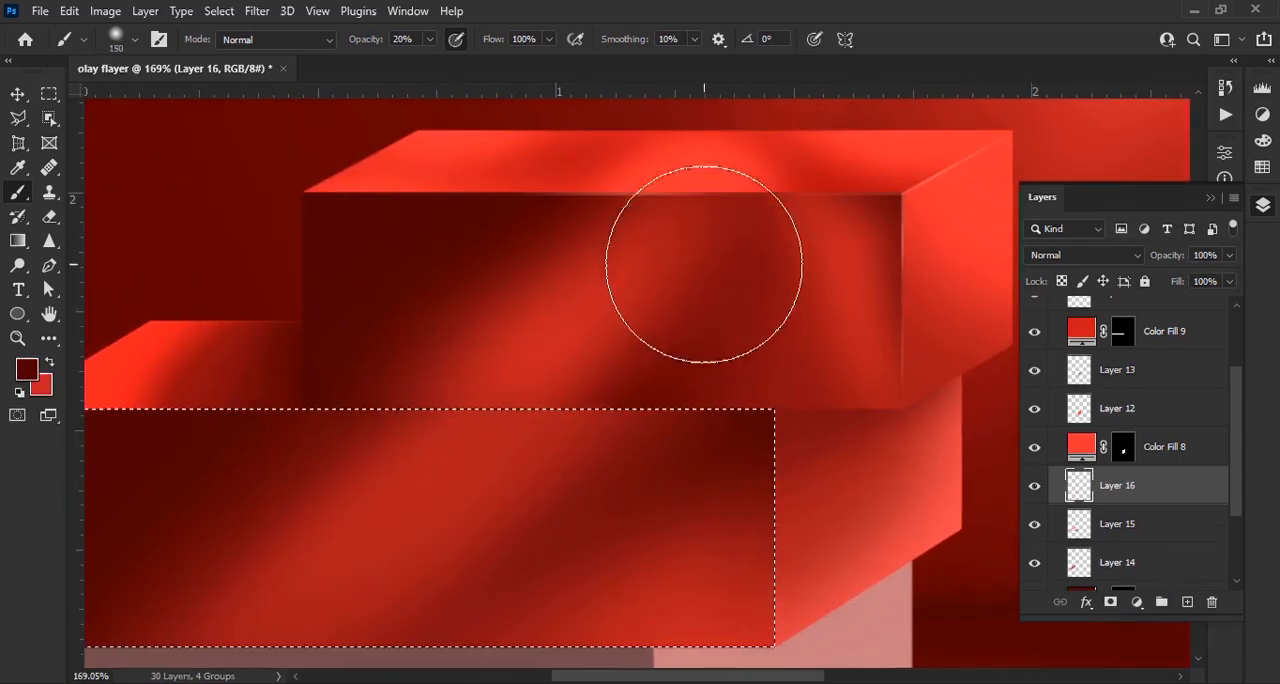
pyautogui.press('[')
pyautogui.press('[')
pyautogui.press('[')
pyautogui.press('[')
pyautogui.press('[')
pyautogui.press('[')
pyautogui.press('[')
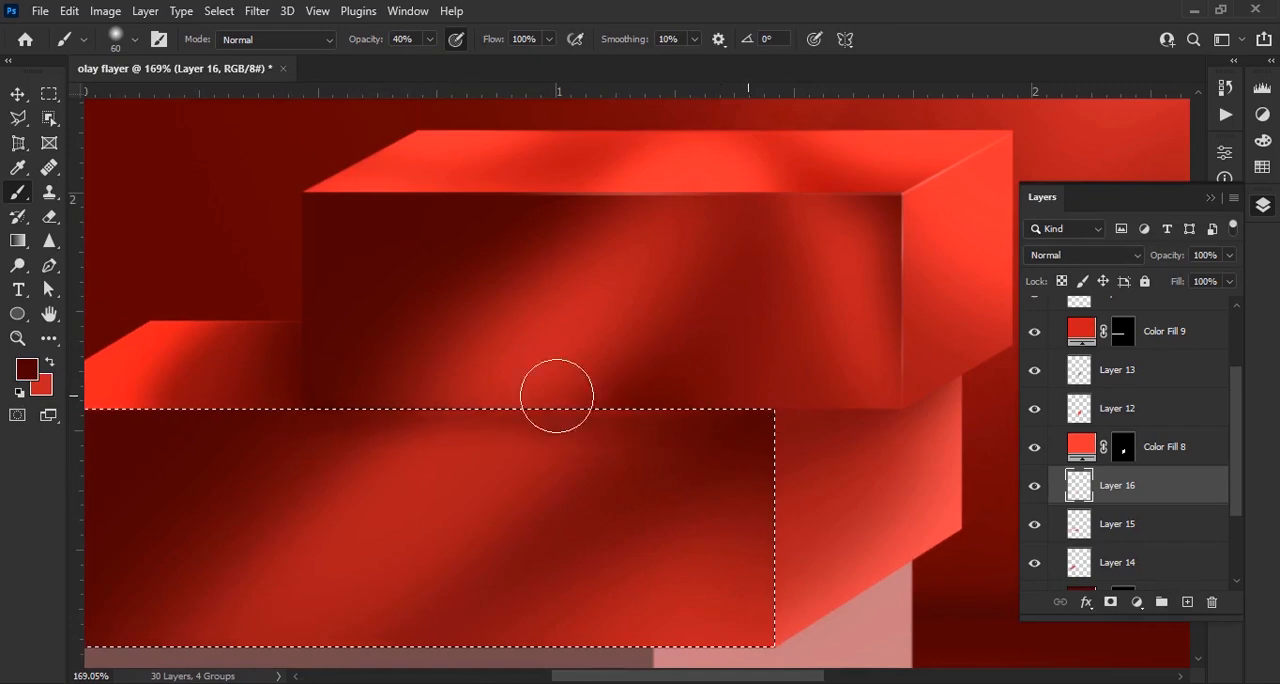
pyautogui.scroll(-10, 733, 369)
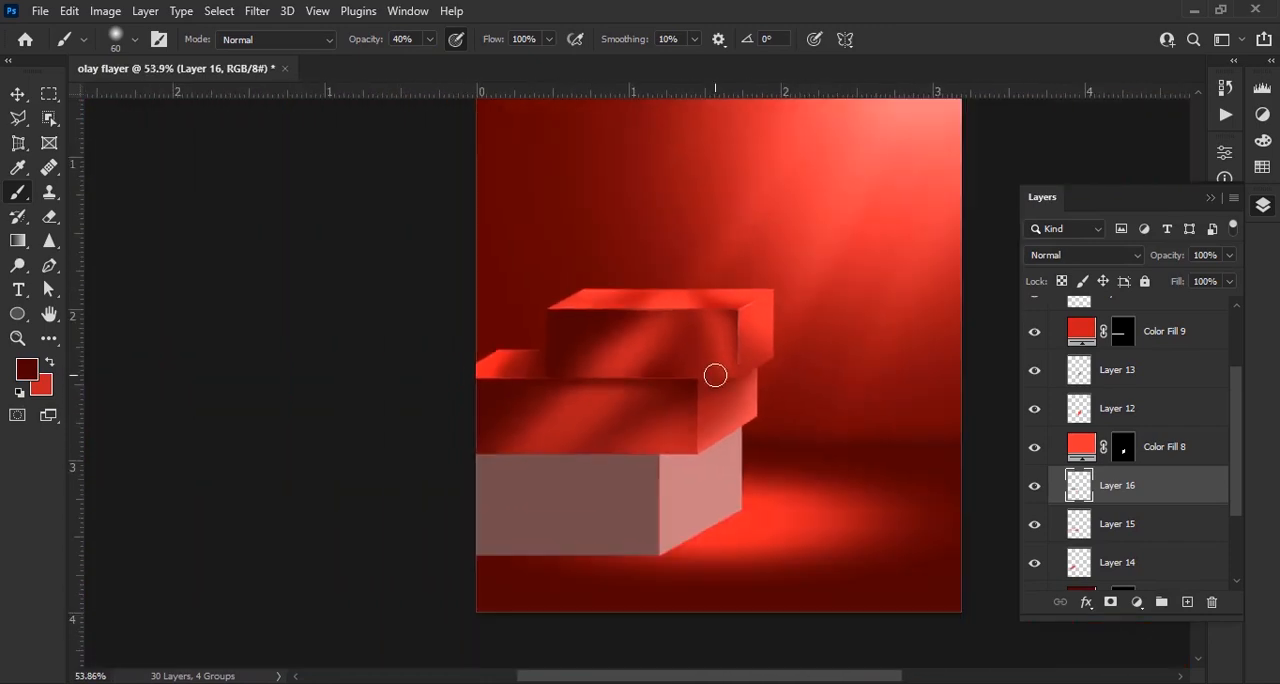
pyautogui.scroll(6, 631, 517)
pyautogui.moveTo(710, 456)
pyautogui.mouseDown()
pyautogui.moveTo(631, 517)
pyautogui.moveTo(584, 470)
pyautogui.mouseUp()
pyautogui.press('v')
pyautogui.scroll(-6, 672, 437)
pyautogui.click(447, 415)
pyautogui.scroll(6, 567, 578)
pyautogui.moveTo(567, 578); pyautogui.dragTo(611, 515)
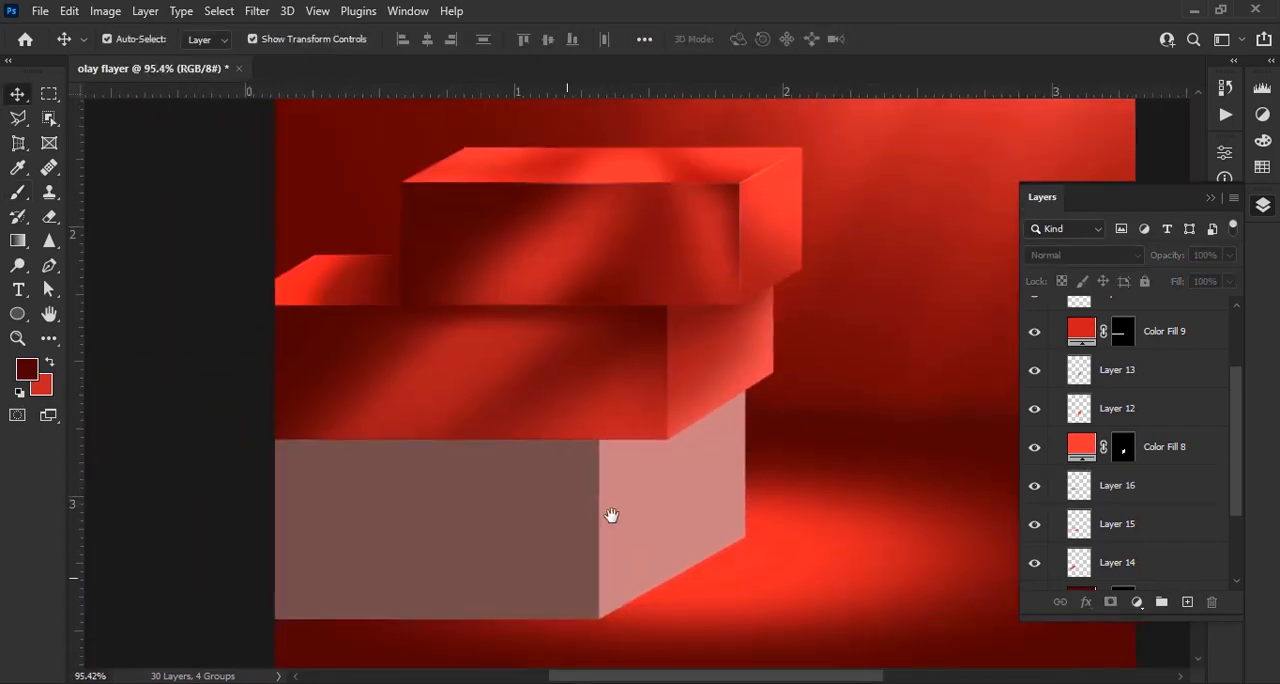
# Duplicate the middle block's side-face fill layer and recolour the lower copy white (#ffffff)
pyautogui.scroll(3, 695, 454)
pyautogui.click(747, 362)
pyautogui.click(1182, 456)
pyautogui.hotkey('ctrl', 'j')
pyautogui.doubleClick(1081, 484)
pyautogui.moveTo(802, 214); pyautogui.dragTo(783, 198)
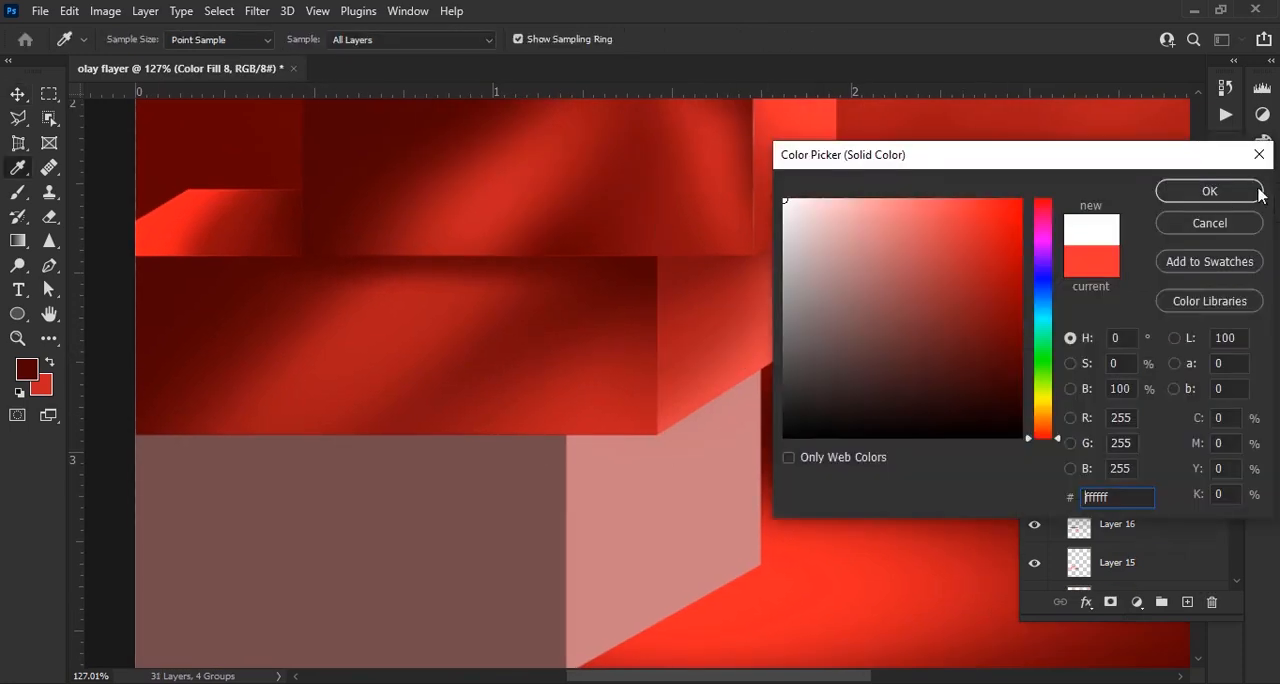
pyautogui.click(1257, 192)
# Offset the white copy to expose a vertical edge highlight, and soften it on its mask with a 60 px black brush at 40% opacity
pyautogui.scroll(3, 697, 443)
pyautogui.press('b')
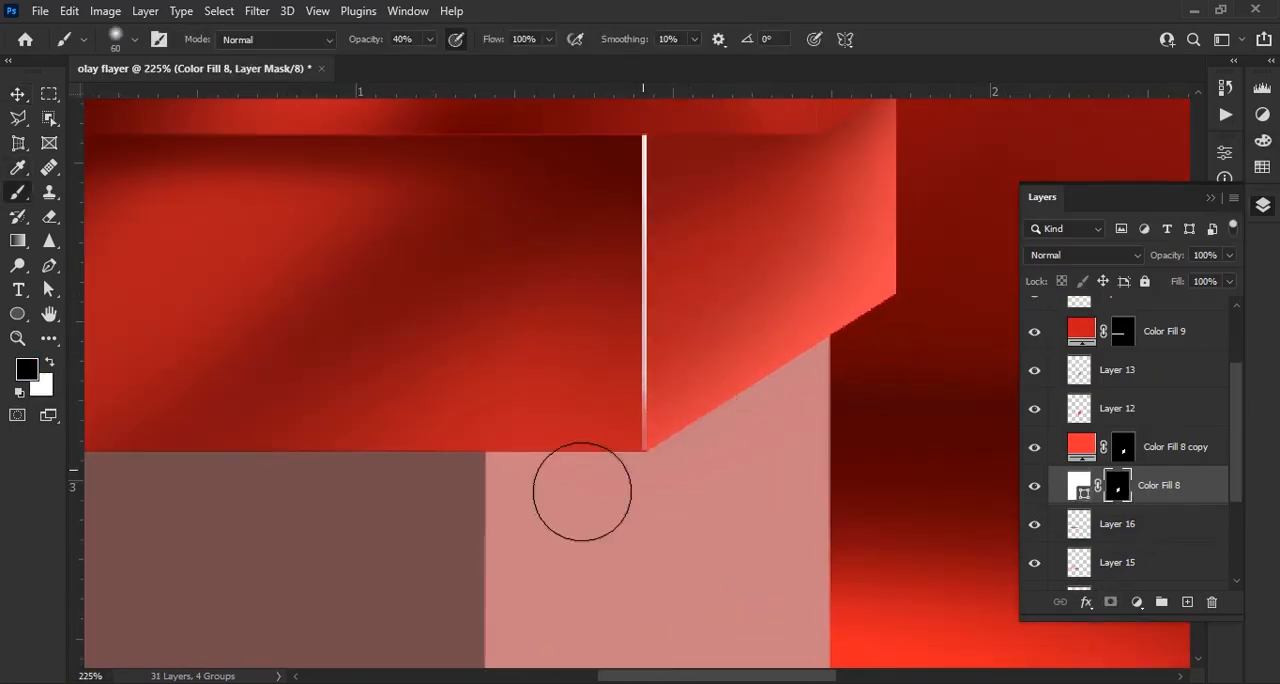
pyautogui.moveTo(648, 273)
pyautogui.mouseDown()
pyautogui.moveTo(611, 388)
pyautogui.moveTo(846, 420)
pyautogui.mouseUp()
pyautogui.scroll(-5, 700, 380)
pyautogui.scroll(2, 846, 420)
# Duplicate the middle block's top-face fill, recolour the lower copy white, and nudge it down slightly to form a horizontal edge highlight
pyautogui.click(1175, 329)
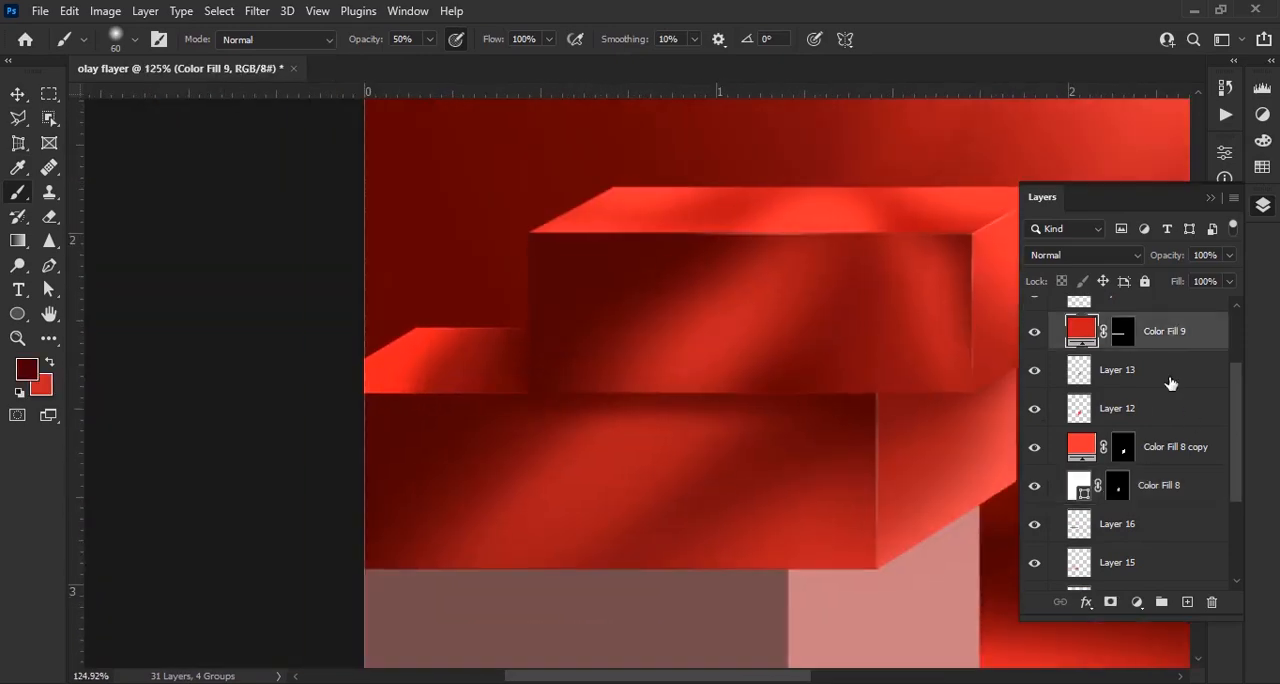
pyautogui.hotkey('ctrl', 'j')
pyautogui.doubleClick(1081, 369)
pyautogui.moveTo(898, 292); pyautogui.dragTo(784, 199)
pyautogui.click(1208, 191)
pyautogui.press('v')
pyautogui.press('Down')
pyautogui.press('Down')
# Fade the horizontal white highlight on its layer mask with a 60 px black brush at 50% opacity
pyautogui.click(1123, 370)
pyautogui.press('b')
pyautogui.scroll(6, 462, 391)
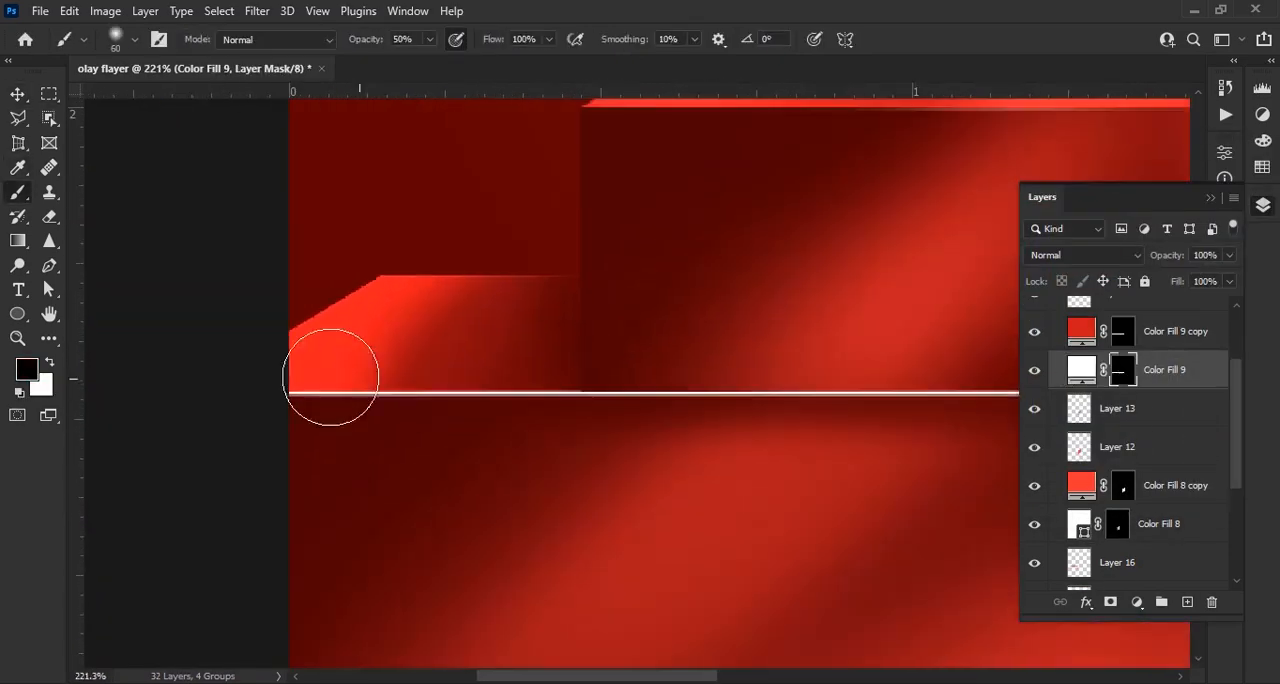
pyautogui.moveTo(967, 310); pyautogui.dragTo(500, 389)
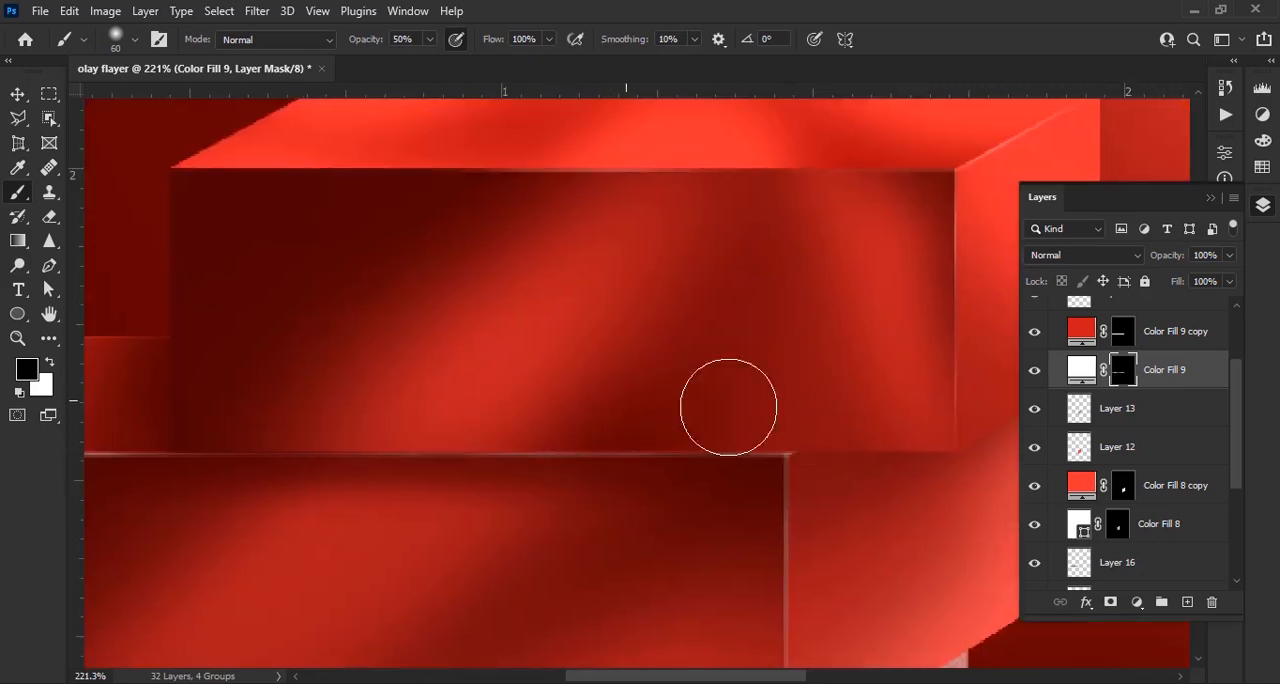
pyautogui.moveTo(626, 438); pyautogui.dragTo(921, 379)
pyautogui.moveTo(480, 436); pyautogui.dragTo(306, 454)
pyautogui.scroll(-8, 640, 352)
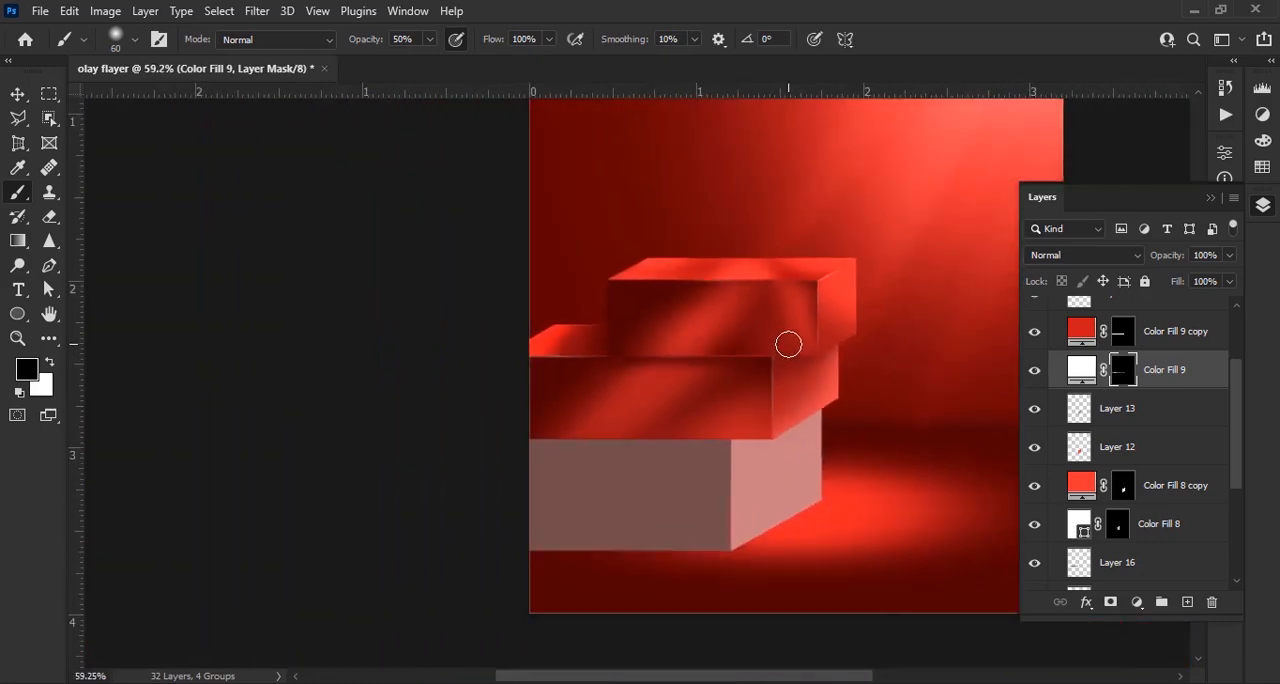
# Lock and collapse the middle block's layer group, Group 2
pyautogui.press('v')
pyautogui.scroll(2, 1149, 400)
pyautogui.scroll(2, 1149, 400)
pyautogui.click(1045, 331)
pyautogui.click(1055, 331)
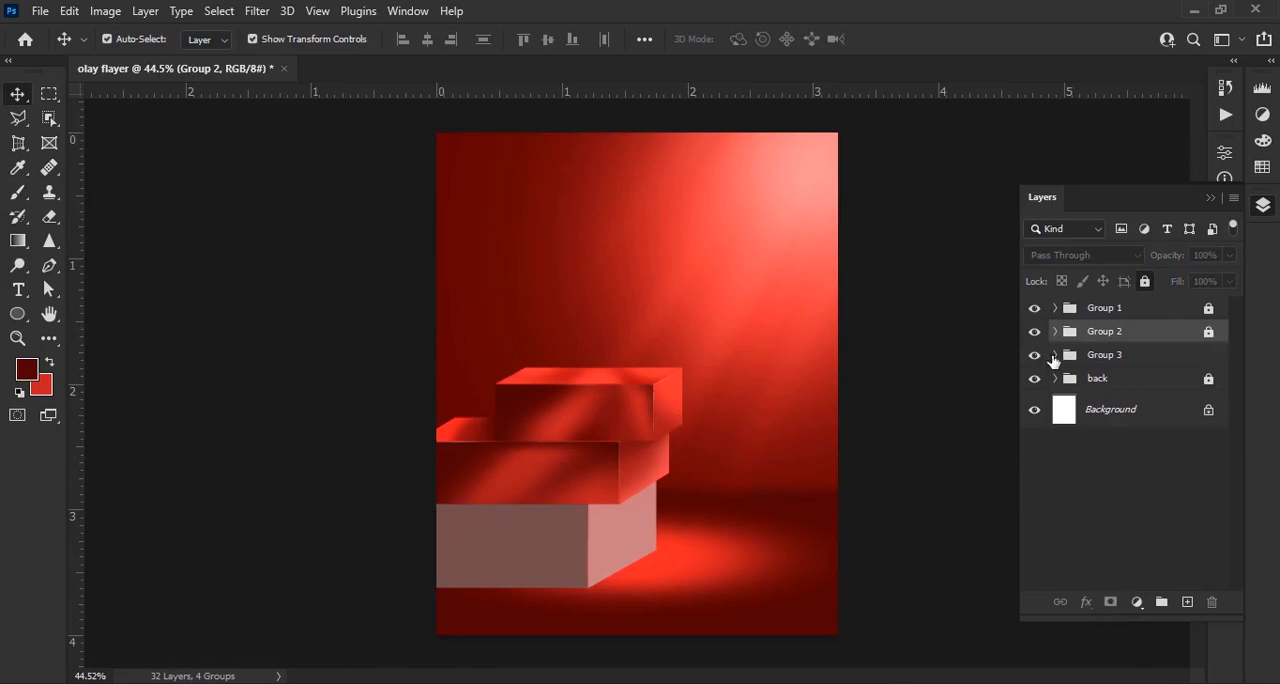
# Open Group 3 and recolour the bottom block's side-face fill with red sampled from the middle block's side face
pyautogui.click(1054, 357)
pyautogui.scroll(5, 621, 428)
pyautogui.doubleClick(1087, 388)
pyautogui.moveTo(605, 297); pyautogui.dragTo(369, 400)
pyautogui.click(632, 268)
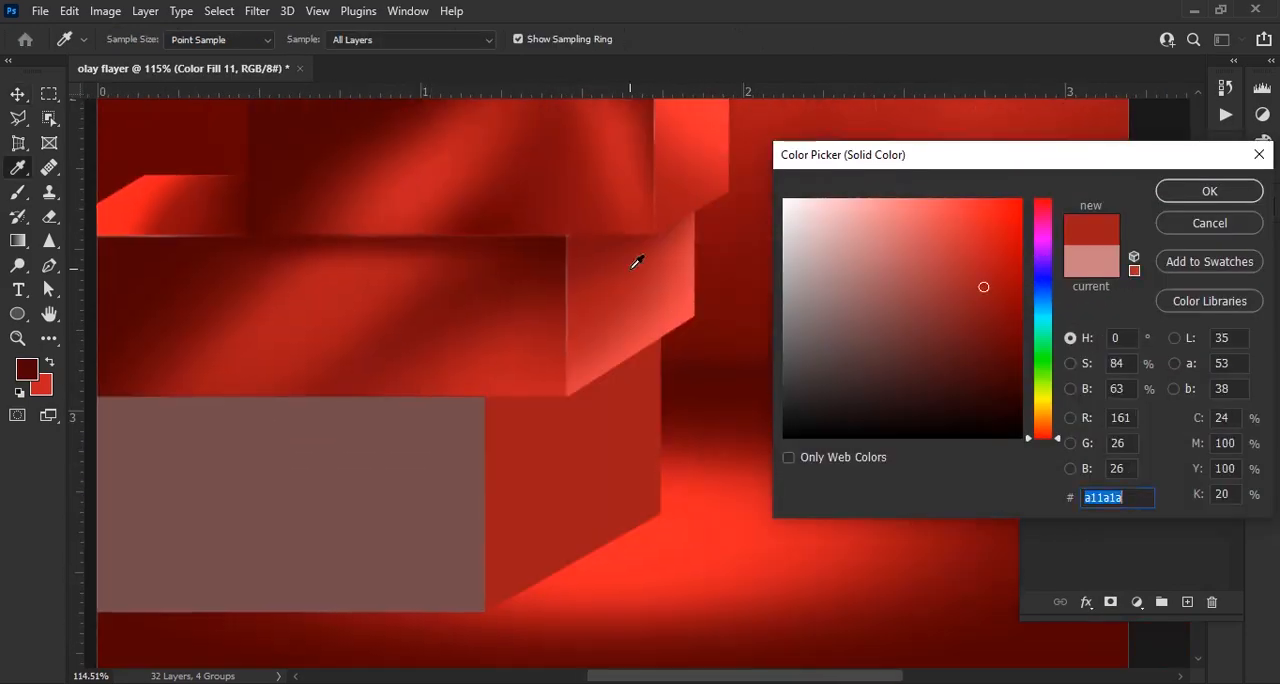
pyautogui.press('Return')
# Add a layer above the side-face fill, select the bottom block's side face, and fill it with the brighter red foreground colour
pyautogui.hotkey('ctrl', 'shift', 'alt', 'n')
pyautogui.keyDown('ctrl'); pyautogui.click(1126, 425); pyautogui.keyUp('ctrl')
pyautogui.press('b')
pyautogui.press('x')
pyautogui.scroll(3, 586, 434)
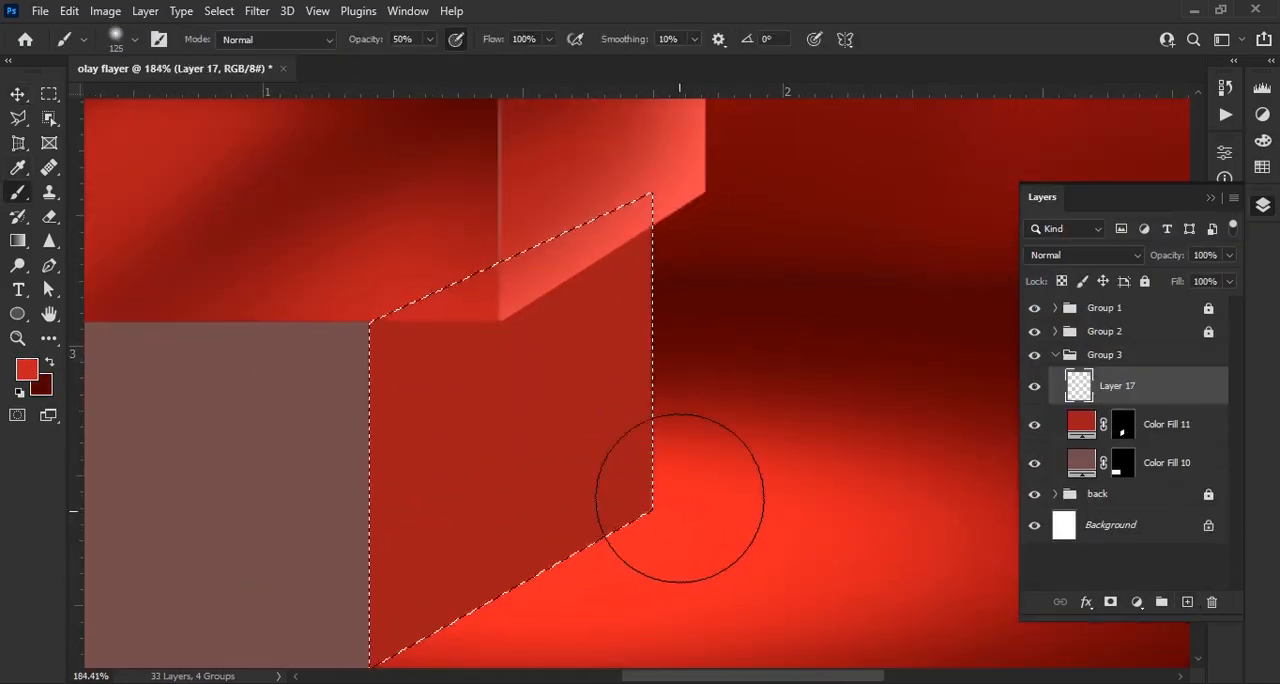
pyautogui.moveTo(585, 606)
pyautogui.mouseDown()
pyautogui.moveTo(585, 524)
pyautogui.moveTo(607, 490)
pyautogui.mouseUp()
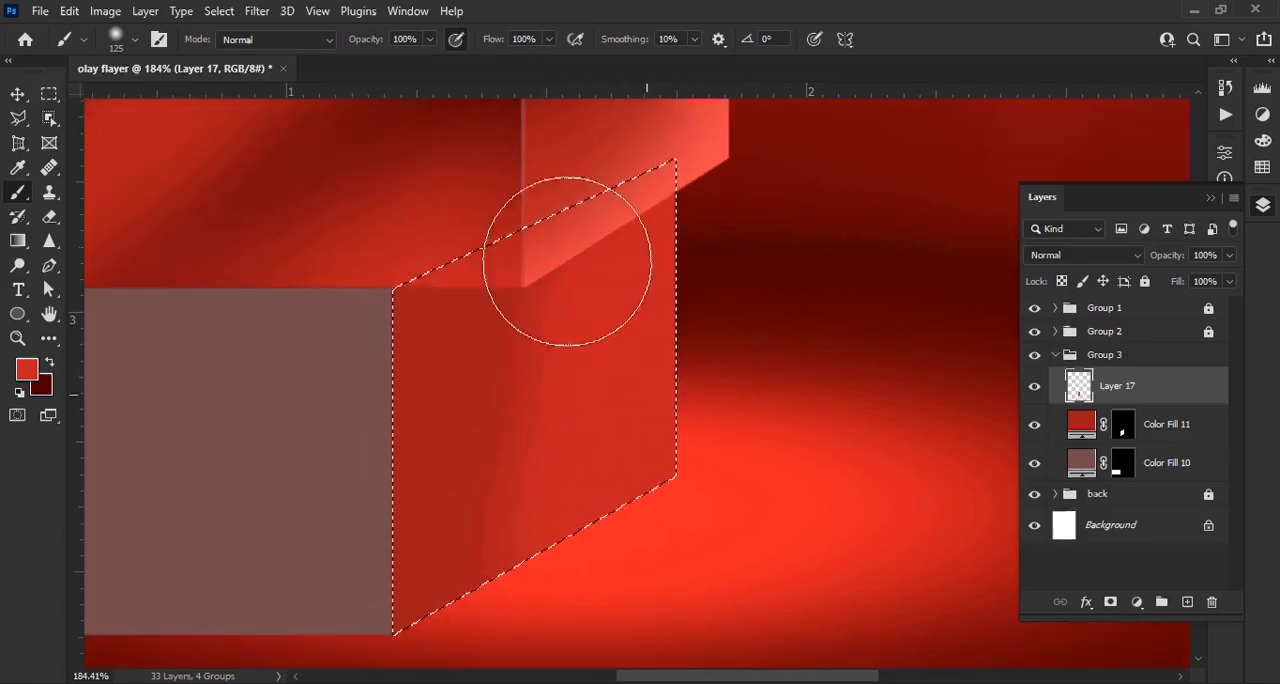
pyautogui.hotkey('alt', 'BackSpace')
# Choose a lighter red and paint glows along both vertical edges of the side face with a 125 px brush at 100% opacity
pyautogui.click(27, 370)
pyautogui.click(957, 205)
pyautogui.press('Return')
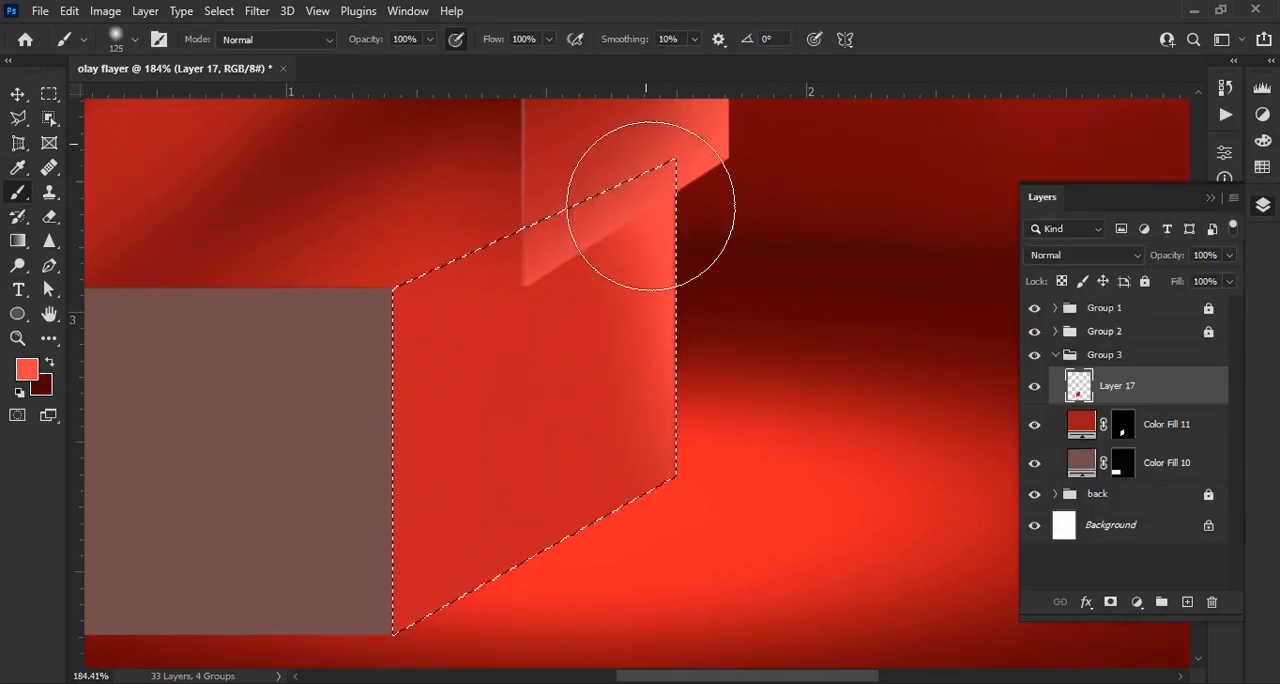
pyautogui.moveTo(651, 203); pyautogui.dragTo(718, 543)
pyautogui.scroll(-1, 700, 400)
pyautogui.moveTo(378, 609); pyautogui.dragTo(423, 251)
pyautogui.scroll(-1, 564, 349)
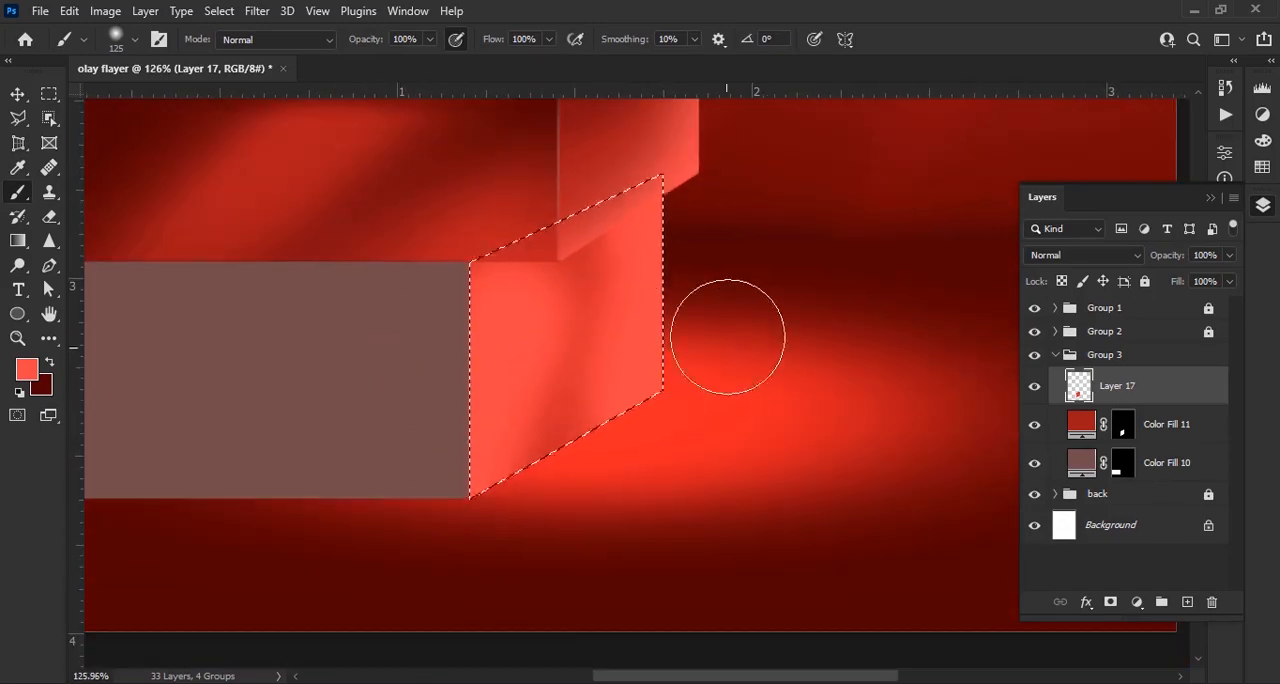
# Darken the side face's upper inner area on a new layer at 22% brush opacity, and blend its lower edge with bright red on another layer
pyautogui.click(1187, 603)
pyautogui.press('x')
pyautogui.scroll(2, 460, 250)
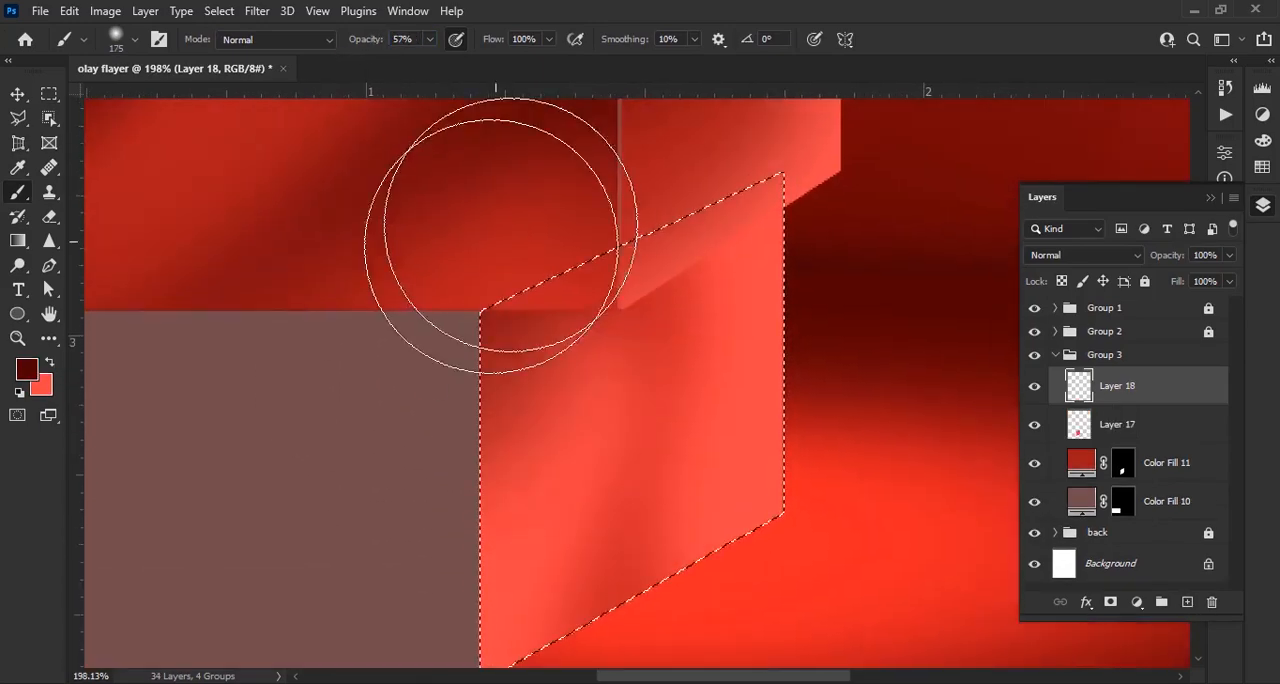
pyautogui.press('2')
pyautogui.press('2')
pyautogui.press(']')
pyautogui.press('[')
pyautogui.press('[')
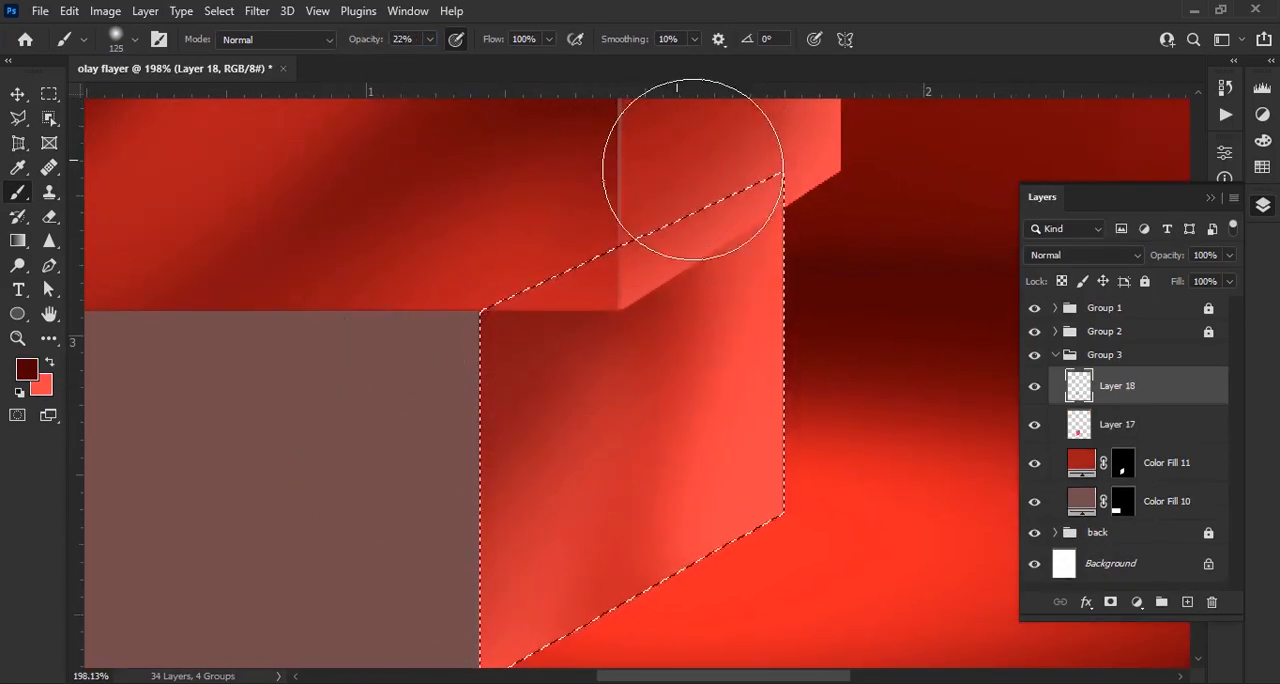
pyautogui.moveTo(497, 466); pyautogui.dragTo(534, 368)
pyautogui.hotkey('ctrl', 'shift', 'alt', 'n')
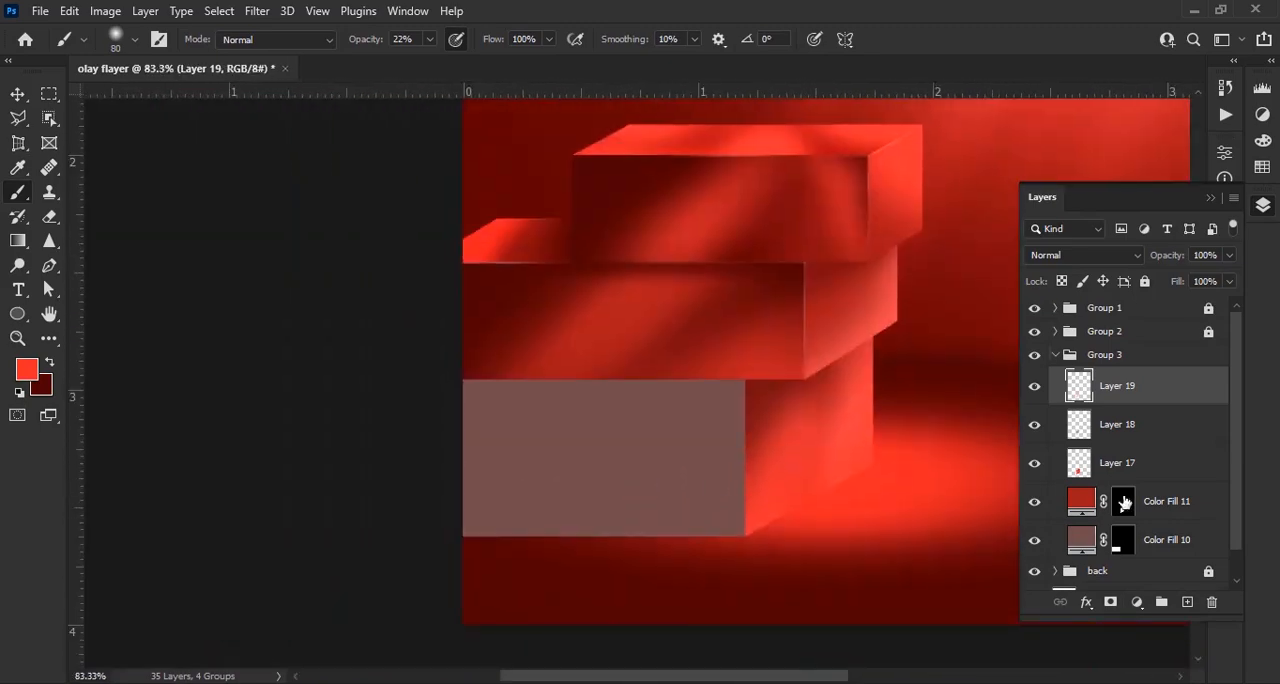
pyautogui.scroll(-1, 1150, 480)
# Recolour the bottom block's front face dark red and paint a bright red glow in its lower outer corner on a new layer at 56% opacity
pyautogui.doubleClick(1082, 509)
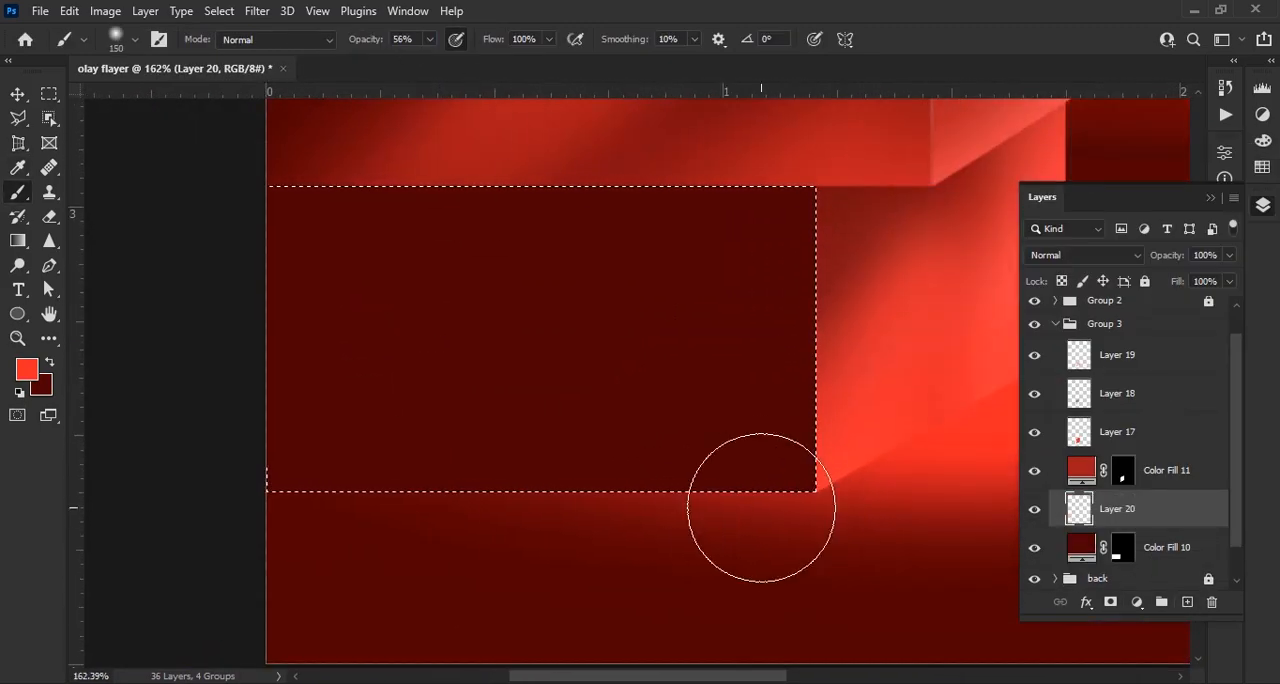
pyautogui.press(']')
pyautogui.moveTo(846, 540)
pyautogui.mouseDown()
pyautogui.moveTo(805, 470)
pyautogui.moveTo(534, 540)
pyautogui.mouseUp()
# Spread the front face's red glow softly with a 250 px brush at 20% opacity
pyautogui.moveTo(367, 42); pyautogui.dragTo(331, 54)
pyautogui.press(']')
pyautogui.press(']')
pyautogui.press(']')
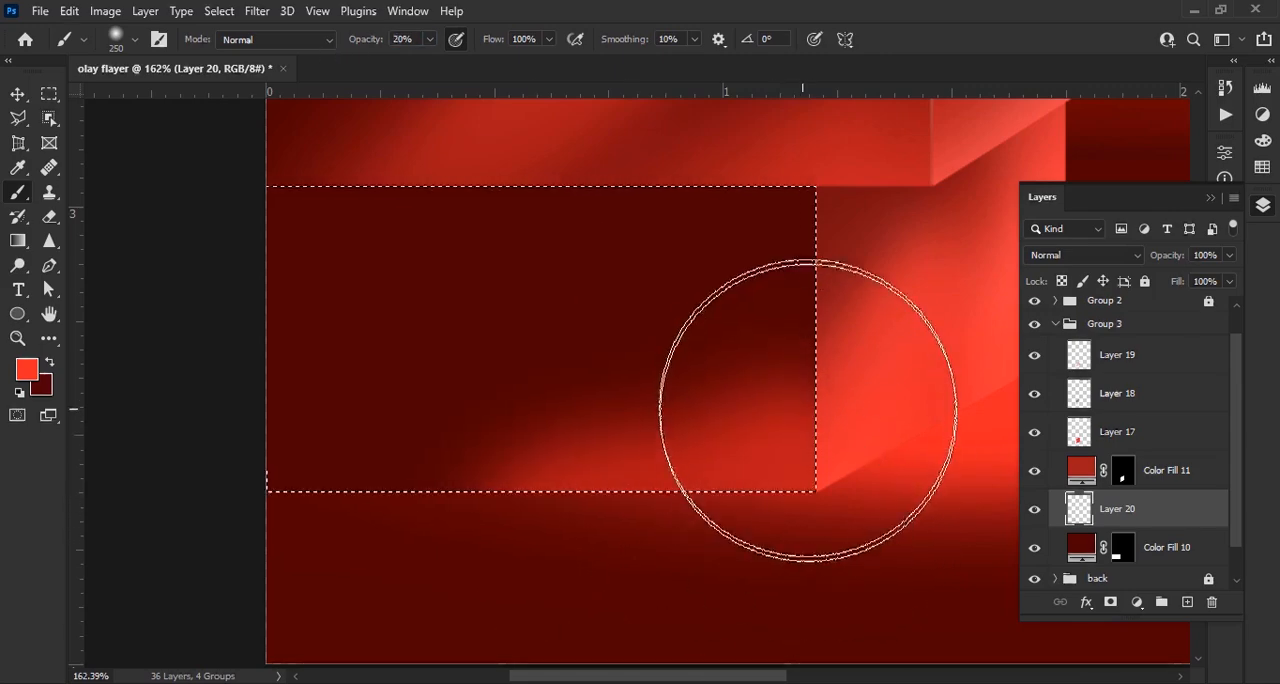
pyautogui.moveTo(808, 410)
pyautogui.mouseDown()
pyautogui.moveTo(636, 455)
pyautogui.moveTo(533, 528)
pyautogui.moveTo(771, 478)
pyautogui.moveTo(792, 392)
pyautogui.moveTo(688, 408)
pyautogui.moveTo(434, 557)
pyautogui.mouseUp()
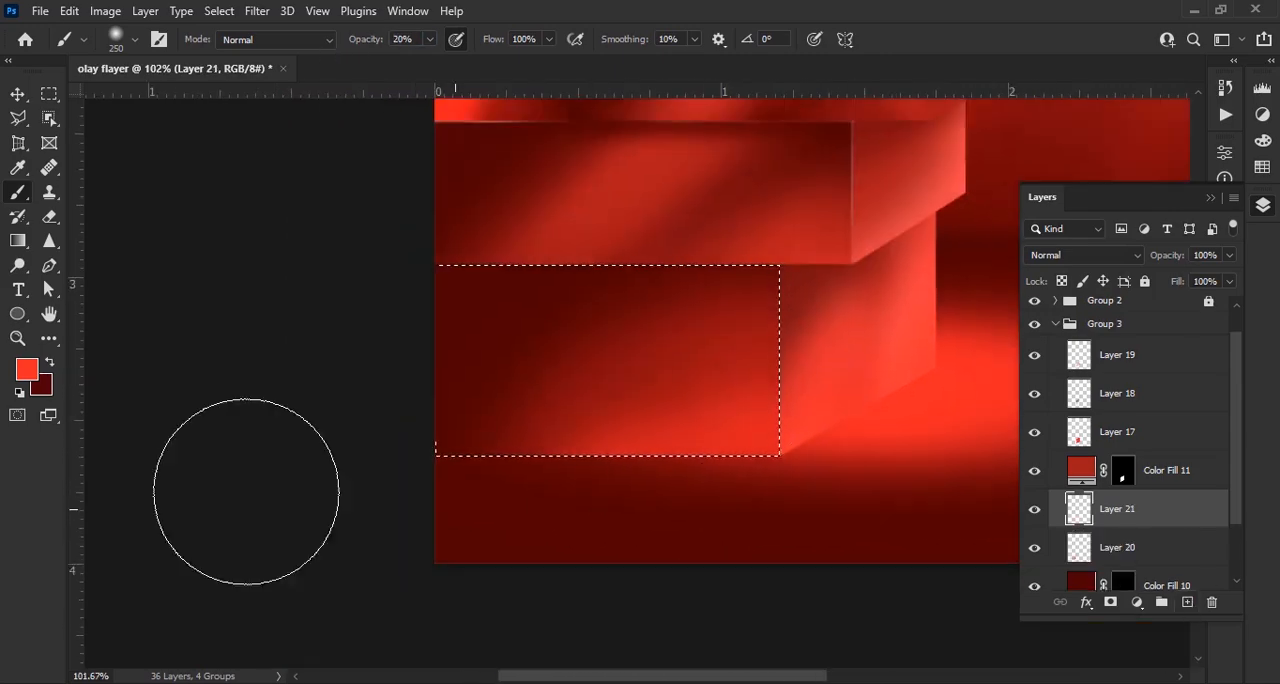
# Shade the upper part of the bottom block's front face with dark red on a new layer at 20% opacity, and remove the selection
pyautogui.scroll(-2, 490, 420)
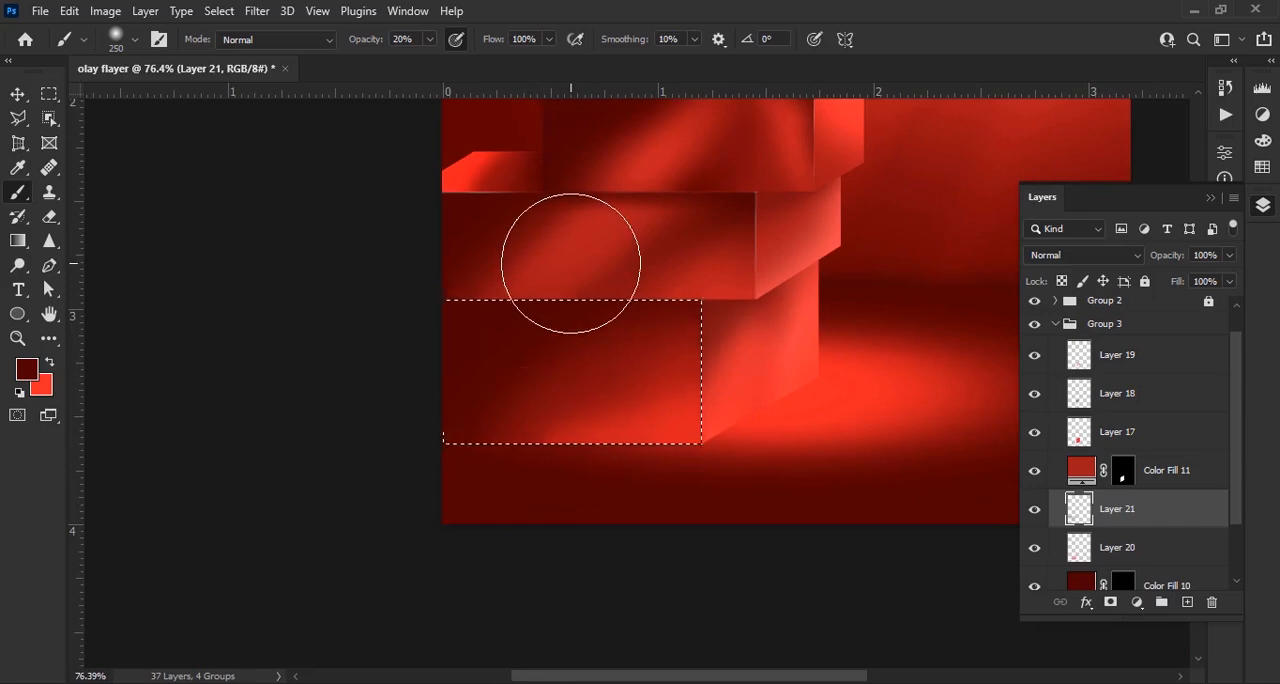
pyautogui.scroll(3, 571, 263)
pyautogui.hotkey('ctrl', 'd')
pyautogui.scroll(-5, 700, 424)
pyautogui.scroll(4, 711, 420)
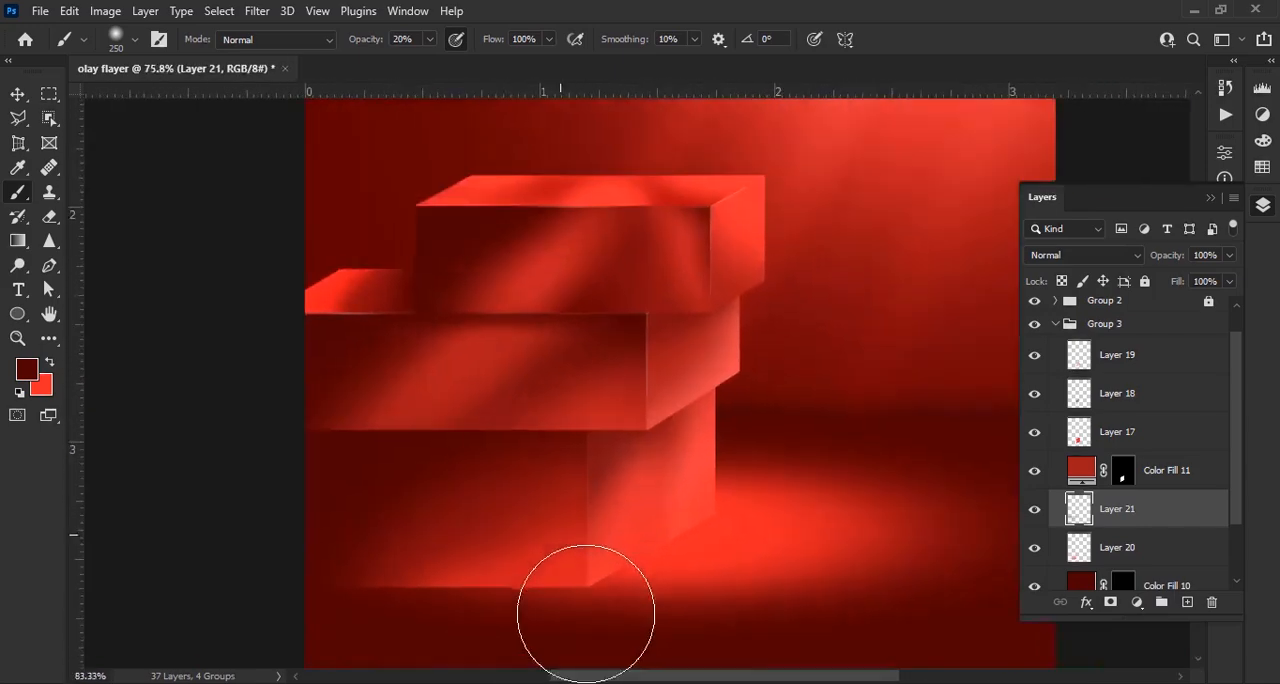
pyautogui.scroll(4, 608, 588)
pyautogui.moveTo(545, 572); pyautogui.dragTo(727, 440)
# Reselect the bottom block's front face, brighten its lower edge in red with a 60 px brush at 36% opacity, and deselect
pyautogui.keyDown('ctrl'); pyautogui.click(1119, 588); pyautogui.keyUp('ctrl')
pyautogui.scroll(3, 540, 515)
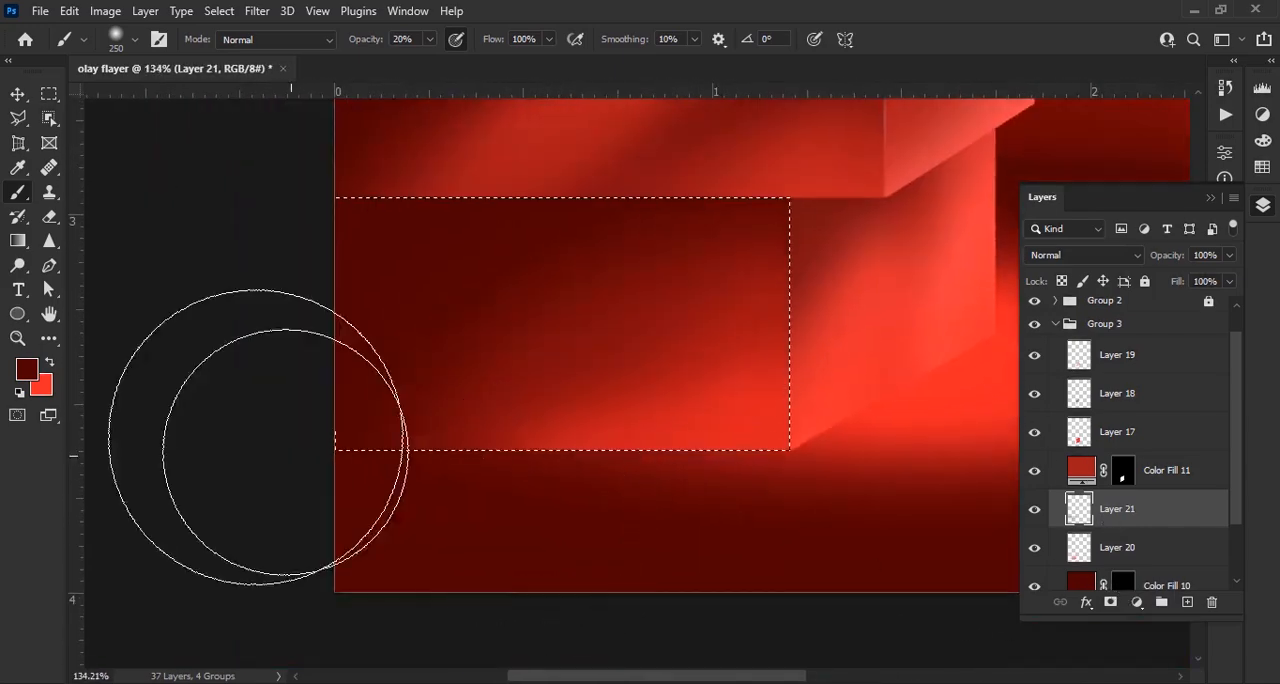
pyautogui.press('[')
pyautogui.press('[')
pyautogui.press('[')
pyautogui.press('[')
pyautogui.press('[')
pyautogui.press('[')
pyautogui.press('[')
pyautogui.press('[')
pyautogui.press('[')
pyautogui.press('3')
pyautogui.press('6')
pyautogui.scroll(3, 685, 535)
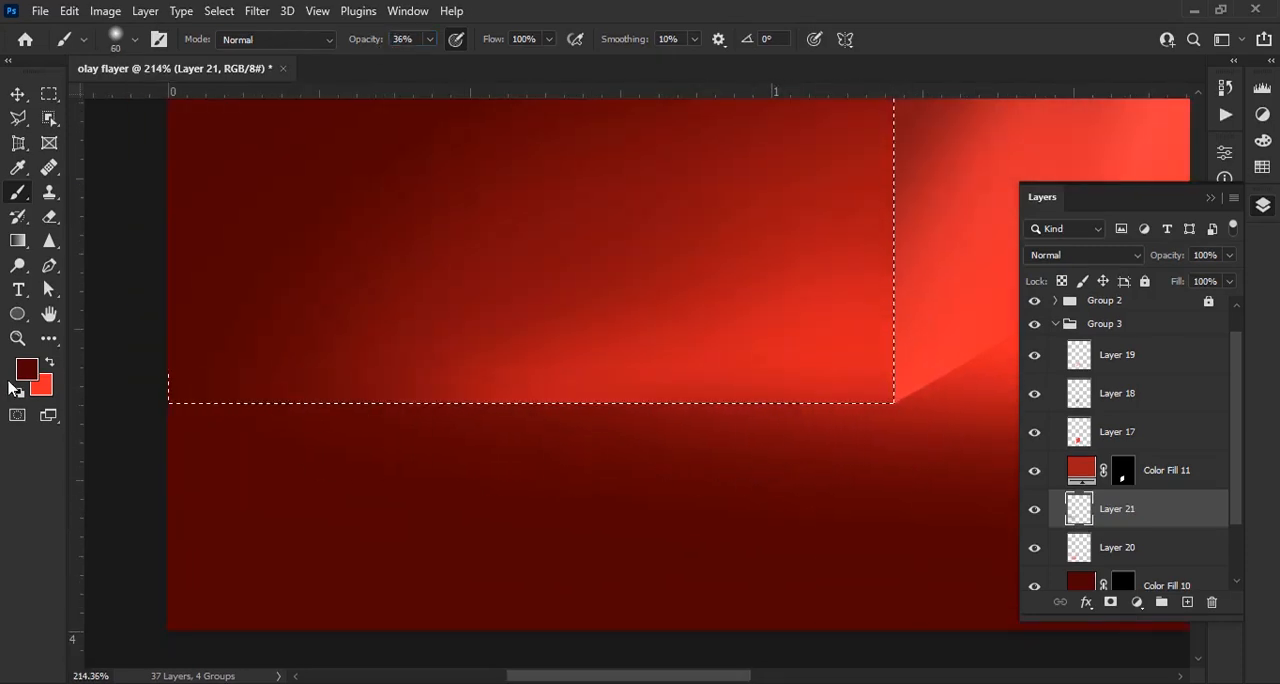
pyautogui.press('x')
pyautogui.moveTo(166, 429)
pyautogui.mouseDown()
pyautogui.moveTo(276, 482)
pyautogui.moveTo(294, 456)
pyautogui.moveTo(455, 443)
pyautogui.moveTo(878, 445)
pyautogui.mouseUp()
pyautogui.scroll(-12, 454, 454)
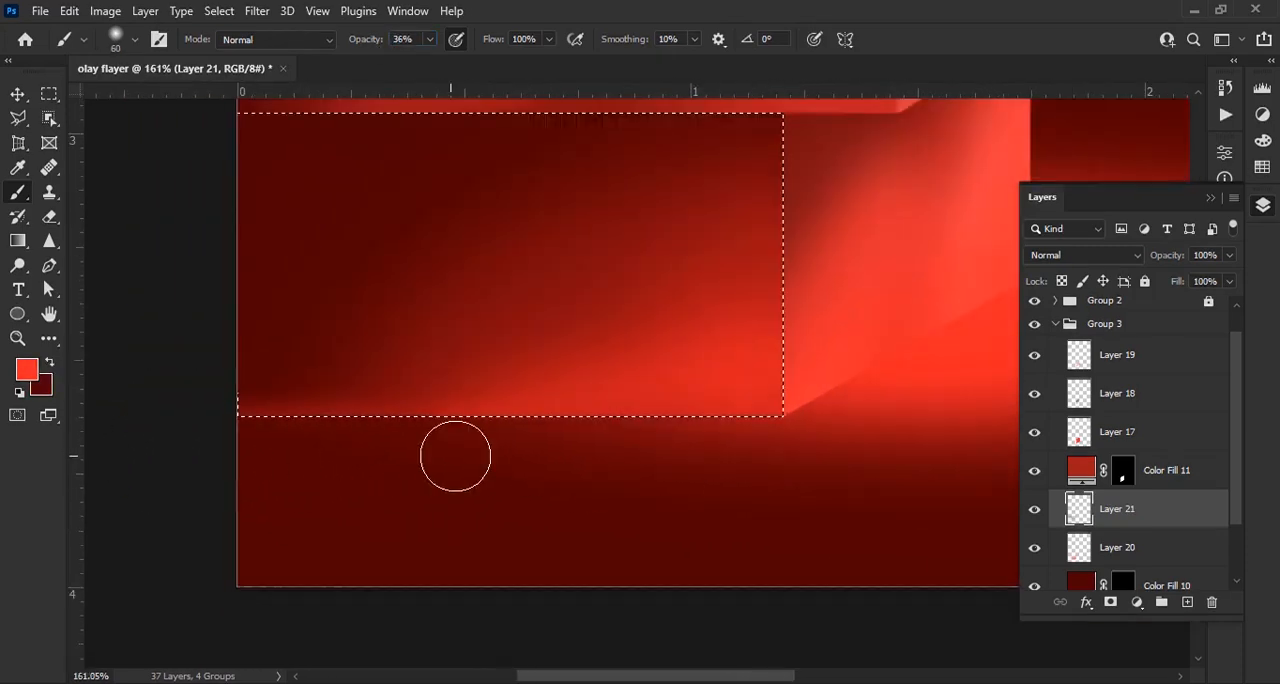
pyautogui.hotkey('ctrl', 'd')
pyautogui.moveTo(655, 375); pyautogui.dragTo(630, 493)
# Duplicate the bottom block's side-face fill, recolour the lower copy white, and offset it slightly to form a vertical edge highlight
pyautogui.scroll(4, 630, 493)
pyautogui.click(1172, 481)
pyautogui.hotkey('ctrl', 'j')
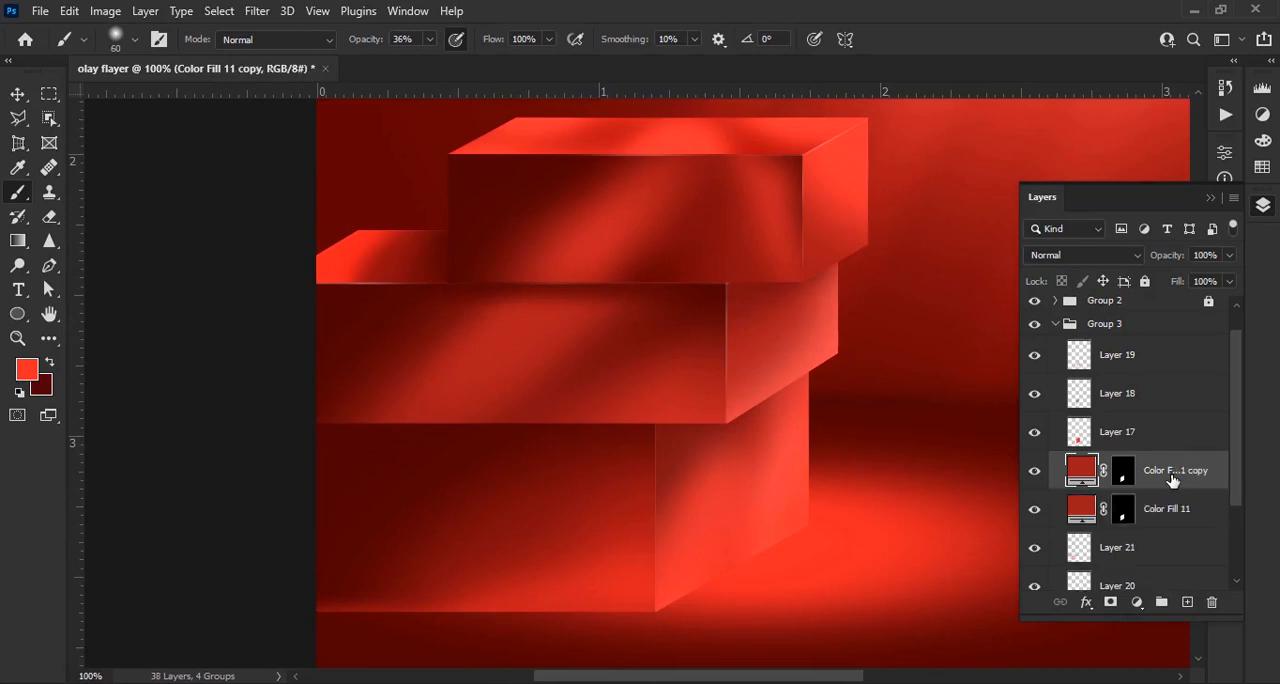
pyautogui.doubleClick(1090, 511)
pyautogui.moveTo(880, 325); pyautogui.dragTo(637, 103)
pyautogui.press('Return')
pyautogui.press('v')
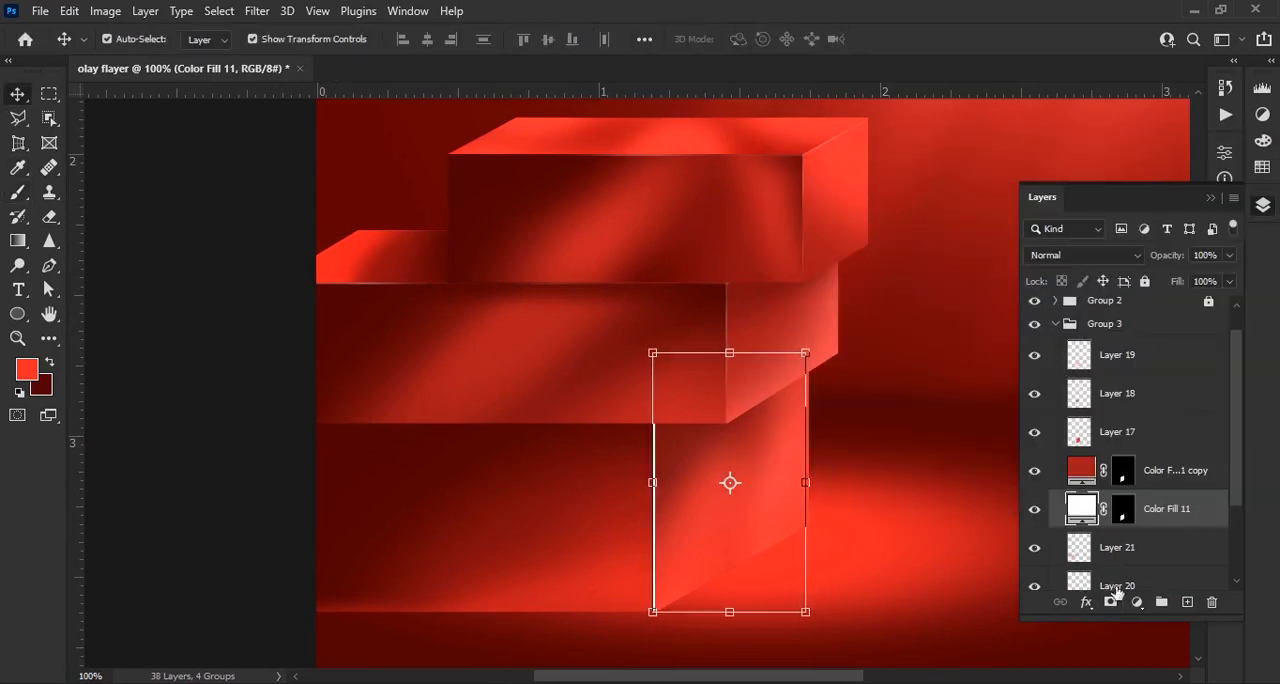
# Fade the bottom block's white edge highlight on its layer mask with a 60 px black brush at 45% opacity
pyautogui.click(1123, 510)
pyautogui.press('b')
pyautogui.scroll(8, 630, 628)
pyautogui.click(686, 578)
pyautogui.moveTo(771, 139)
pyautogui.mouseDown()
pyautogui.moveTo(667, 207)
pyautogui.moveTo(719, 263)
pyautogui.moveTo(776, 413)
pyautogui.moveTo(509, 518)
pyautogui.mouseUp()
pyautogui.scroll(-1, 558, 484)
pyautogui.hotkey('ctrl', 'z')
pyautogui.hotkey('ctrl', 'z')
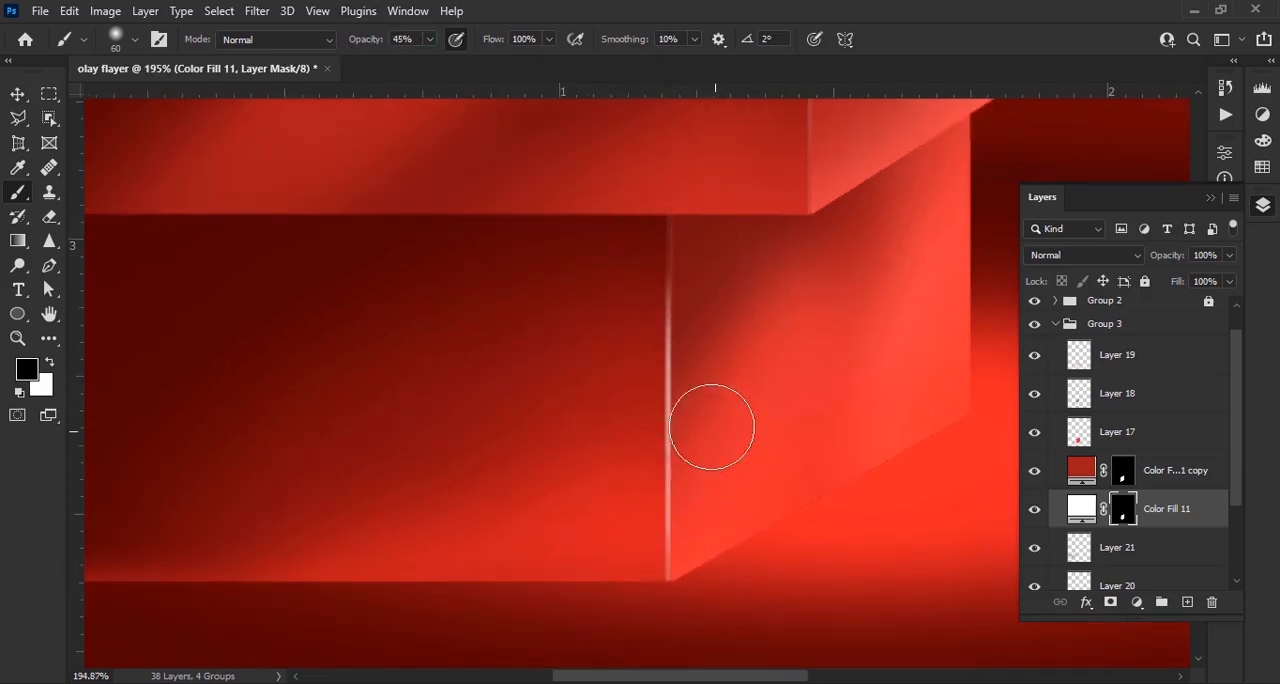
pyautogui.scroll(-5, 750, 440)
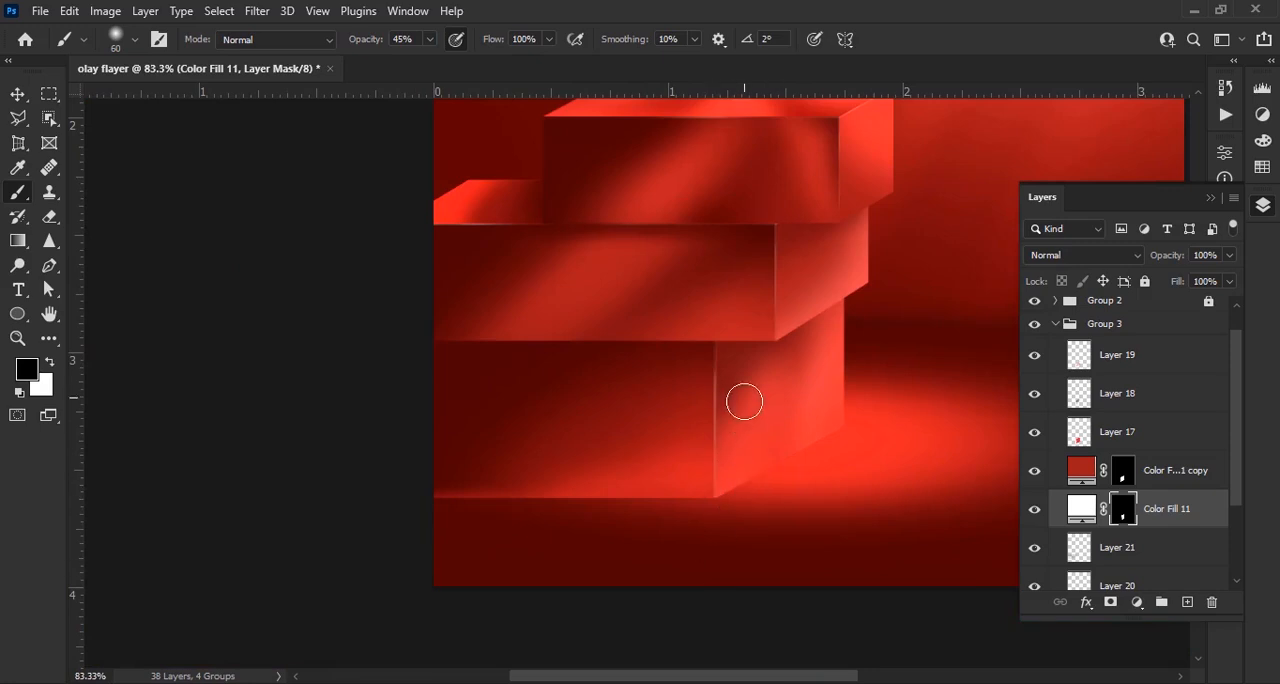
pyautogui.scroll(-5, 770, 457)
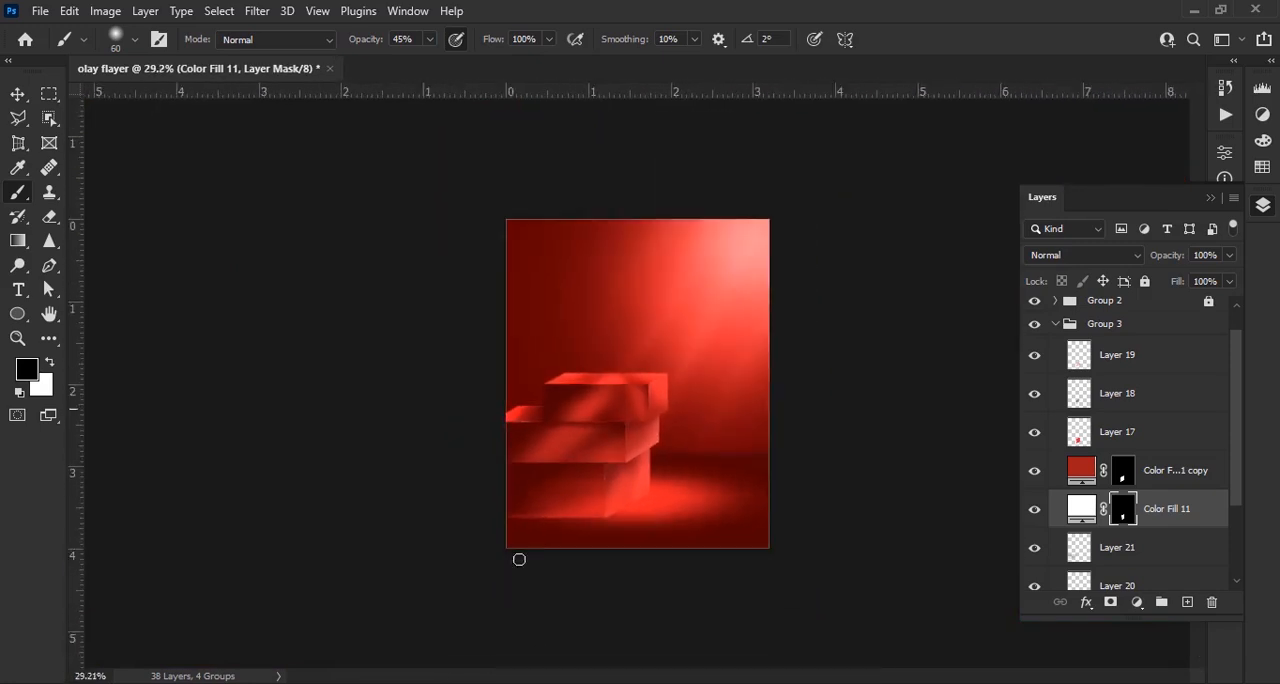
# Lock and collapse the bottom block's layer group, Group 3
pyautogui.scroll(5, 510, 552)
pyautogui.moveTo(502, 547); pyautogui.dragTo(695, 461)
pyautogui.scroll(1, 1065, 362)
pyautogui.click(1056, 355)
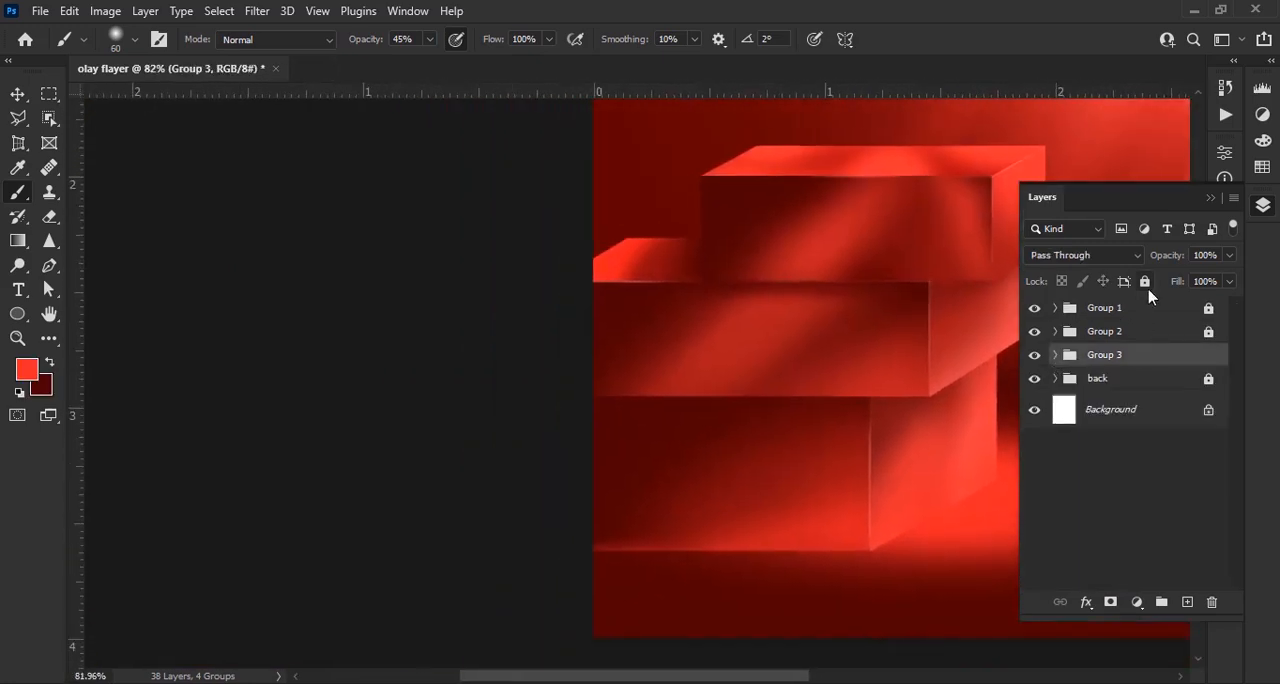
# Brighten the middle block's lower front edge in red on a new layer with a 70 px brush at 45% opacity, and lock and collapse Group 2
pyautogui.click(1055, 332)
pyautogui.scroll(-5, 1129, 444)
pyautogui.click(1121, 486)
pyautogui.keyDown('ctrl'); pyautogui.click(1121, 486); pyautogui.keyUp('ctrl')
pyautogui.click(1184, 384)
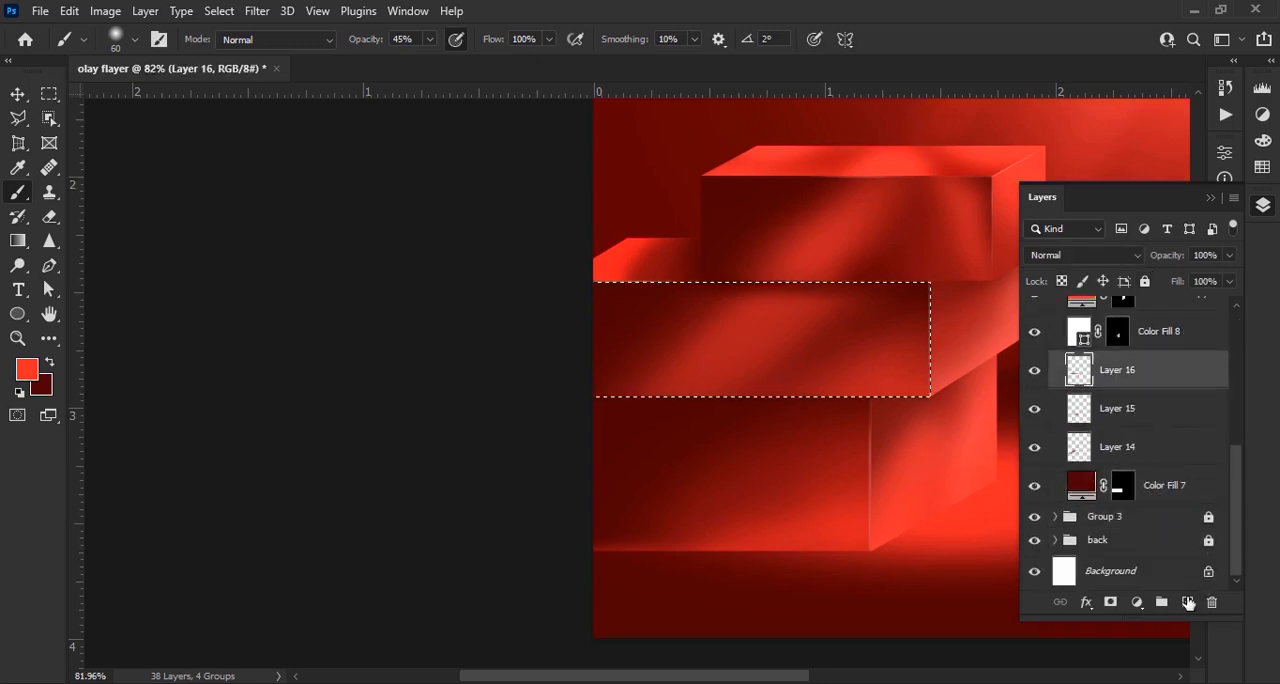
pyautogui.click(1188, 602)
pyautogui.scroll(2, 940, 350)
pyautogui.press(']')
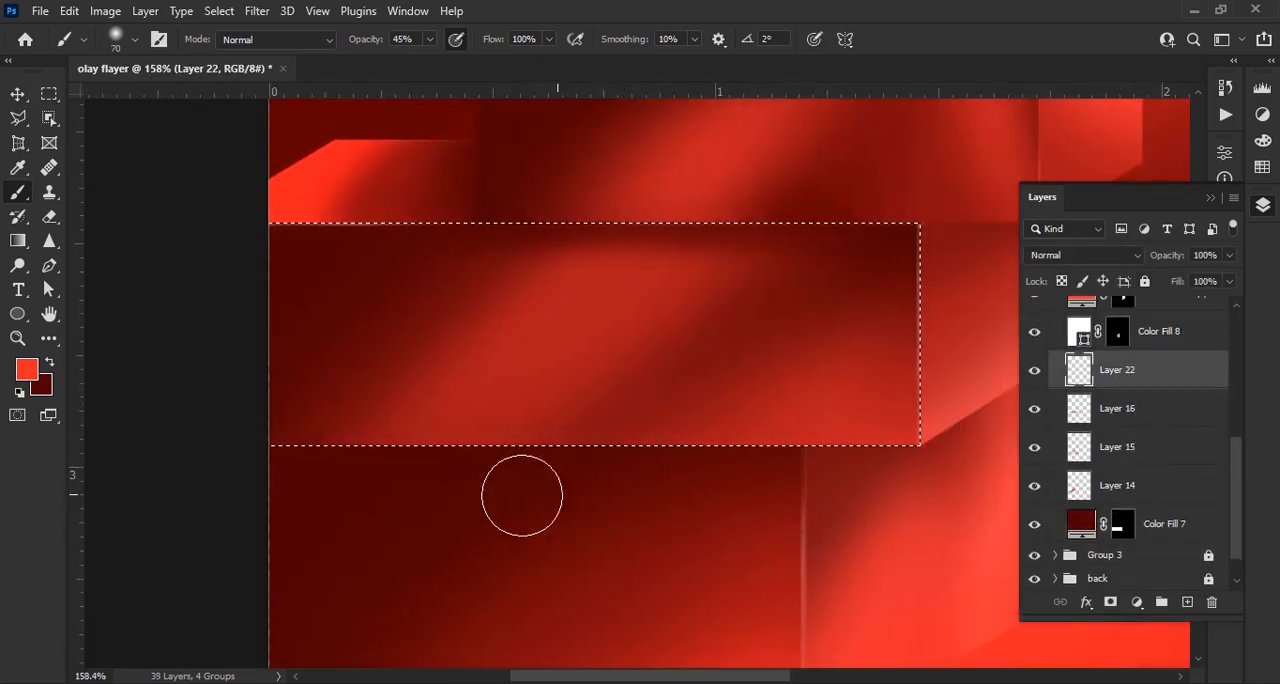
pyautogui.scroll(-3, 503, 483)
pyautogui.scroll(1, 634, 466)
pyautogui.scroll(3, 1065, 350)
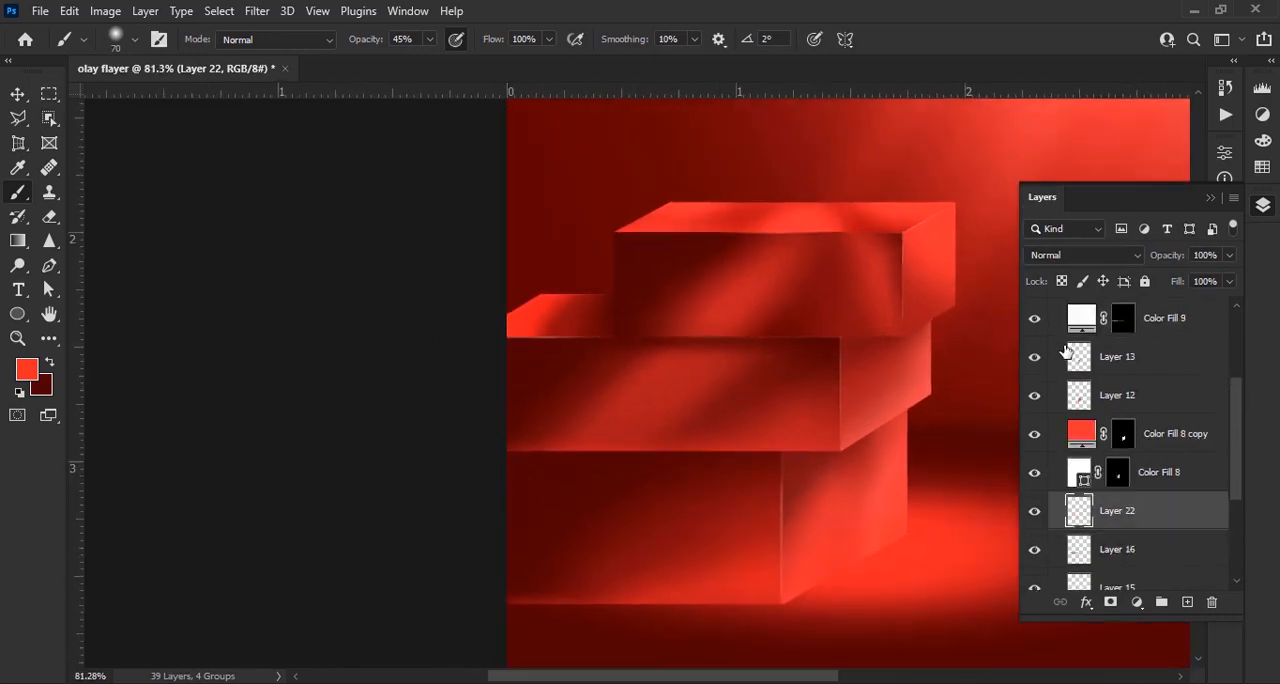
pyautogui.scroll(3, 1065, 350)
pyautogui.click(1055, 331)
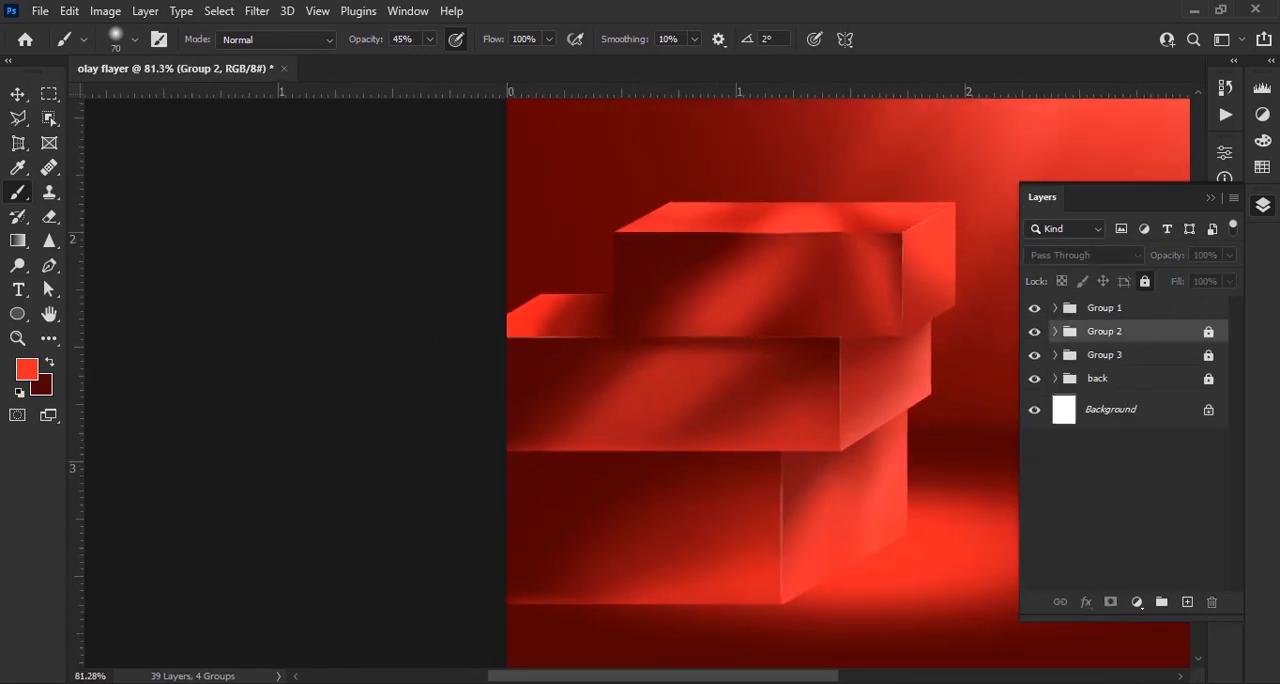
# Load the top block's front face as a selection, touch up its lower edge on Layer 7 in red, and lock and collapse Group 1
pyautogui.click(1055, 308)
pyautogui.scroll(-1, 1253, 410)
pyautogui.scroll(-4, 1123, 520)
pyautogui.click(1123, 515)
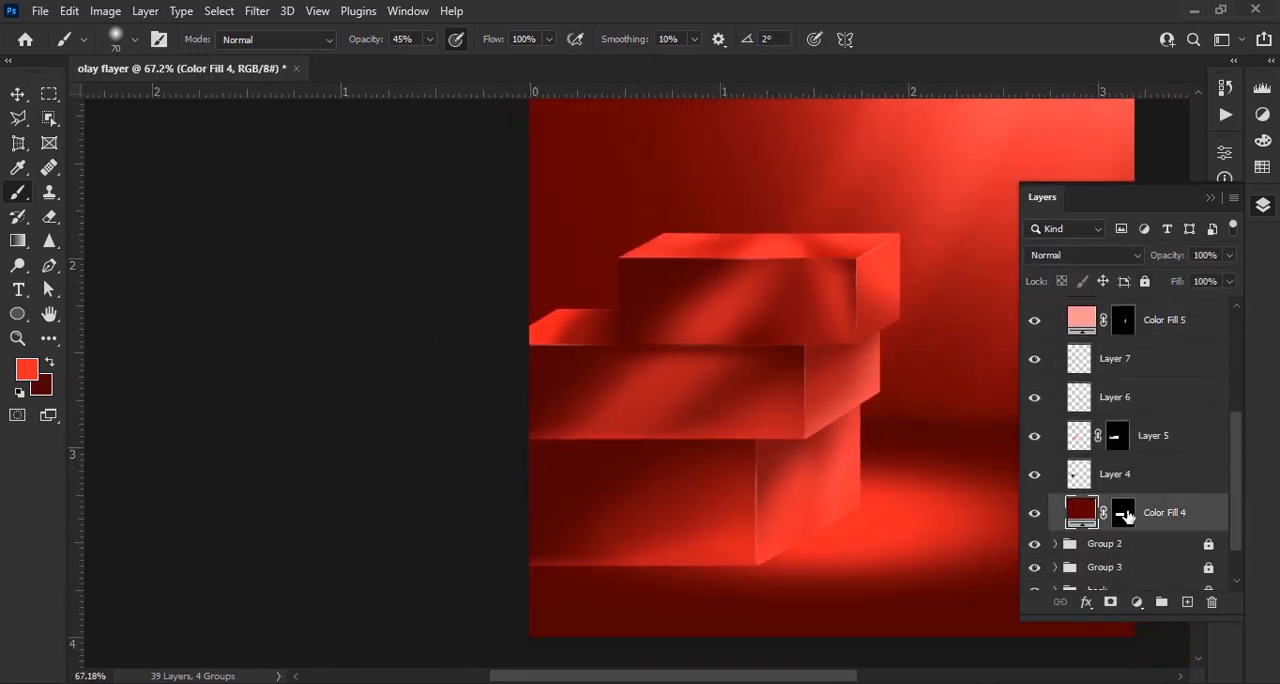
pyautogui.keyDown('ctrl'); pyautogui.click(1123, 515); pyautogui.keyUp('ctrl')
pyautogui.scroll(2, 1146, 478)
pyautogui.click(1146, 456)
pyautogui.scroll(3, 725, 354)
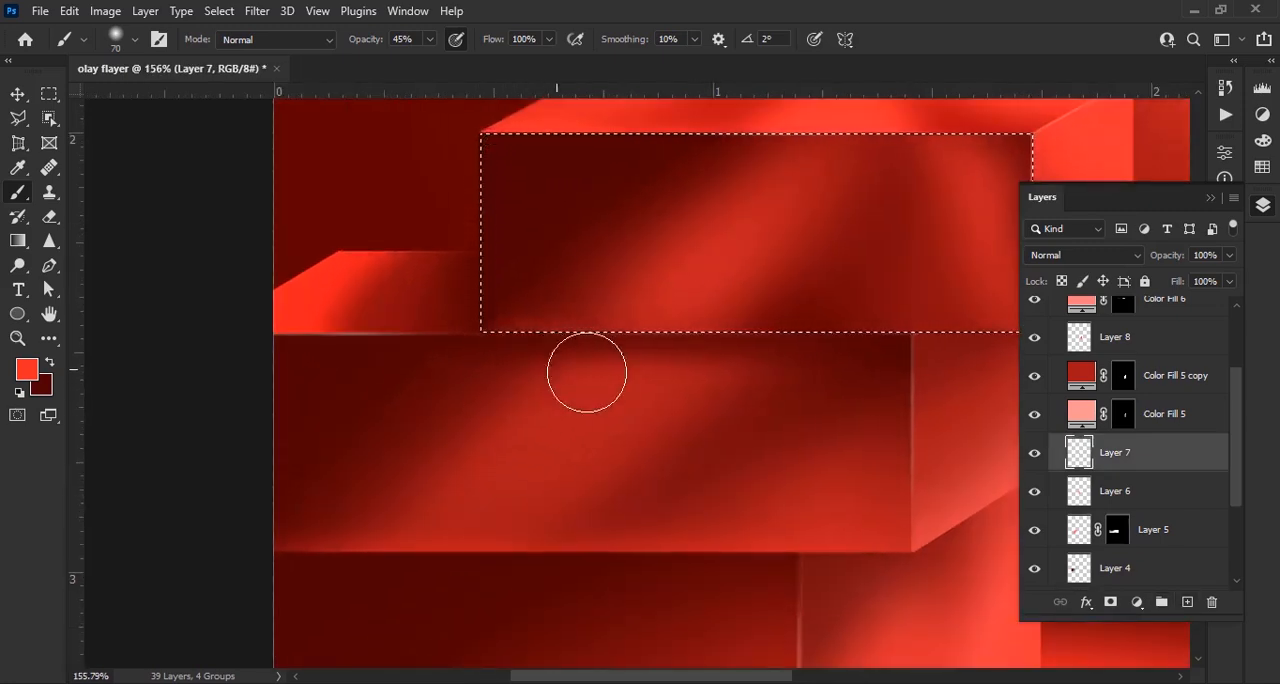
pyautogui.scroll(-4, 663, 449)
pyautogui.press('v')
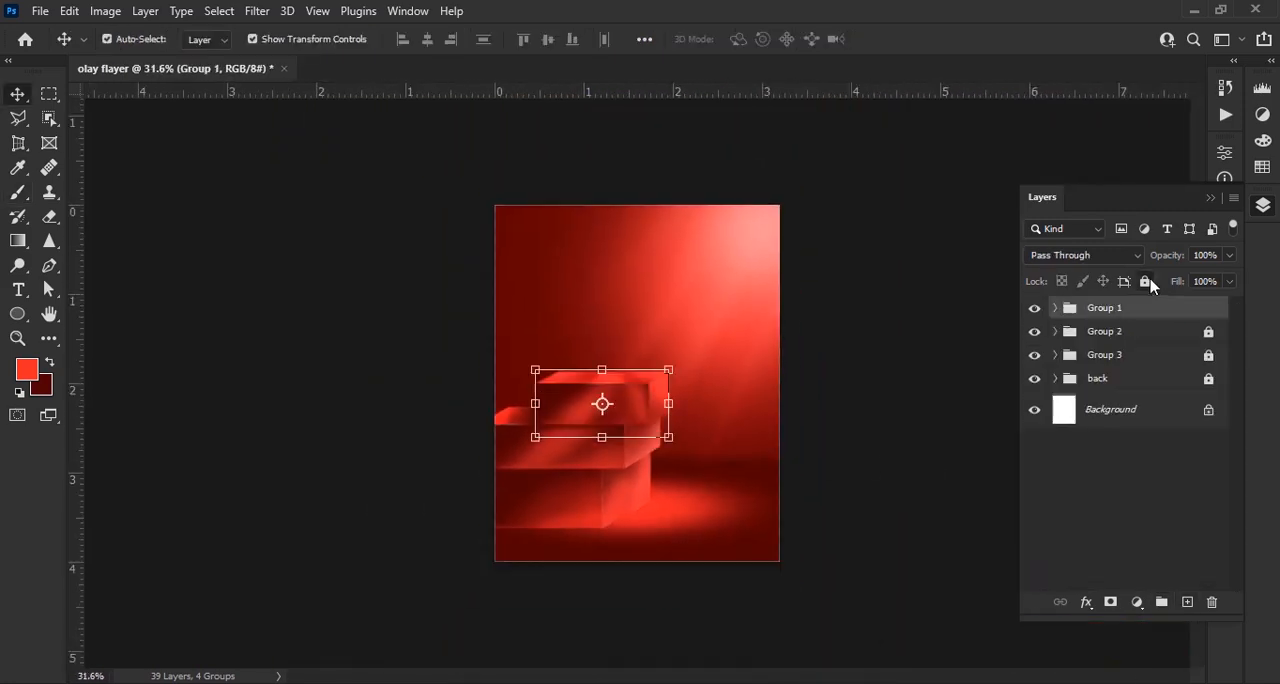
# Add a new empty layer and place it directly beneath Group 3, above the back group
pyautogui.hotkey('ctrl', '0')
pyautogui.scroll(4, 576, 581)
pyautogui.moveTo(576, 581); pyautogui.dragTo(630, 443)
pyautogui.click(1187, 601)
pyautogui.moveTo(1130, 307); pyautogui.dragTo(1134, 385)
pyautogui.scroll(1, 531, 452)
pyautogui.moveTo(504, 544); pyautogui.dragTo(540, 478)
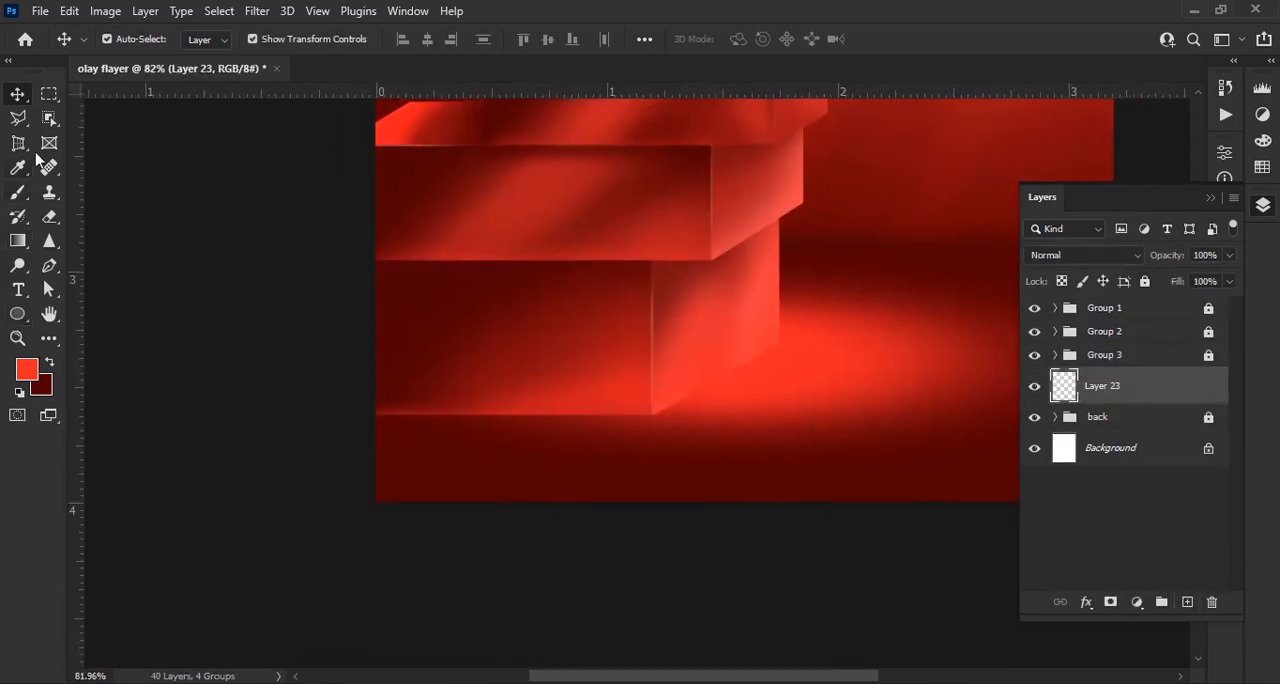
# Outline a triangular shadow area with the Polygonal Lasso, from the bottom block's front corner to the page's lower-left corner and along the block's base
pyautogui.click(18, 118)
pyautogui.scroll(2, 614, 422)
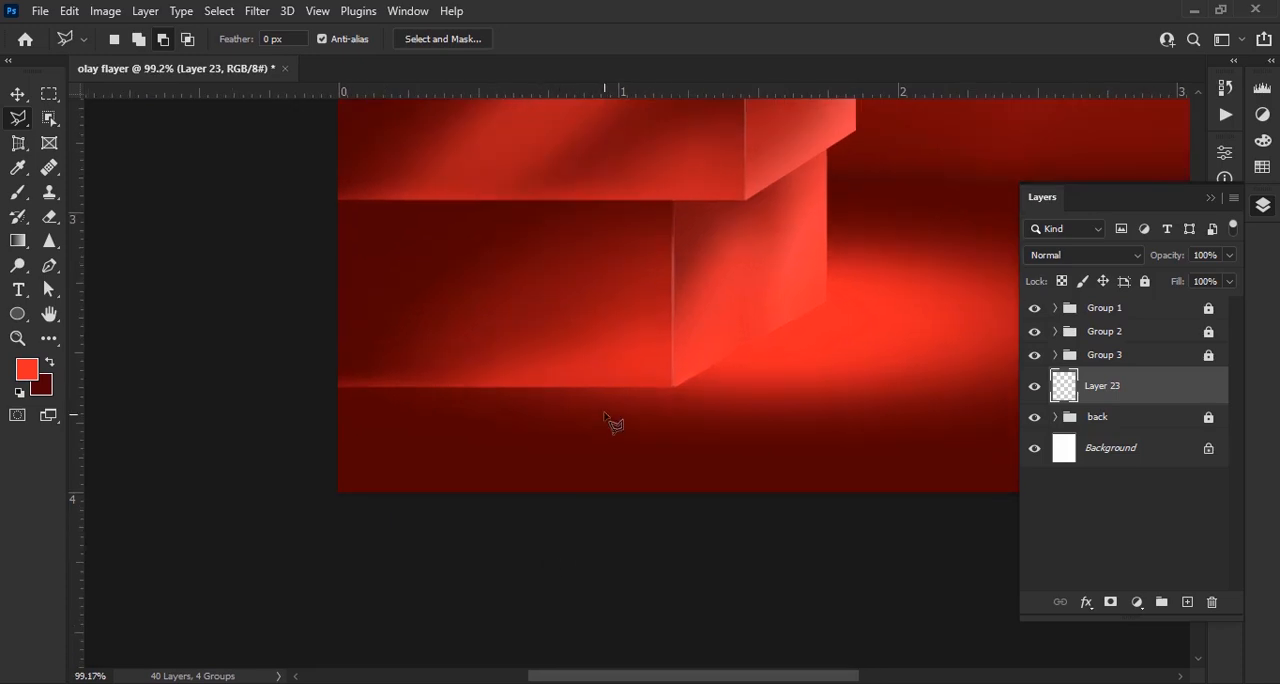
pyautogui.click(677, 378)
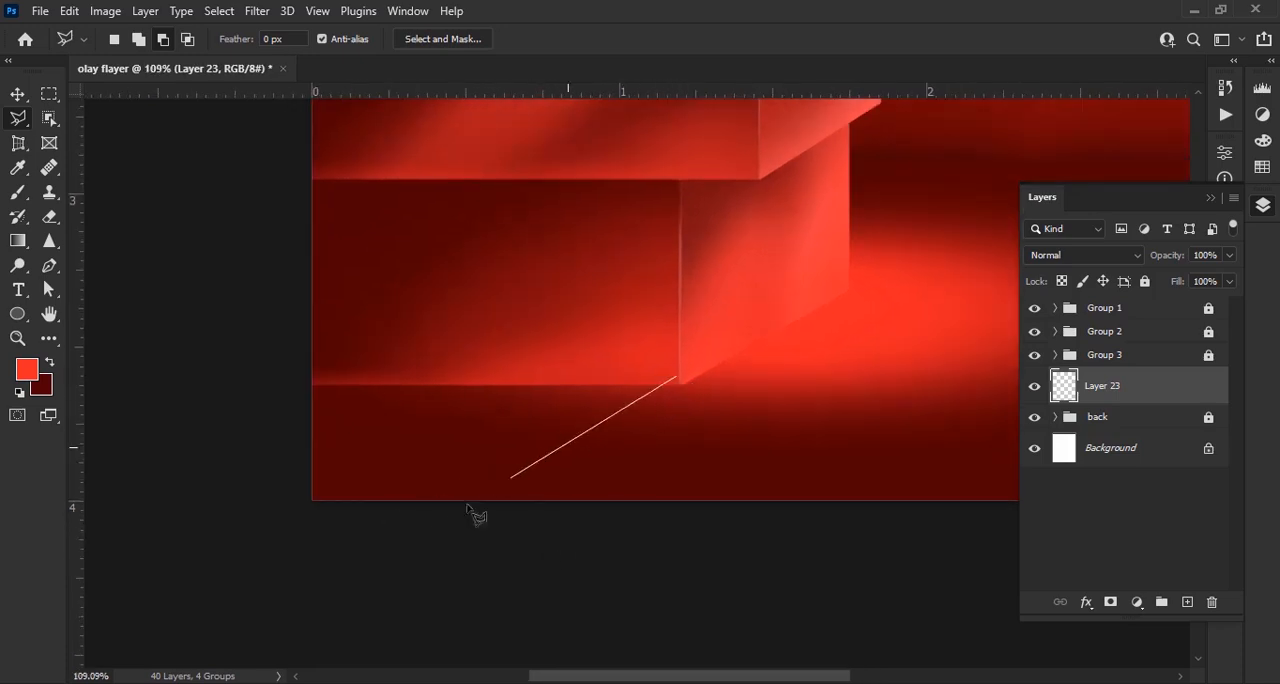
pyautogui.scroll(2, 672, 382)
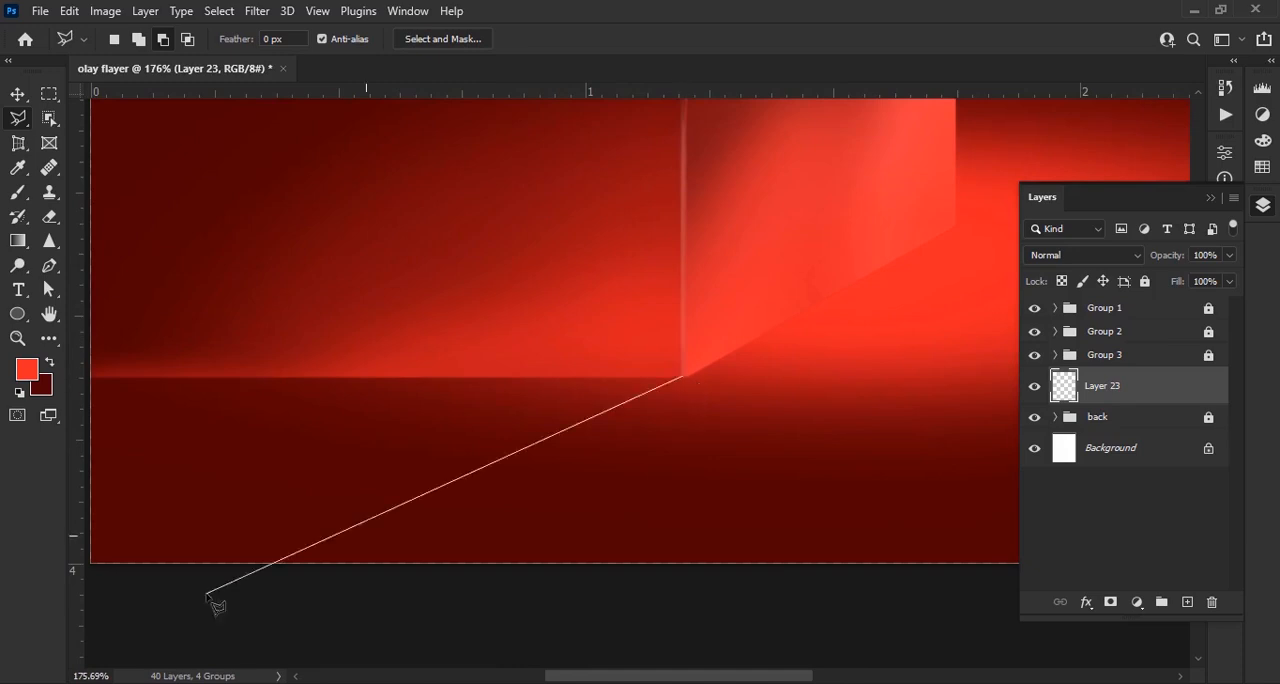
pyautogui.moveTo(207, 597); pyautogui.dragTo(416, 544)
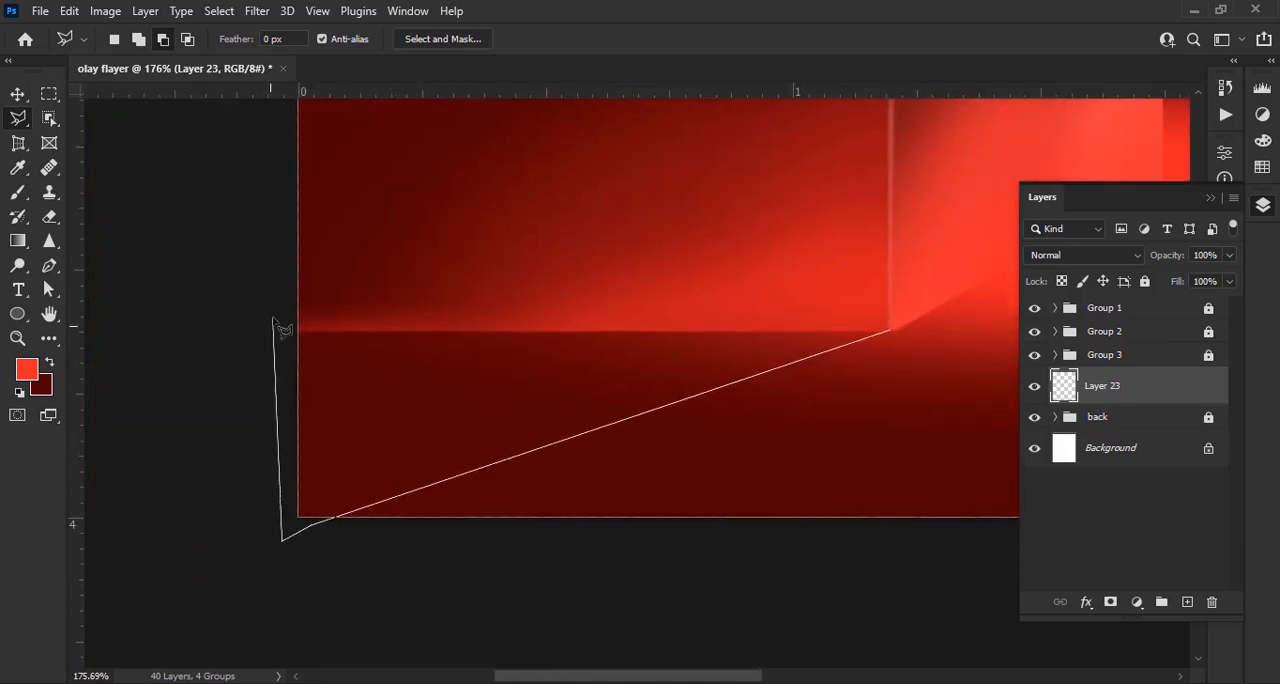
pyautogui.click(889, 331)
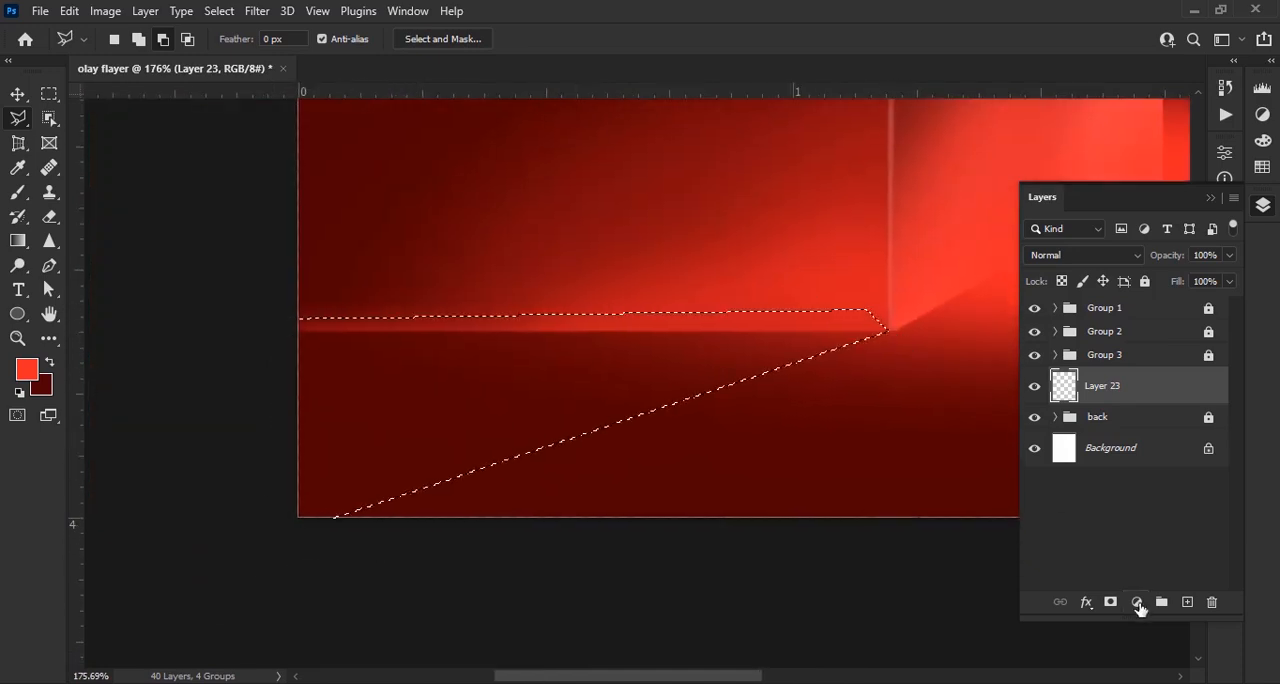
# Fill the triangular selection with a Solid Color layer in a very dark red, darker than the floor
pyautogui.click(1136, 602)
pyautogui.click(1128, 277)
pyautogui.click(506, 151)
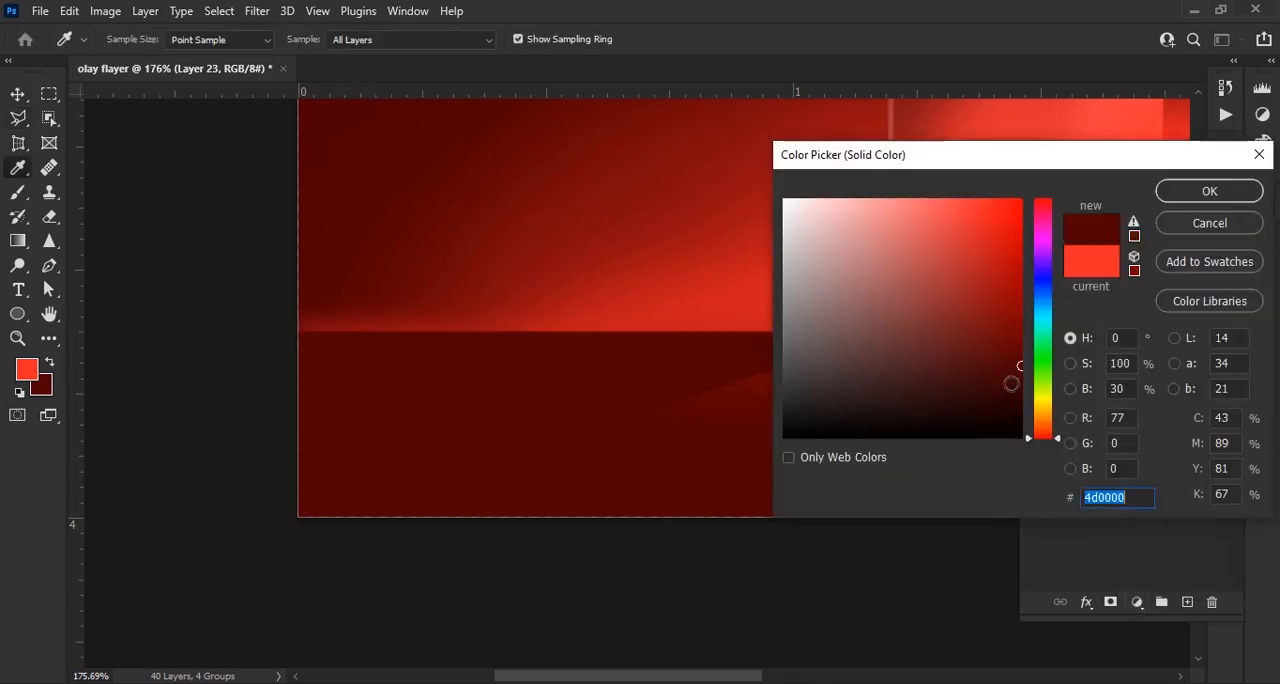
pyautogui.click(1018, 392)
pyautogui.click(1209, 190)
# Convert the triangular shadow fill to a smart object and soften its edges with a light Gaussian Blur
pyautogui.click(257, 10)
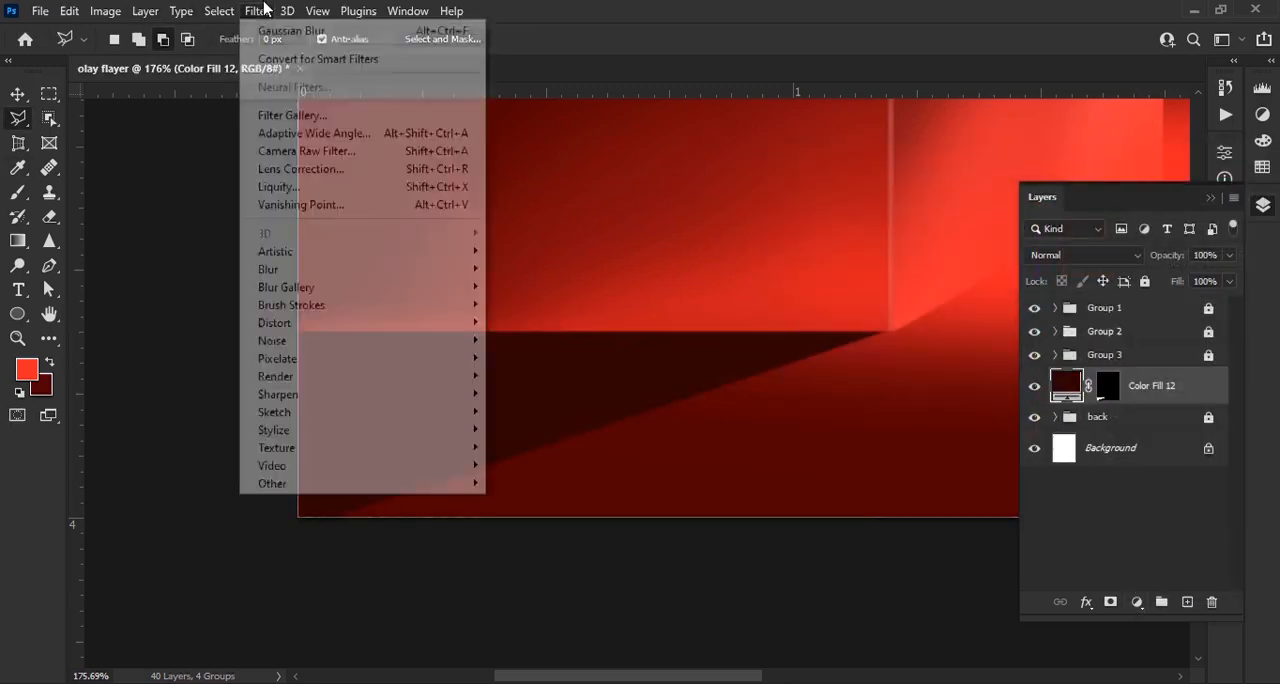
pyautogui.moveTo(420, 266)
pyautogui.click(540, 336)
pyautogui.click(611, 274)
pyautogui.moveTo(848, 181); pyautogui.dragTo(1030, 159)
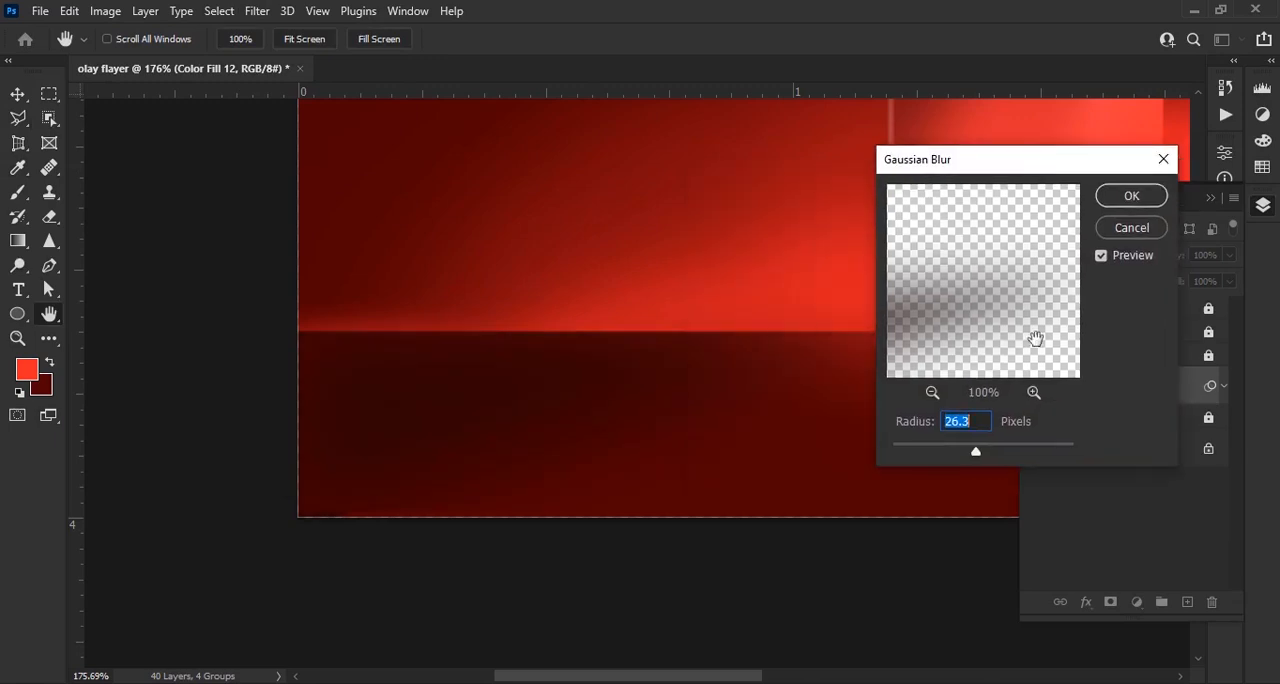
pyautogui.moveTo(917, 444); pyautogui.dragTo(921, 444)
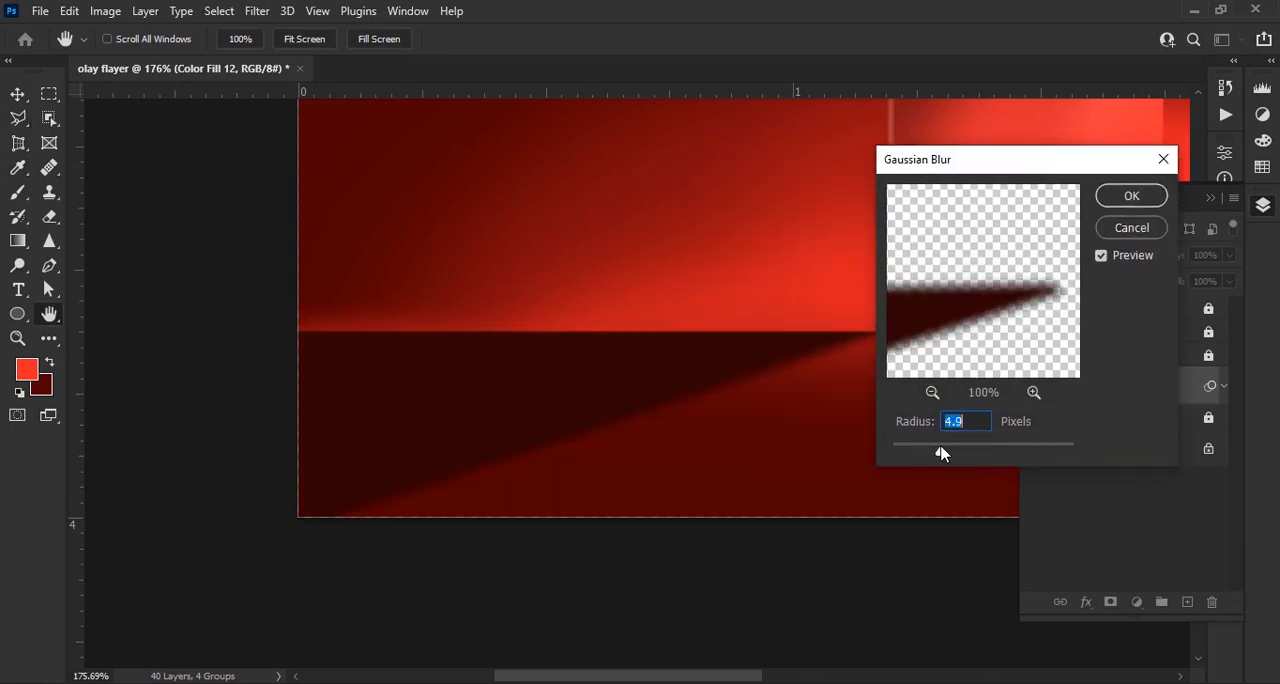
pyautogui.click(1148, 197)
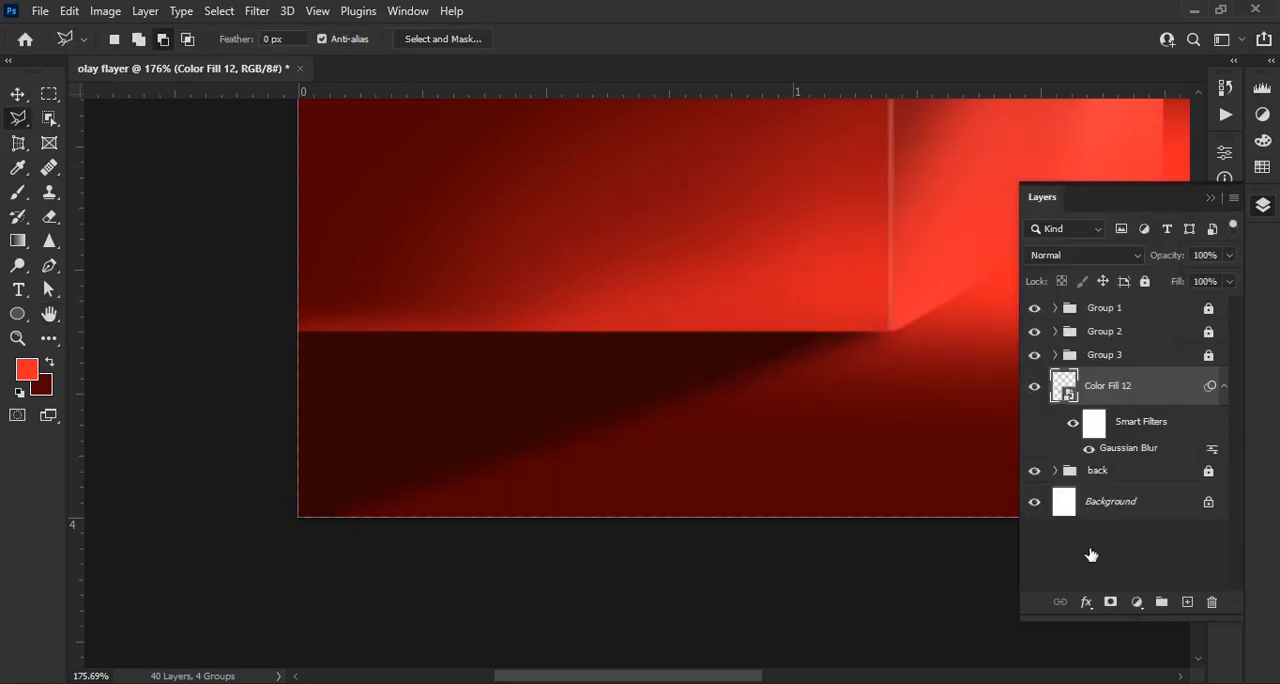
# Add a new layer above the floor shadow and select a thin strip along the bottom block's front base edge with the Polygonal Lasso
pyautogui.click(1187, 602)
pyautogui.scroll(3, 340, 328)
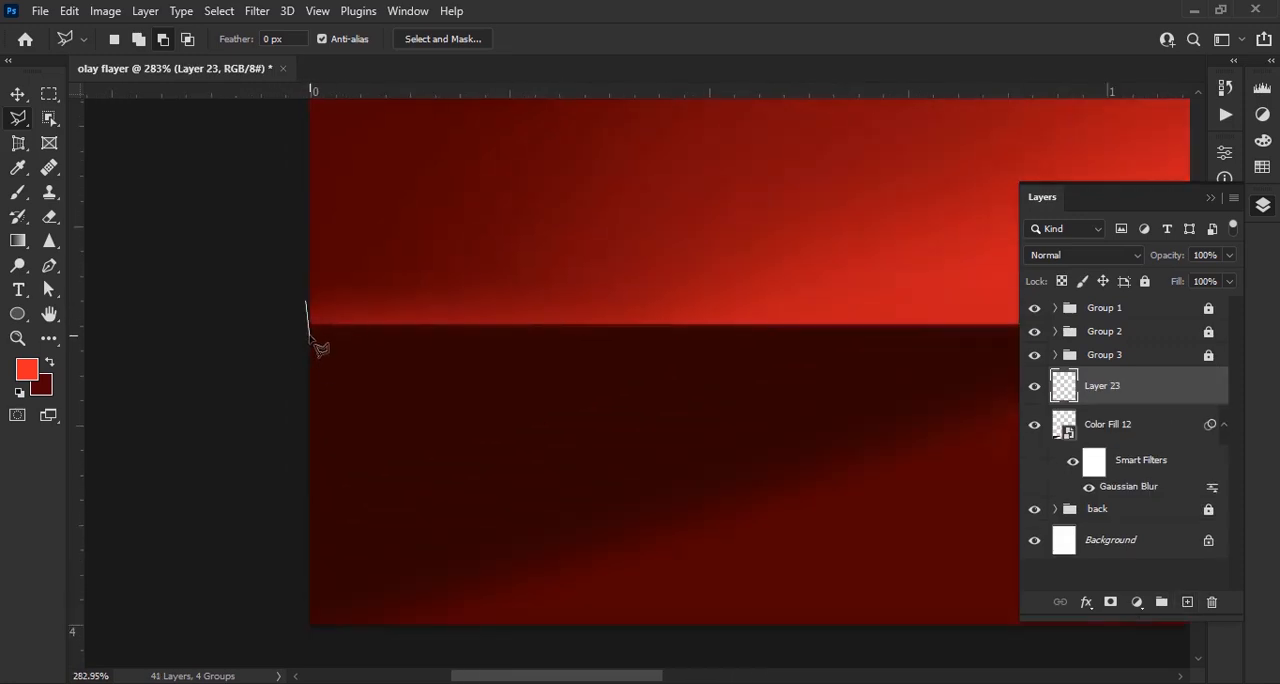
pyautogui.moveTo(848, 343); pyautogui.dragTo(449, 371)
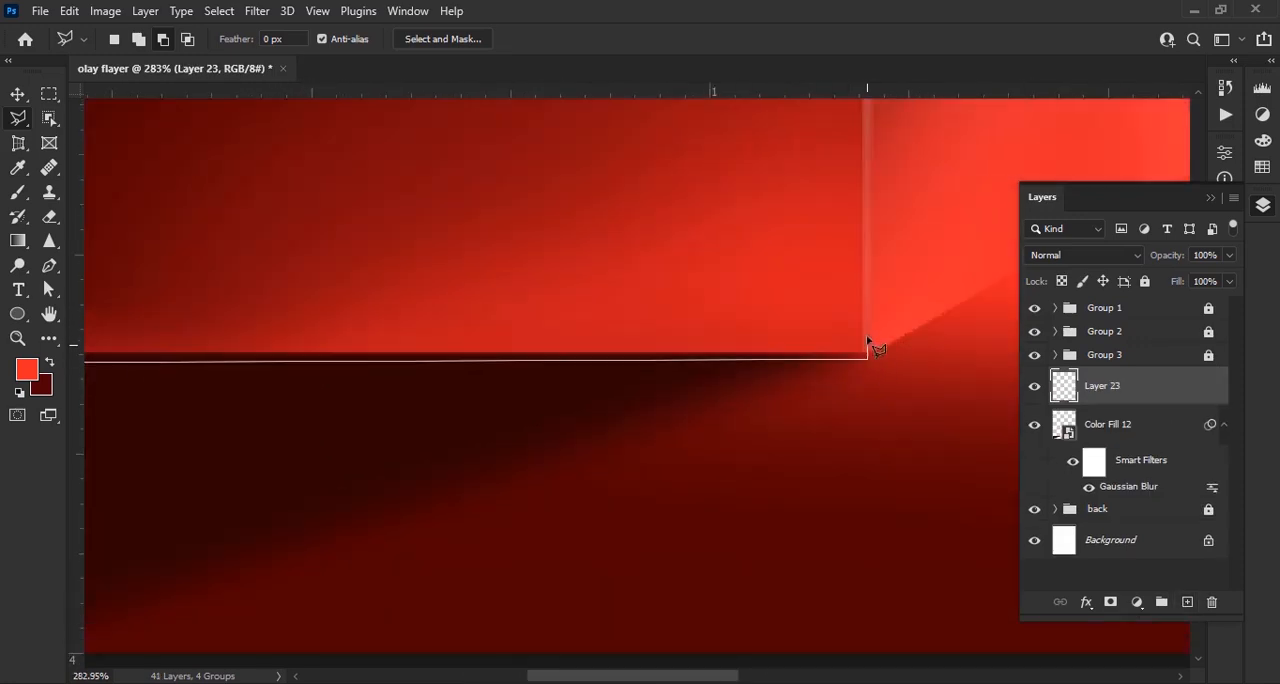
pyautogui.click(867, 335)
pyautogui.moveTo(108, 368); pyautogui.dragTo(457, 424)
pyautogui.click(270, 392)
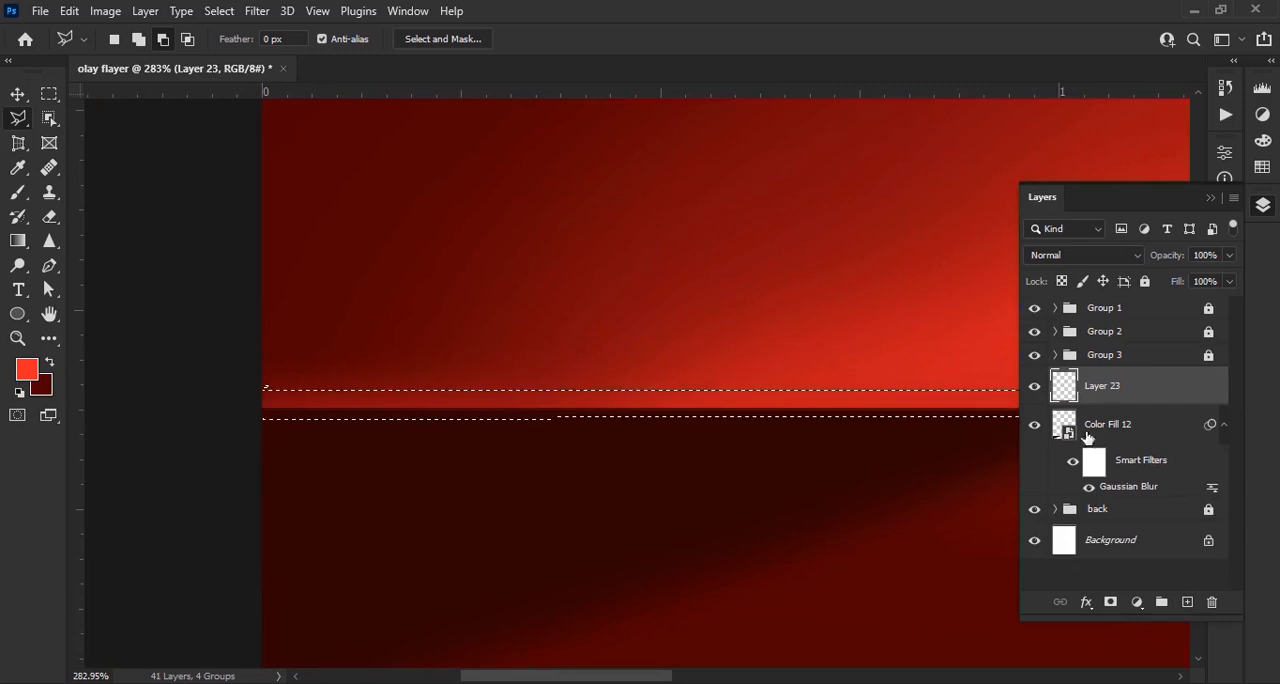
# Fill the thin strip with a black (000000) Solid Color layer as a contact shadow, and deselect the layer
pyautogui.click(1137, 602)
pyautogui.click(1150, 261)
pyautogui.write('000000')
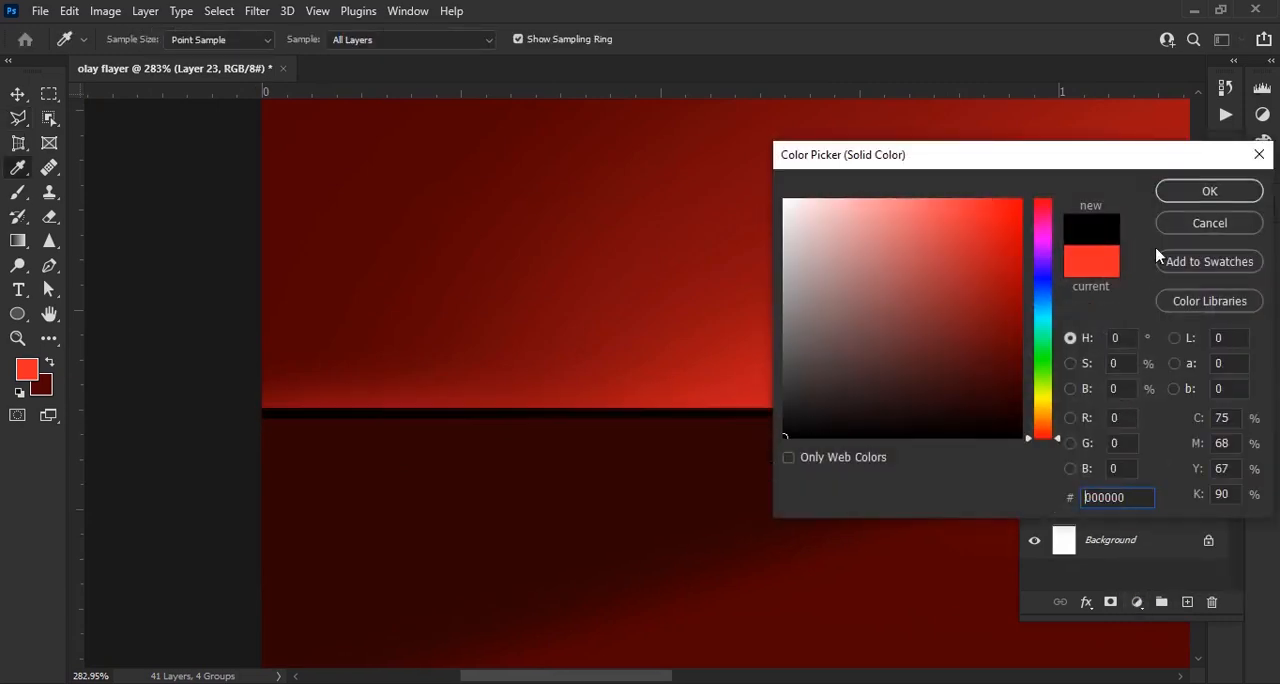
pyautogui.click(1210, 192)
pyautogui.scroll(-3, 666, 451)
pyautogui.scroll(3, 851, 420)
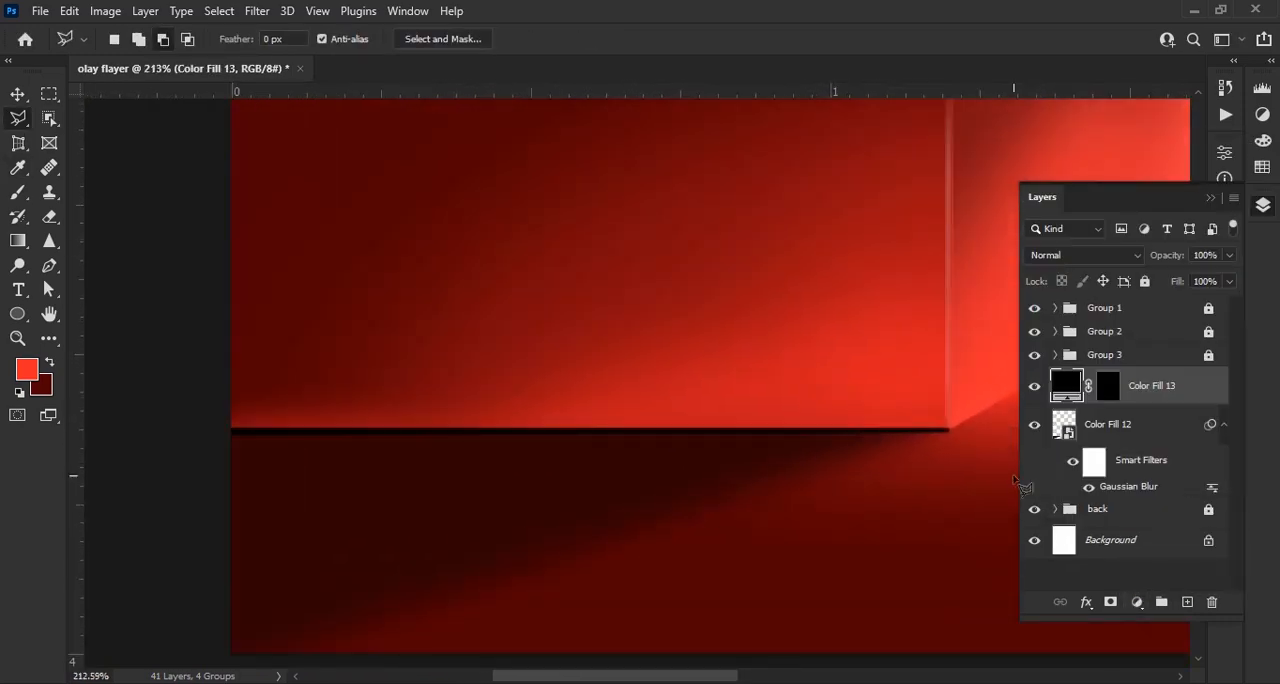
pyautogui.press('v')
pyautogui.scroll(1, 972, 469)
pyautogui.click(928, 469)
pyautogui.scroll(-5, 702, 450)
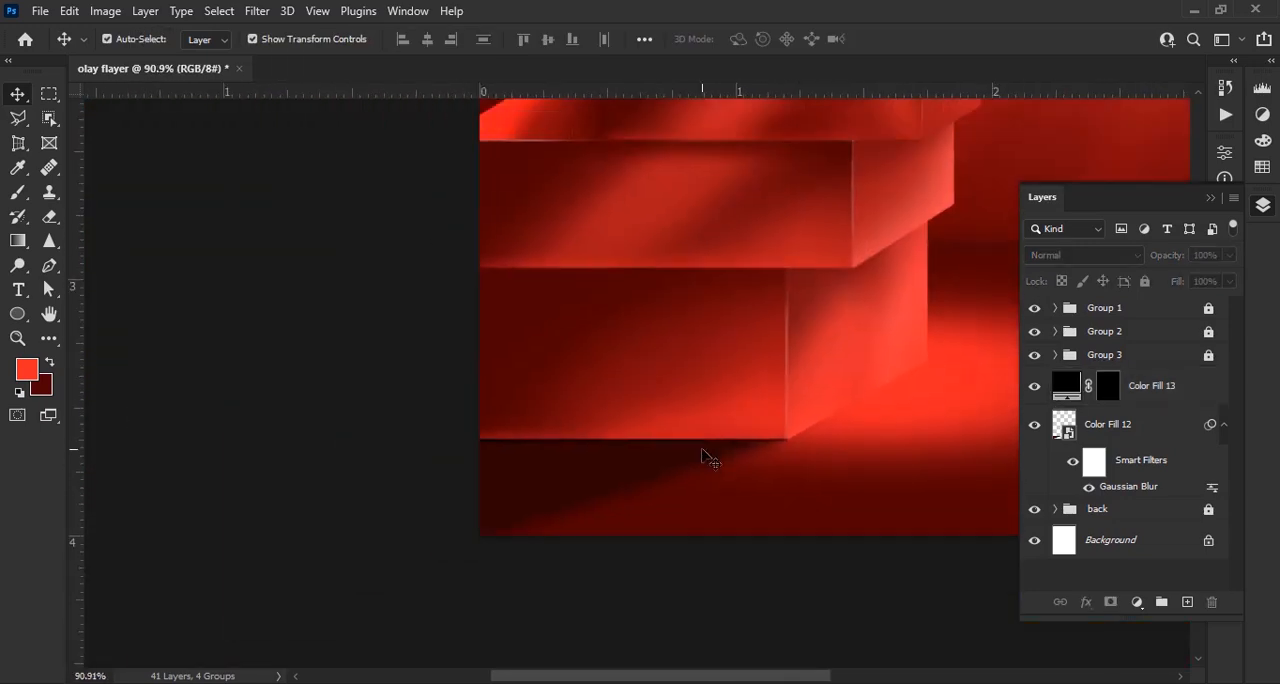
# Convert the black contact-shadow strip to a smart object and apply a Gaussian Blur with a 1.4 px radius
pyautogui.click(1178, 398)
pyautogui.click(257, 11)
pyautogui.moveTo(345, 269)
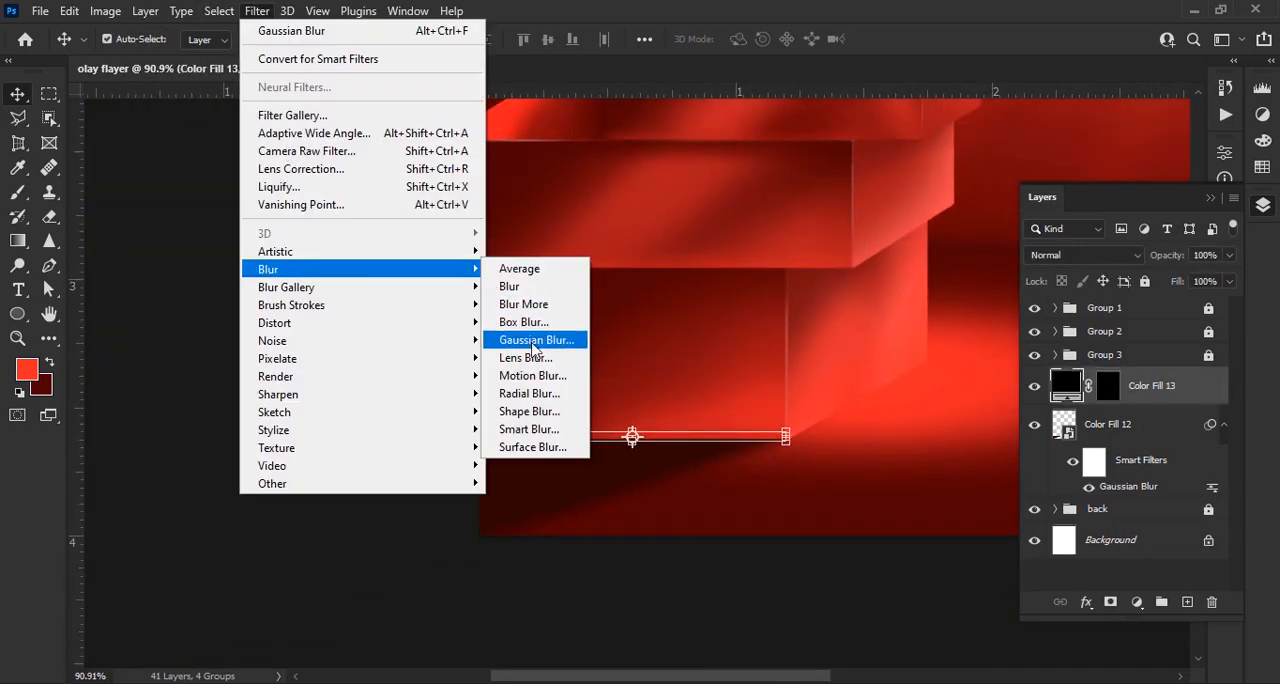
pyautogui.click(537, 329)
pyautogui.press('Return')
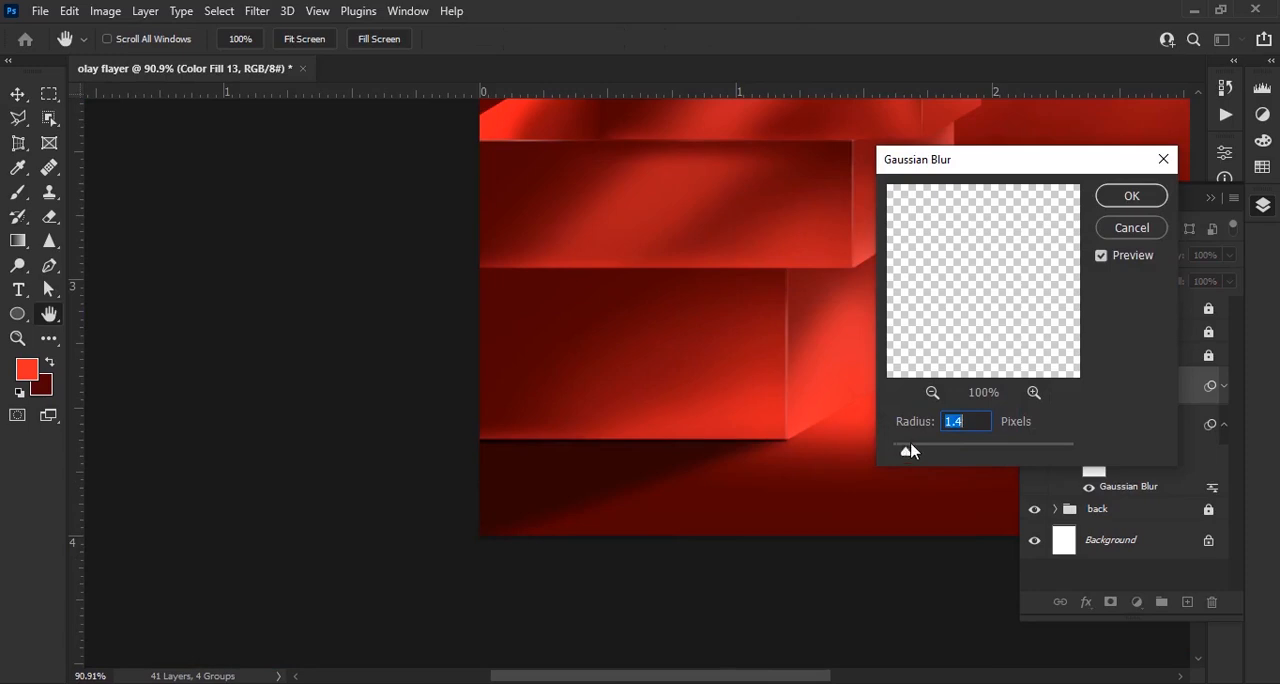
pyautogui.click(1132, 196)
pyautogui.scroll(6, 678, 438)
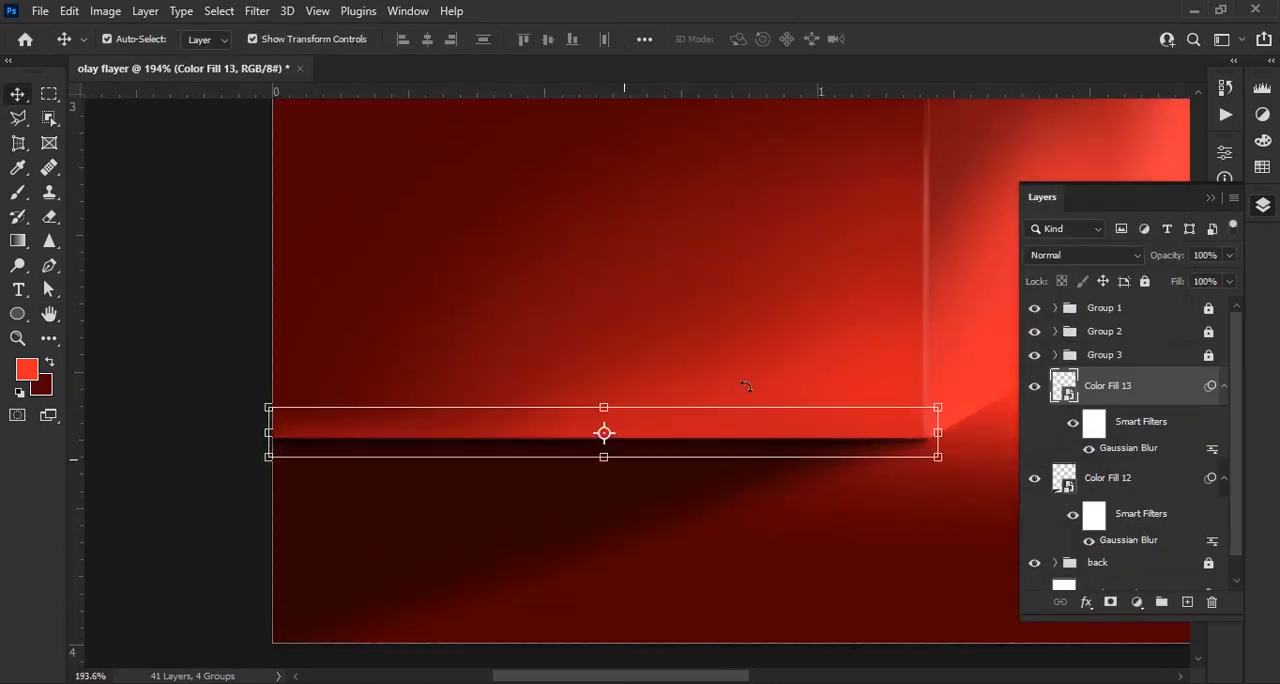
pyautogui.click(788, 335)
# Add a new layer directly above the back group and ready the Polygonal Lasso at the bottom block's lower front corner
pyautogui.scroll(-9, 608, 488)
pyautogui.scroll(-2, 614, 493)
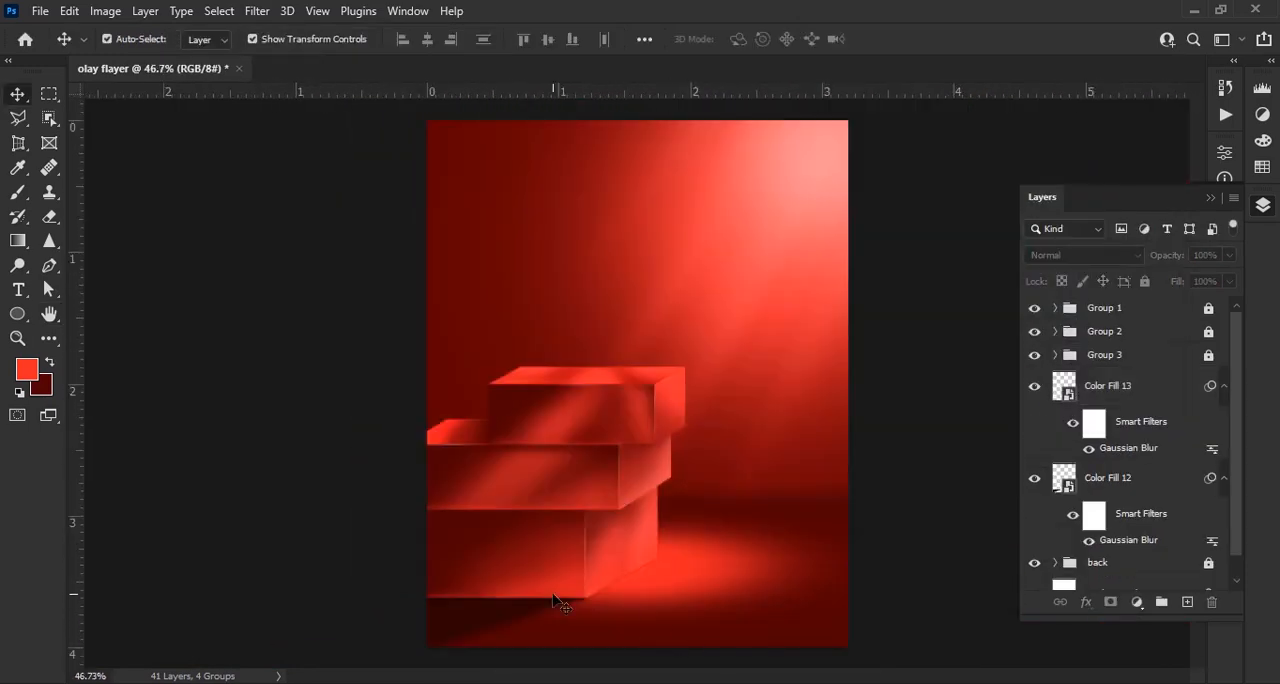
pyautogui.scroll(4, 560, 605)
pyautogui.scroll(-1, 1140, 445)
pyautogui.scroll(1, 1130, 470)
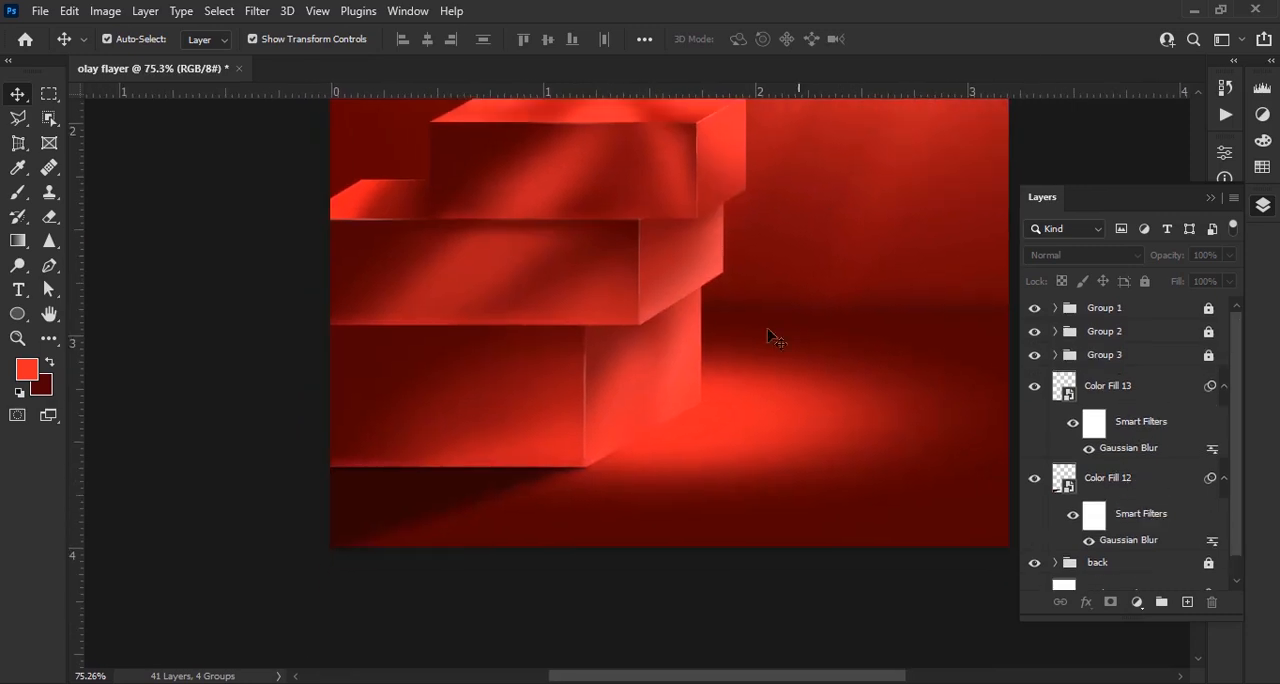
pyautogui.scroll(-1, 1131, 532)
pyautogui.click(1135, 540)
pyautogui.click(1187, 602)
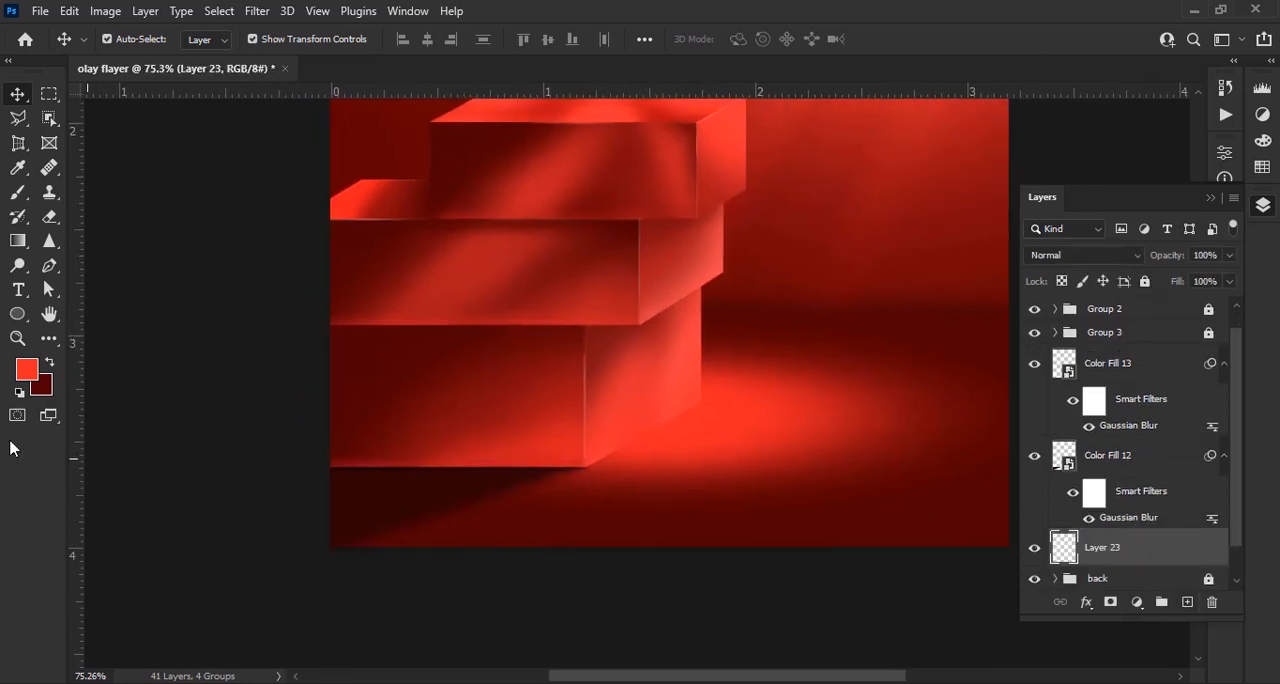
pyautogui.click(18, 118)
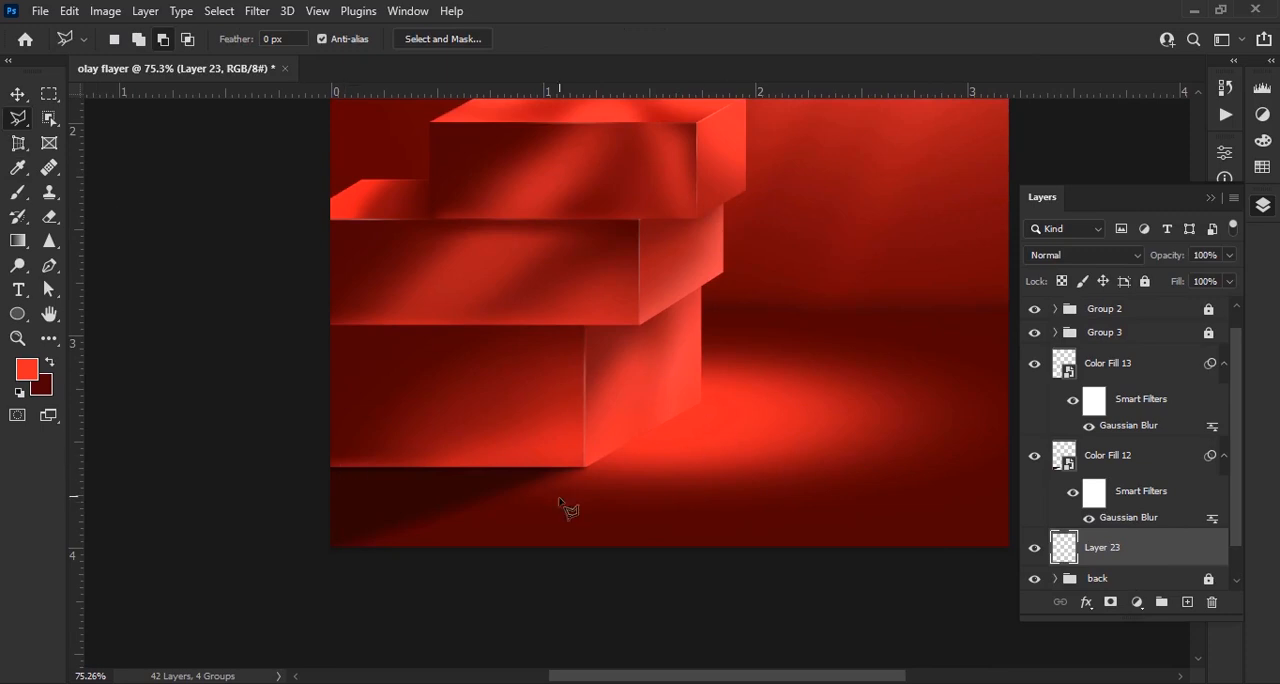
pyautogui.scroll(5, 562, 503)
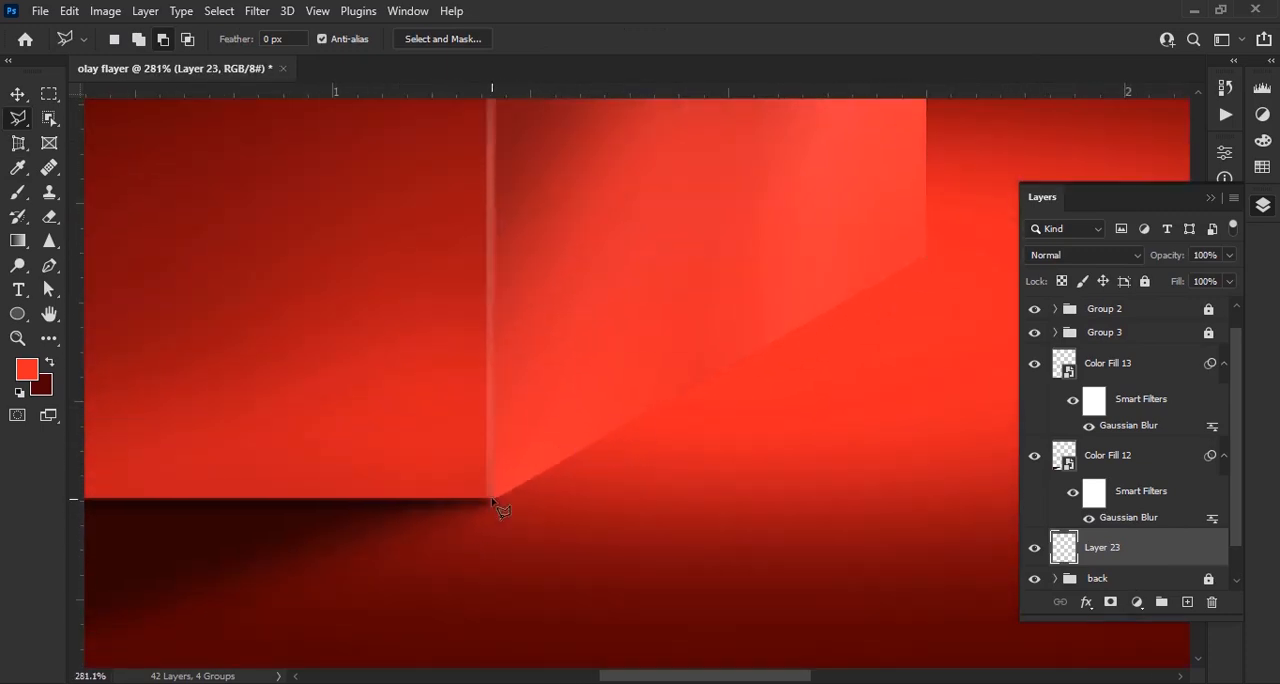
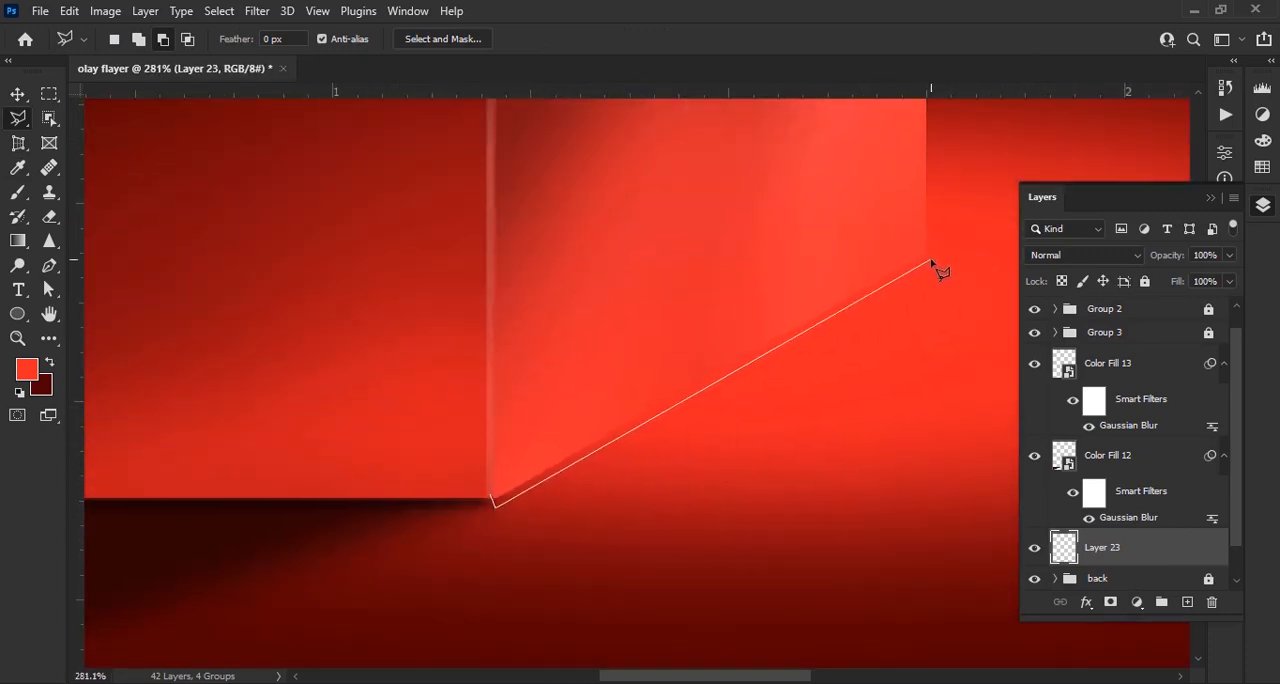
# Close the thin selection along the bottom block's right side base edge and fill it with a dark red (430000) Solid Color layer
pyautogui.click(492, 498)
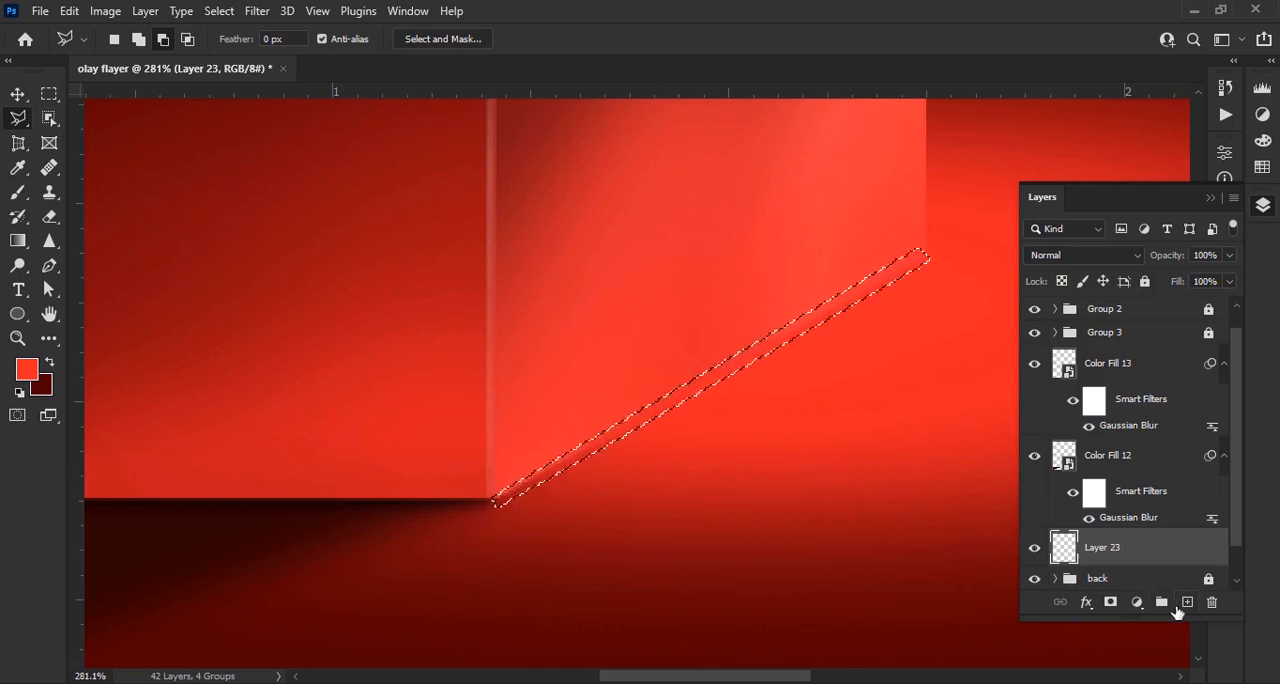
pyautogui.click(1136, 602)
pyautogui.click(1171, 266)
pyautogui.click(983, 435)
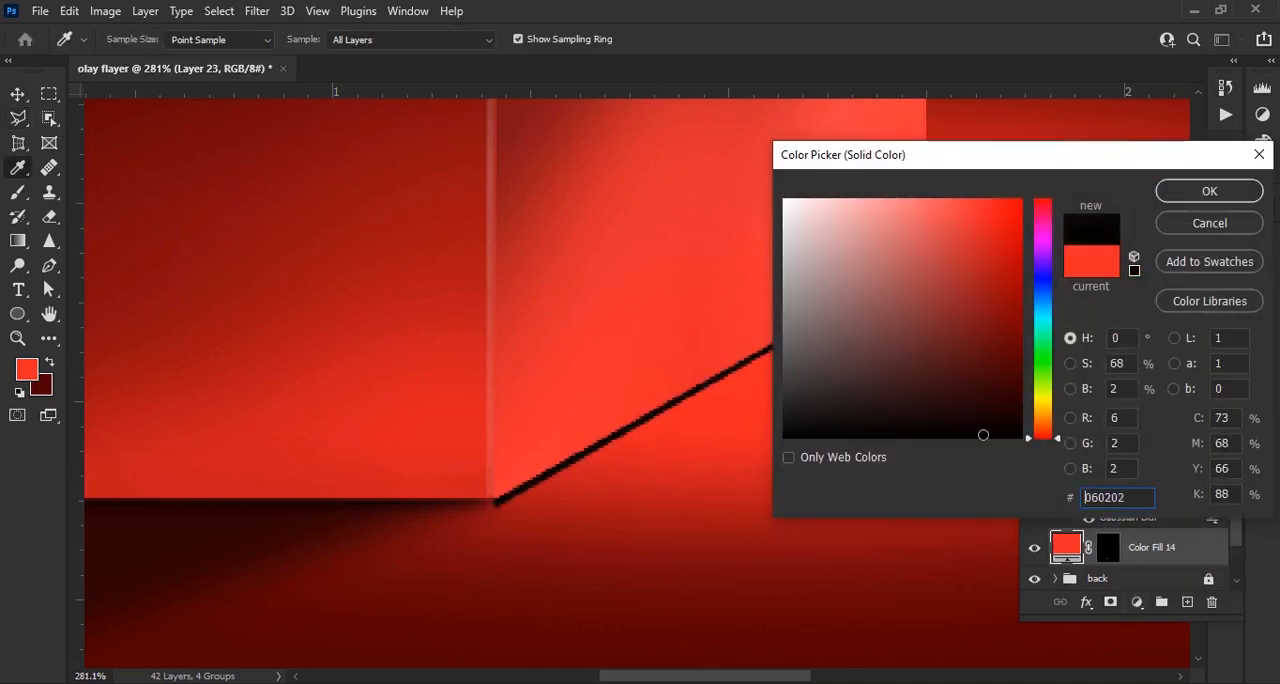
pyautogui.click(1238, 194)
# Convert the dark red contact-shadow strip to a smart object and apply a Gaussian Blur with a 2.5 px radius
pyautogui.click(257, 11)
pyautogui.moveTo(290, 266)
pyautogui.click(530, 334)
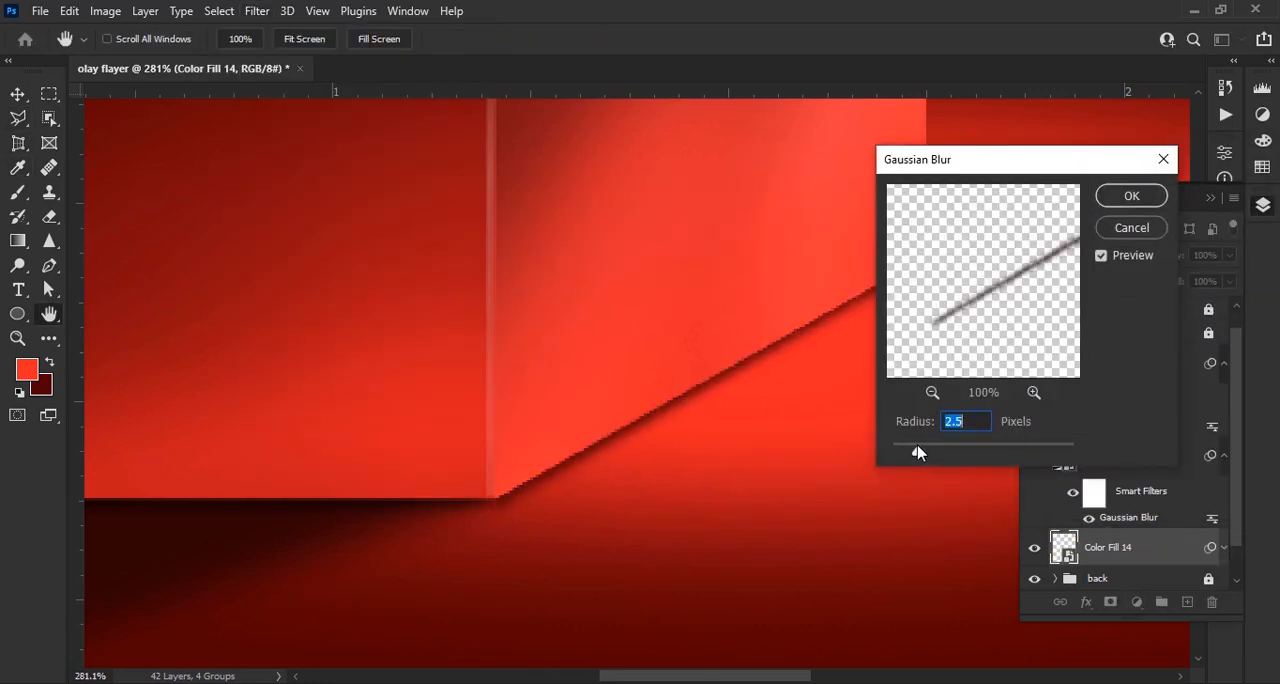
pyautogui.click(1131, 196)
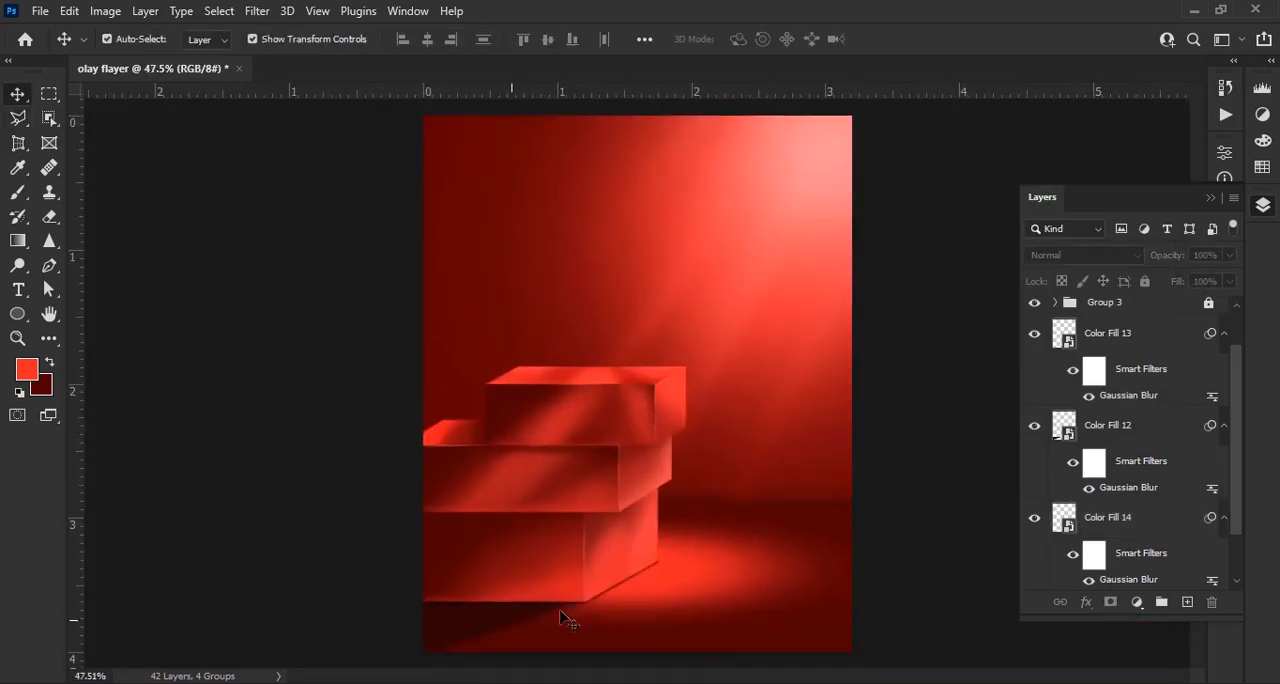
# Group the three floor-shadow fill layers into a group named shadow and lock the group
pyautogui.scroll(5, 643, 614)
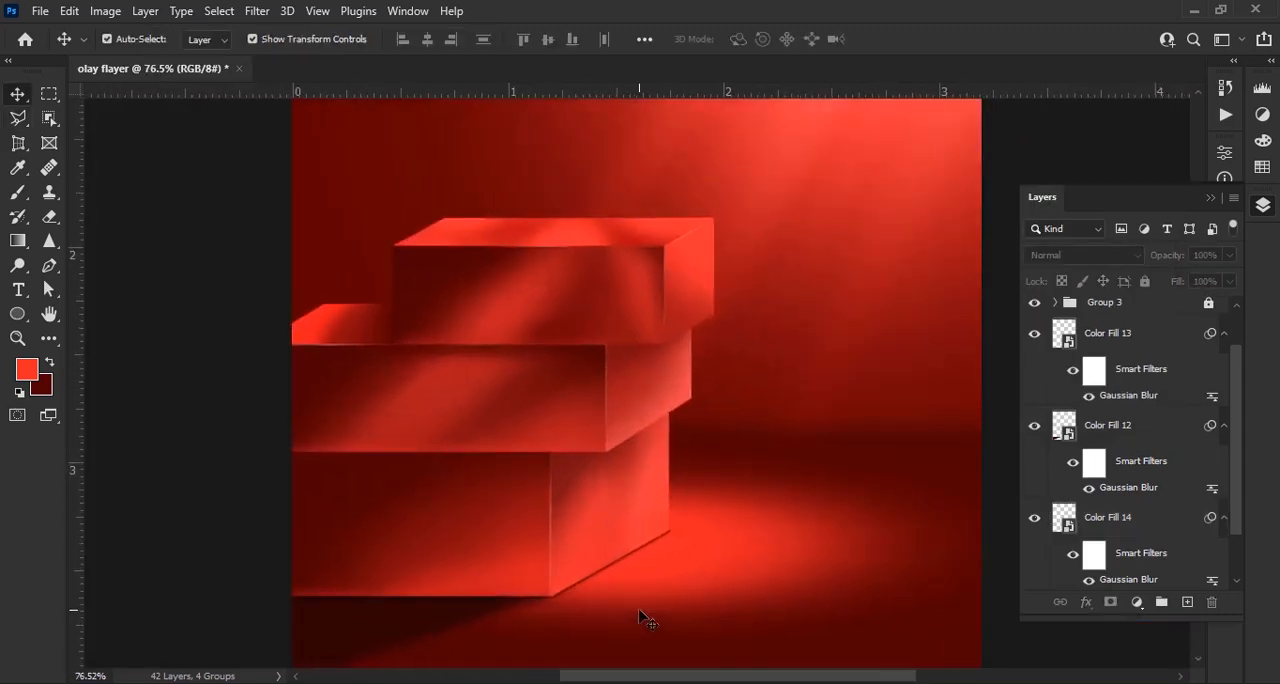
pyautogui.scroll(-5, 643, 614)
pyautogui.click(1188, 338)
pyautogui.keyDown('shift'); pyautogui.click(1086, 520); pyautogui.keyUp('shift')
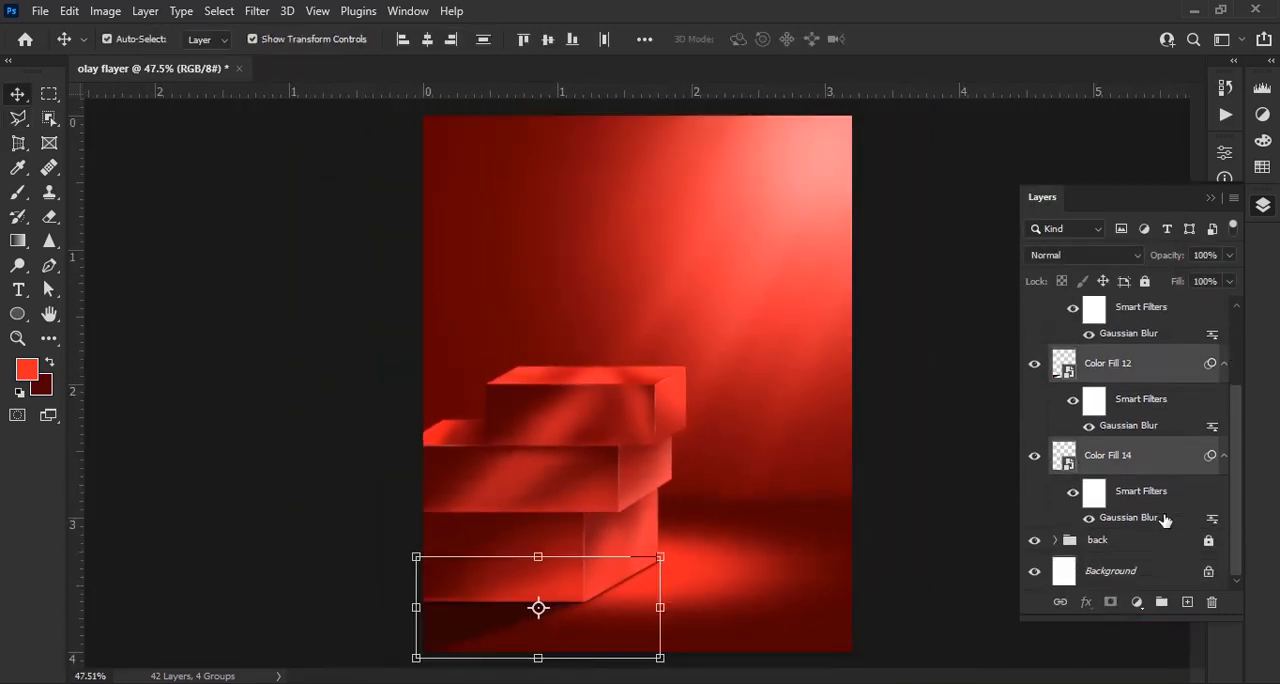
pyautogui.hotkey('ctrl', 'g')
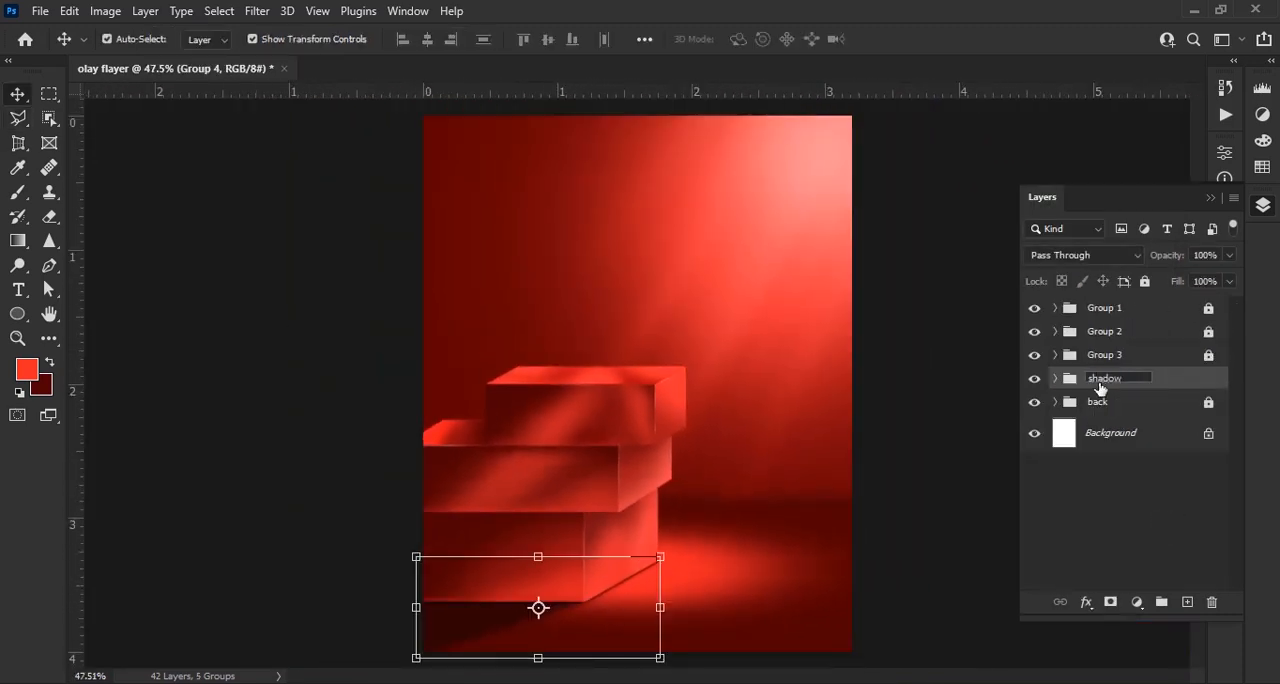
pyautogui.click(1145, 281)
# Bring the olay jar image into the flyer document and move its layer above Group 1
pyautogui.scroll(-3, 546, 471)
pyautogui.hotkey('alt', 'Tab')
pyautogui.moveTo(213, 137); pyautogui.dragTo(620, 320)
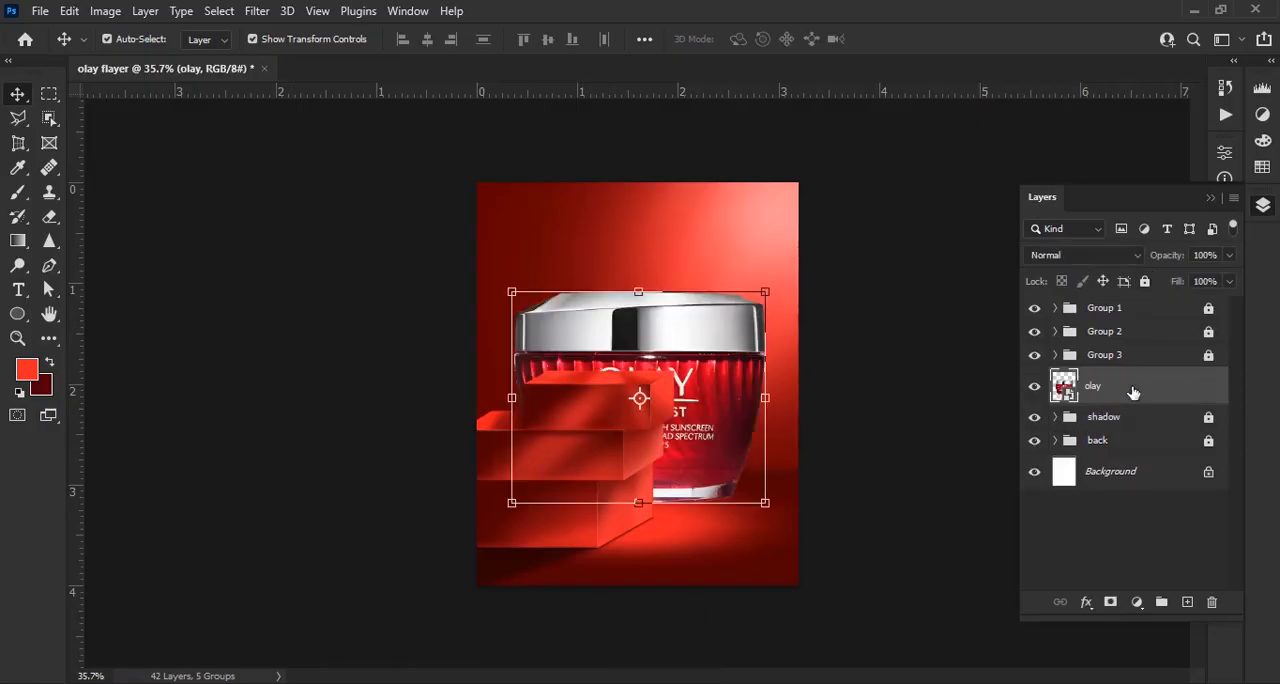
pyautogui.moveTo(1134, 394); pyautogui.dragTo(1122, 298)
# Scale the jar down to 9.49% and stand it on the top block's upper face
pyautogui.scroll(2, 825, 402)
pyautogui.moveTo(823, 403); pyautogui.dragTo(628, 386)
pyautogui.moveTo(872, 401); pyautogui.dragTo(738, 397)
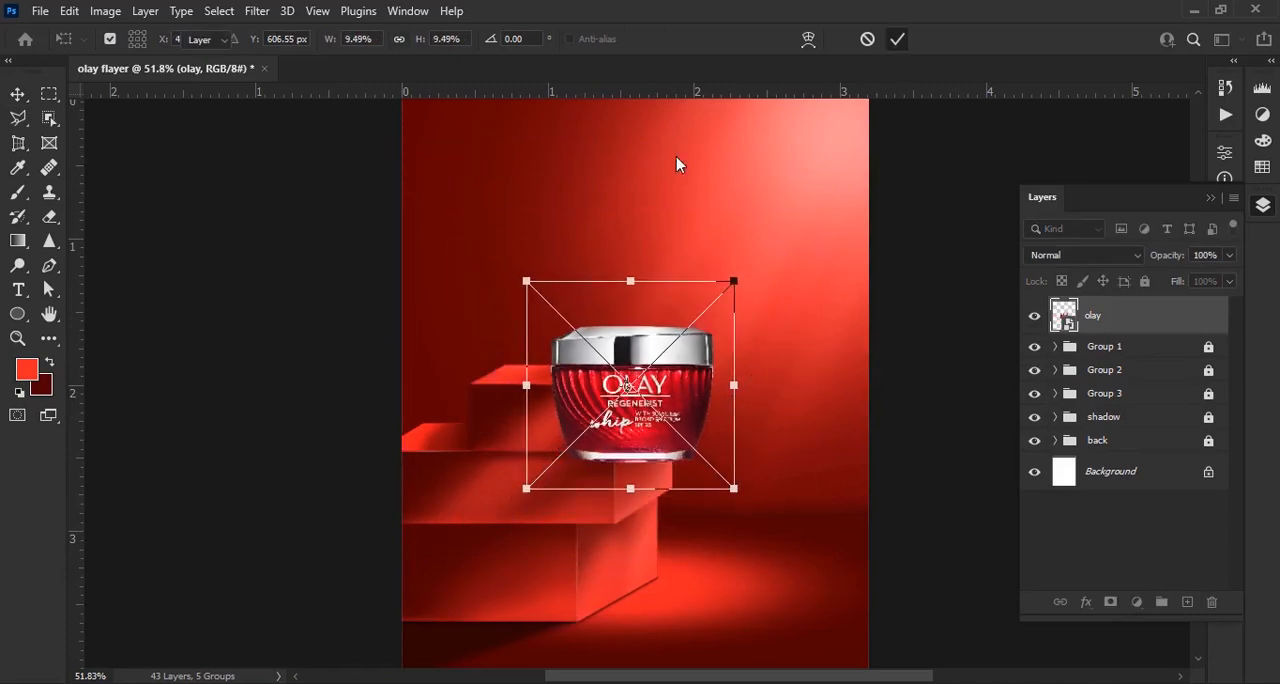
pyautogui.scroll(2, 684, 200)
pyautogui.moveTo(737, 537); pyautogui.dragTo(680, 412)
pyautogui.scroll(2, 608, 504)
pyautogui.scroll(3, 608, 507)
pyautogui.scroll(-11, 681, 411)
pyautogui.click(386, 506)
# Scale the jar down slightly so it fits the top block
pyautogui.scroll(-5, 752, 464)
pyautogui.scroll(5, 595, 340)
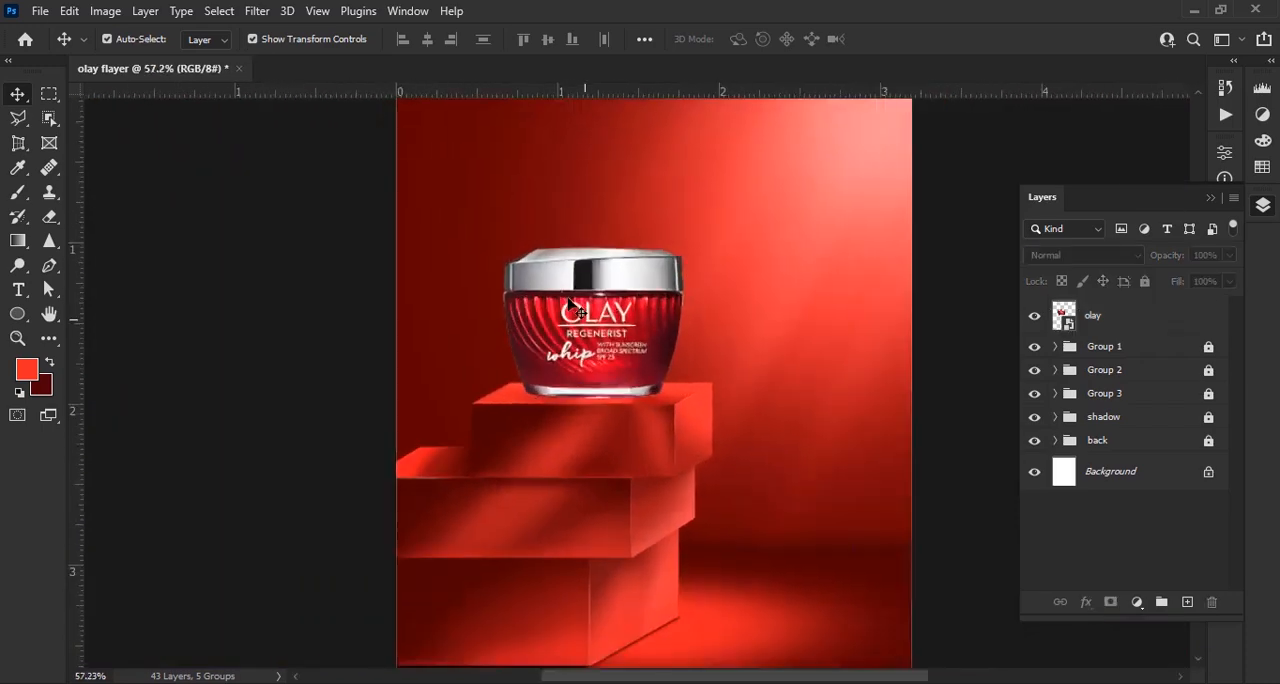
pyautogui.scroll(-3, 569, 303)
pyautogui.scroll(4, 575, 310)
pyautogui.click(590, 320)
pyautogui.hotkey('ctrl', 't')
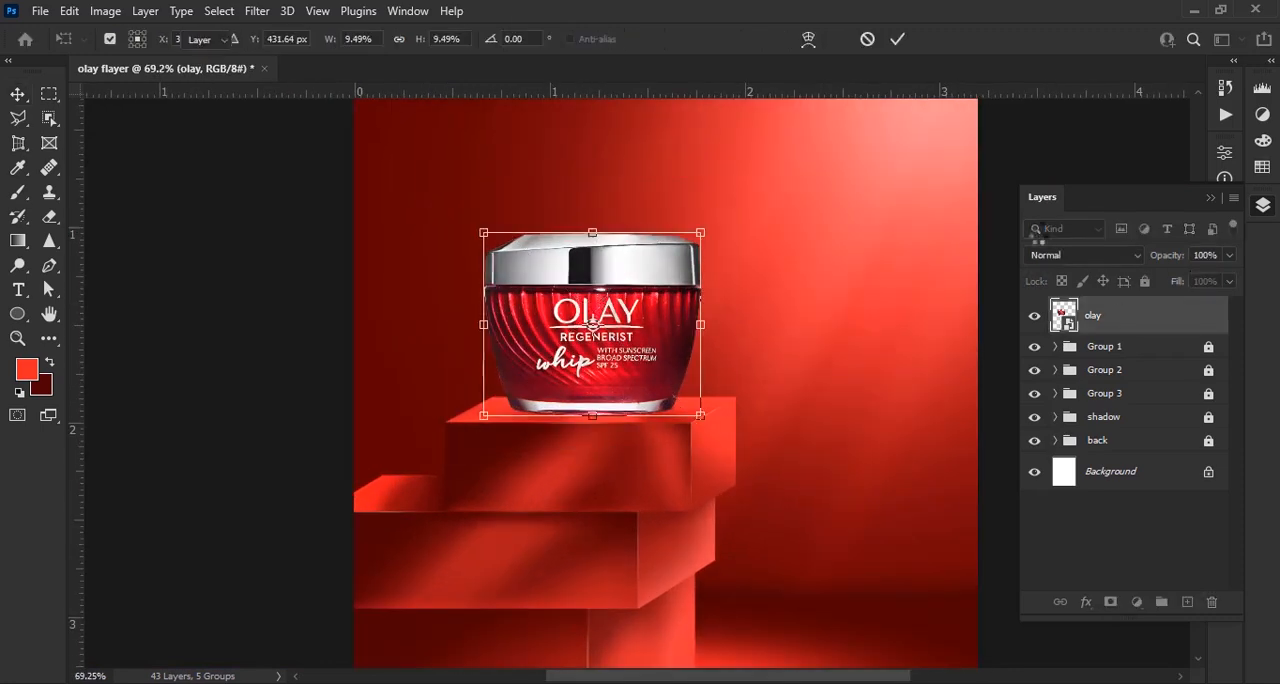
pyautogui.rightClick(1135, 315)
pyautogui.click(1086, 194)
pyautogui.hotkey('ctrl', 't')
pyautogui.moveTo(593, 232); pyautogui.dragTo(598, 235)
pyautogui.click(897, 38)
# Nudge the jar three steps down and one step left to seat it on the top block
pyautogui.scroll(3, 590, 362)
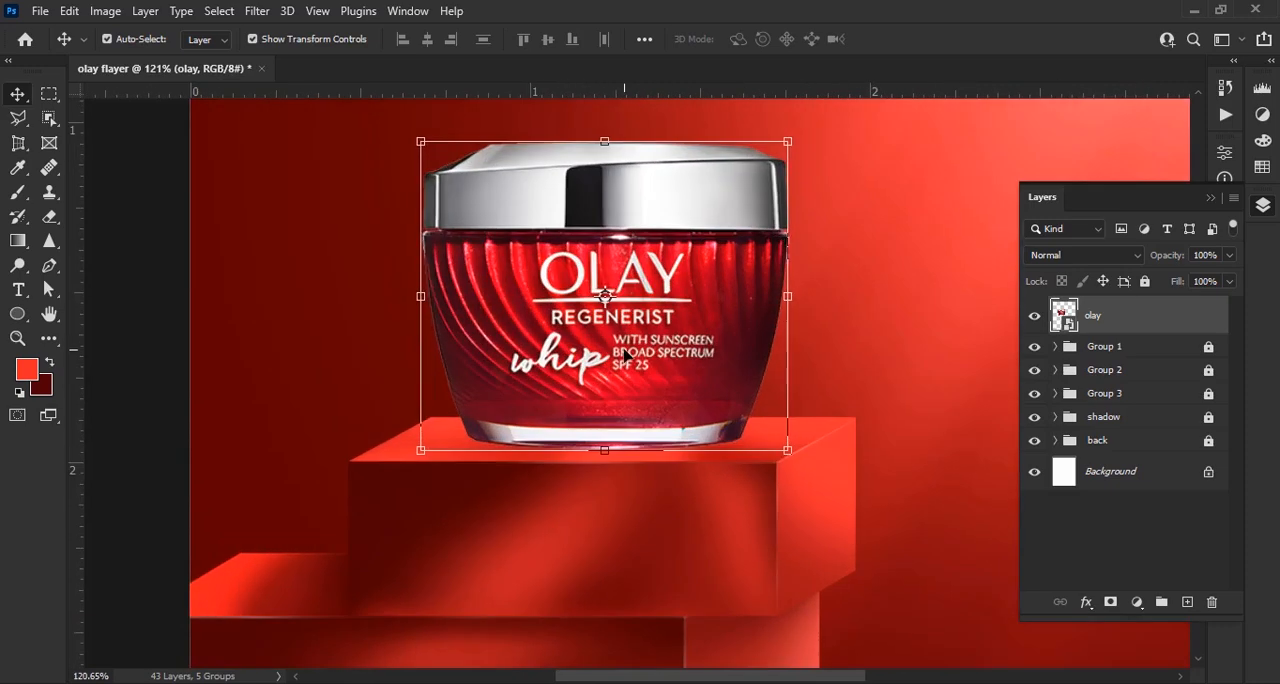
pyautogui.press('Down')
pyautogui.press('Down')
pyautogui.press('Down')
pyautogui.press('Left')
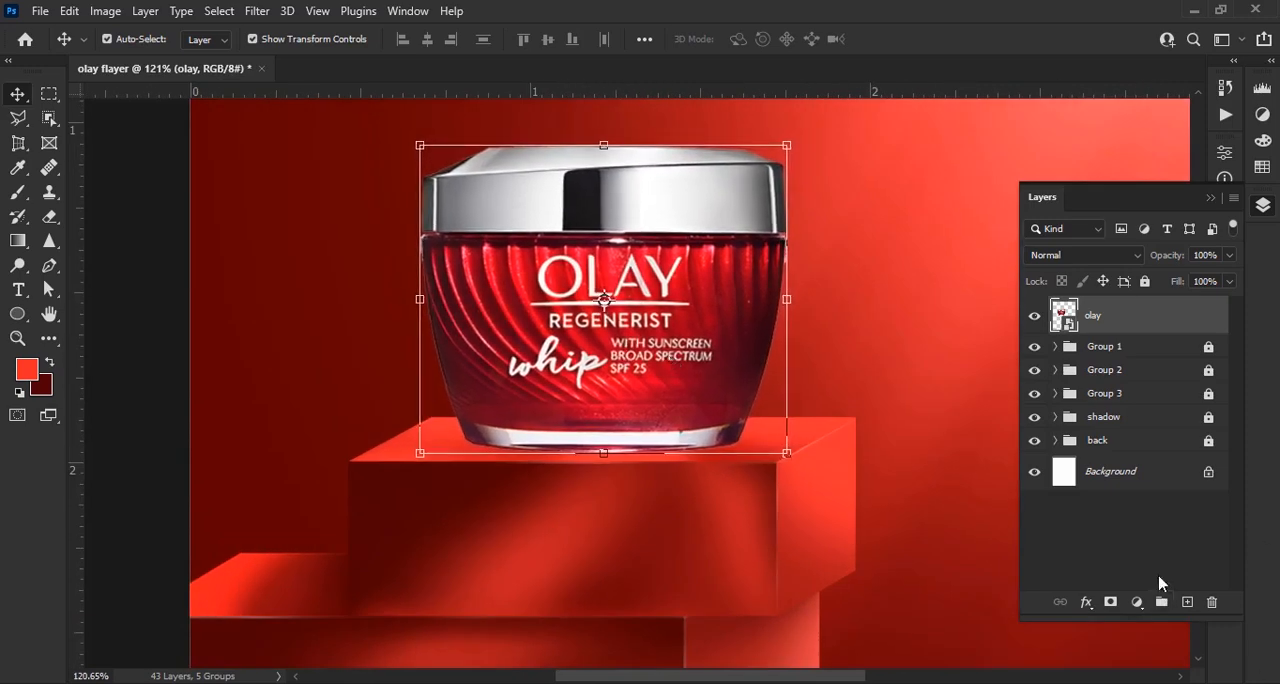
# Add a new layer directly below the olay layer and set the Pen tool to Path mode
pyautogui.click(1187, 602)
pyautogui.moveTo(1142, 314); pyautogui.dragTo(1118, 371)
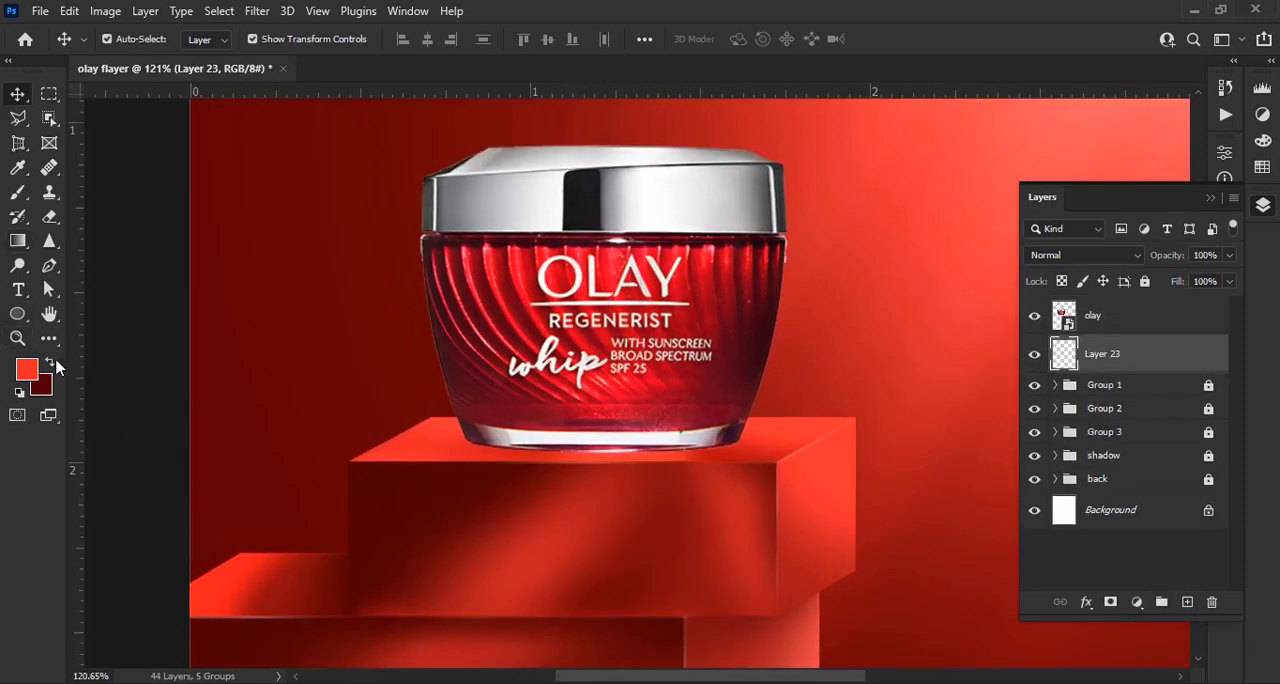
pyautogui.scroll(3, 655, 457)
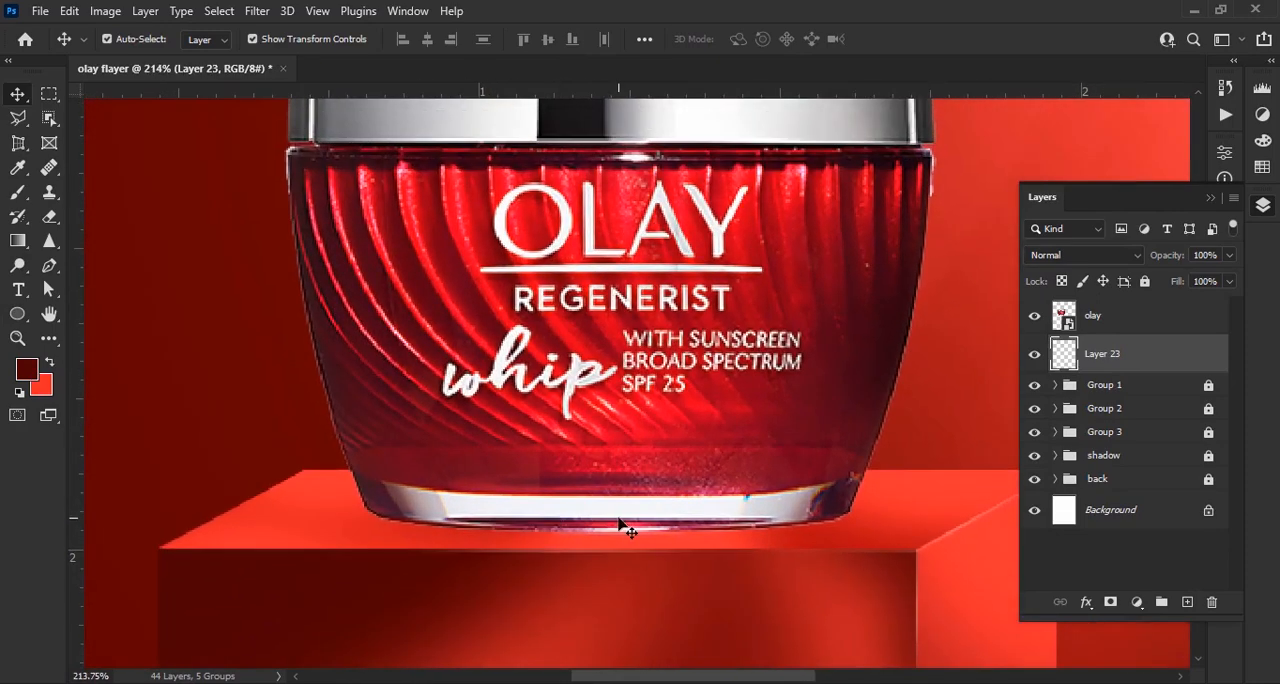
pyautogui.scroll(3, 677, 512)
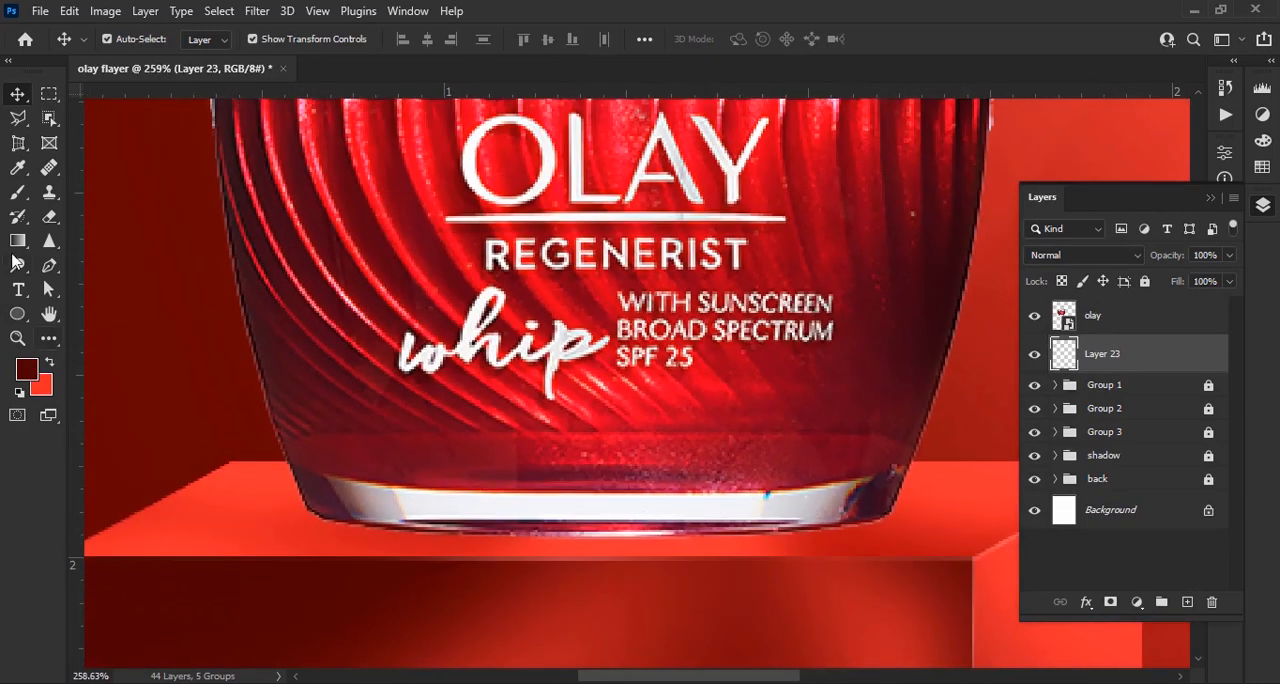
pyautogui.click(49, 265)
pyautogui.click(136, 40)
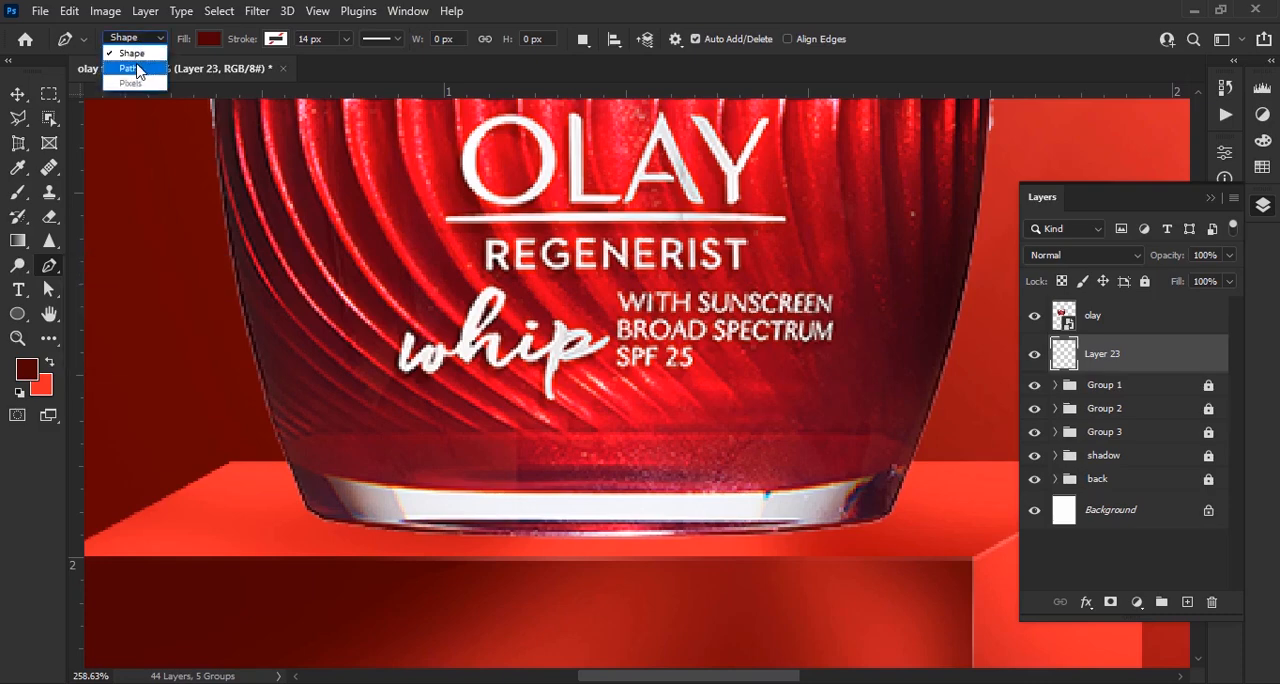
pyautogui.click(137, 70)
# Draw a closed curved path just below the jar's base from corner to corner and turn it into a selection
pyautogui.scroll(1, 320, 482)
pyautogui.moveTo(833, 480); pyautogui.dragTo(717, 484)
pyautogui.click(863, 487)
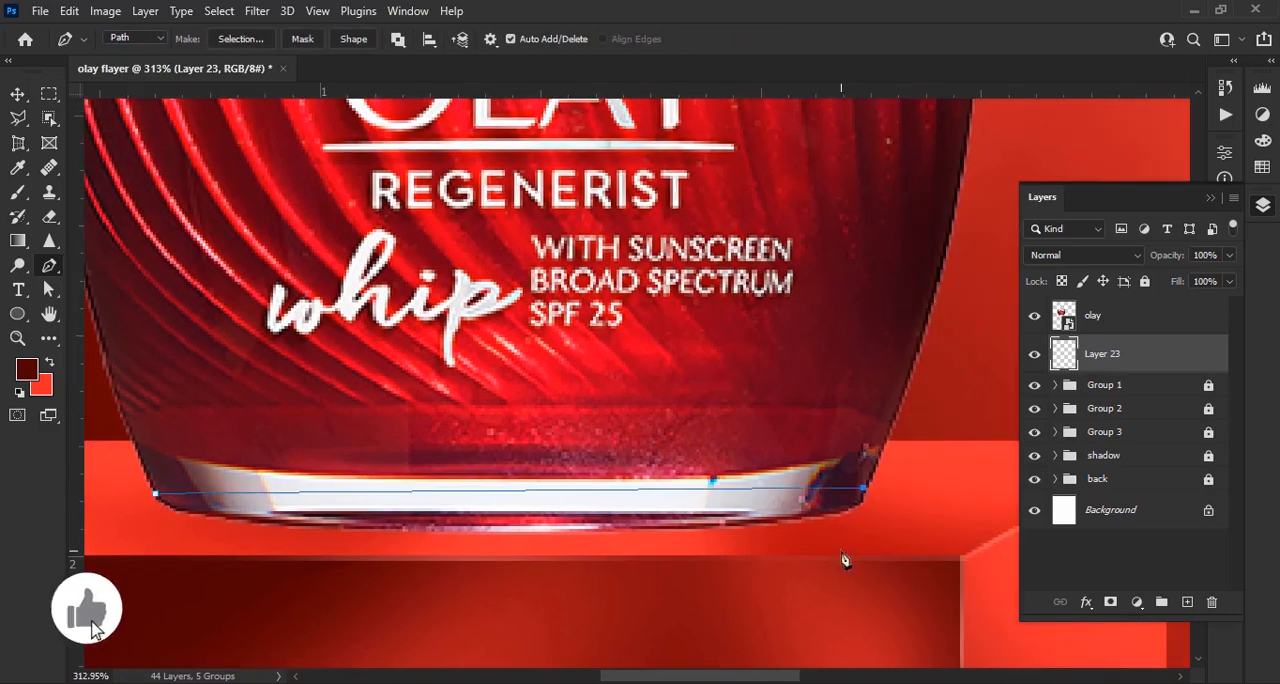
pyautogui.moveTo(516, 538); pyautogui.dragTo(428, 534)
pyautogui.keyDown('ctrl'); pyautogui.moveTo(604, 541); pyautogui.dragTo(927, 551); pyautogui.keyUp('ctrl')
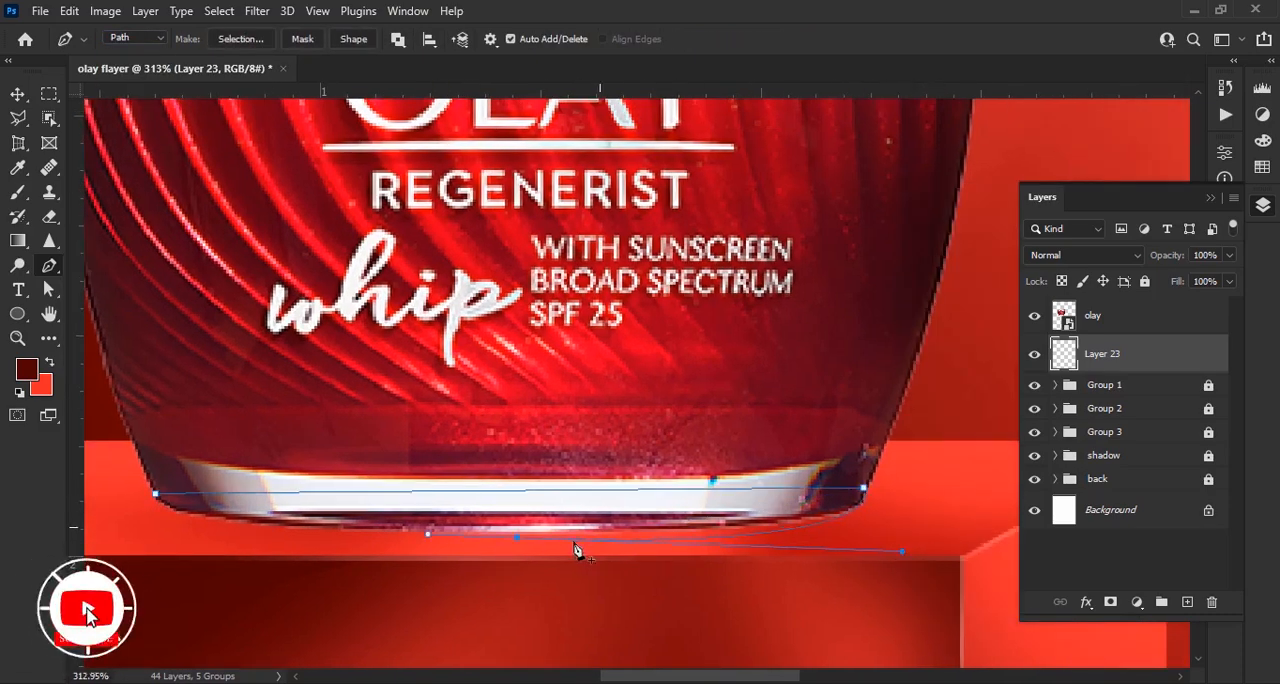
pyautogui.keyDown('alt'); pyautogui.click(517, 538); pyautogui.keyUp('alt')
pyautogui.moveTo(517, 538); pyautogui.dragTo(694, 526)
pyautogui.moveTo(332, 482); pyautogui.dragTo(309, 461)
pyautogui.scroll(-2, 305, 427)
pyautogui.rightClick(678, 515)
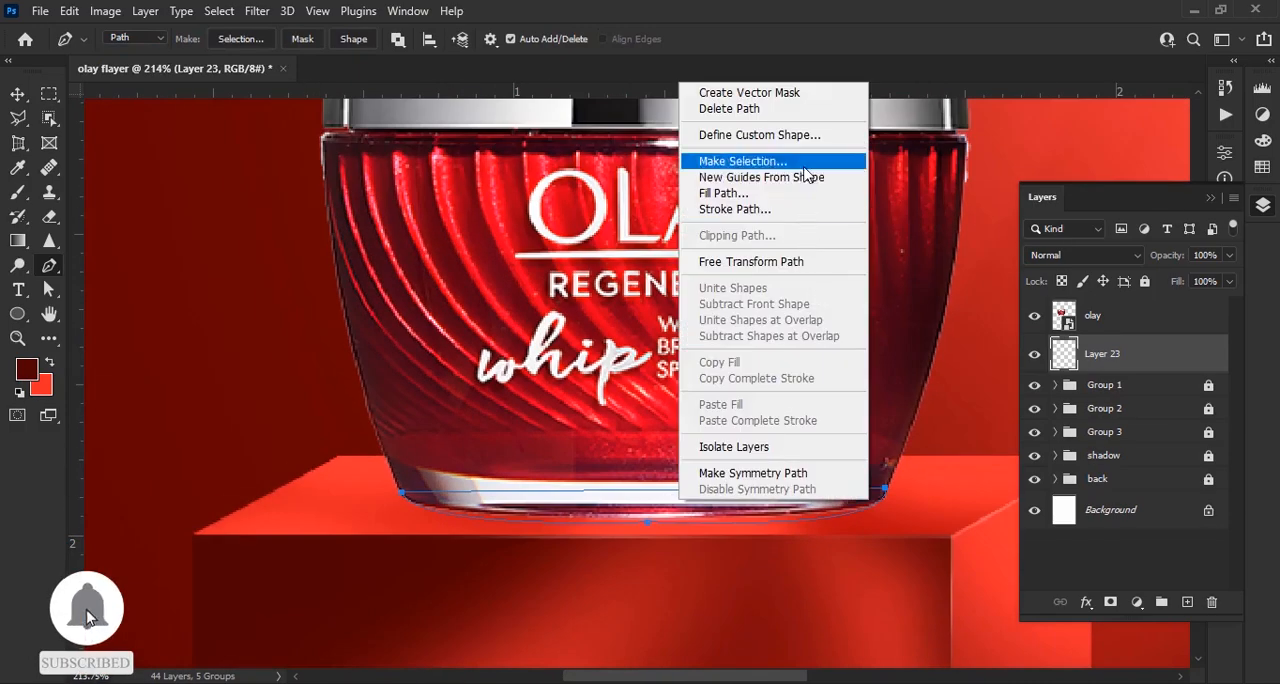
pyautogui.click(798, 162)
pyautogui.click(733, 168)
# Fill the selection under the jar with a very dark red Solid Color layer
pyautogui.click(1137, 602)
pyautogui.click(1150, 263)
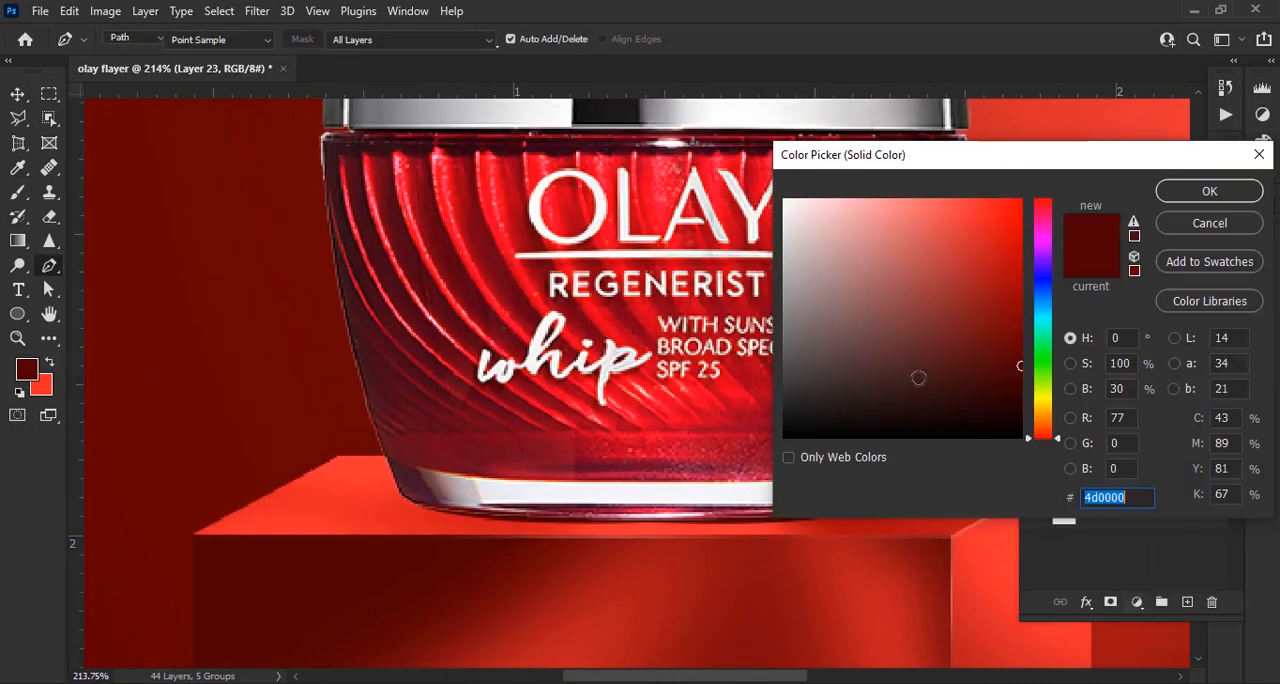
pyautogui.click(1209, 191)
# Convert the jar's contact-shadow fill to a smart object and apply a Gaussian Blur with a 1.1 px radius
pyautogui.click(257, 11)
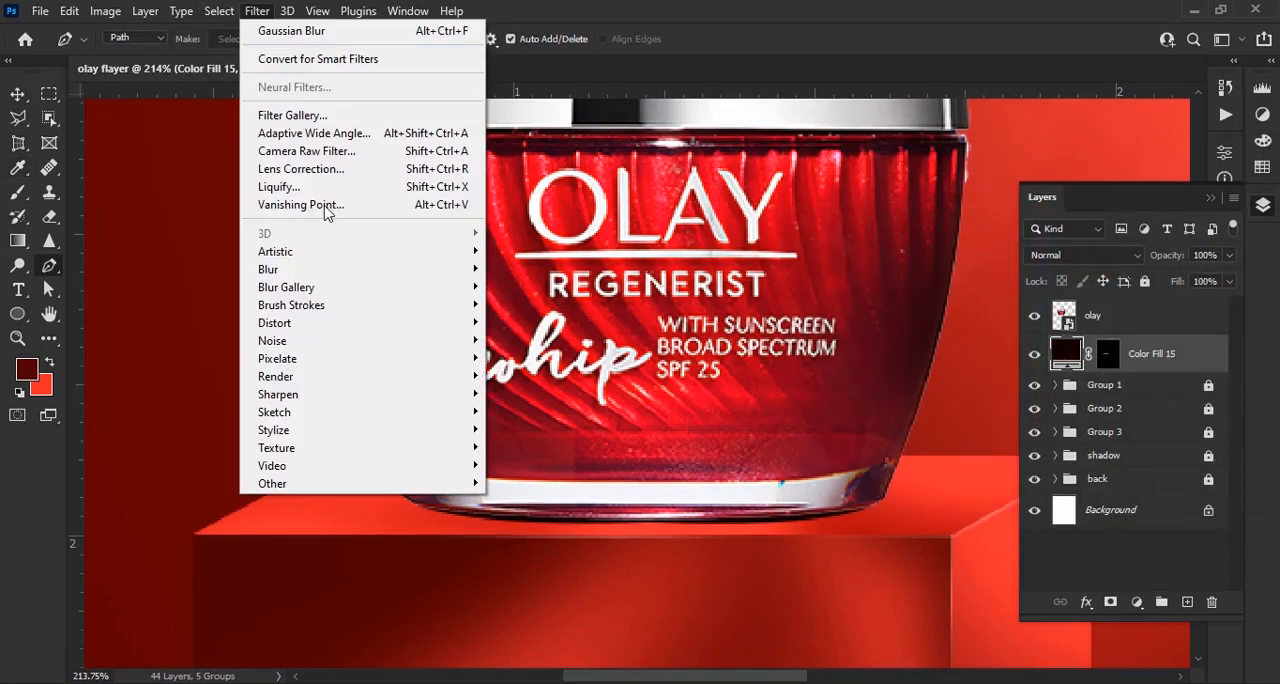
pyautogui.moveTo(380, 268)
pyautogui.click(545, 332)
pyautogui.click(600, 273)
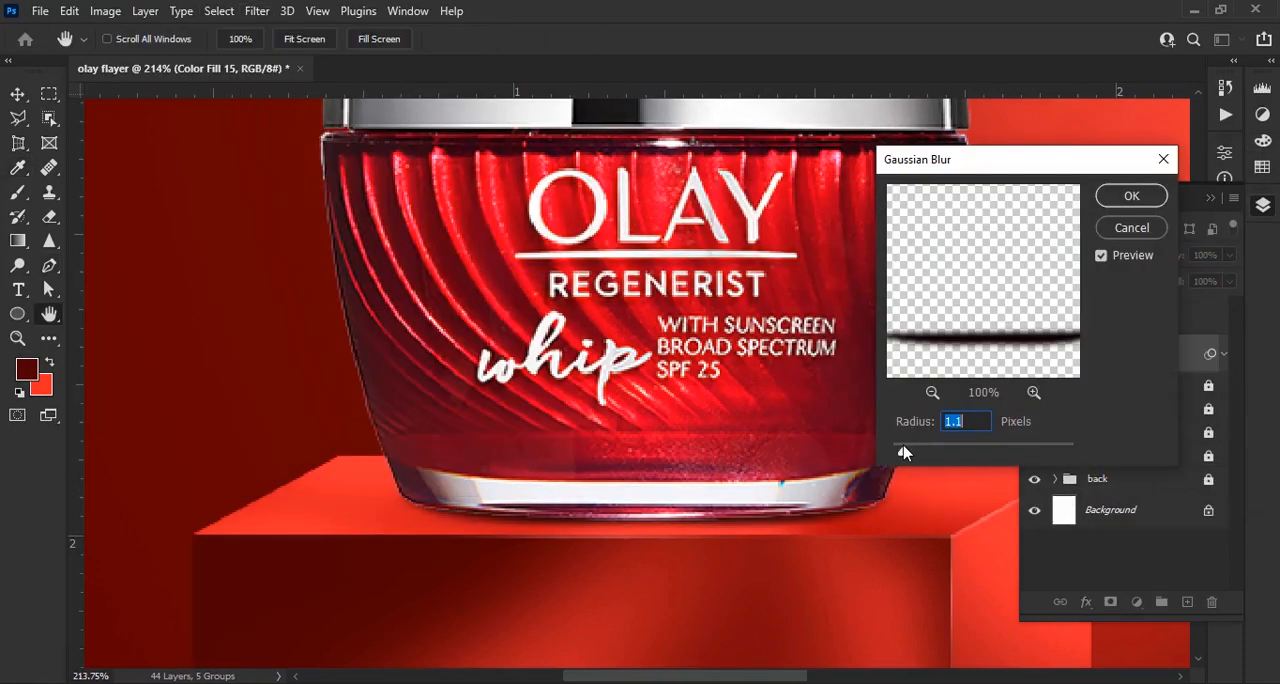
pyautogui.click(1128, 199)
pyautogui.scroll(-4, 595, 396)
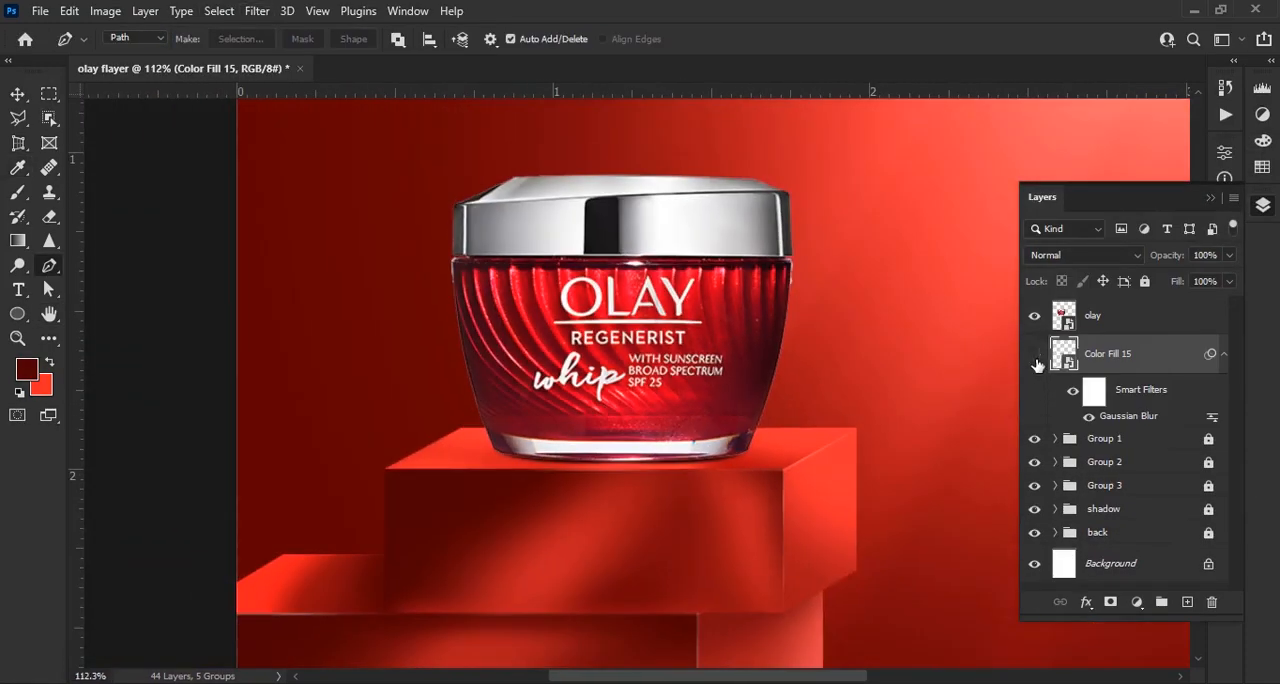
# Add a layer above the jar's contact shadow and prepare a flat soft brush with black colour and 74% opacity
pyautogui.scroll(-2, 740, 393)
pyautogui.hotkey('ctrl', 'shift', 'alt', 'n')
pyautogui.press('b')
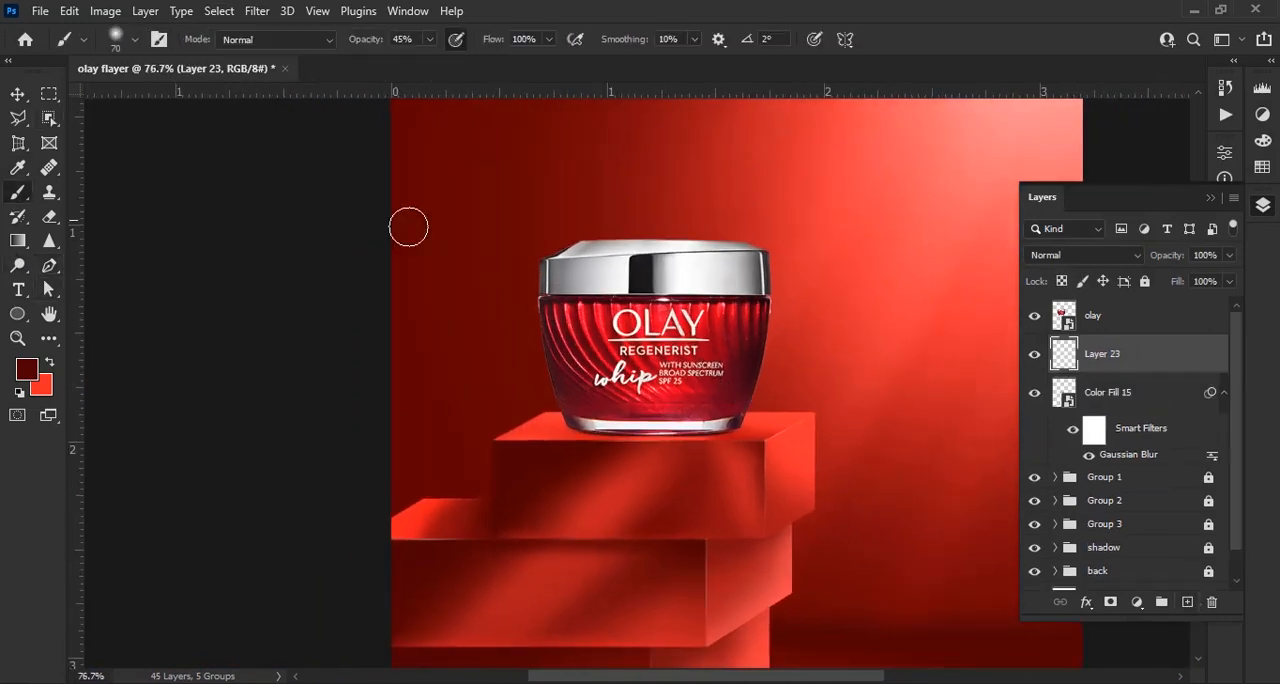
pyautogui.scroll(7, 605, 430)
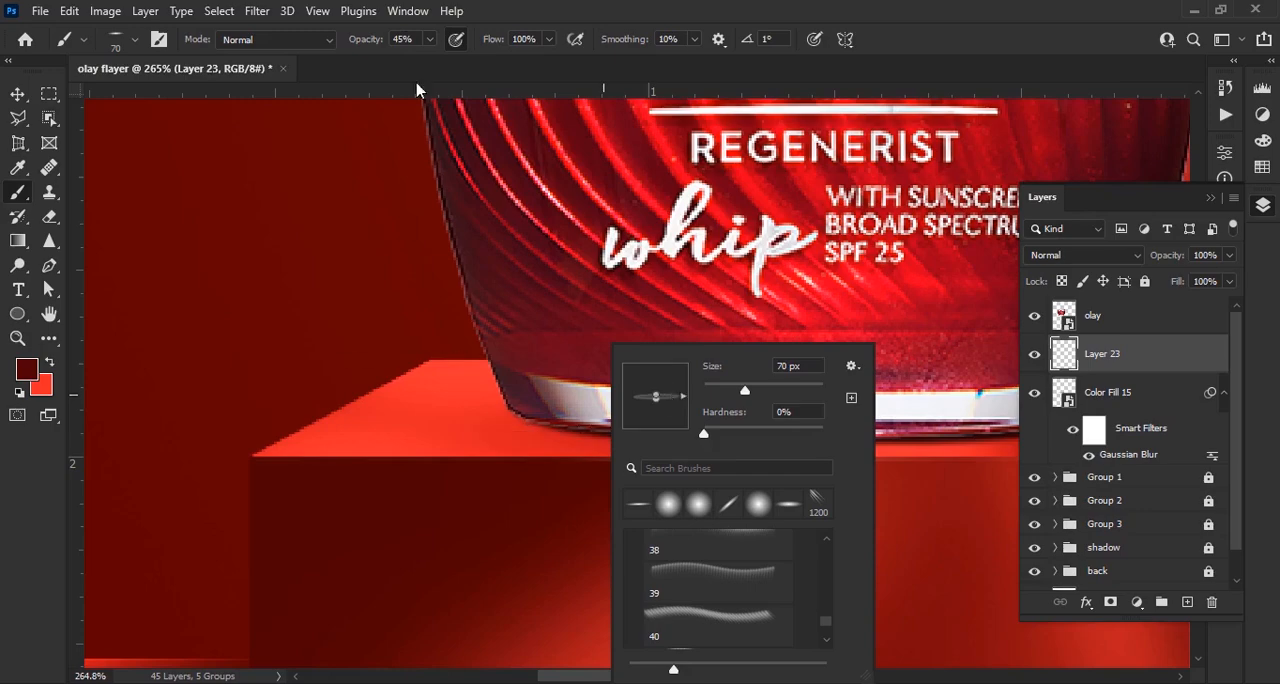
pyautogui.moveTo(362, 42); pyautogui.dragTo(390, 42)
pyautogui.click(31, 370)
pyautogui.moveTo(886, 430); pyautogui.dragTo(778, 442)
pyautogui.click(1212, 190)
# Paint a soft black shadow at the jar's left base corner with the flat brush at 175 px and set the layer's opacity to 70%
pyautogui.scroll(4, 575, 448)
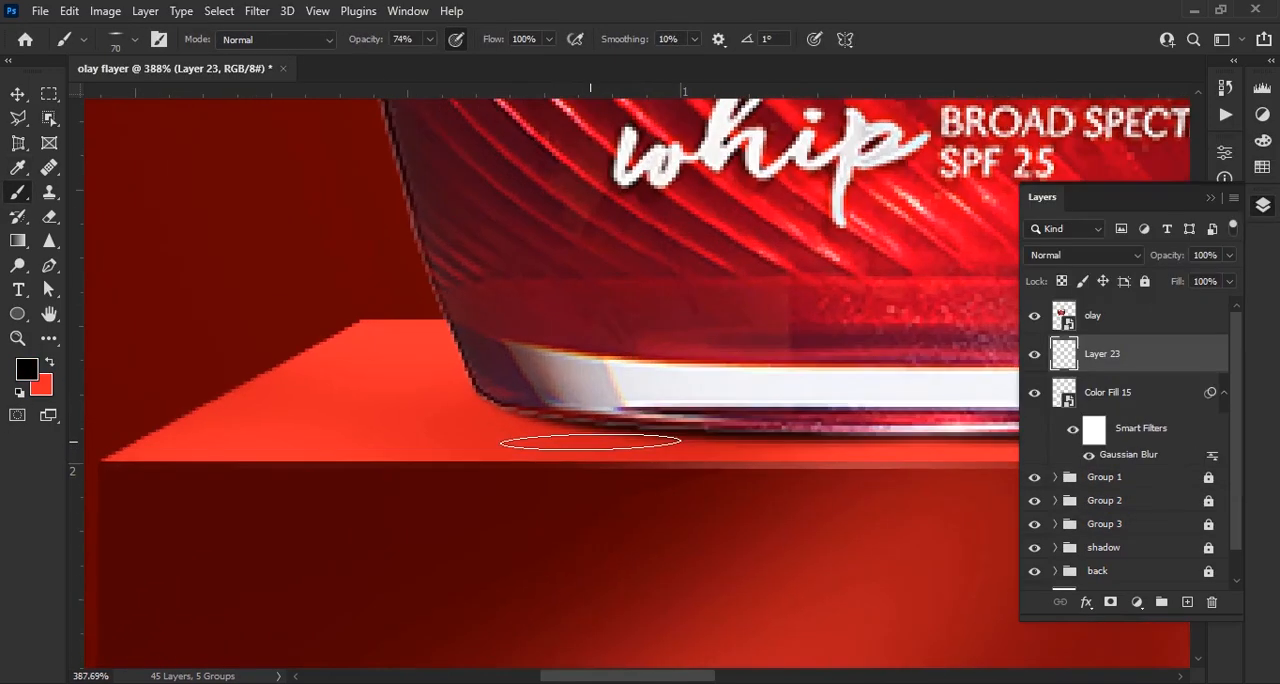
pyautogui.scroll(-4, 566, 414)
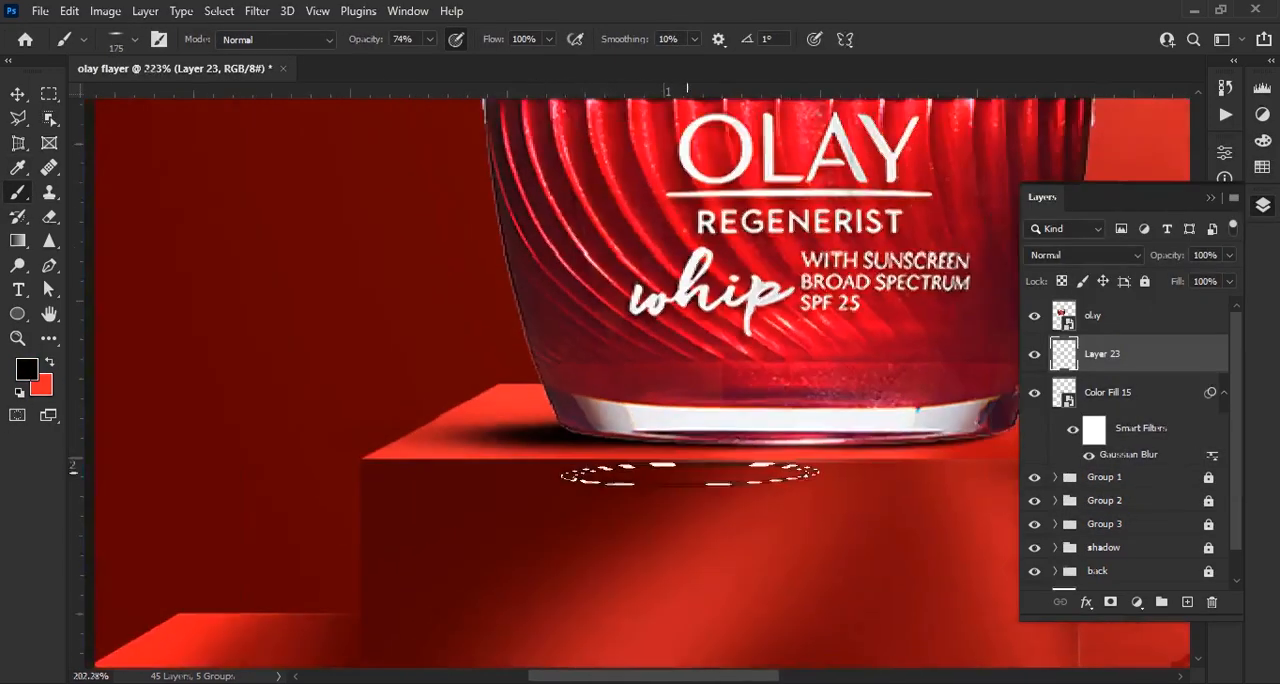
pyautogui.moveTo(1166, 255)
pyautogui.mouseDown()
pyautogui.moveTo(1135, 265)
pyautogui.moveTo(1195, 261)
pyautogui.mouseUp()
pyautogui.scroll(5, 620, 443)
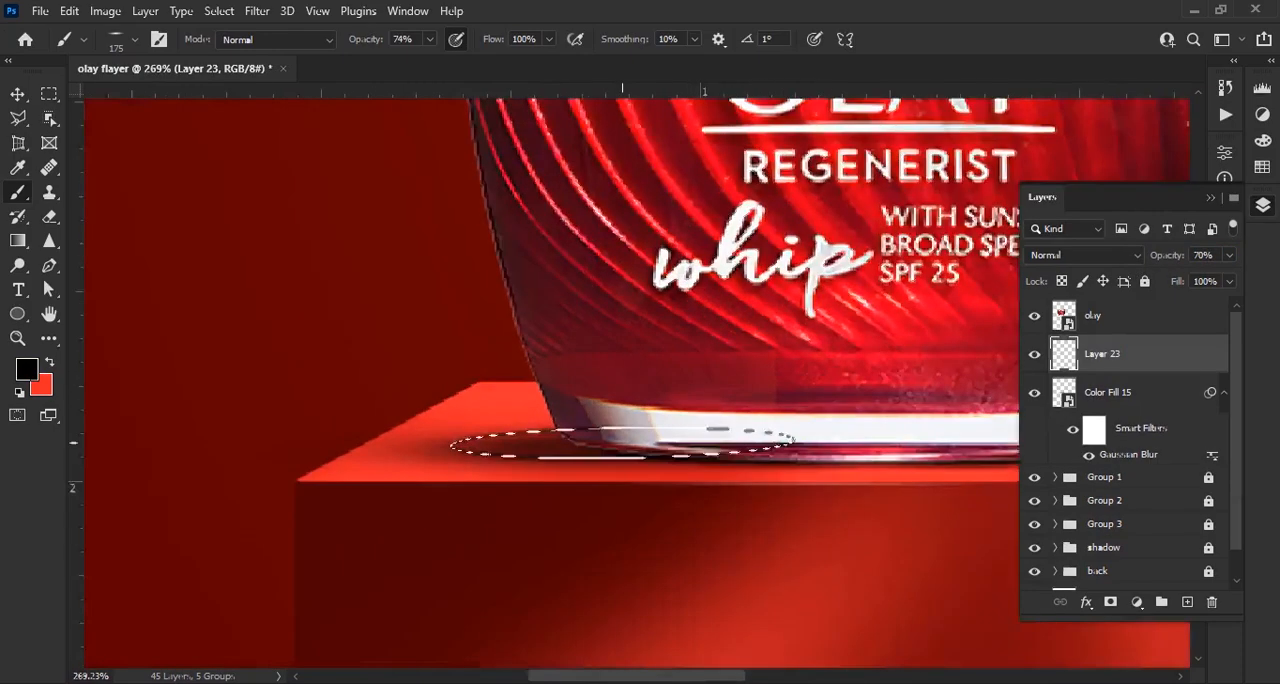
# Add another layer above it and paint a tighter black shadow at the jar's left base corner with the brush at 60 px
pyautogui.click(1187, 602)
pyautogui.scroll(2, 550, 448)
pyautogui.press('[')
pyautogui.press('[')
pyautogui.press('[')
pyautogui.press('[')
pyautogui.press('[')
pyautogui.press('[')
pyautogui.scroll(-2, 572, 450)
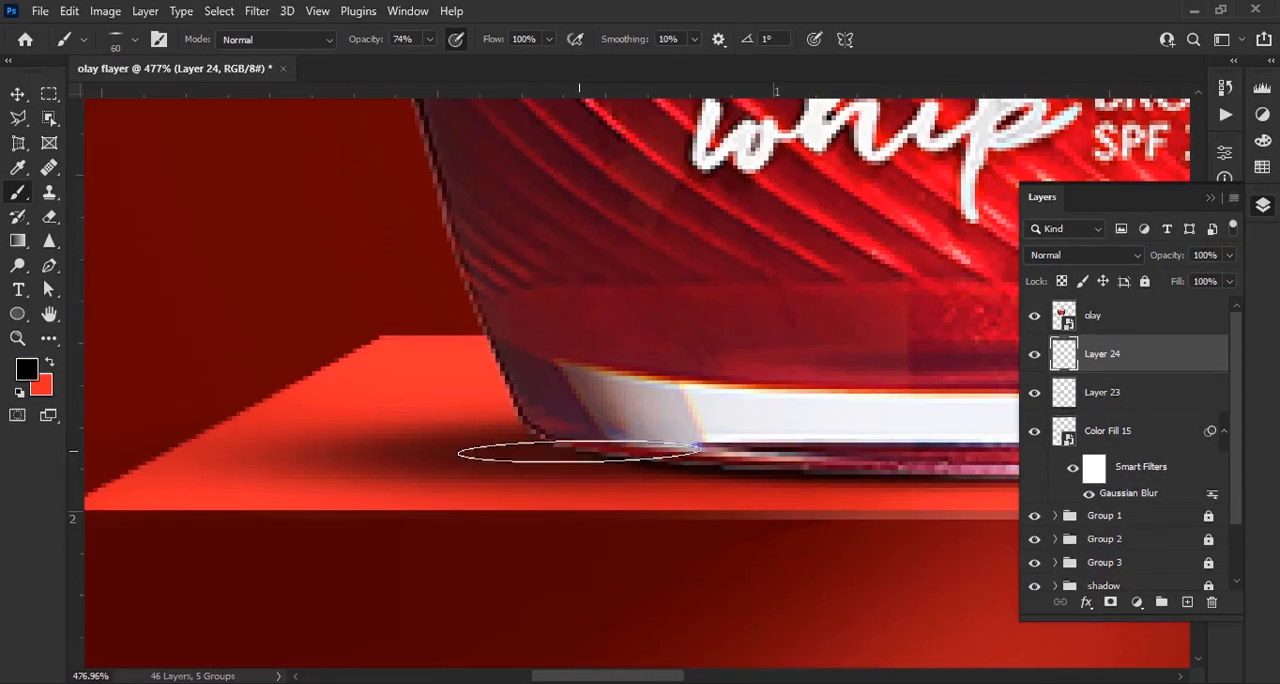
pyautogui.scroll(-5, 622, 462)
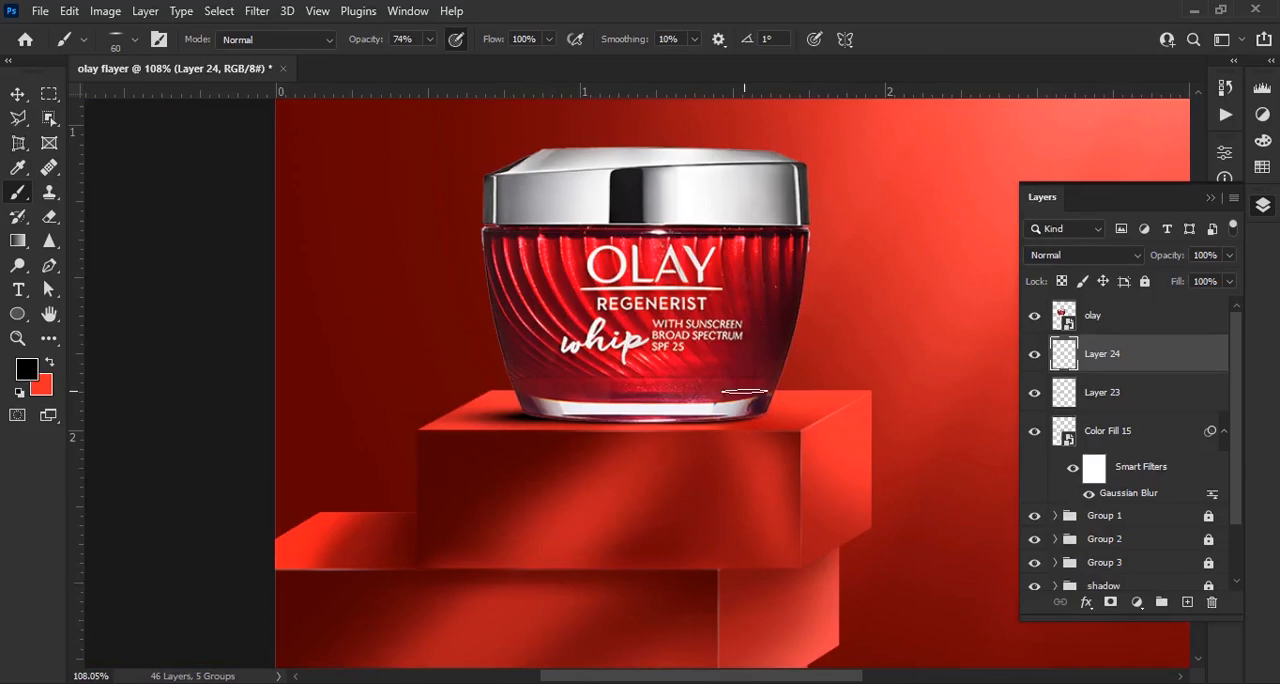
# Examine the shadow around the jar's right base corner and how the jar sits in the whole composition
pyautogui.scroll(5, 745, 392)
pyautogui.scroll(-1, 660, 420)
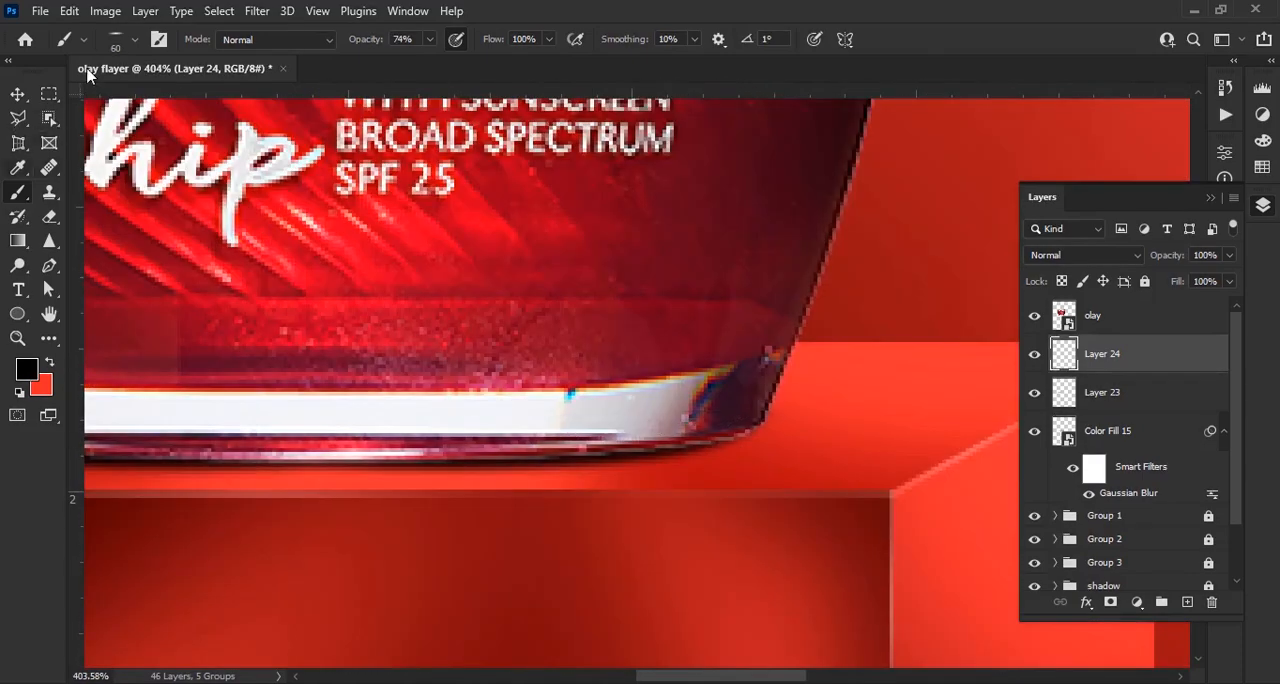
pyautogui.click(135, 40)
pyautogui.scroll(4, 624, 389)
pyautogui.click(602, 408)
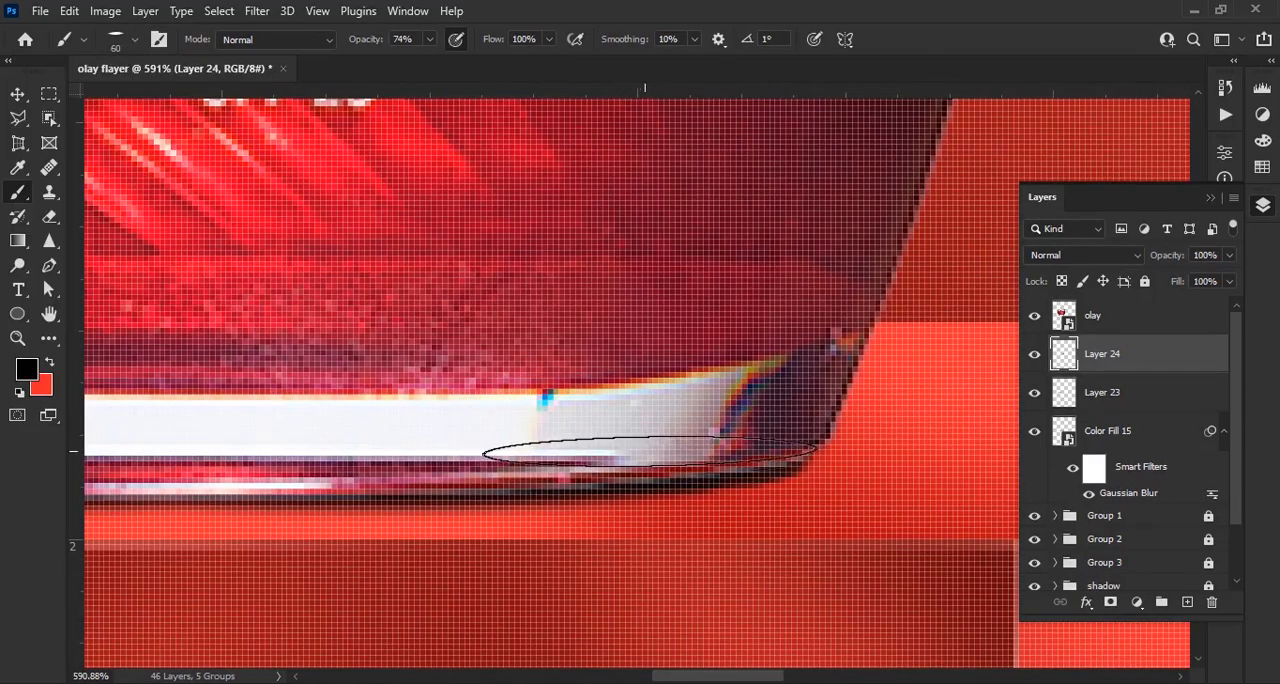
pyautogui.scroll(-9, 692, 420)
pyautogui.press('v')
pyautogui.click(704, 400)
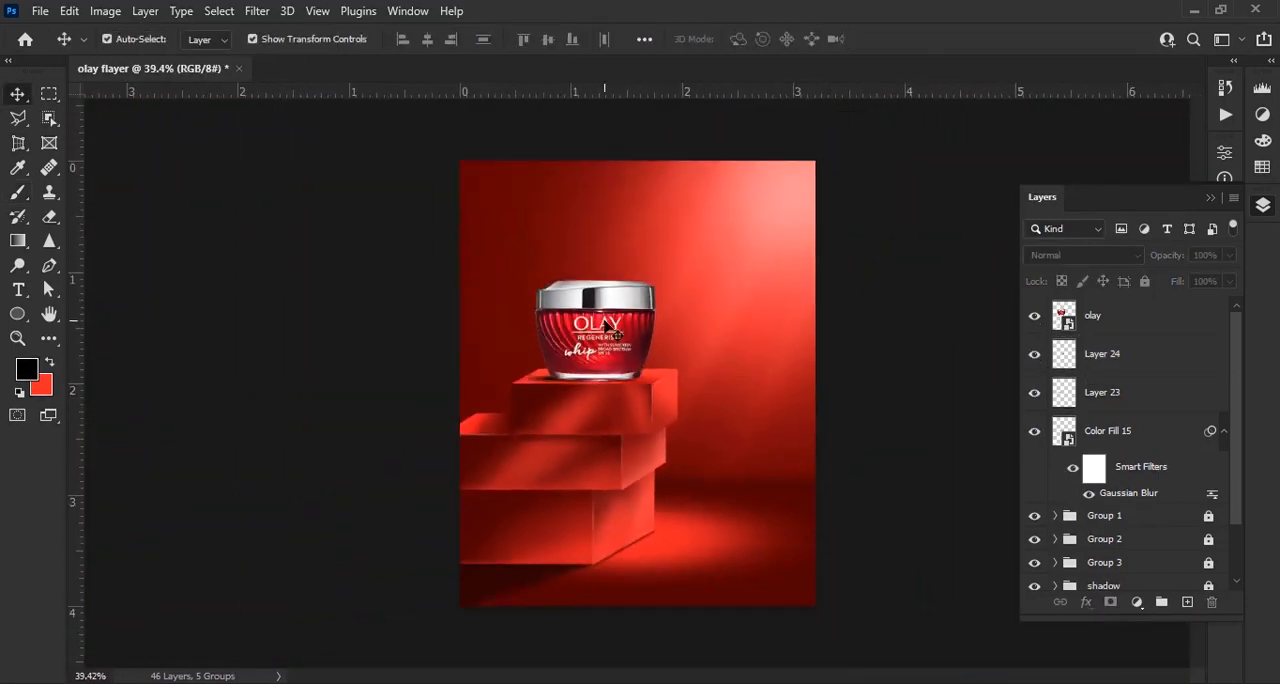
pyautogui.scroll(-1, 605, 325)
pyautogui.scroll(1, 605, 325)
pyautogui.scroll(-1, 605, 325)
pyautogui.scroll(5, 615, 337)
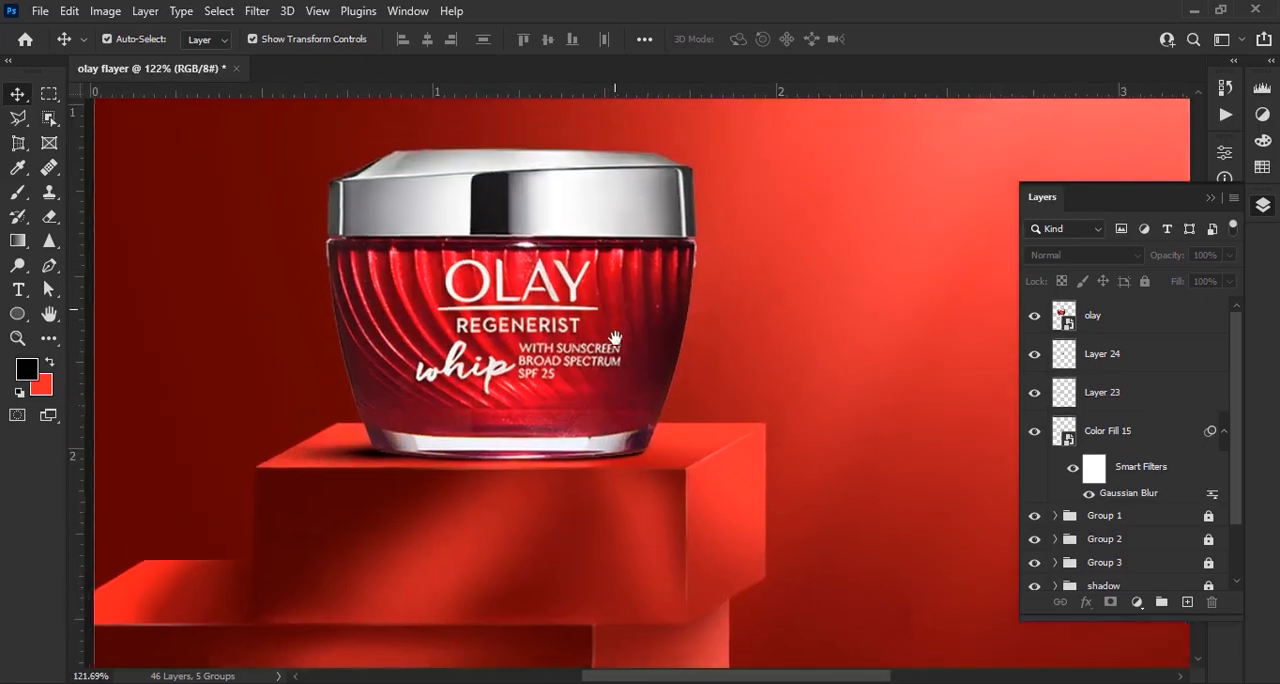
pyautogui.moveTo(615, 339); pyautogui.dragTo(615, 359)
pyautogui.scroll(-1, 530, 360)
pyautogui.scroll(2, 530, 360)
# Add a Levels adjustment clipped to the olay jar layer with midtones 0.31 and output white level 174
pyautogui.click(1147, 332)
pyautogui.scroll(-5, 848, 410)
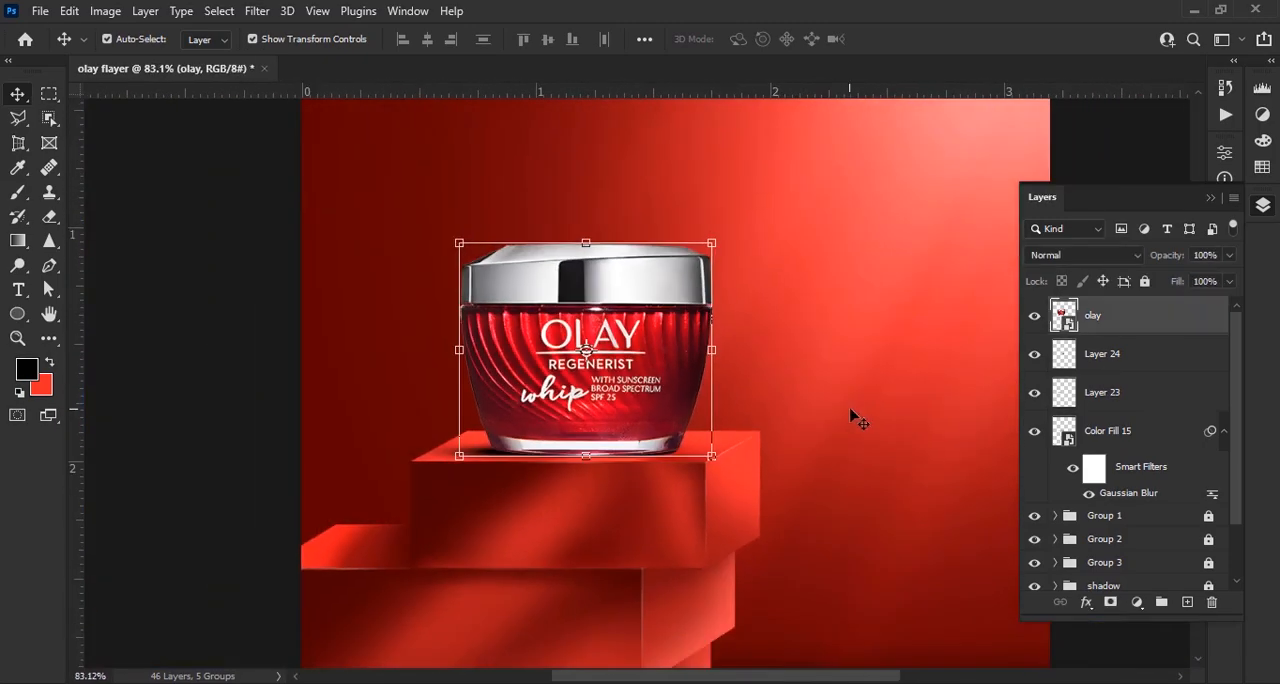
pyautogui.moveTo(850, 410); pyautogui.dragTo(785, 414)
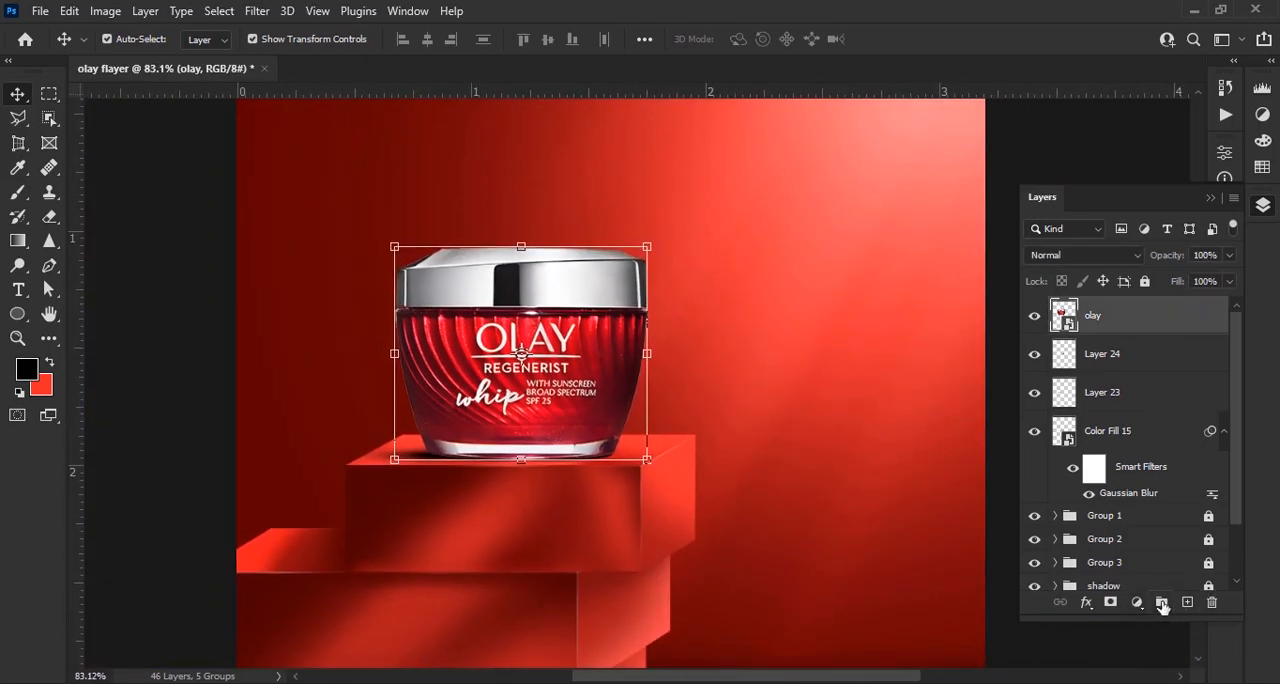
pyautogui.click(1135, 603)
pyautogui.click(1229, 350)
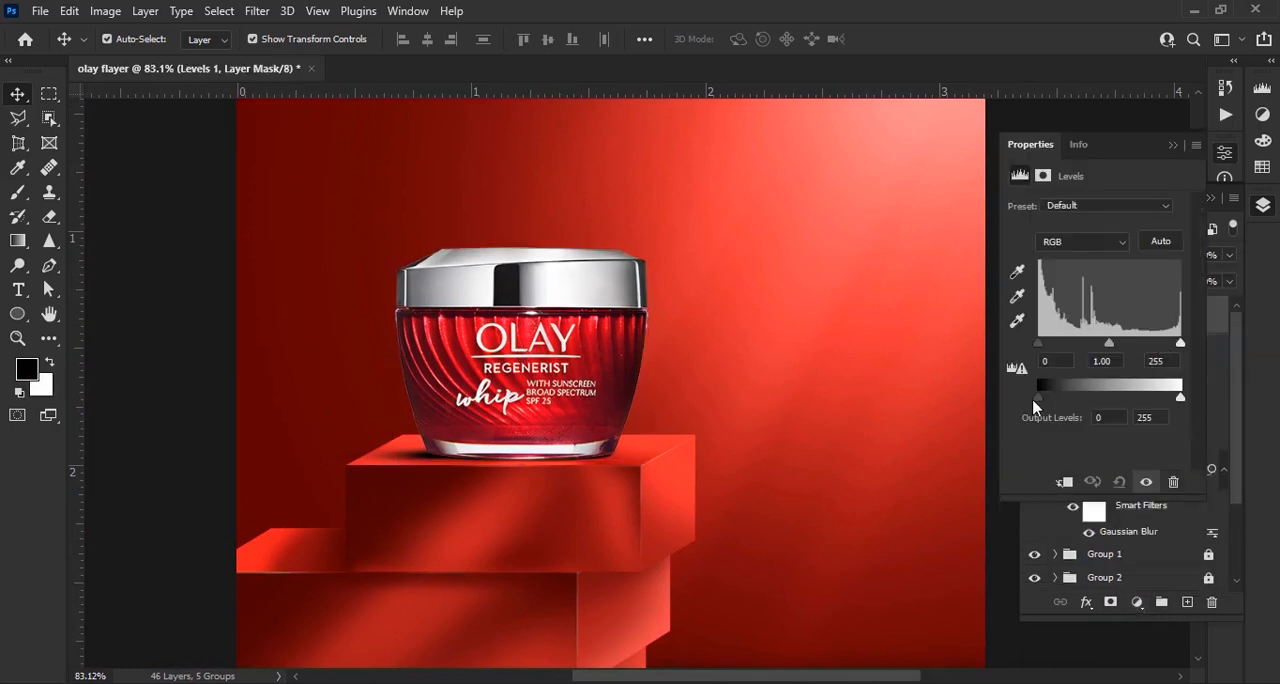
pyautogui.moveTo(1179, 397); pyautogui.dragTo(1135, 397)
pyautogui.moveTo(1109, 342); pyautogui.dragTo(1155, 341)
pyautogui.click(1066, 483)
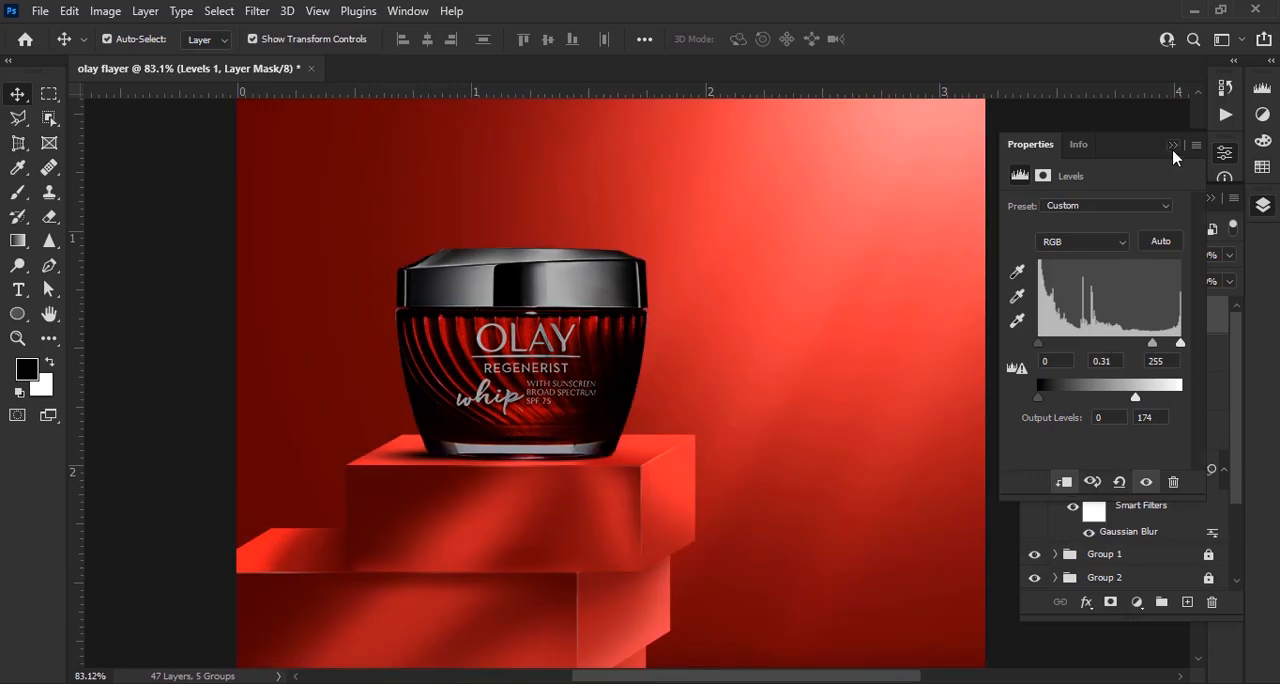
pyautogui.click(1172, 148)
# Invert the Levels mask to black and prepare a soft round brush at 46% opacity
pyautogui.hotkey('ctrl', 'i')
pyautogui.press('b')
pyautogui.rightClick(495, 345)
pyautogui.click(578, 497)
pyautogui.moveTo(377, 40); pyautogui.dragTo(351, 40)
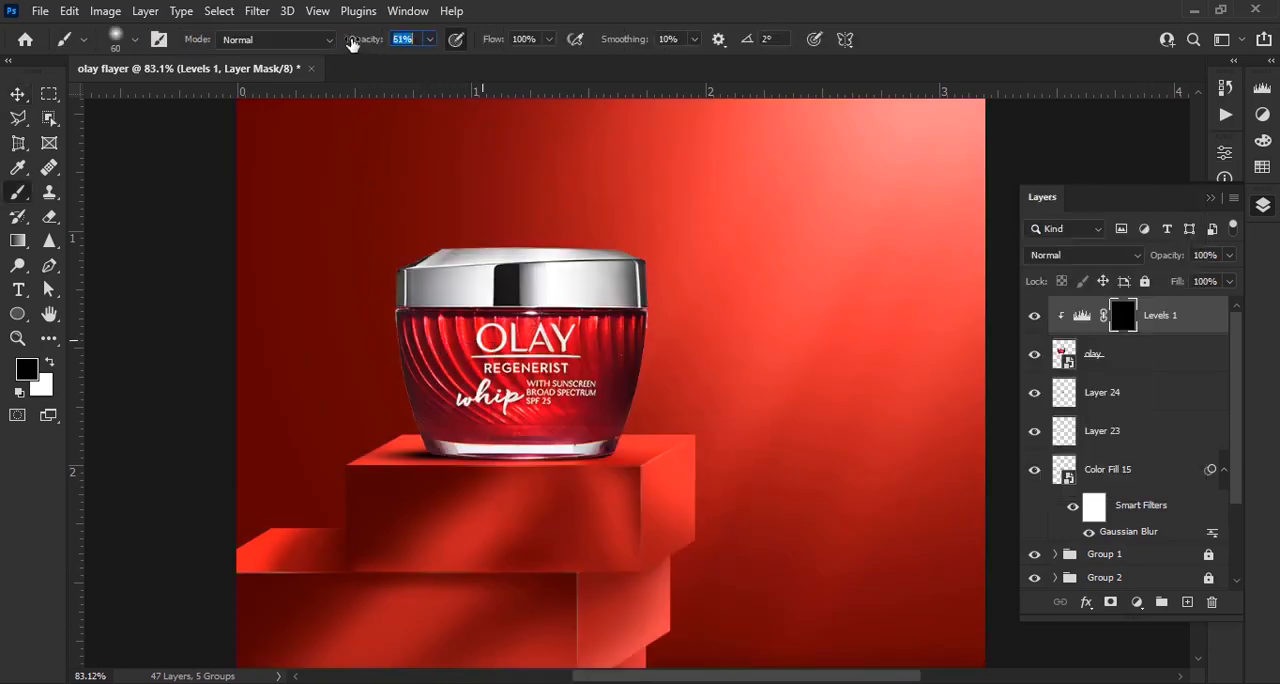
# Paint white on the Levels mask with the 70 px soft brush to darken the left side of the jar and lid
pyautogui.scroll(11, 425, 443)
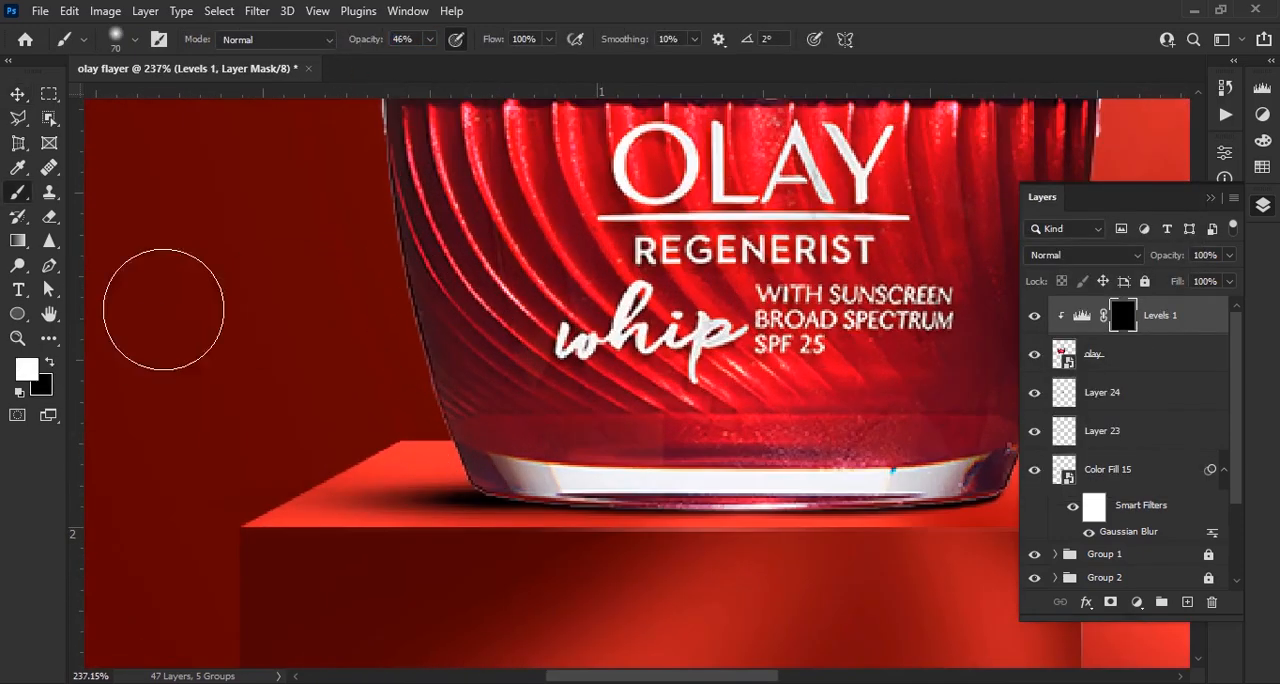
pyautogui.moveTo(348, 216); pyautogui.dragTo(372, 237)
pyautogui.moveTo(555, 346)
pyautogui.mouseDown()
pyautogui.moveTo(421, 325)
pyautogui.moveTo(441, 386)
pyautogui.moveTo(464, 396)
pyautogui.moveTo(432, 414)
pyautogui.mouseUp()
pyautogui.scroll(-10, 432, 414)
pyautogui.scroll(8, 509, 235)
pyautogui.scroll(4, 300, 271)
pyautogui.moveTo(300, 271)
pyautogui.mouseDown()
pyautogui.moveTo(389, 233)
pyautogui.moveTo(327, 377)
pyautogui.moveTo(344, 329)
pyautogui.moveTo(331, 330)
pyautogui.moveTo(434, 241)
pyautogui.moveTo(348, 348)
pyautogui.mouseUp()
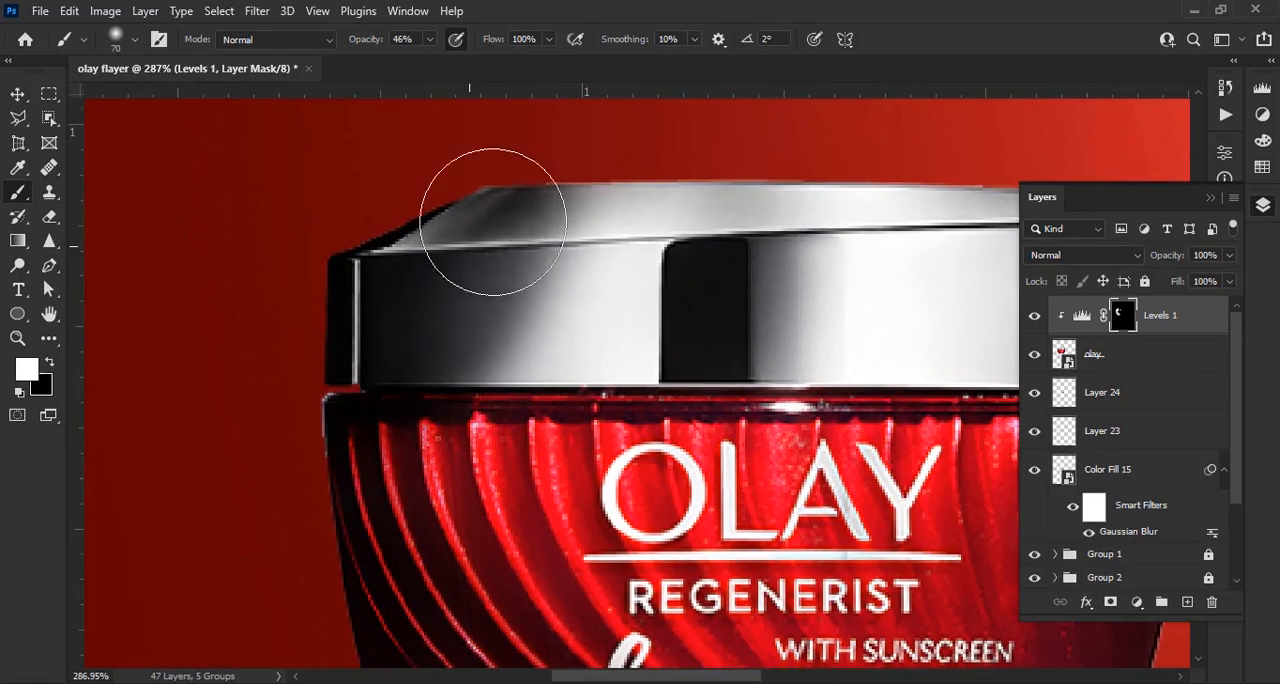
pyautogui.scroll(-5, 384, 195)
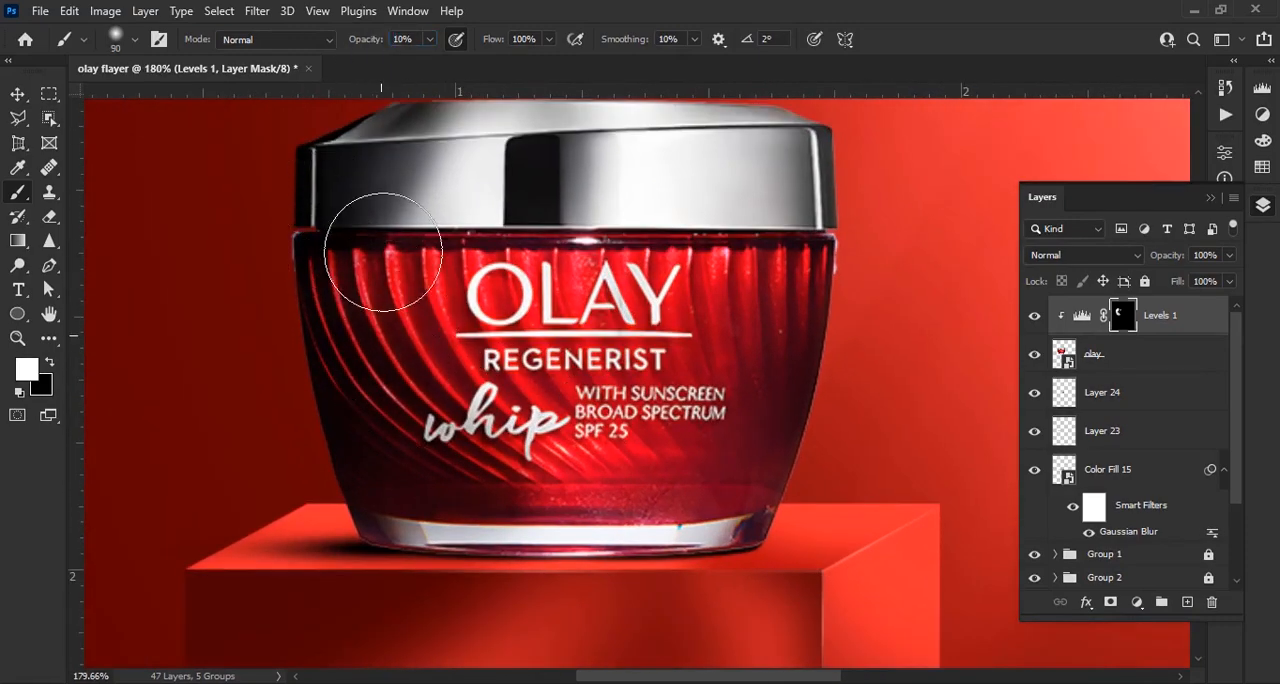
# Add an Exposure adjustment above Levels that brightens the jar, clip it to the jar and invert its mask to black
pyautogui.scroll(-3, 421, 467)
pyautogui.scroll(-3, 863, 286)
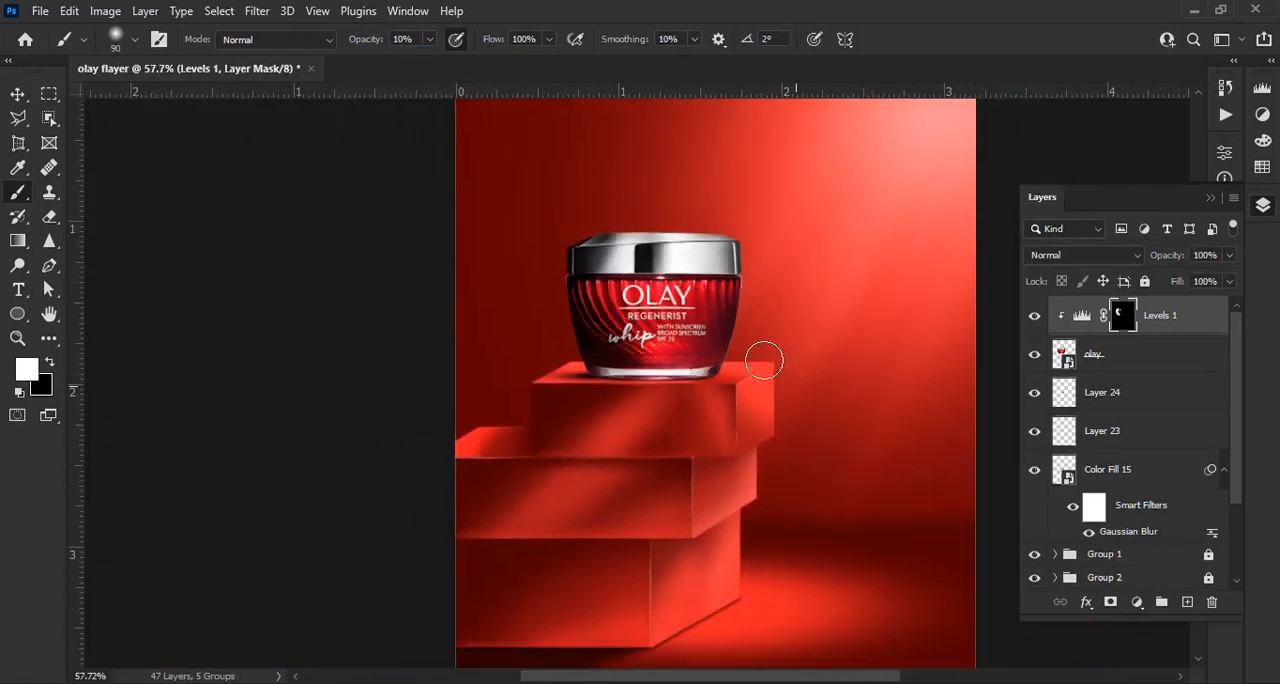
pyautogui.scroll(2, 820, 262)
pyautogui.moveTo(820, 262); pyautogui.dragTo(787, 320)
pyautogui.click(1136, 602)
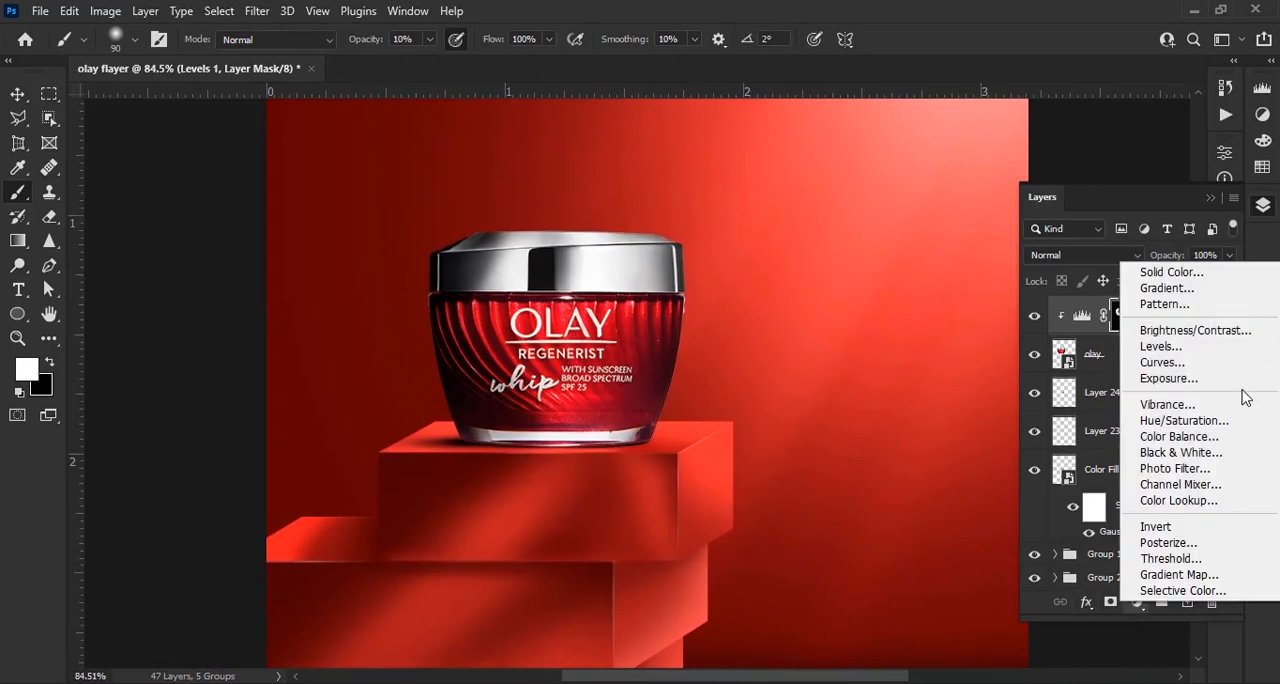
pyautogui.click(1150, 372)
pyautogui.moveTo(1111, 256); pyautogui.dragTo(1076, 324)
pyautogui.moveTo(1117, 254)
pyautogui.mouseDown()
pyautogui.moveTo(1134, 252)
pyautogui.moveTo(1116, 256)
pyautogui.mouseUp()
pyautogui.click(1173, 145)
pyautogui.hotkey('ctrl', 'i')
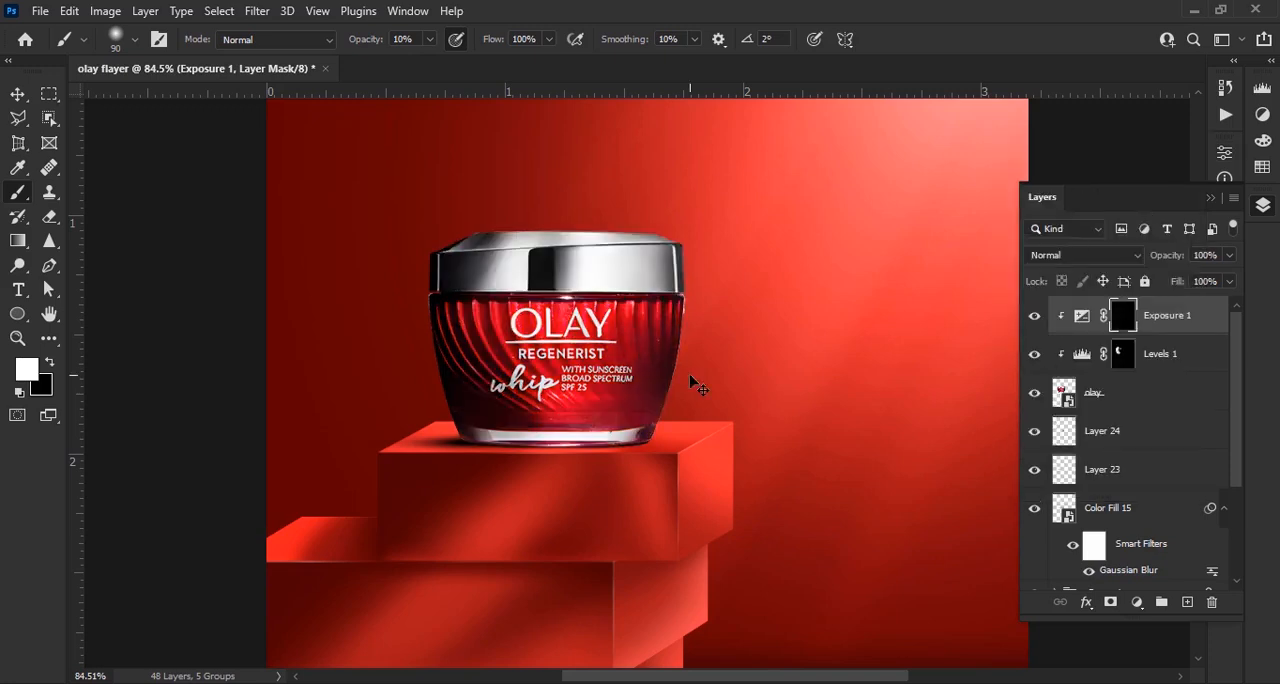
# Paint white on the Exposure mask with a 175 px soft brush at 47% opacity to brighten the jar's right side and lid
pyautogui.scroll(3, 689, 377)
pyautogui.moveTo(733, 171); pyautogui.dragTo(673, 190)
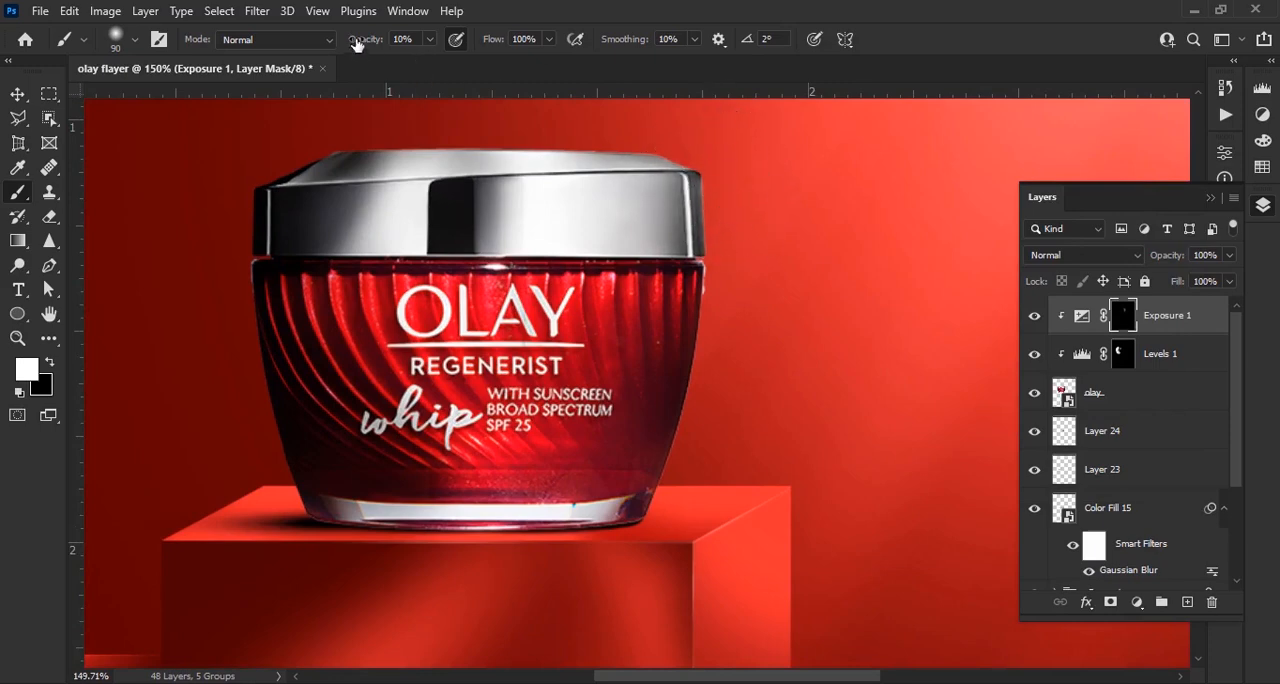
pyautogui.moveTo(357, 44); pyautogui.dragTo(394, 44)
pyautogui.moveTo(645, 165)
pyautogui.mouseDown()
pyautogui.moveTo(557, 137)
pyautogui.moveTo(634, 195)
pyautogui.moveTo(500, 325)
pyautogui.moveTo(563, 449)
pyautogui.moveTo(737, 309)
pyautogui.moveTo(690, 336)
pyautogui.mouseUp()
pyautogui.scroll(-3, 663, 200)
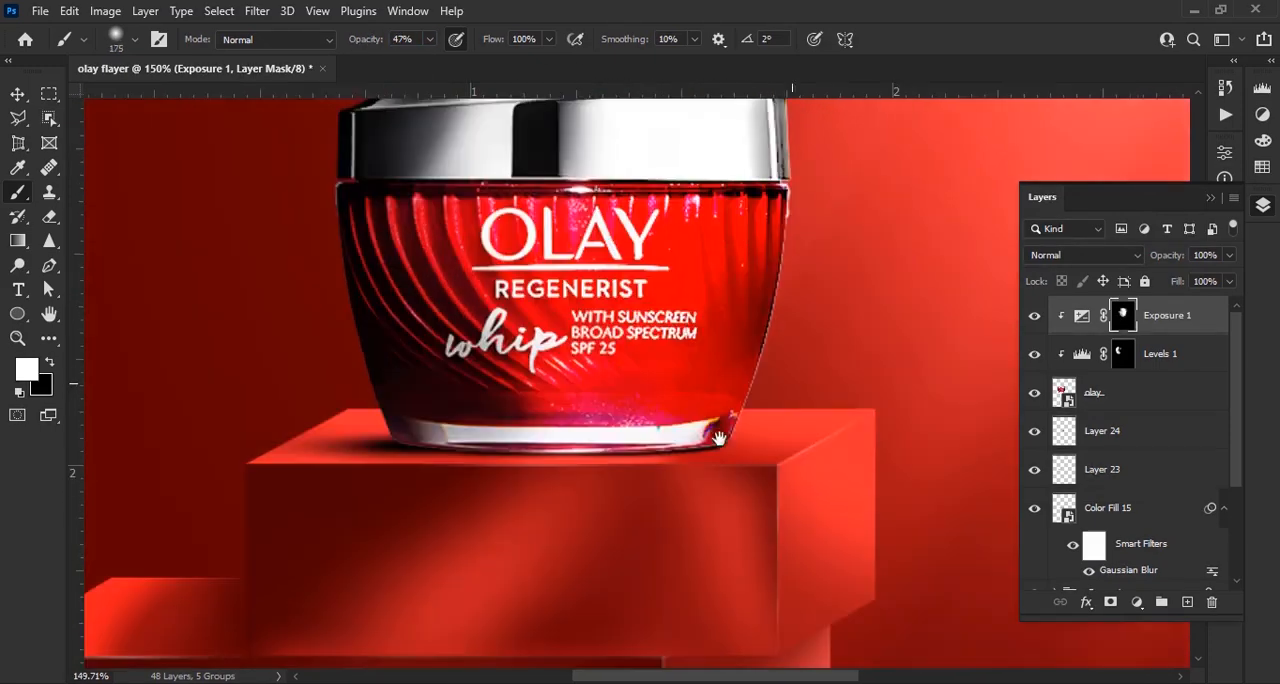
pyautogui.scroll(-3, 763, 343)
pyautogui.scroll(6, 600, 360)
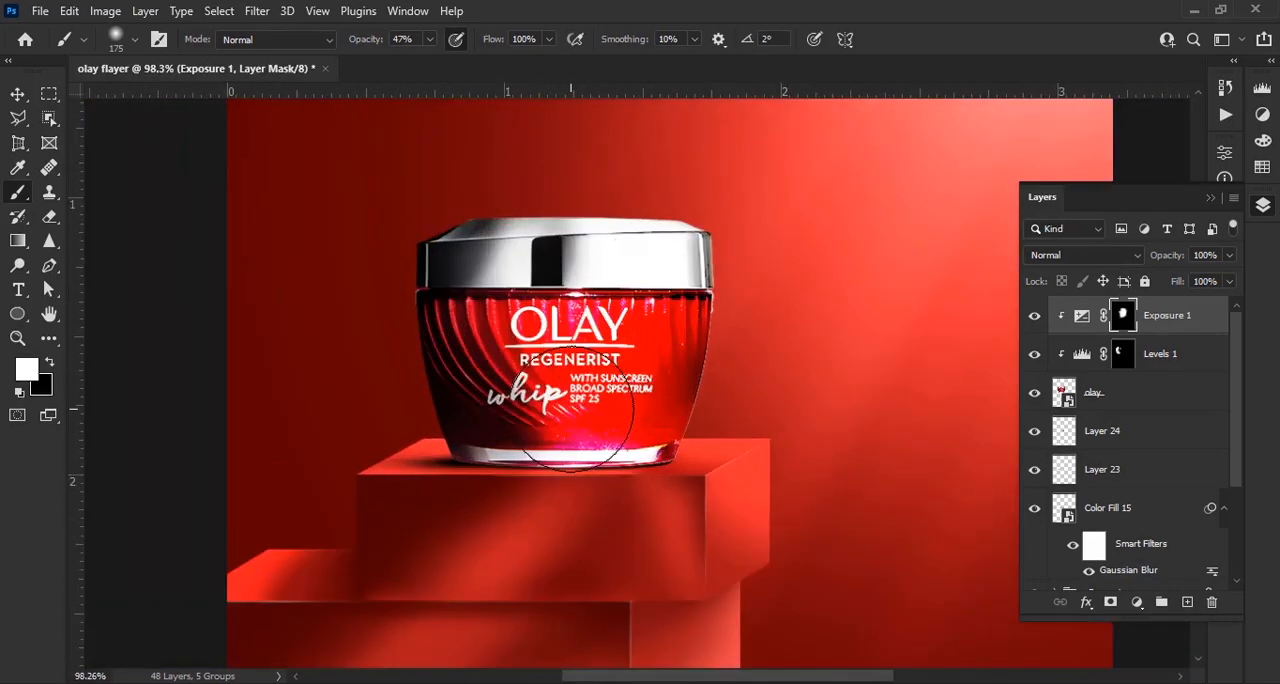
# Outline the clear glass strip at the jar's base with the Pen tool and turn the path into a selection
pyautogui.click(1100, 392)
pyautogui.press('p')
pyautogui.moveTo(245, 375); pyautogui.dragTo(310, 367)
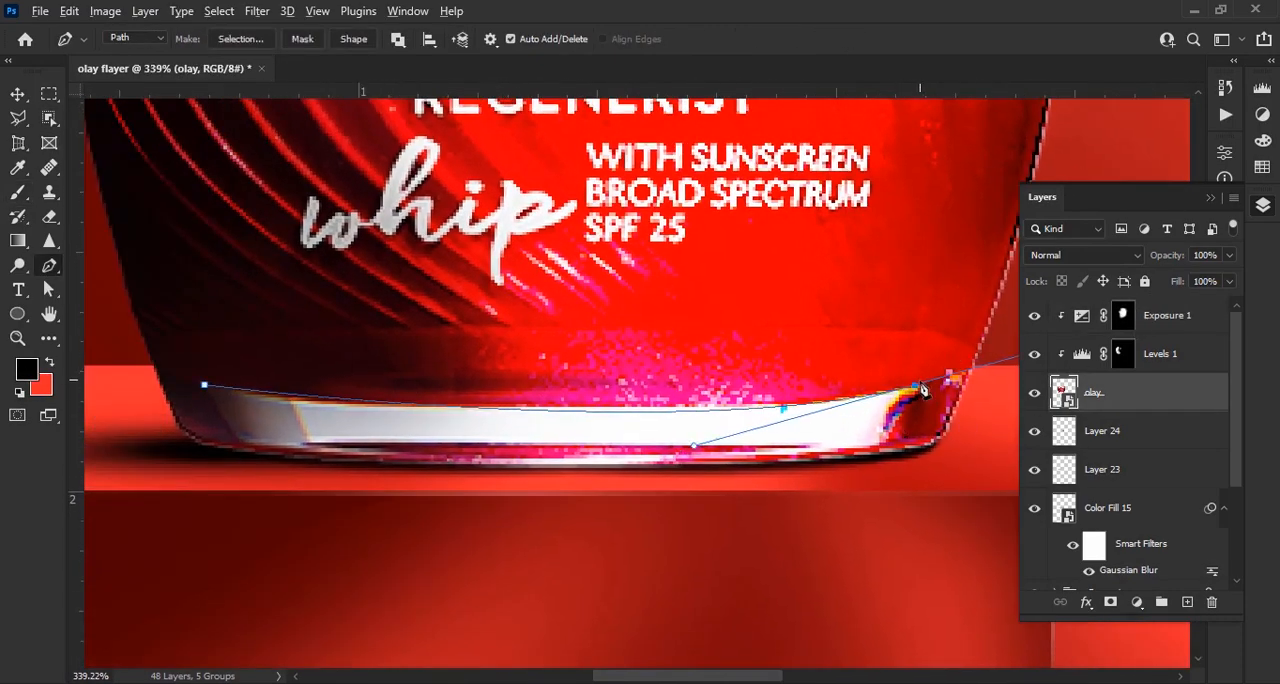
pyautogui.hscroll(-2, 880, 453)
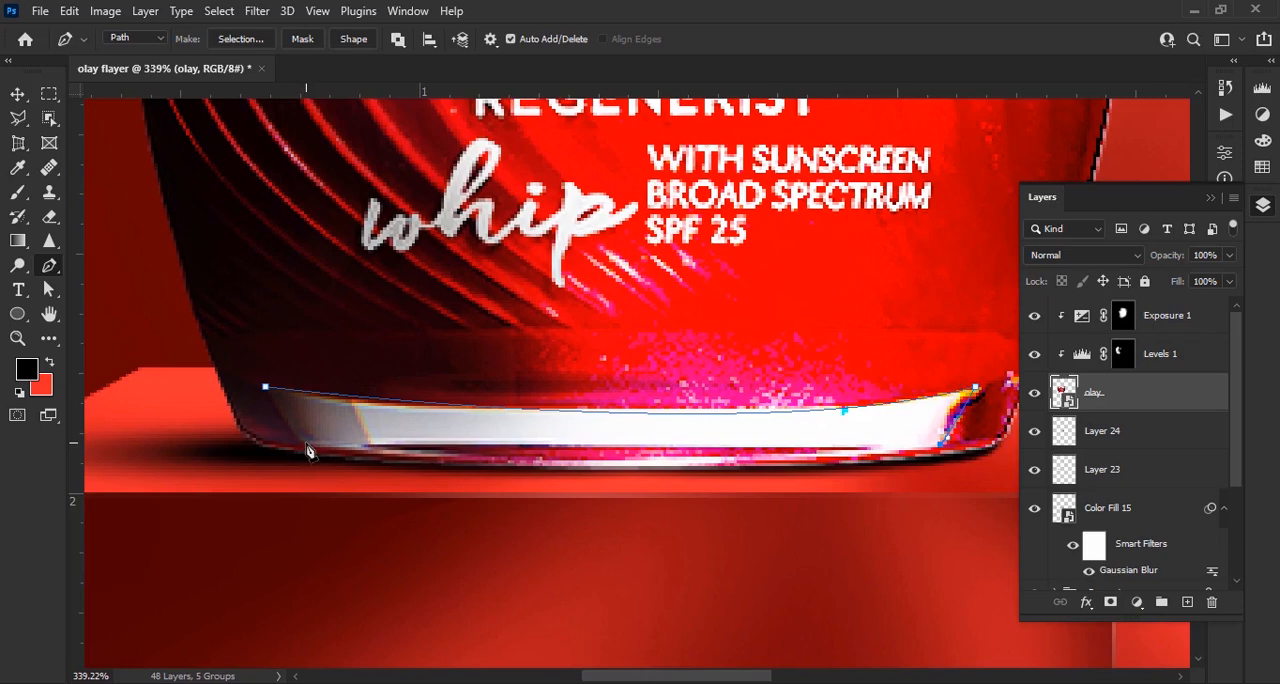
pyautogui.click(266, 389)
pyautogui.rightClick(368, 405)
pyautogui.click(503, 93)
pyautogui.click(737, 170)
# Paint white on the Exposure mask inside the selected base strip with the soft brush at 47% opacity and deselect
pyautogui.click(1123, 318)
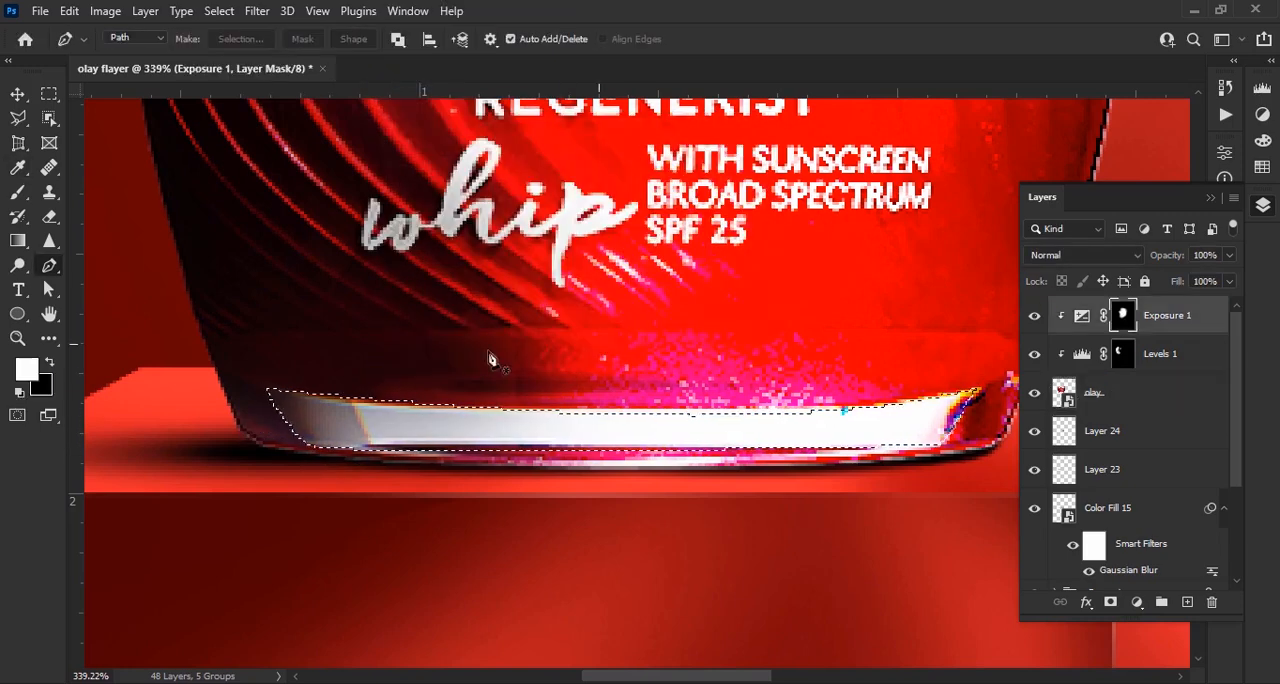
pyautogui.click(17, 194)
pyautogui.moveTo(308, 420)
pyautogui.mouseDown()
pyautogui.moveTo(482, 472)
pyautogui.moveTo(951, 402)
pyautogui.moveTo(862, 418)
pyautogui.moveTo(306, 421)
pyautogui.moveTo(582, 497)
pyautogui.mouseUp()
pyautogui.hotkey('ctrl', 'd')
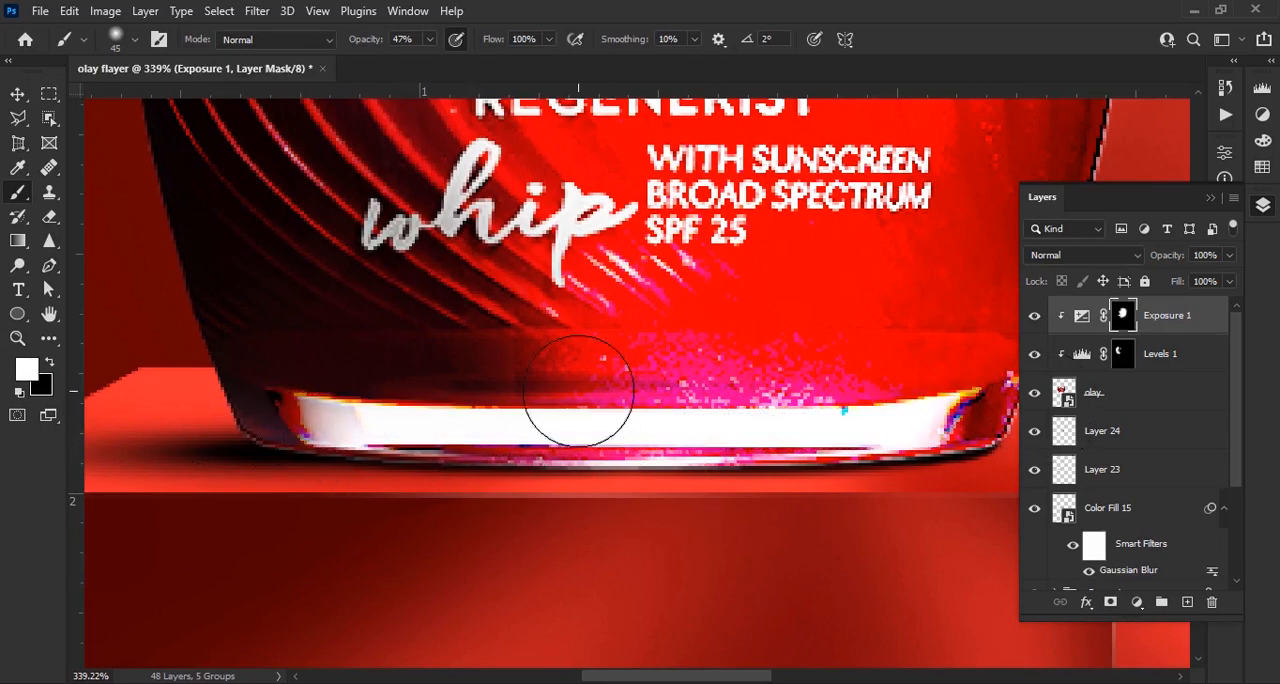
# Compare the jar with and without the Exposure adjustment and examine it in the whole composition
pyautogui.scroll(-7, 580, 389)
pyautogui.press('v')
pyautogui.click(1034, 318)
pyautogui.click(1034, 318)
pyautogui.scroll(-7, 886, 438)
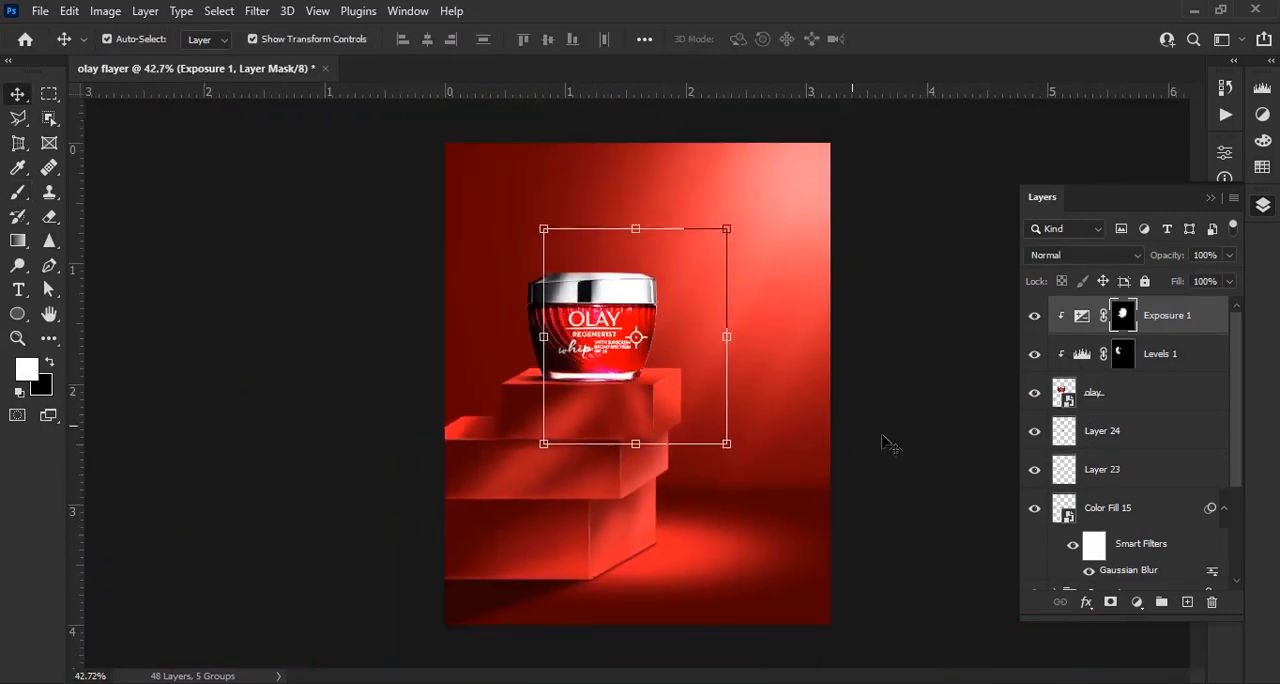
pyautogui.click(885, 438)
pyautogui.scroll(7, 697, 263)
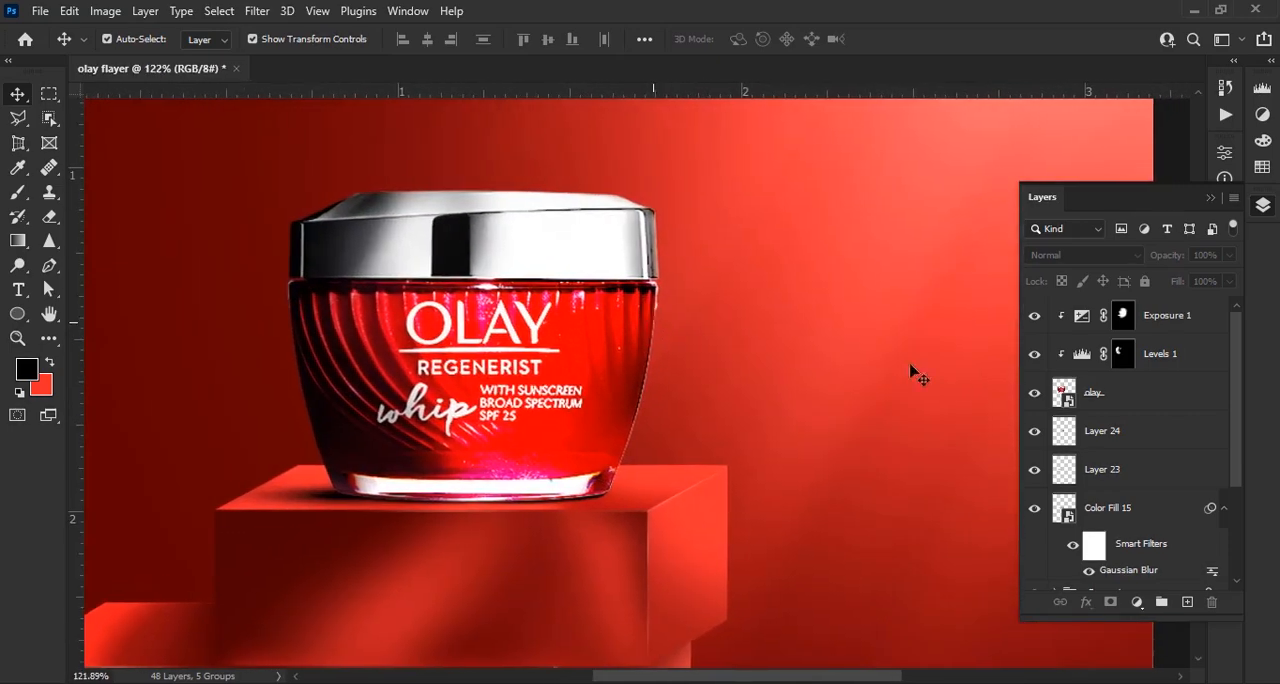
# Add a layer on top, set the foreground colour to white and choose the Lens Flare 7 brush at about 400 px
pyautogui.hotkey('ctrl', 'shift', 'alt', 'n')
pyautogui.click(27, 367)
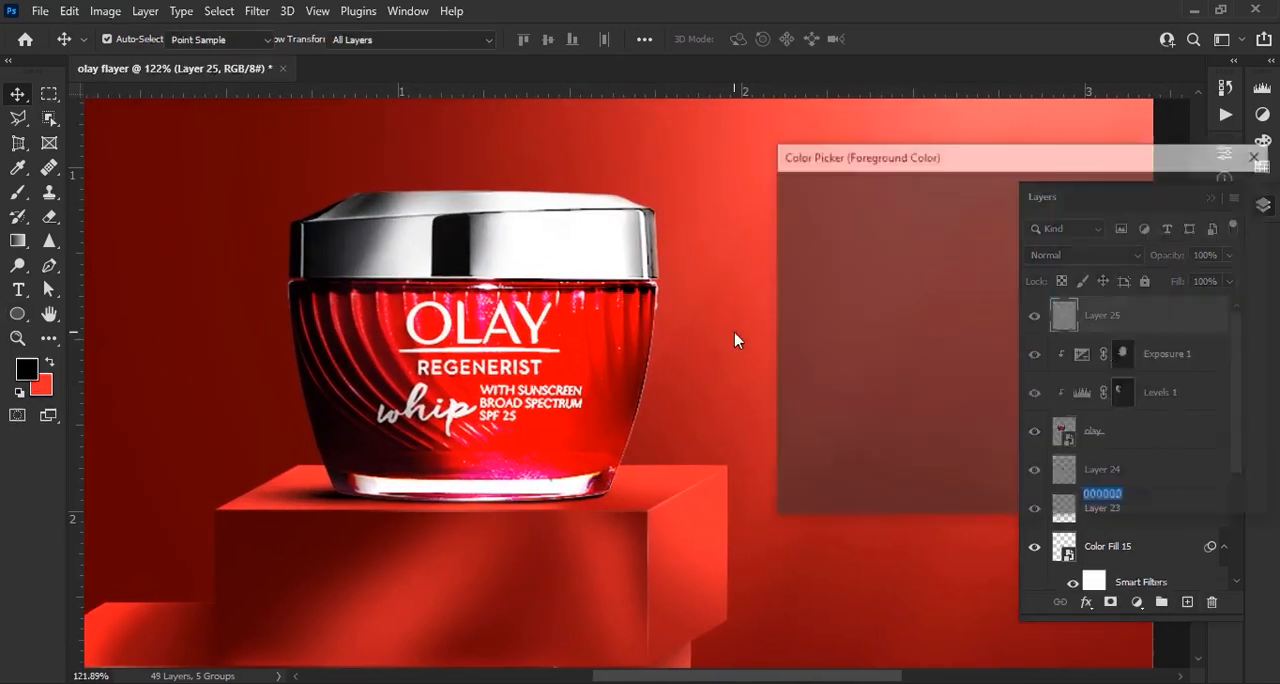
pyautogui.click(787, 200)
pyautogui.click(1194, 194)
pyautogui.click(18, 192)
pyautogui.click(137, 41)
pyautogui.scroll(10, 130, 300)
pyautogui.click(118, 294)
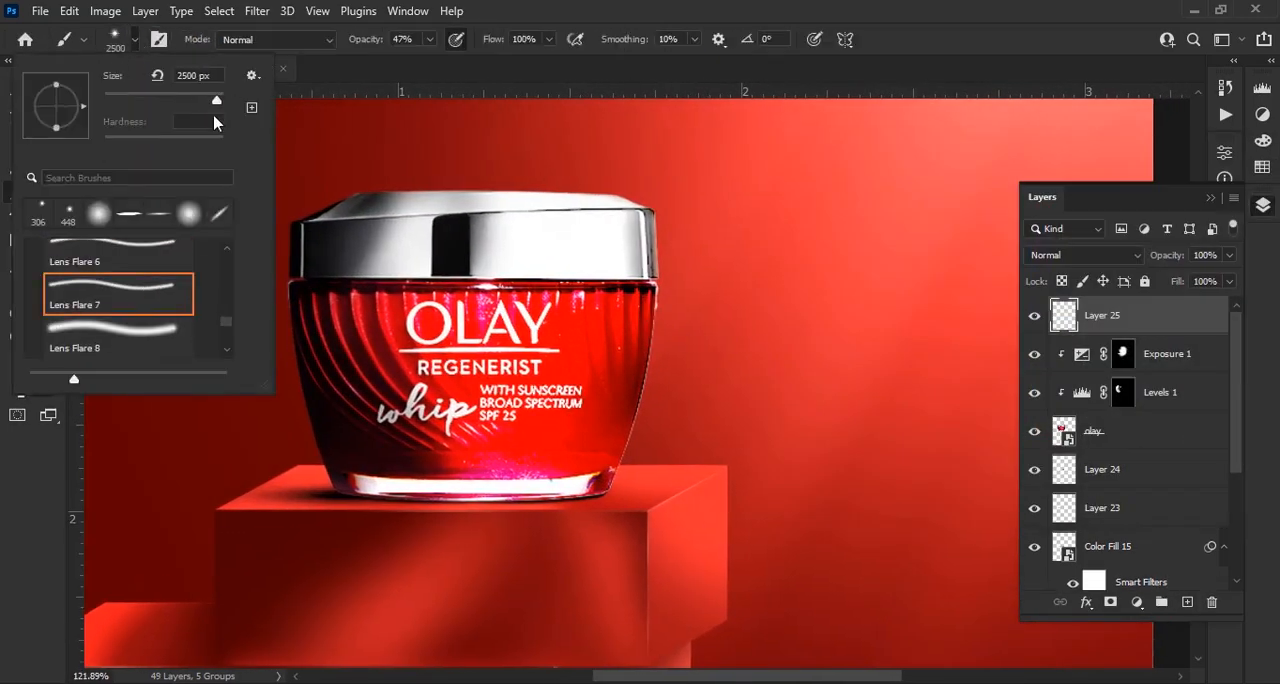
pyautogui.press('Return')
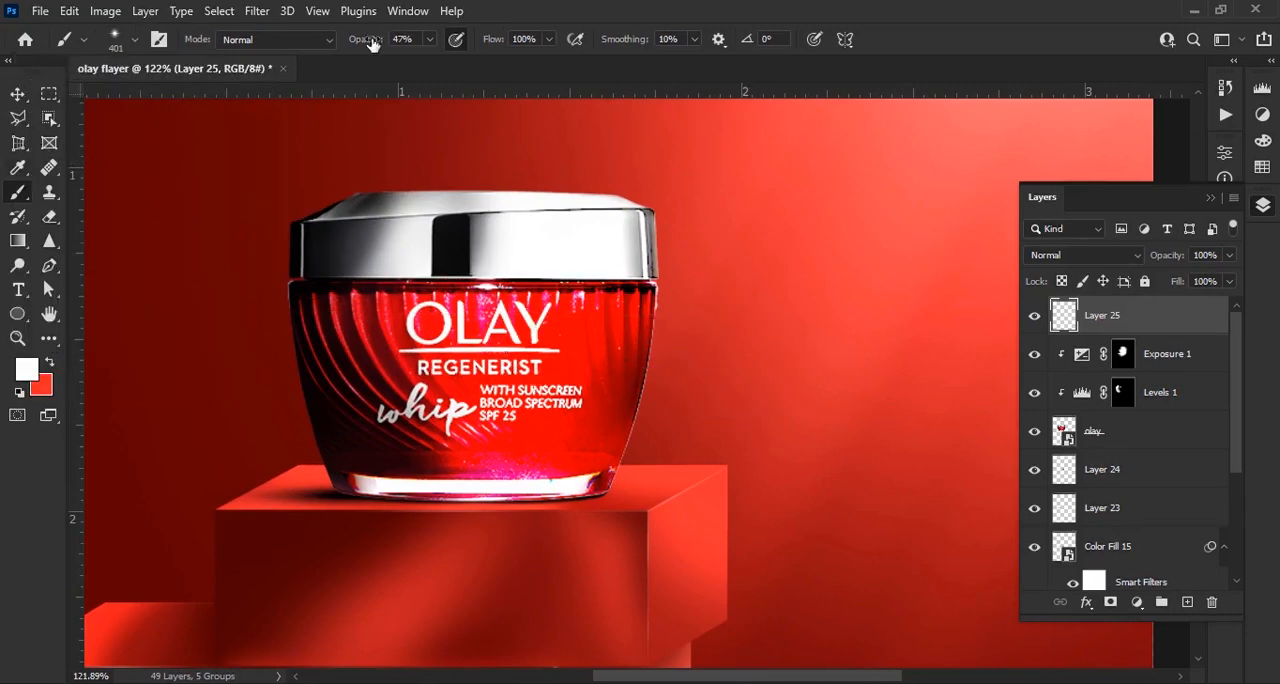
# Stamp a white lens flare at full opacity on the lid's upper right corner using a reduced brush size
pyautogui.scroll(4, 674, 262)
pyautogui.moveTo(676, 262); pyautogui.dragTo(677, 331)
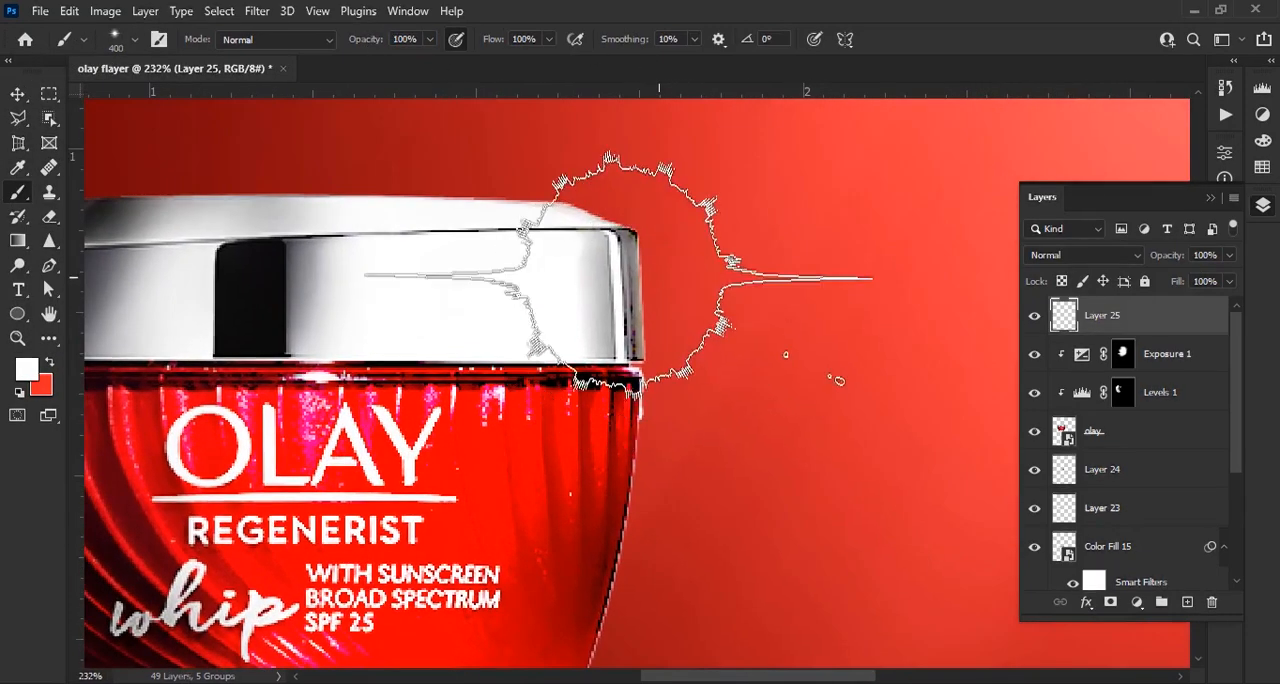
pyautogui.press('[')
pyautogui.press('[')
pyautogui.press('[')
pyautogui.press('[')
pyautogui.click(633, 240)
pyautogui.press('[')
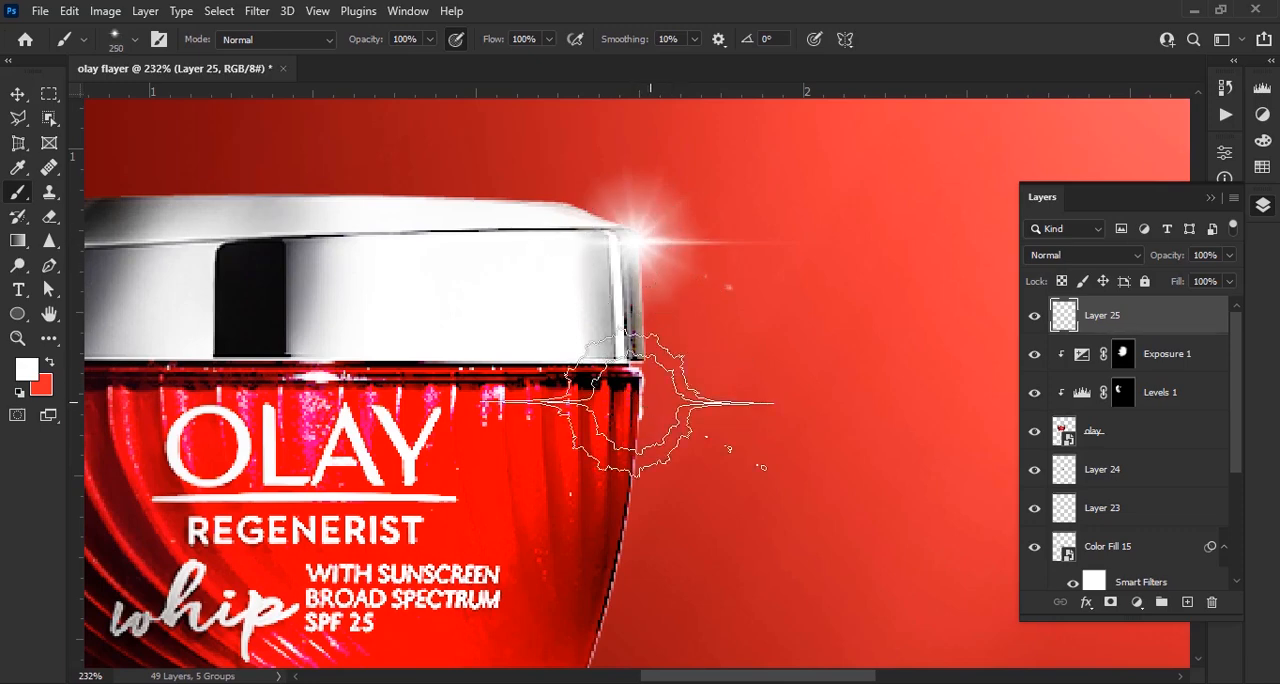
pyautogui.press(']')
pyautogui.press(']')
pyautogui.press(']')
# Transform the flare so its streak runs steeply diagonal and its bright centre sits on the lid's right corner
pyautogui.hotkey('ctrl', 't')
pyautogui.moveTo(841, 146); pyautogui.dragTo(805, 344)
pyautogui.moveTo(653, 236); pyautogui.dragTo(636, 241)
pyautogui.moveTo(703, 200); pyautogui.dragTo(656, 228)
pyautogui.scroll(5, 643, 260)
pyautogui.moveTo(775, 215); pyautogui.dragTo(782, 246)
pyautogui.moveTo(603, 242)
pyautogui.mouseDown()
pyautogui.moveTo(651, 213)
pyautogui.moveTo(635, 301)
pyautogui.mouseUp()
pyautogui.click(928, 40)
# Mask the flare layer and paint black with a 50 px soft brush to hide its long streaks and outer glow
pyautogui.click(1111, 602)
pyautogui.press('b')
pyautogui.click(135, 40)
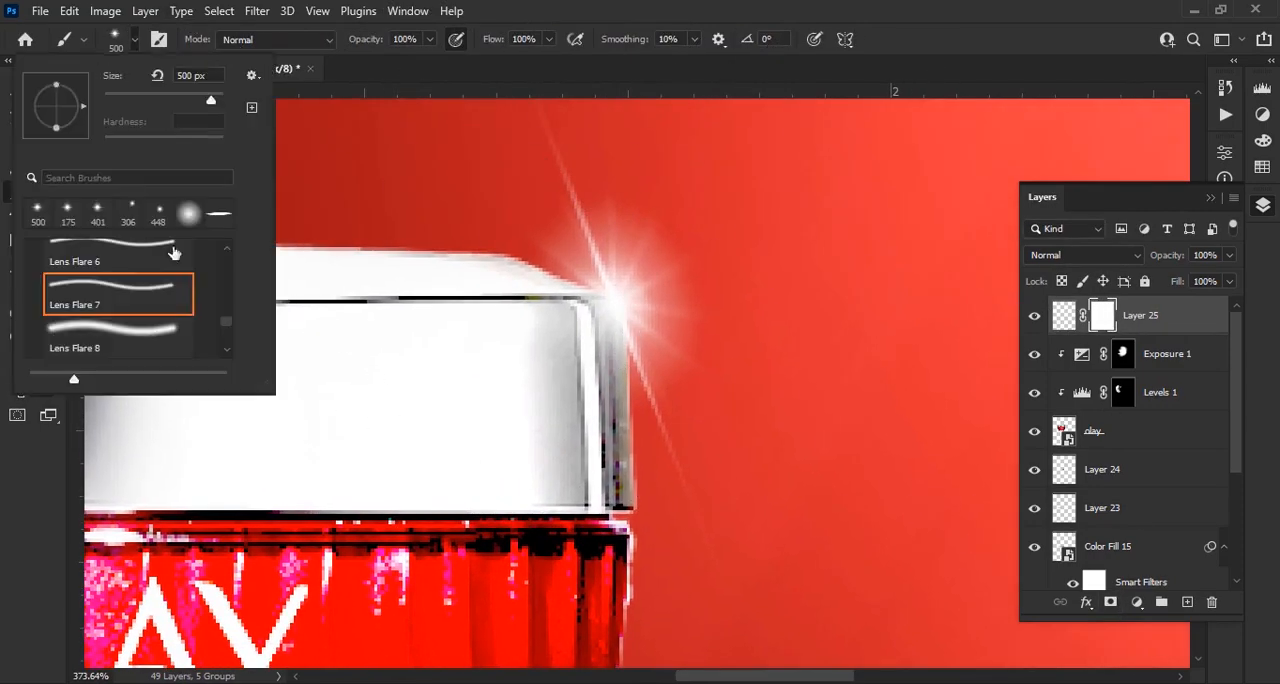
pyautogui.doubleClick(38, 213)
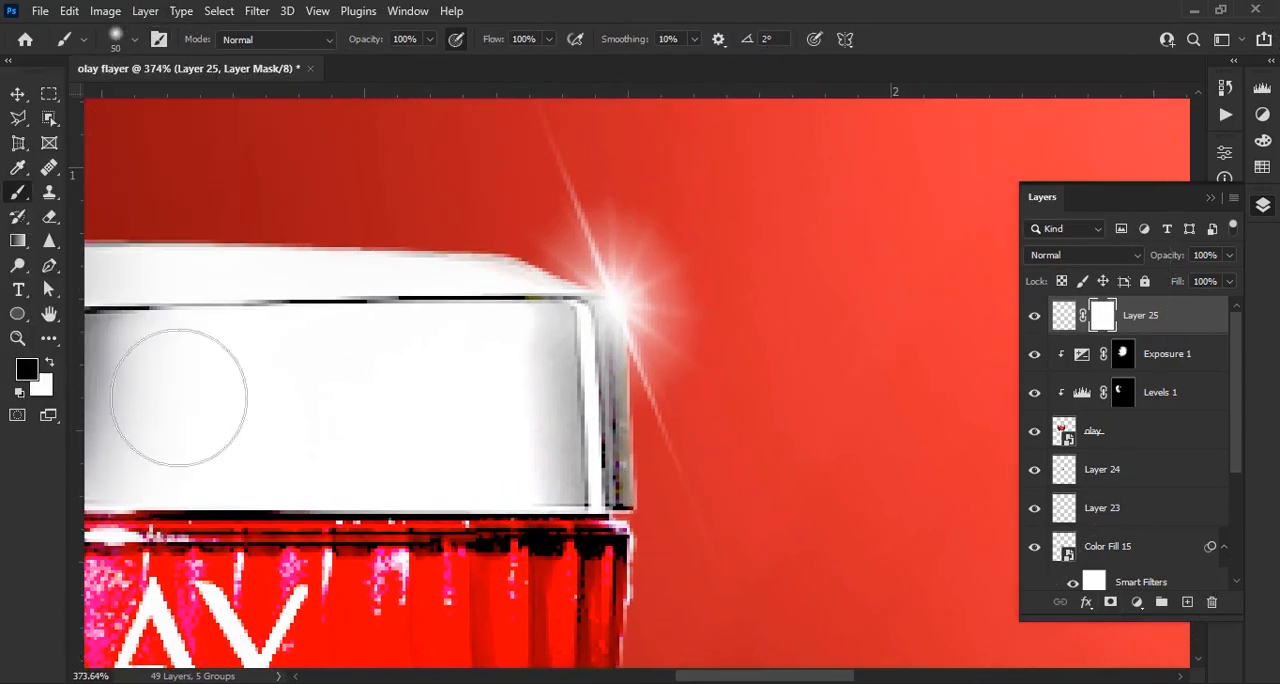
pyautogui.moveTo(706, 423)
pyautogui.mouseDown()
pyautogui.moveTo(756, 349)
pyautogui.moveTo(623, 153)
pyautogui.moveTo(706, 228)
pyautogui.mouseUp()
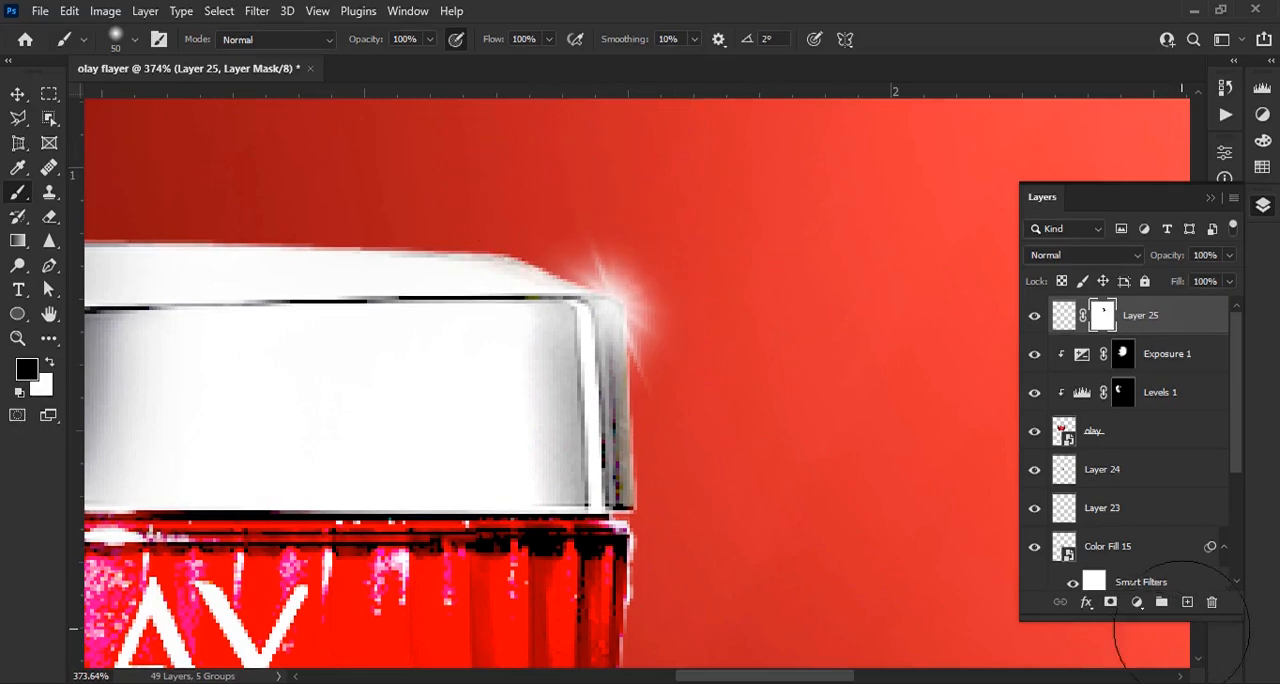
# Add another layer and stamp a white lens flare beside the jar with the 500 px flare brush
pyautogui.click(1187, 602)
pyautogui.scroll(-2, 475, 345)
pyautogui.click(135, 40)
pyautogui.click(68, 213)
pyautogui.scroll(-4, 440, 352)
pyautogui.click(652, 461)
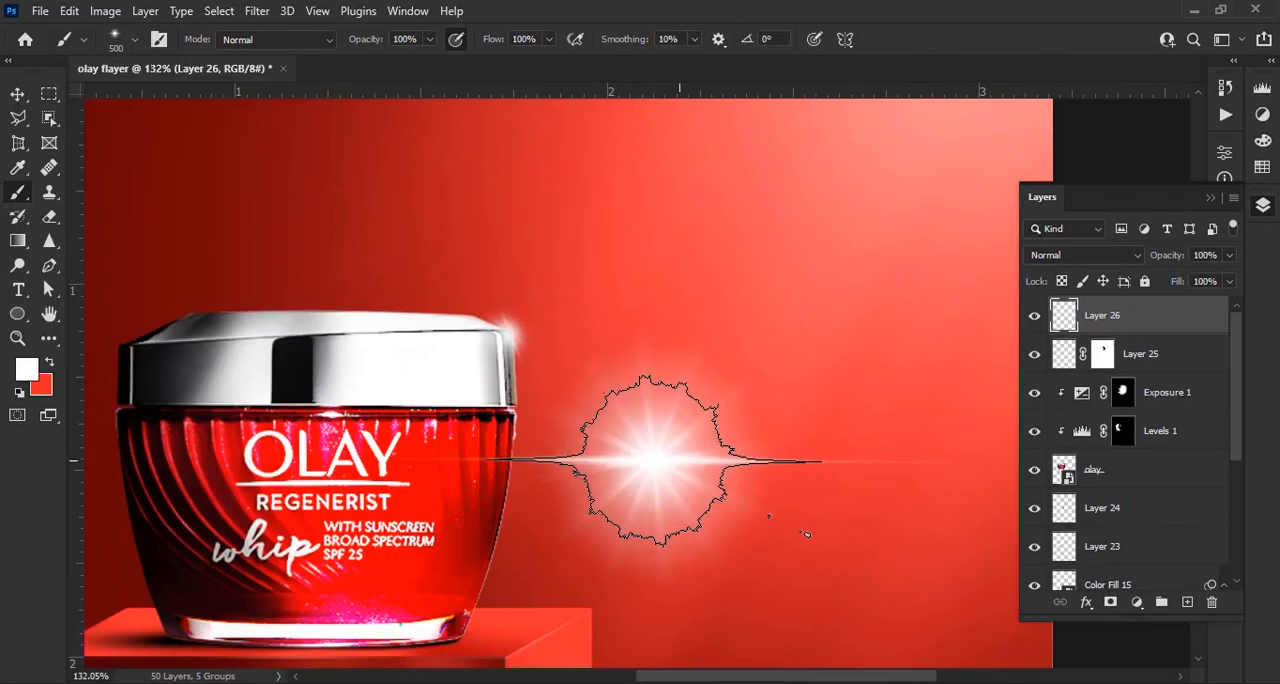
pyautogui.click(679, 461)
# Squash the new flare to 6.38% height, rotate it to about 90.6° and place it along the jar's right edge
pyautogui.press('v')
pyautogui.moveTo(678, 318); pyautogui.dragTo(373, 268)
pyautogui.scroll(6, 680, 595)
pyautogui.moveTo(480, 291); pyautogui.dragTo(477, 307)
pyautogui.scroll(4, 443, 263)
pyautogui.moveTo(443, 245); pyautogui.dragTo(524, 325)
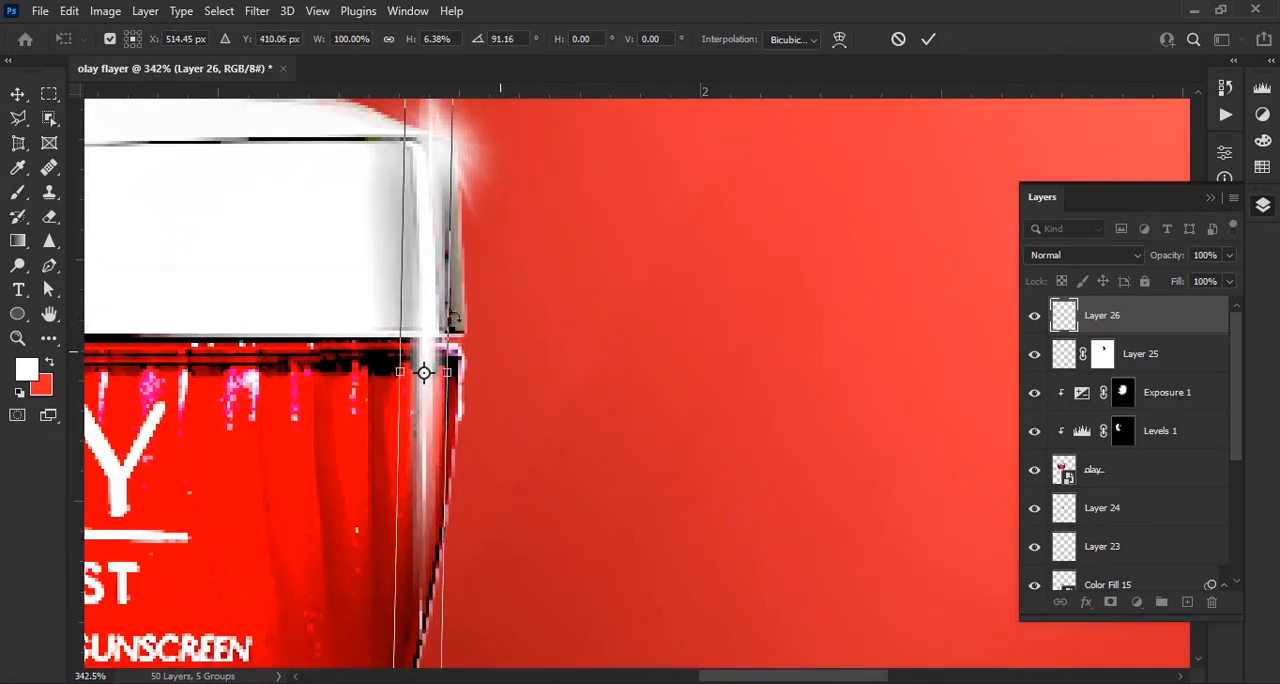
pyautogui.moveTo(432, 326); pyautogui.dragTo(468, 301)
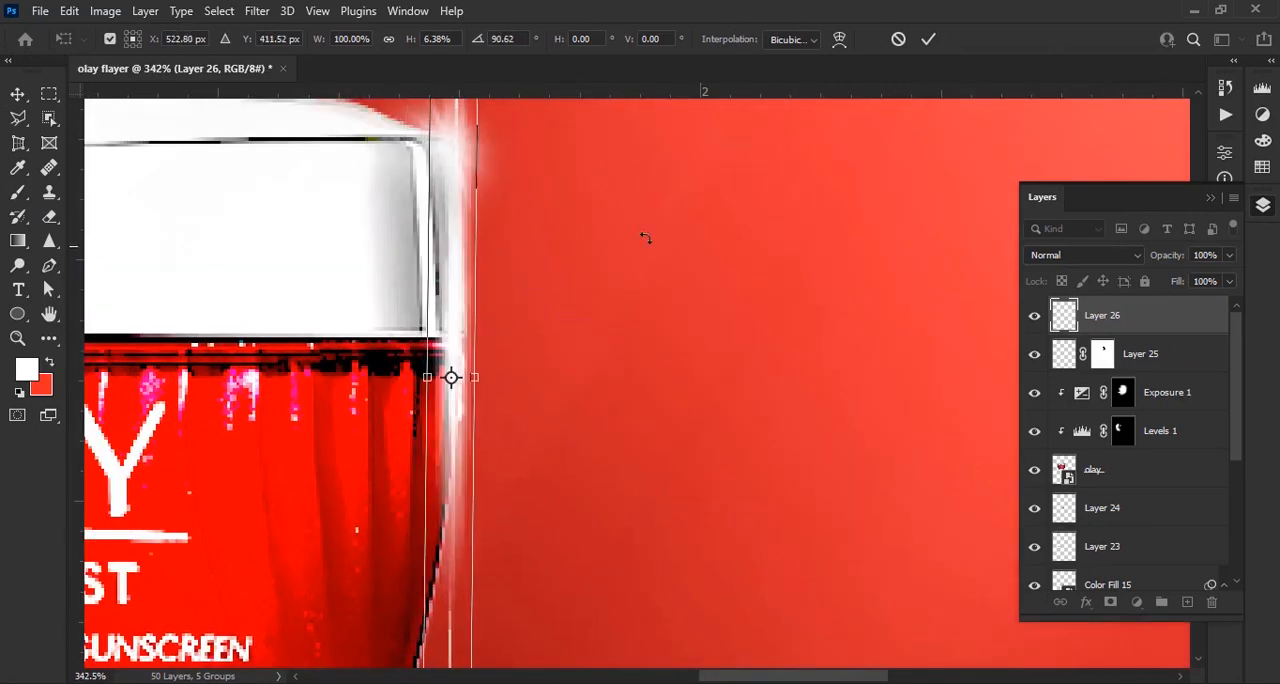
pyautogui.click(928, 39)
# Mask the vertical streak and paint out its ends with a soft black brush at 90 px and 87% opacity
pyautogui.scroll(-6, 682, 303)
pyautogui.click(1111, 602)
pyautogui.press('b')
pyautogui.rightClick(600, 401)
pyautogui.click(634, 504)
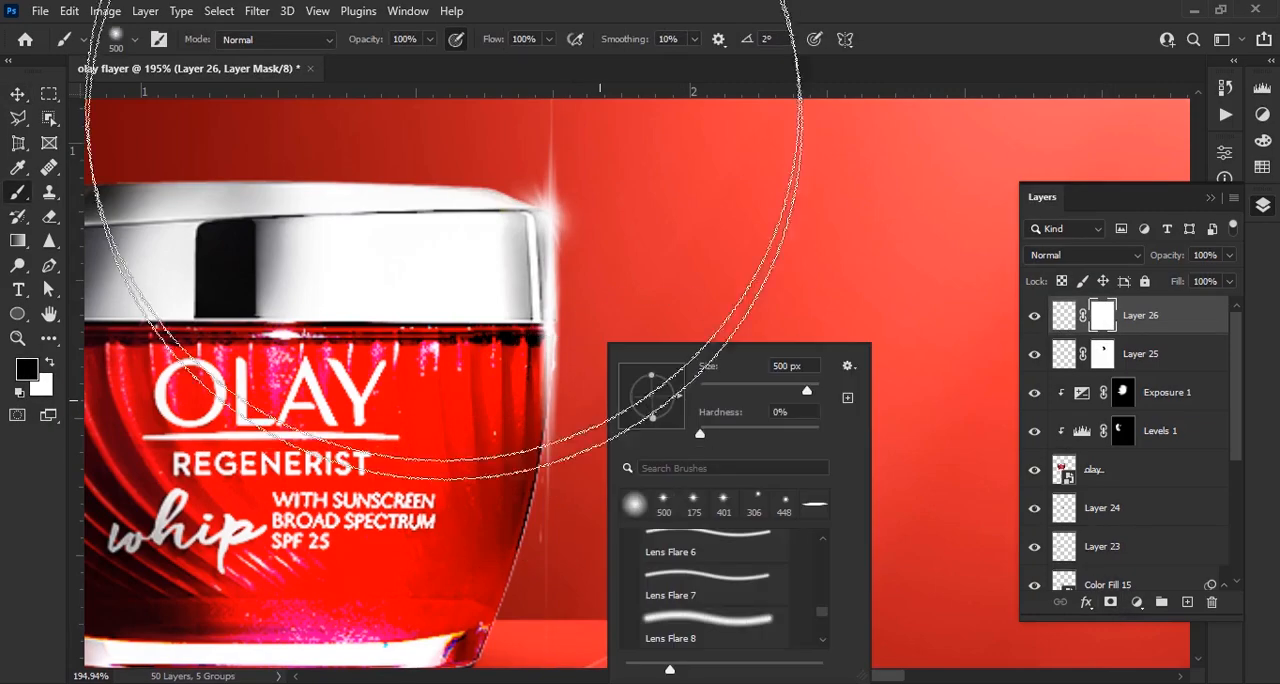
pyautogui.moveTo(381, 40); pyautogui.dragTo(368, 40)
pyautogui.press('[')
pyautogui.press('[')
pyautogui.press('[')
pyautogui.press('[')
pyautogui.press('[')
pyautogui.press('[')
pyautogui.press('[')
pyautogui.press('[')
pyautogui.press('[')
pyautogui.moveTo(591, 526); pyautogui.dragTo(598, 450)
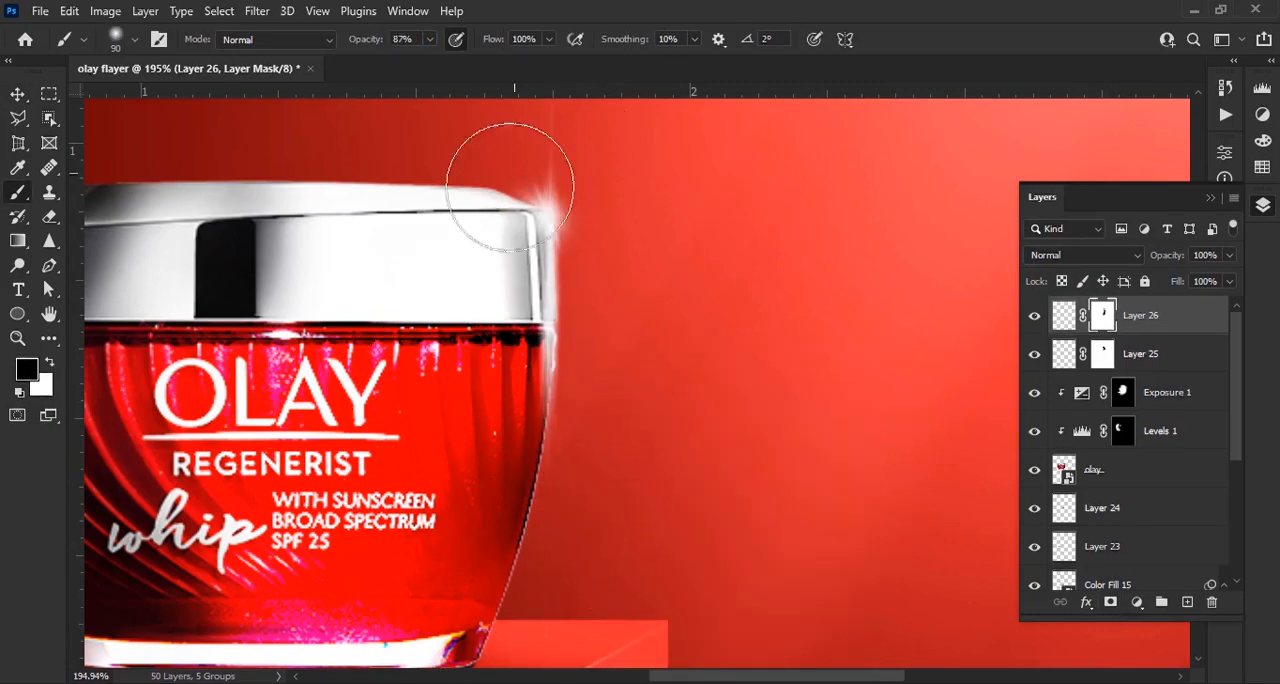
# Refine the streak's mask along the lid's right edge with the soft black brush at 50 px
pyautogui.scroll(5, 495, 451)
pyautogui.press('[')
pyautogui.press('[')
pyautogui.press('[')
pyautogui.press('[')
pyautogui.moveTo(512, 254); pyautogui.dragTo(518, 439)
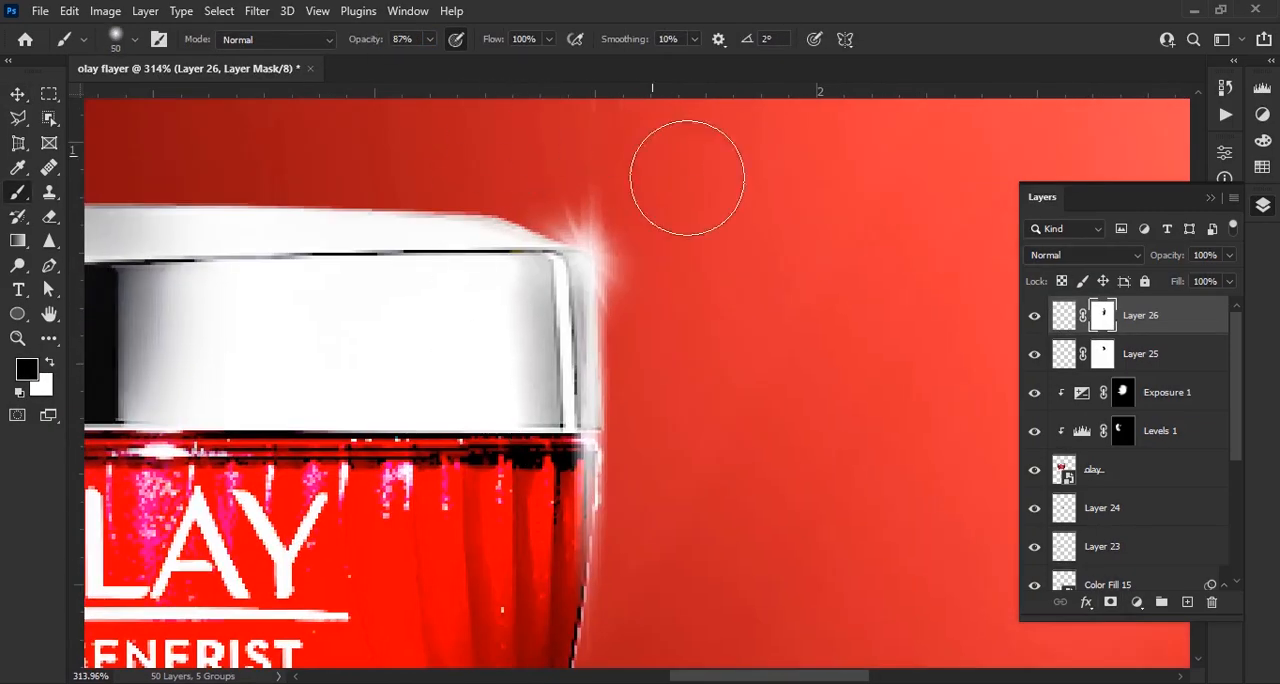
pyautogui.scroll(-8, 671, 418)
pyautogui.press('v')
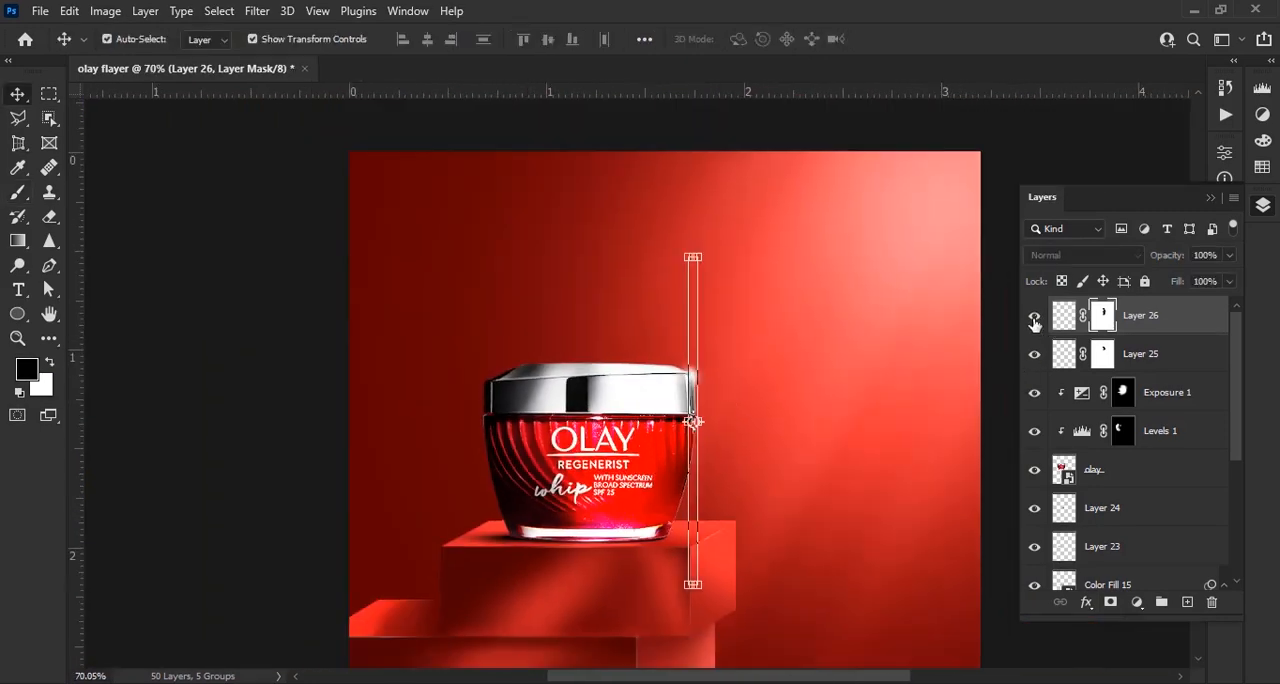
# Group the jar layer with its two adjustment layers and both flare layers, from Layer 26 down to olay
pyautogui.click(799, 445)
pyautogui.scroll(-4, 799, 445)
pyautogui.scroll(2, 701, 309)
pyautogui.scroll(-2, 701, 309)
pyautogui.click(1163, 328)
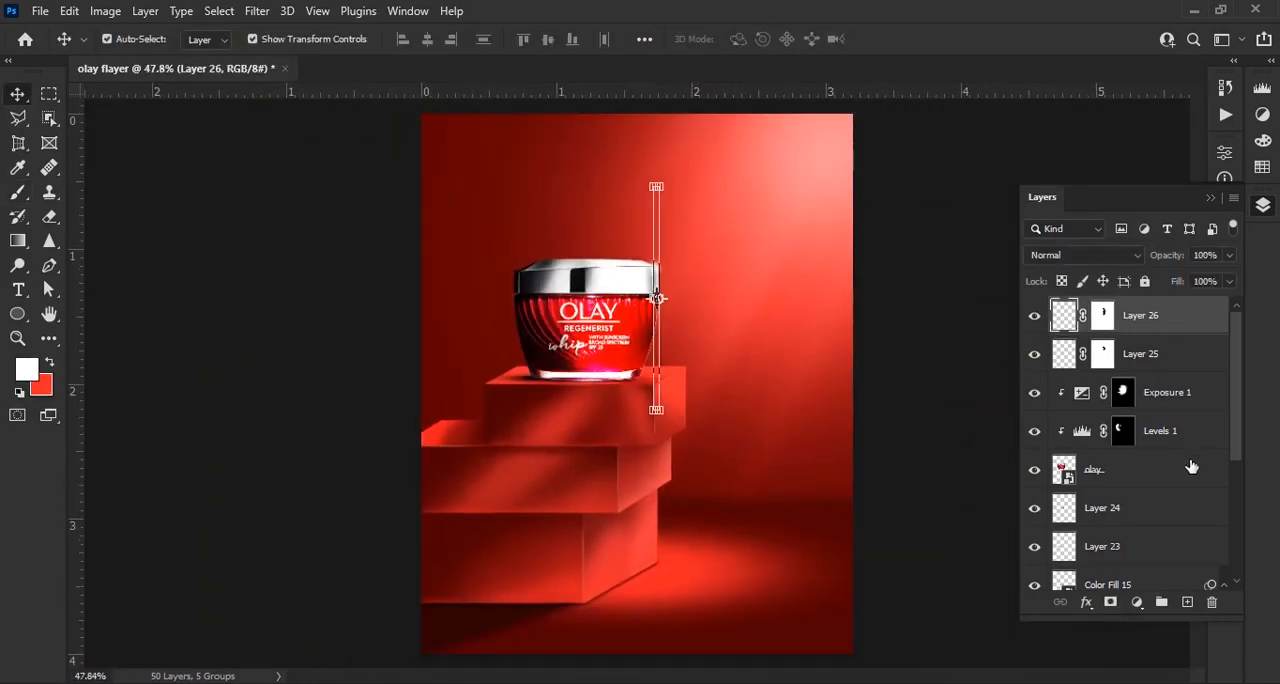
pyautogui.keyDown('shift'); pyautogui.click(1190, 467); pyautogui.keyUp('shift')
pyautogui.hotkey('ctrl', 'g')
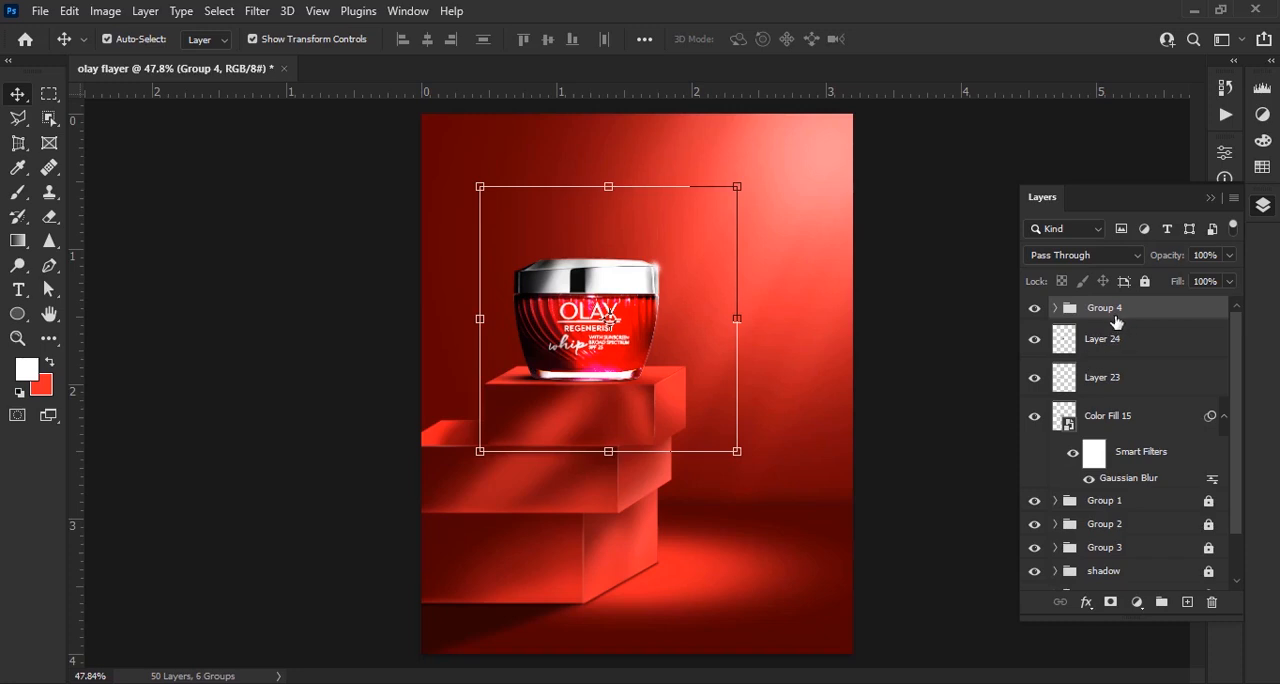
# Duplicate the jar, adjustment and flare layers inside Group 4 and move the copies above the group
pyautogui.click(1055, 308)
pyautogui.moveTo(836, 443); pyautogui.dragTo(511, 220)
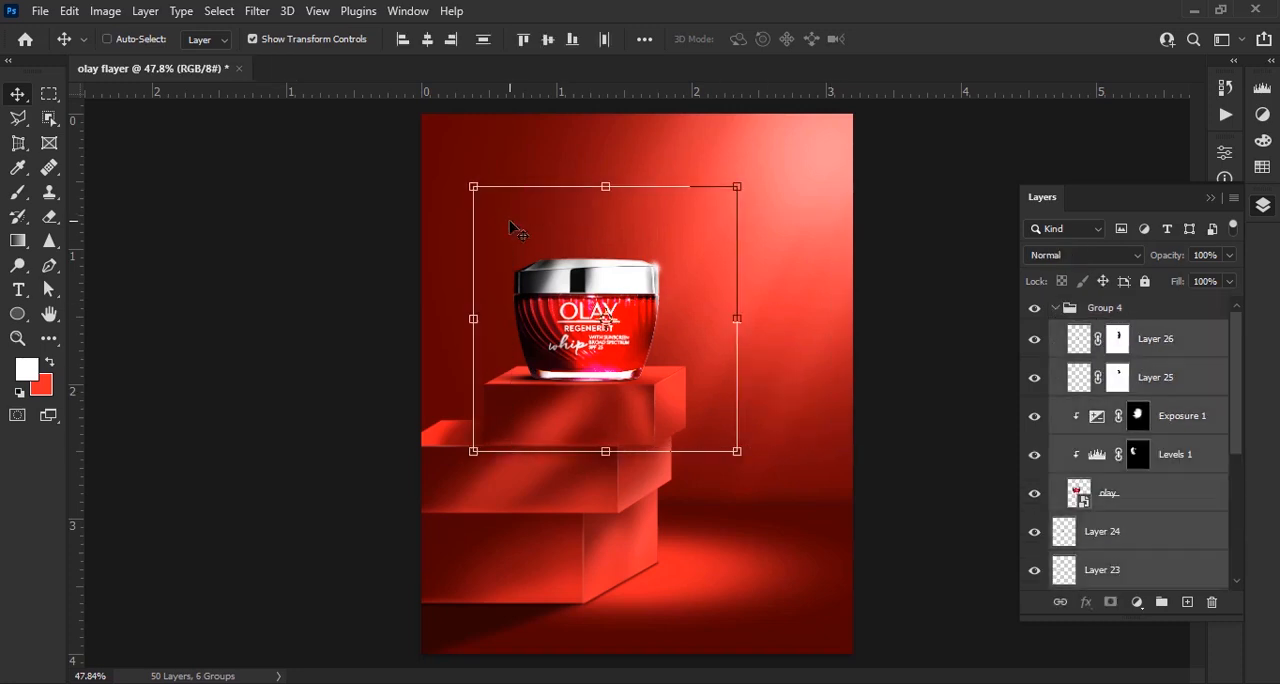
pyautogui.scroll(-1, 1156, 502)
pyautogui.scroll(-1, 1156, 502)
pyautogui.scroll(2, 1151, 447)
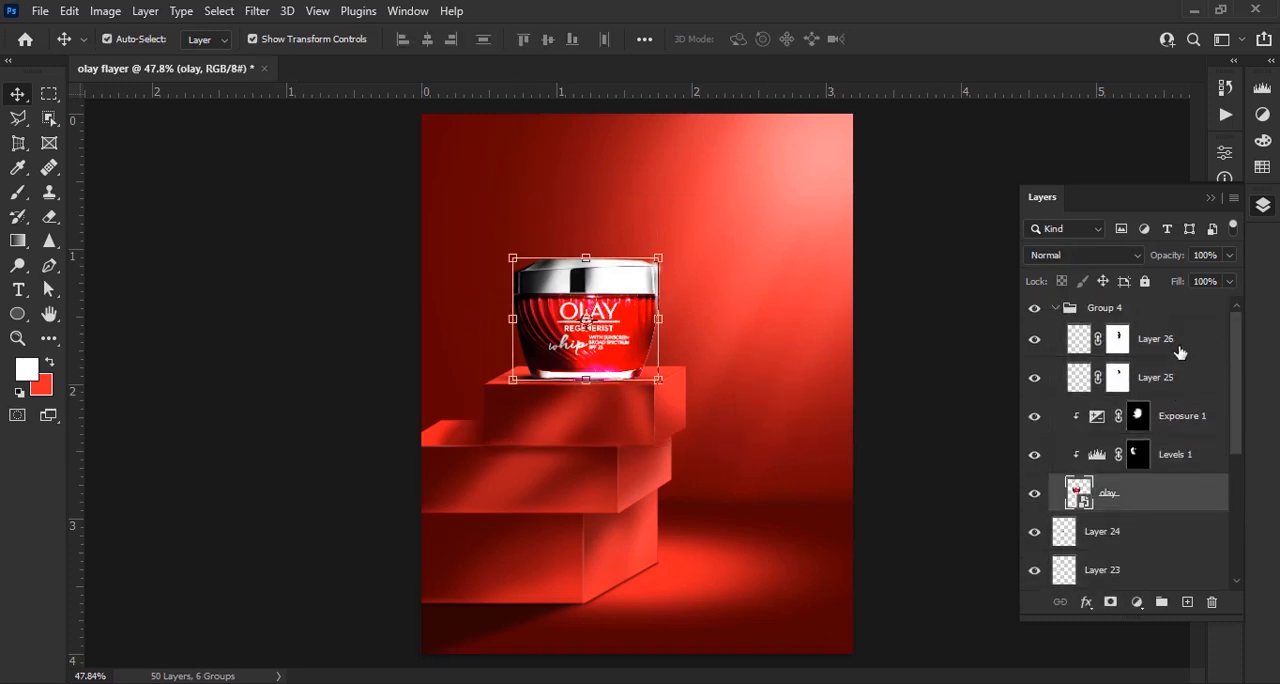
pyautogui.keyDown('shift'); pyautogui.click(1168, 349); pyautogui.keyUp('shift')
pyautogui.hotkey('ctrl', 'j')
pyautogui.moveTo(1149, 323); pyautogui.dragTo(1136, 296)
pyautogui.click(1055, 500)
# Move Layer 24, Layer 23 and Color Fill 15 into Group 4 with the original jar
pyautogui.scroll(-1, 1135, 496)
pyautogui.scroll(-1, 1136, 490)
pyautogui.click(1138, 458)
pyautogui.keyDown('shift'); pyautogui.click(1151, 531); pyautogui.keyUp('shift')
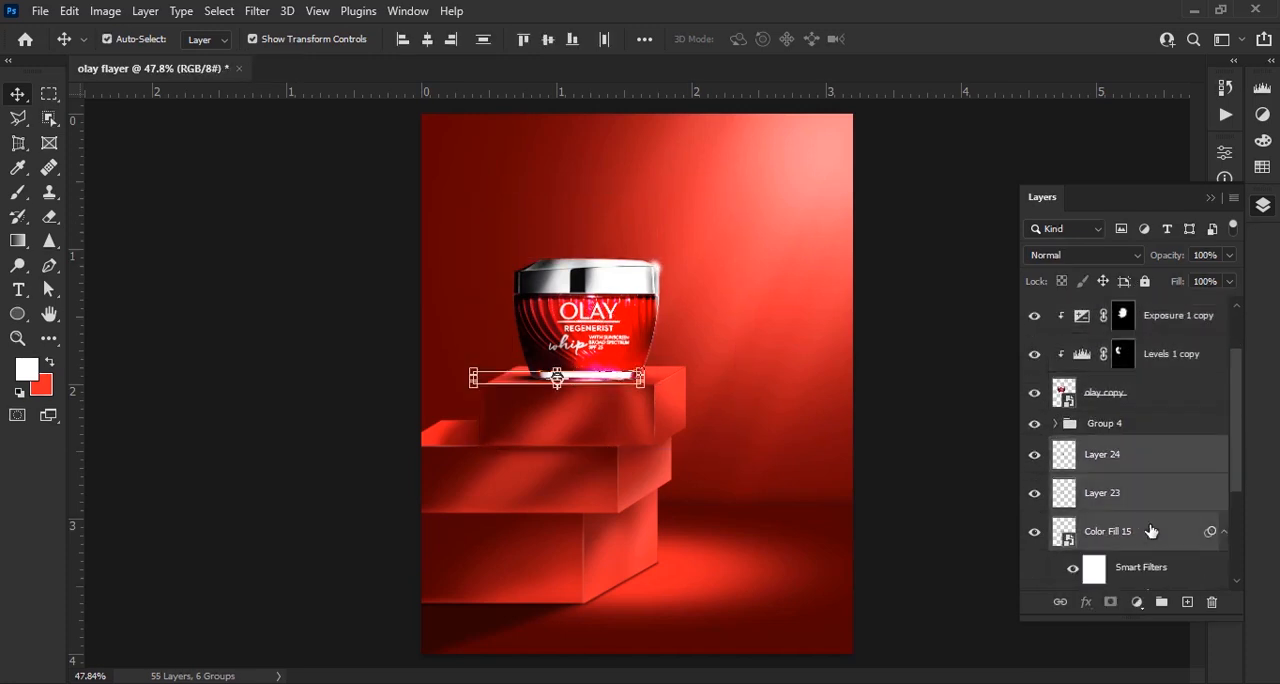
pyautogui.scroll(-2, 1150, 528)
pyautogui.scroll(1, 1124, 494)
pyautogui.moveTo(1106, 418); pyautogui.dragTo(1107, 388)
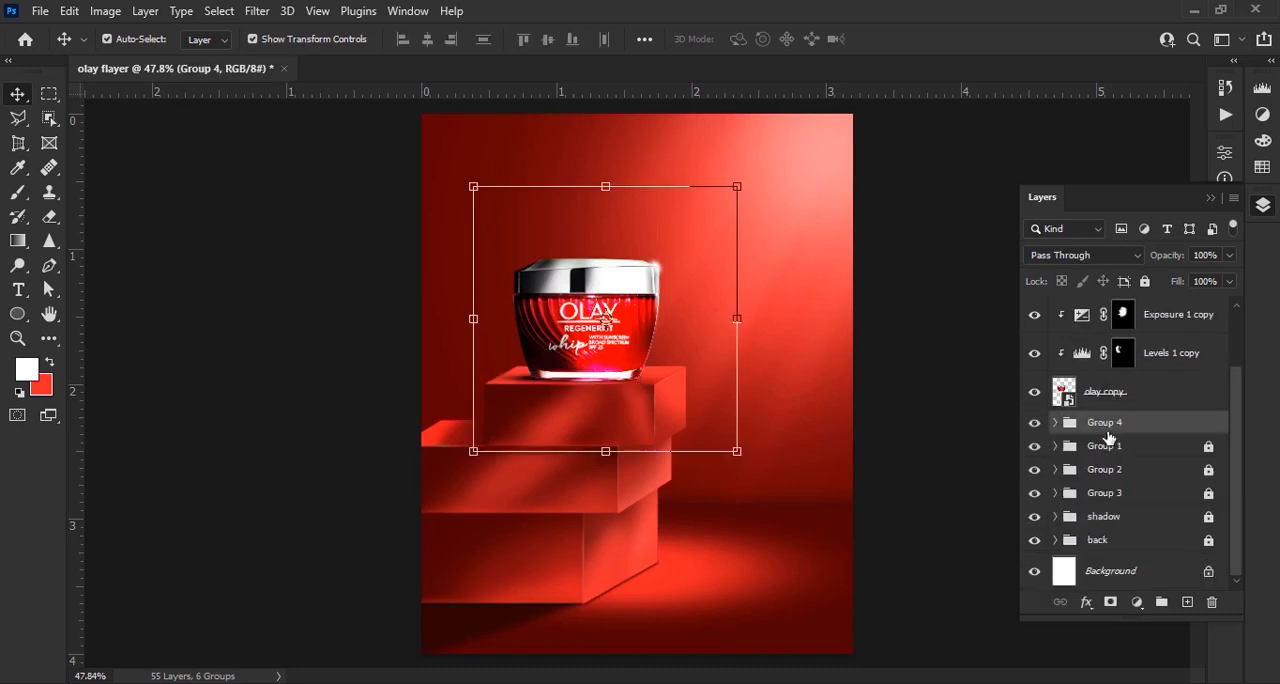
# Group the copied jar layers, from Layer 26 copy down to olay copy, and lock Group 4
pyautogui.scroll(2, 1163, 412)
pyautogui.click(1165, 318)
pyautogui.keyDown('shift'); pyautogui.click(1171, 467); pyautogui.keyUp('shift')
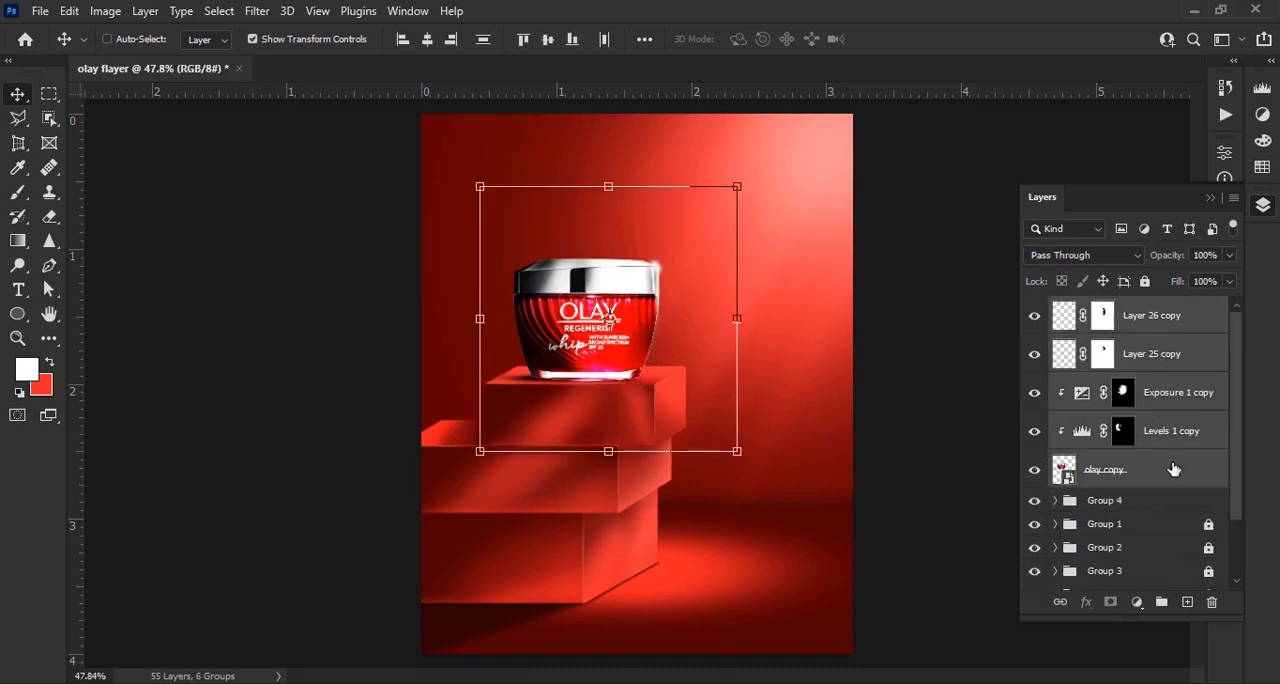
pyautogui.hotkey('ctrl', 'g')
pyautogui.click(1130, 326)
# Select all layers in Group 5 and move the copied jar down onto the floor beside the lowest block
pyautogui.moveTo(766, 426); pyautogui.dragTo(570, 243)
pyautogui.moveTo(616, 284); pyautogui.dragTo(754, 544)
pyautogui.scroll(5, 741, 468)
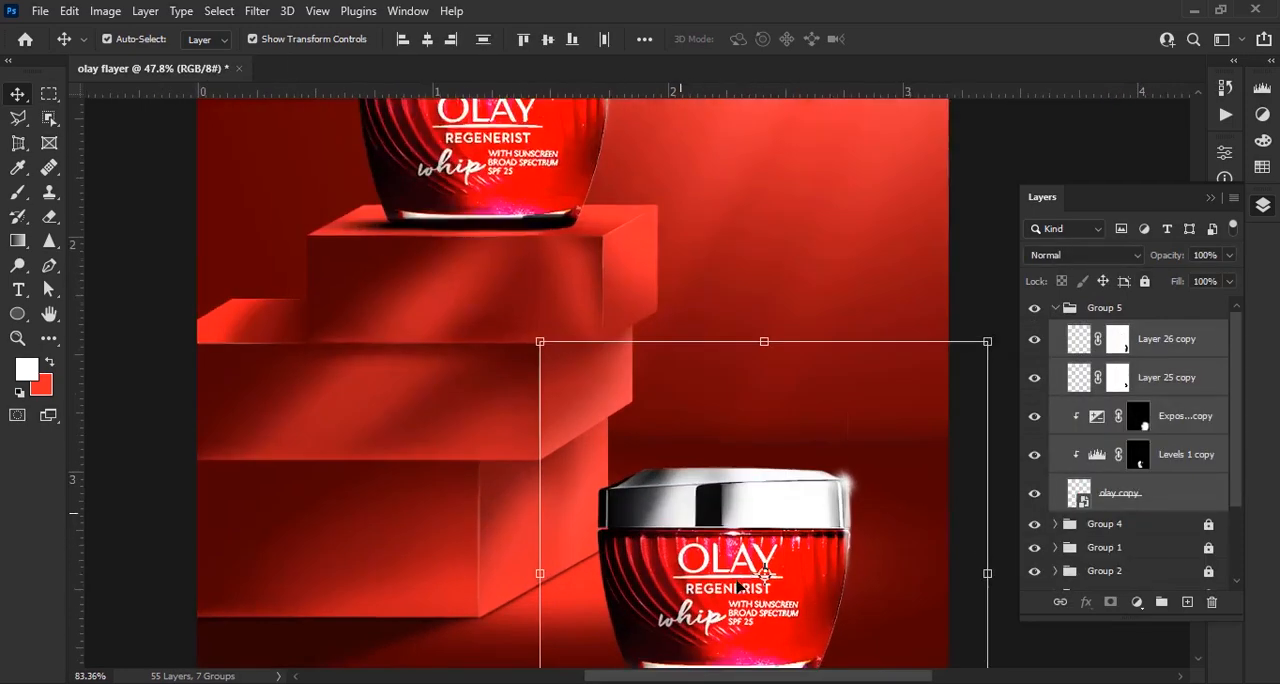
pyautogui.moveTo(745, 500); pyautogui.dragTo(695, 370)
pyautogui.moveTo(772, 526); pyautogui.dragTo(817, 435)
pyautogui.scroll(-3, 755, 384)
pyautogui.scroll(4, 755, 382)
pyautogui.hotkey('shift', 'Up')
pyautogui.hotkey('shift', 'Up')
pyautogui.hotkey('shift', 'Up')
pyautogui.hotkey('shift', 'Down')
pyautogui.hotkey('shift', 'Down')
pyautogui.hotkey('ctrl', '0')
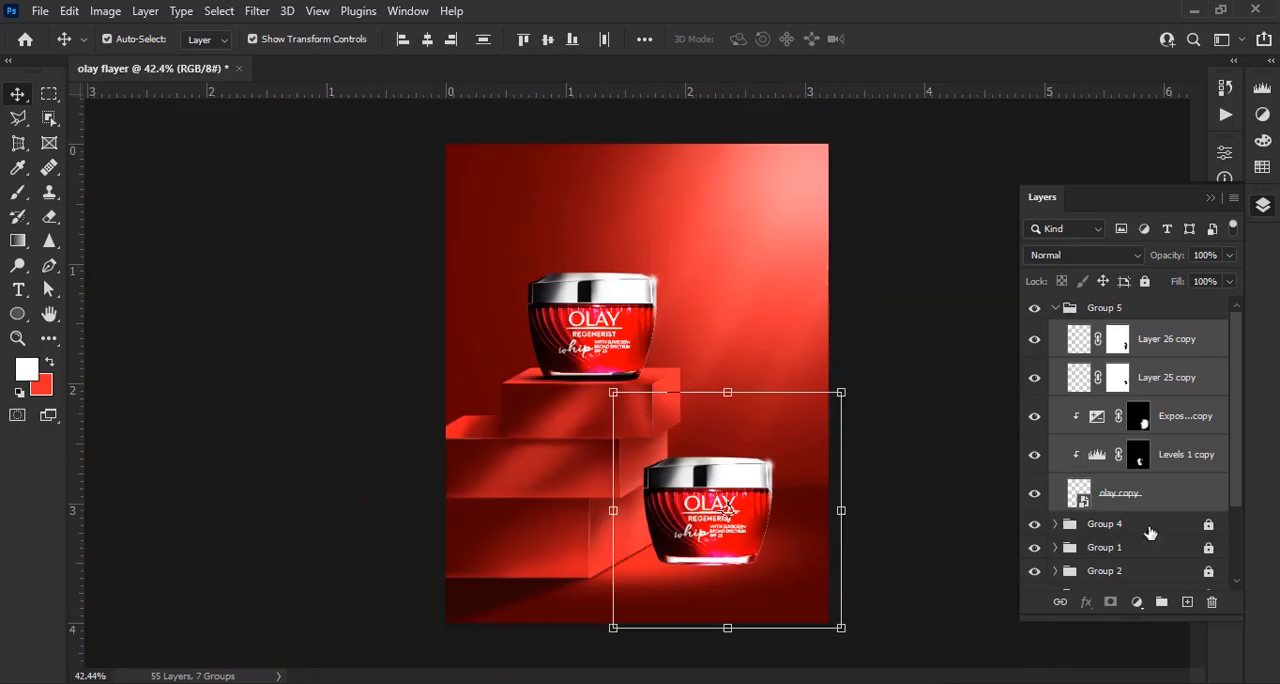
# Add an empty layer directly beneath the copied jar inside Group 5
pyautogui.click(1149, 527)
pyautogui.click(1183, 604)
pyautogui.moveTo(1146, 532)
pyautogui.mouseDown()
pyautogui.moveTo(1137, 492)
pyautogui.moveTo(1131, 549)
pyautogui.mouseUp()
# Trace a curved pen path around the copied jar's bottom rim and turn it into a selection
pyautogui.scroll(5, 760, 540)
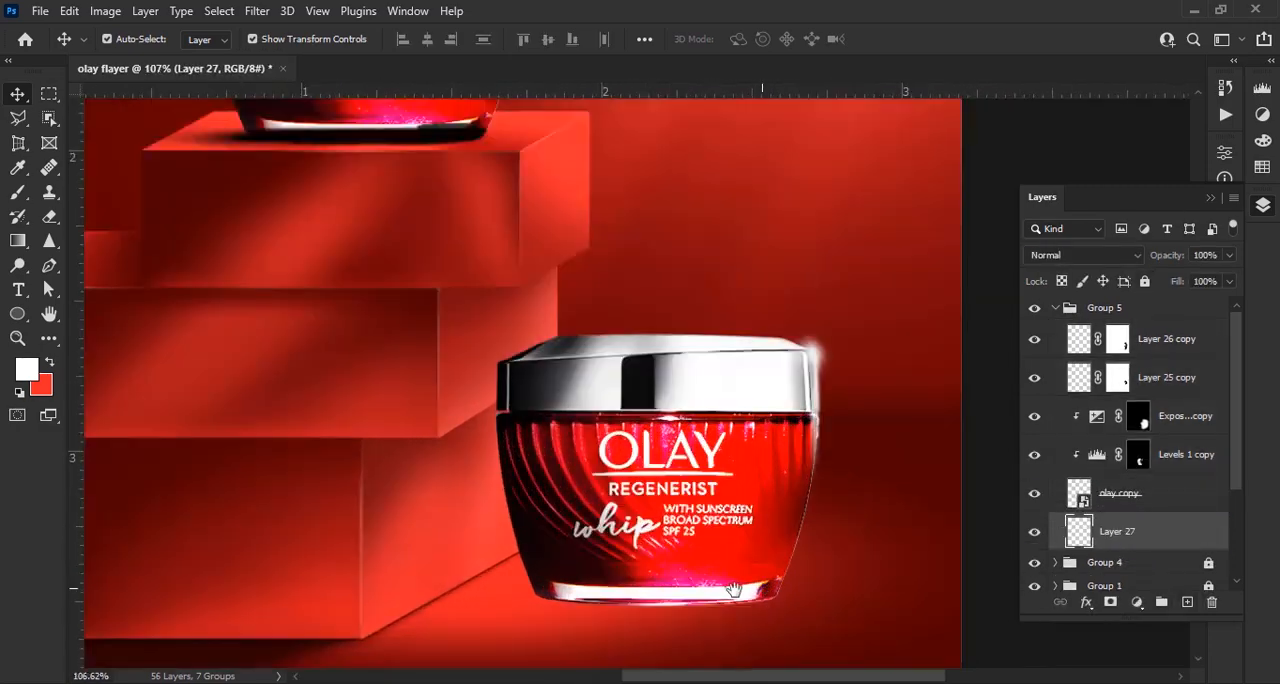
pyautogui.scroll(1, 650, 456)
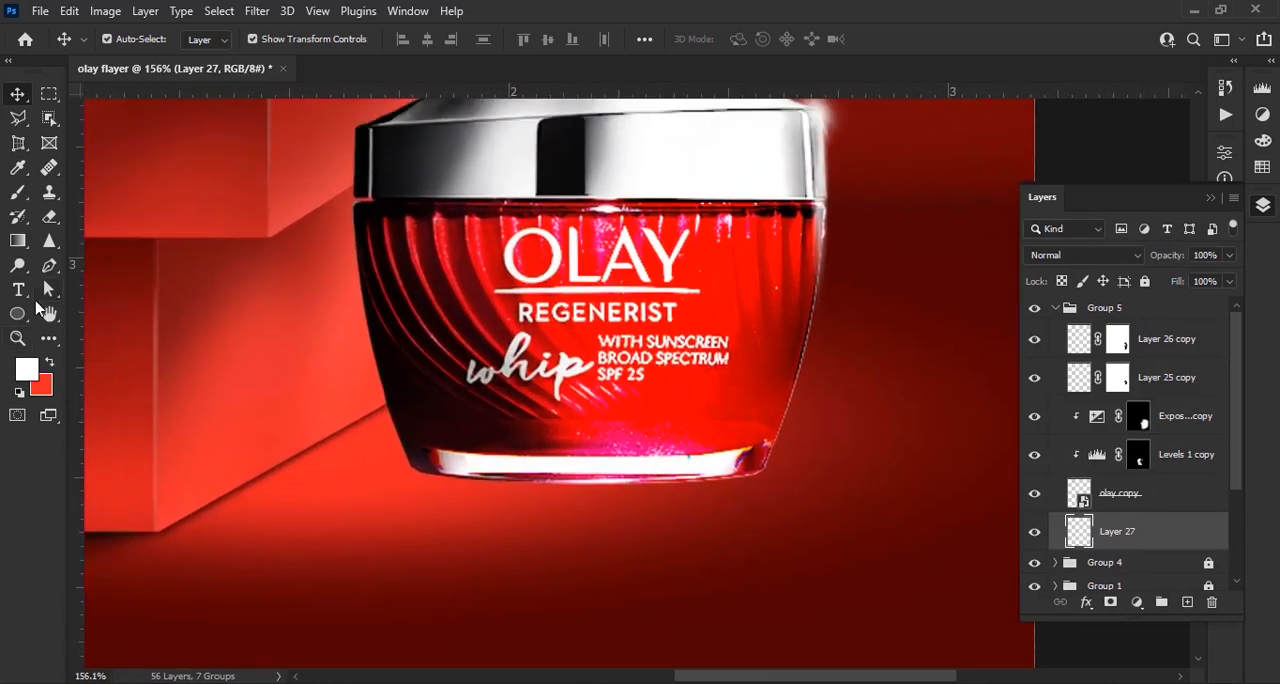
pyautogui.click(49, 265)
pyautogui.scroll(2, 688, 482)
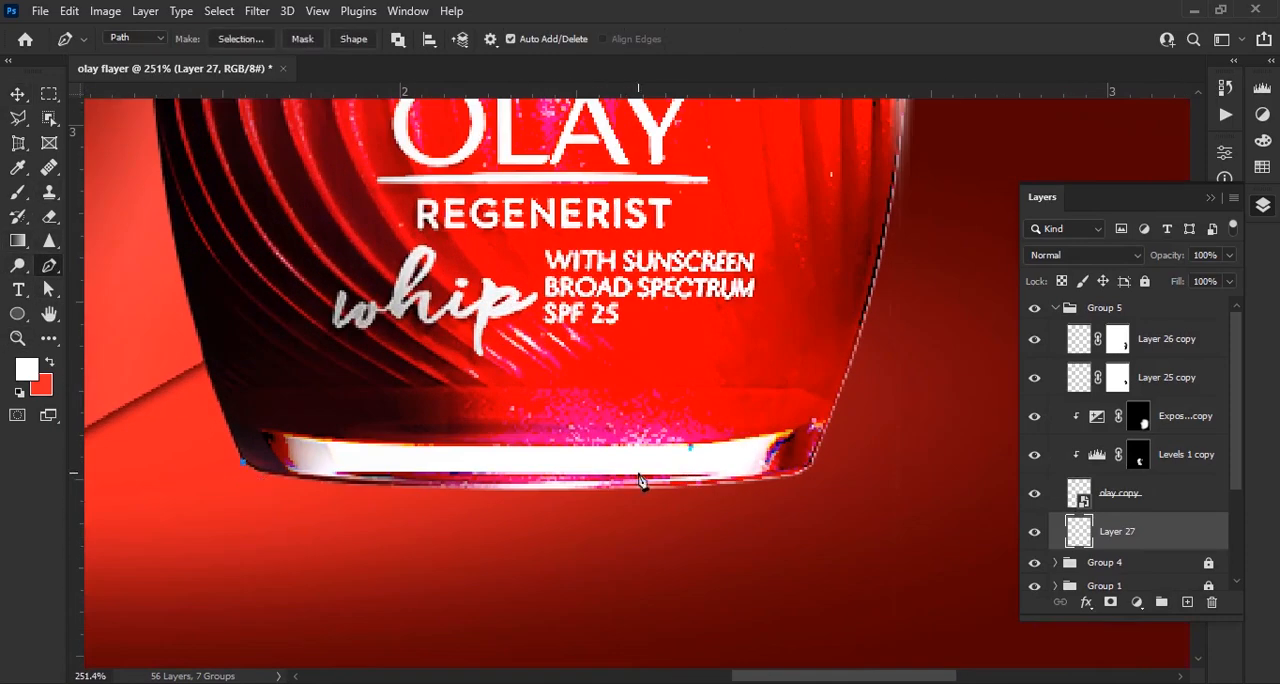
pyautogui.click(243, 464)
pyautogui.rightClick(49, 265)
pyautogui.click(125, 356)
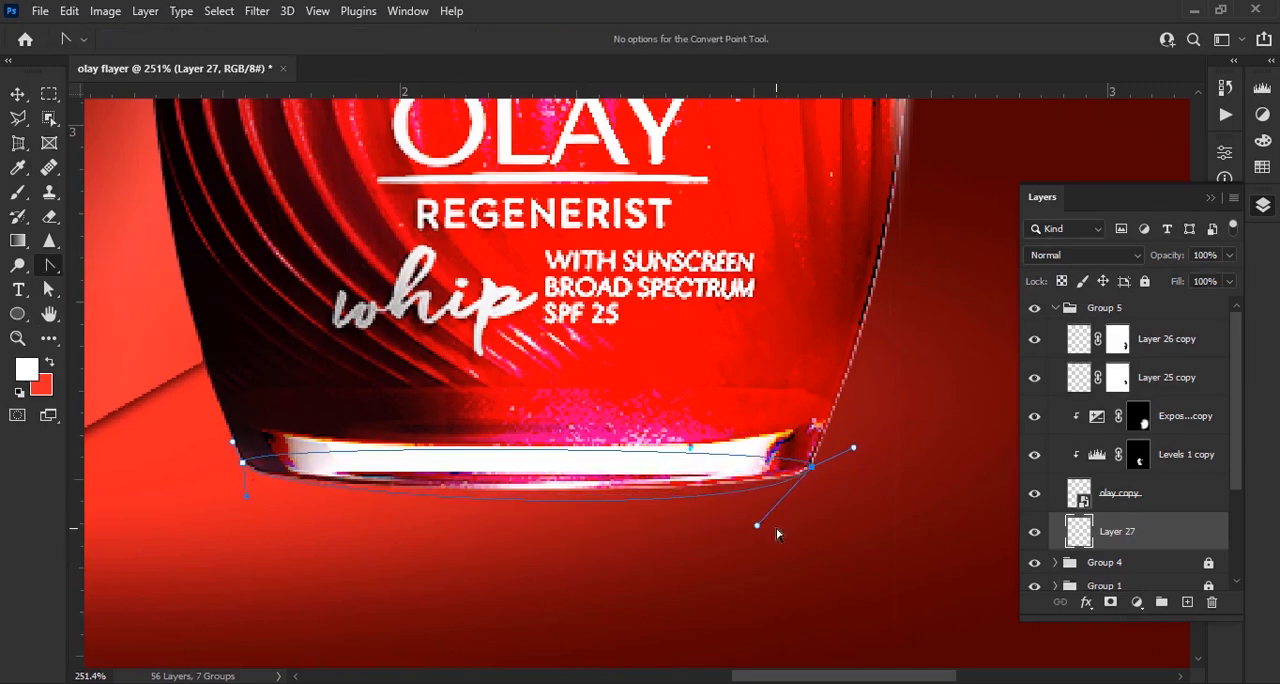
pyautogui.rightClick(49, 265)
pyautogui.click(125, 266)
pyautogui.rightClick(491, 470)
pyautogui.click(614, 129)
pyautogui.click(735, 171)
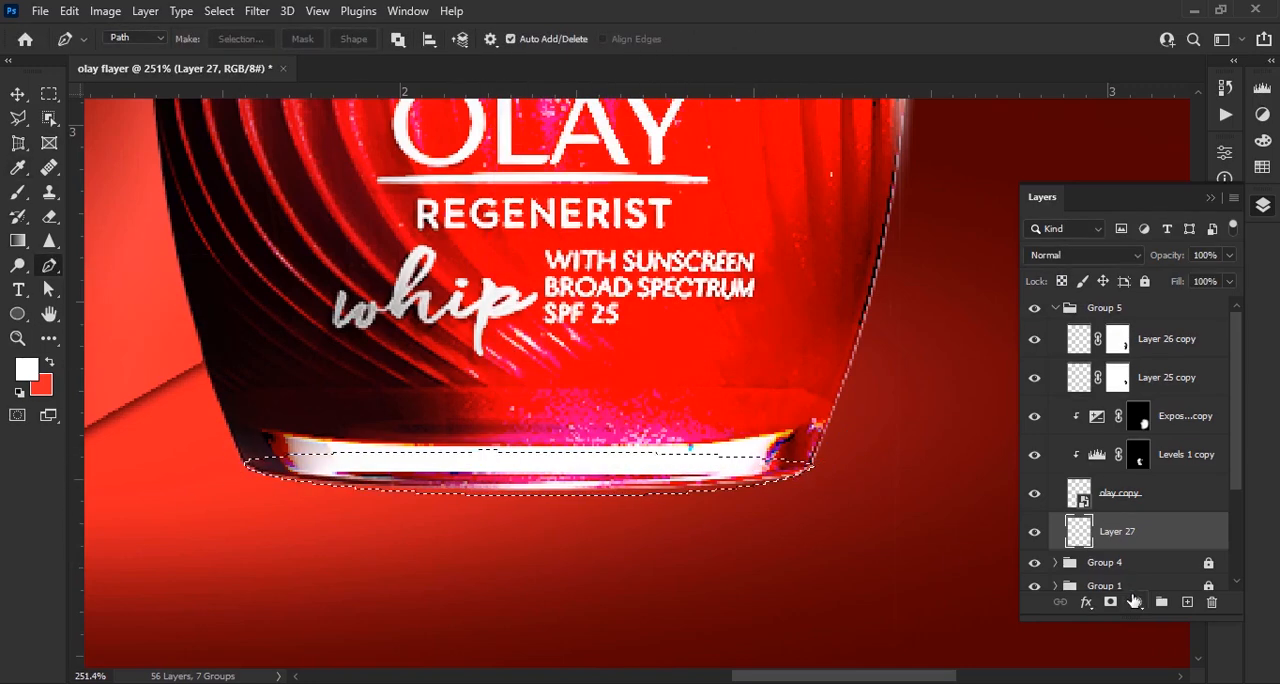
# Fill the rim selection with a #000000 solid color fill layer
pyautogui.click(1135, 600)
pyautogui.click(1108, 180)
pyautogui.write('000000')
pyautogui.press('Return')
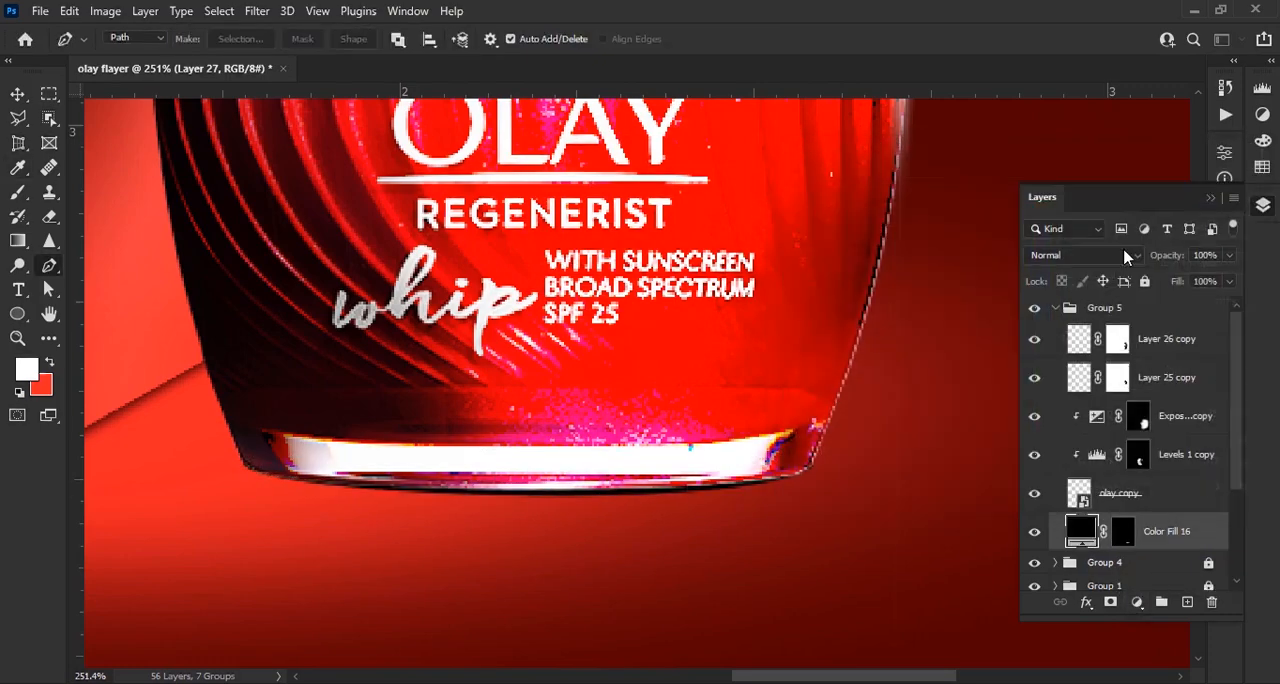
# Soften the black fill under the jar as a smart object with a 1.1 pixel Gaussian Blur
pyautogui.click(257, 11)
pyautogui.moveTo(290, 269)
pyautogui.click(530, 343)
pyautogui.click(640, 269)
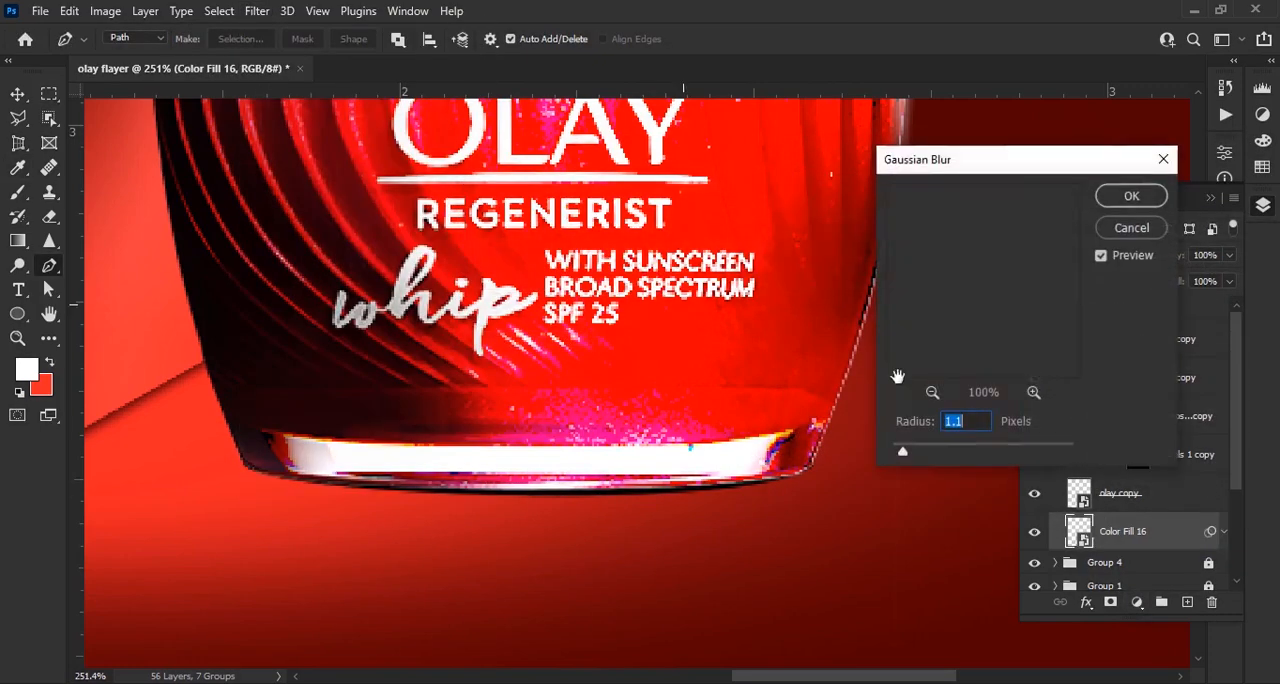
pyautogui.click(1131, 196)
pyautogui.press('v')
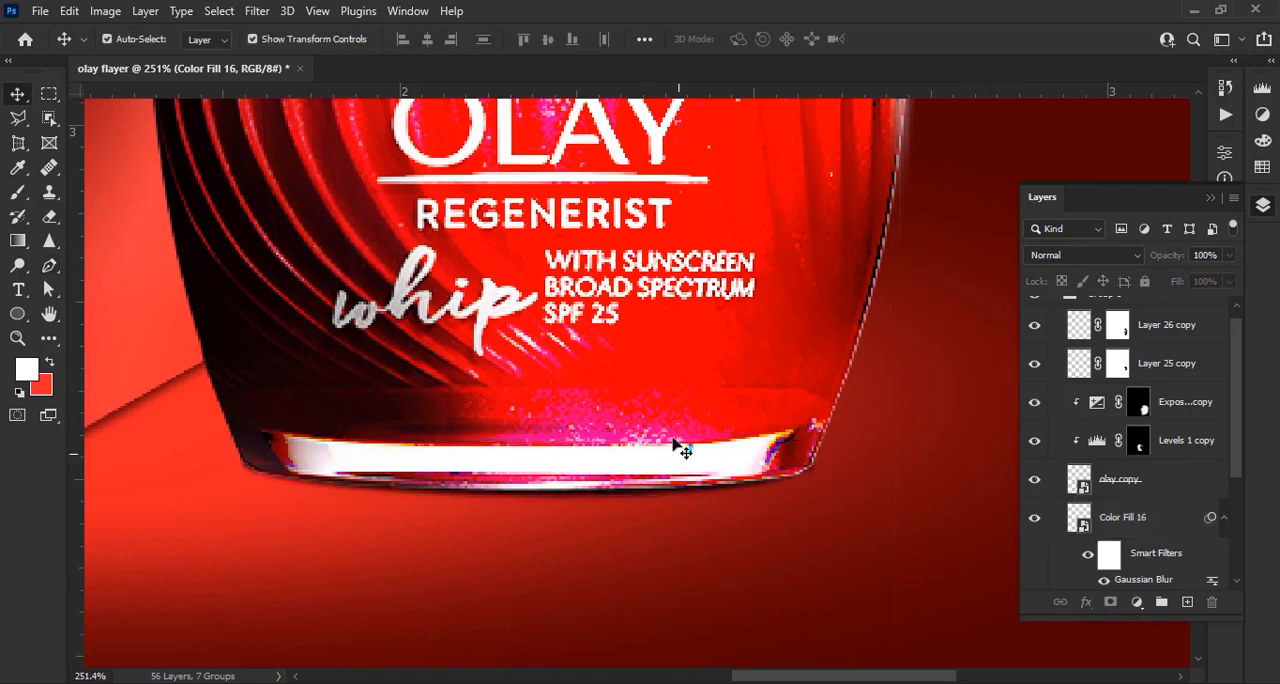
pyautogui.click(673, 440)
pyautogui.scroll(-12, 682, 438)
pyautogui.scroll(8, 640, 436)
pyautogui.moveTo(566, 449); pyautogui.dragTo(624, 446)
pyautogui.scroll(-2, 1131, 529)
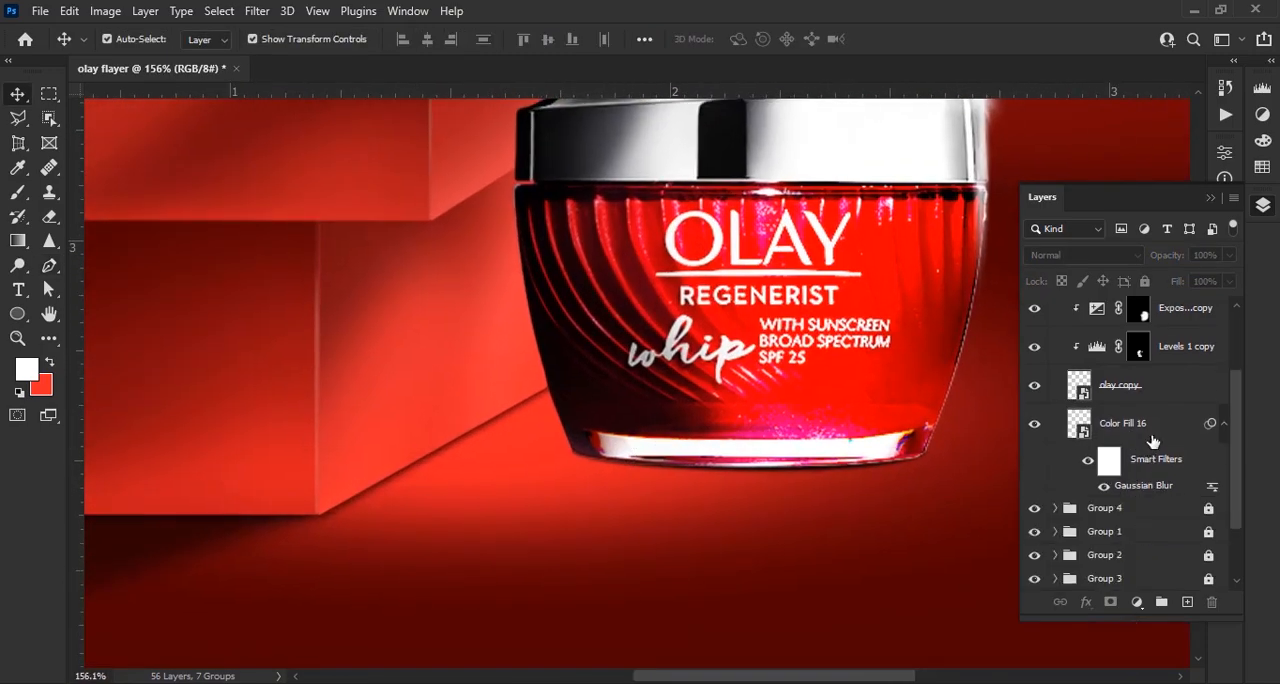
# Add a layer above Color Fill 16 and set up a flattened 150 px brush with foreground color #000000
pyautogui.click(1151, 434)
pyautogui.click(1187, 602)
pyautogui.press('b')
pyautogui.rightClick(574, 424)
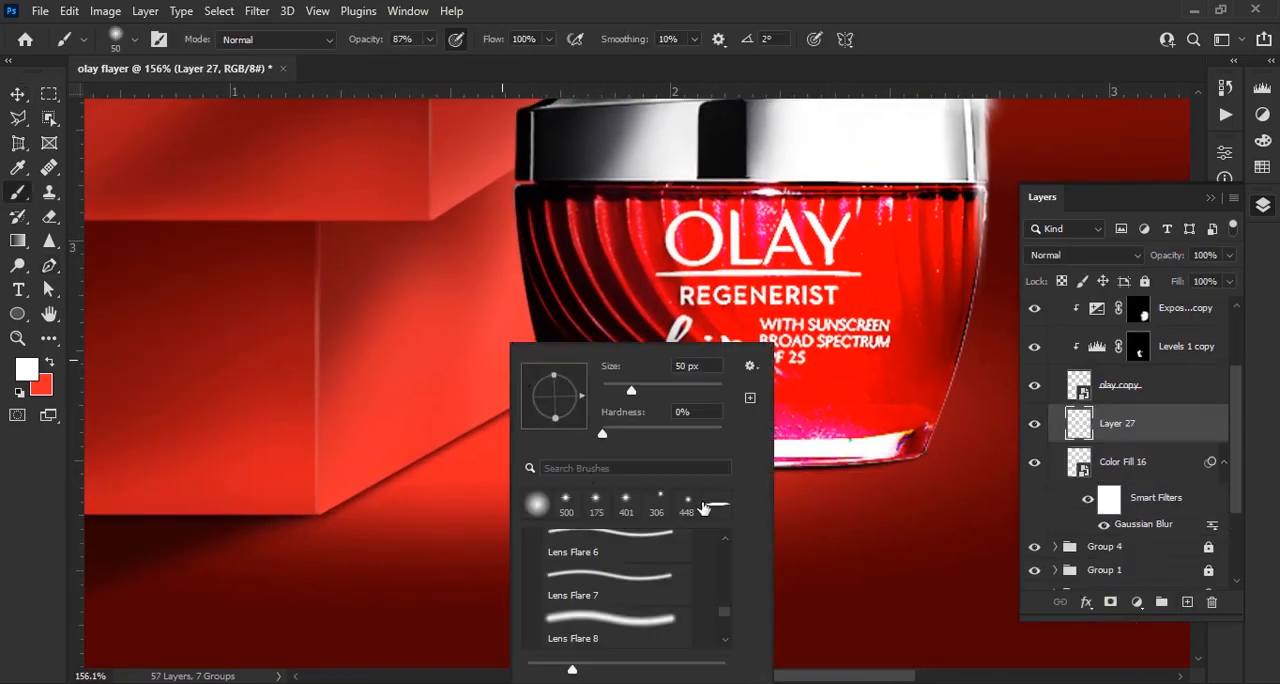
pyautogui.click(662, 232)
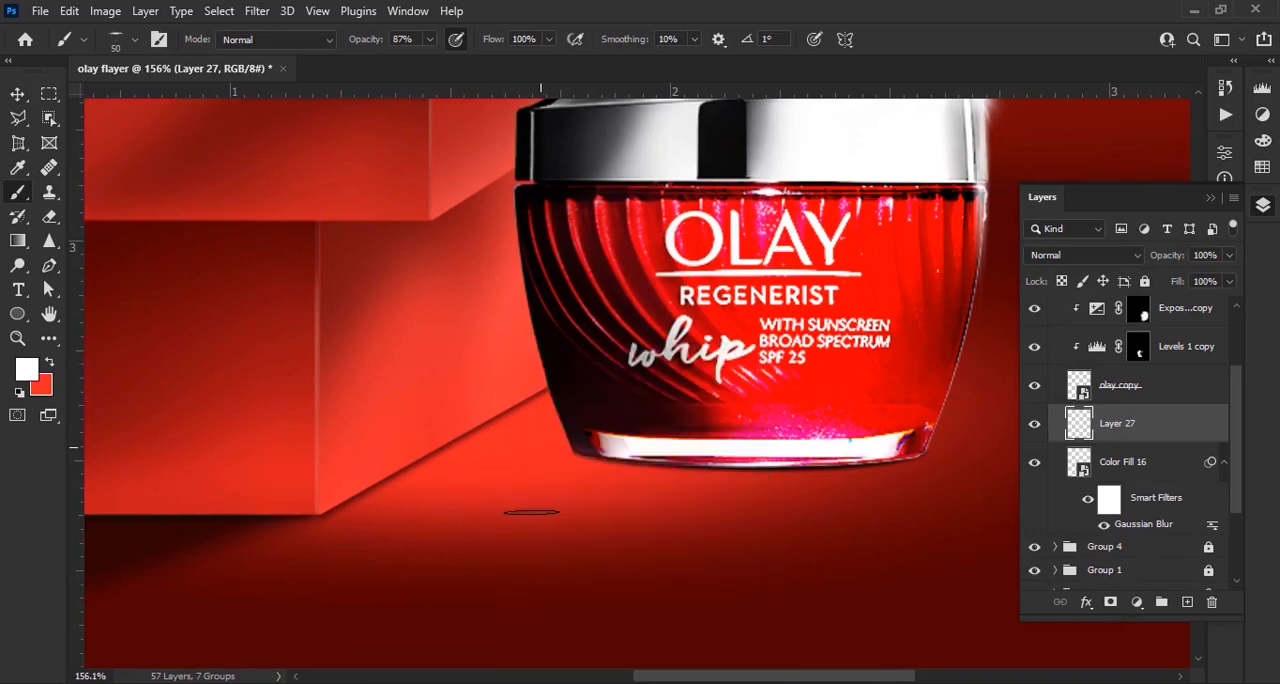
pyautogui.scroll(5, 590, 489)
pyautogui.press(']')
pyautogui.press(']')
pyautogui.press(']')
pyautogui.press(']')
pyautogui.press(']')
pyautogui.press(']')
pyautogui.scroll(4, 622, 431)
pyautogui.press(']')
pyautogui.click(27, 369)
pyautogui.click(785, 435)
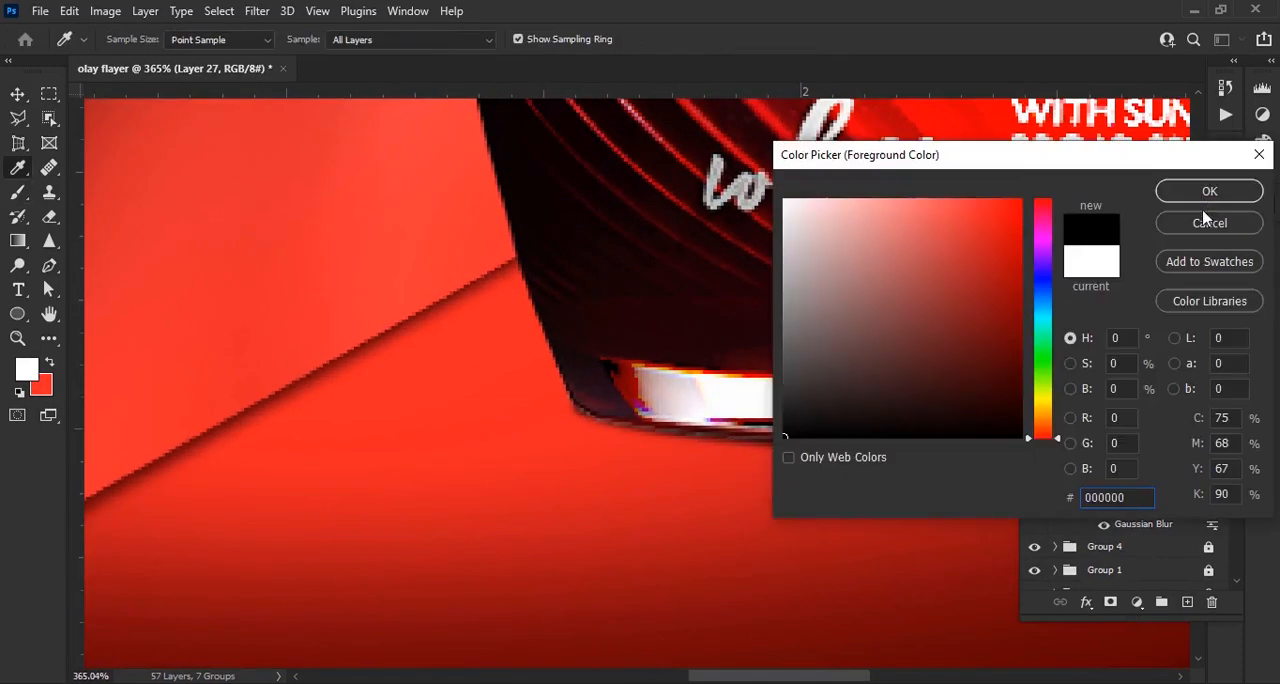
pyautogui.click(1208, 190)
# Stamp a soft round black dab, squash it to 8.79% height and place it at the jar's lower-left base
pyautogui.scroll(2, 695, 455)
pyautogui.rightClick(599, 419)
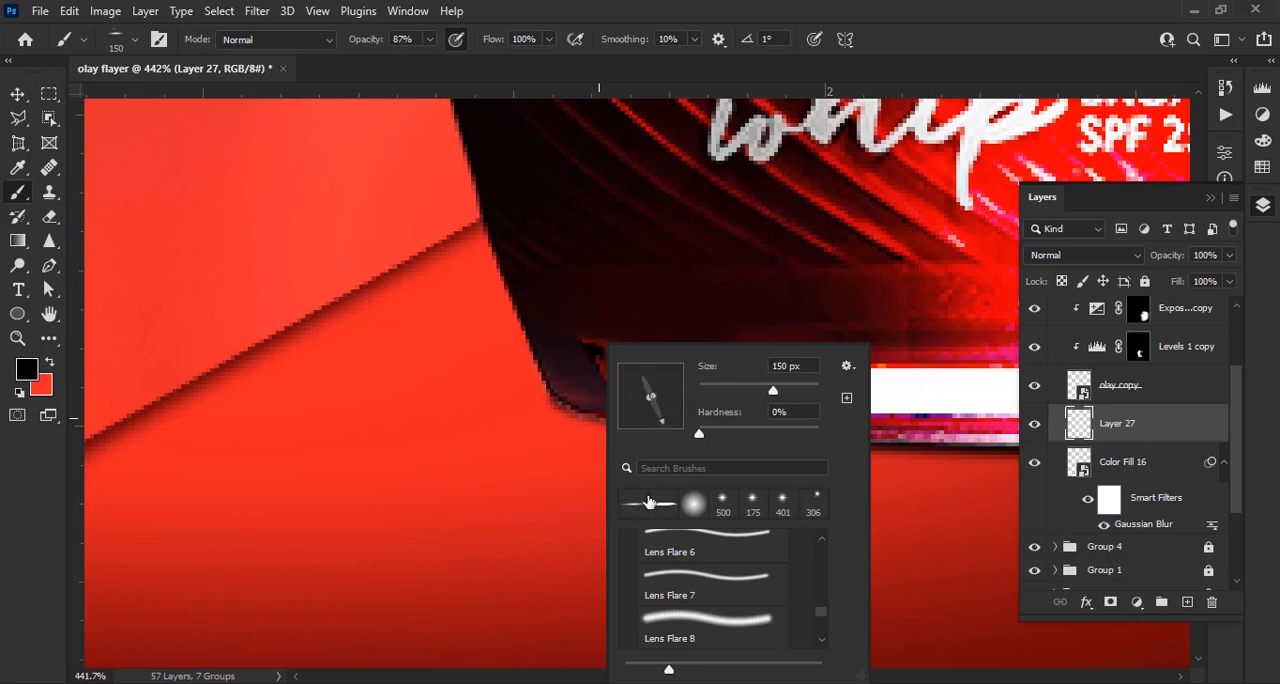
pyautogui.click(688, 510)
pyautogui.scroll(-5, 610, 400)
pyautogui.click(449, 463)
pyautogui.hotkey('ctrl', 't')
pyautogui.moveTo(449, 144); pyautogui.dragTo(449, 455)
pyautogui.moveTo(520, 191); pyautogui.dragTo(520, 470)
pyautogui.scroll(4, 620, 508)
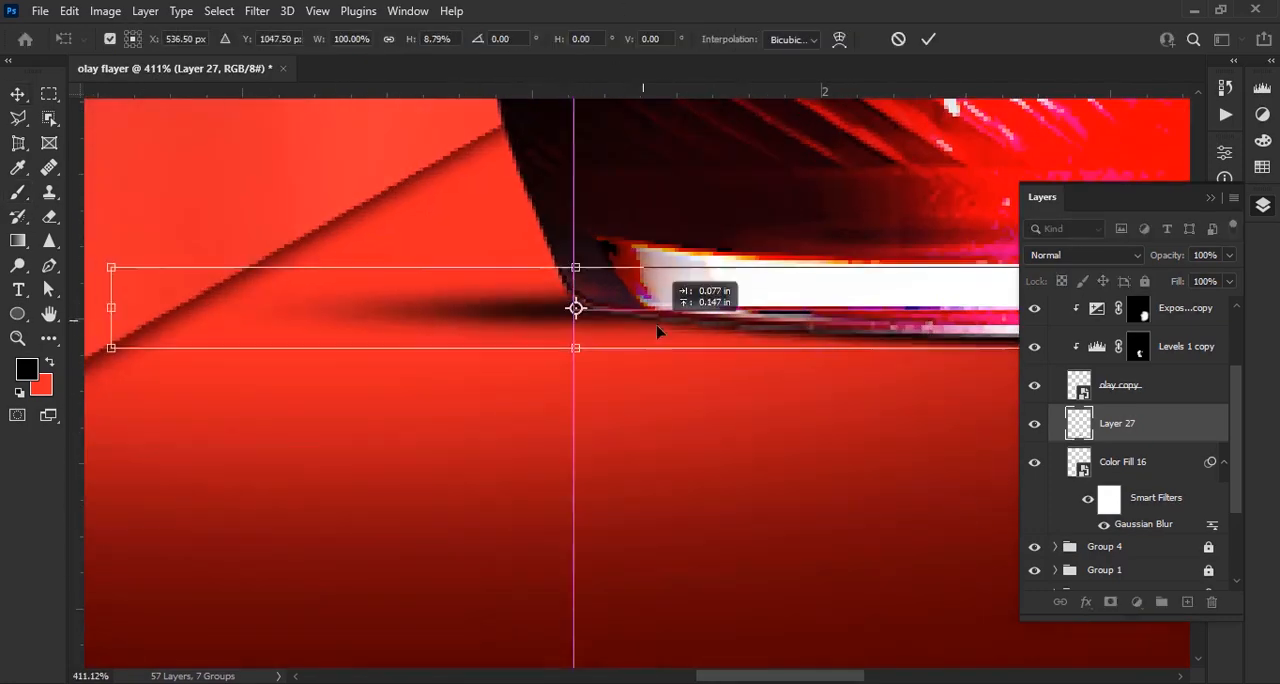
pyautogui.scroll(-3, 680, 340)
pyautogui.click(928, 39)
# Stretch the flattened shadow horizontally across the floor and align it with the base of the copied jar
pyautogui.moveTo(397, 411); pyautogui.dragTo(140, 411)
pyautogui.scroll(-8, 825, 446)
pyautogui.moveTo(928, 430); pyautogui.dragTo(1004, 430)
pyautogui.click(928, 39)
pyautogui.scroll(6, 780, 375)
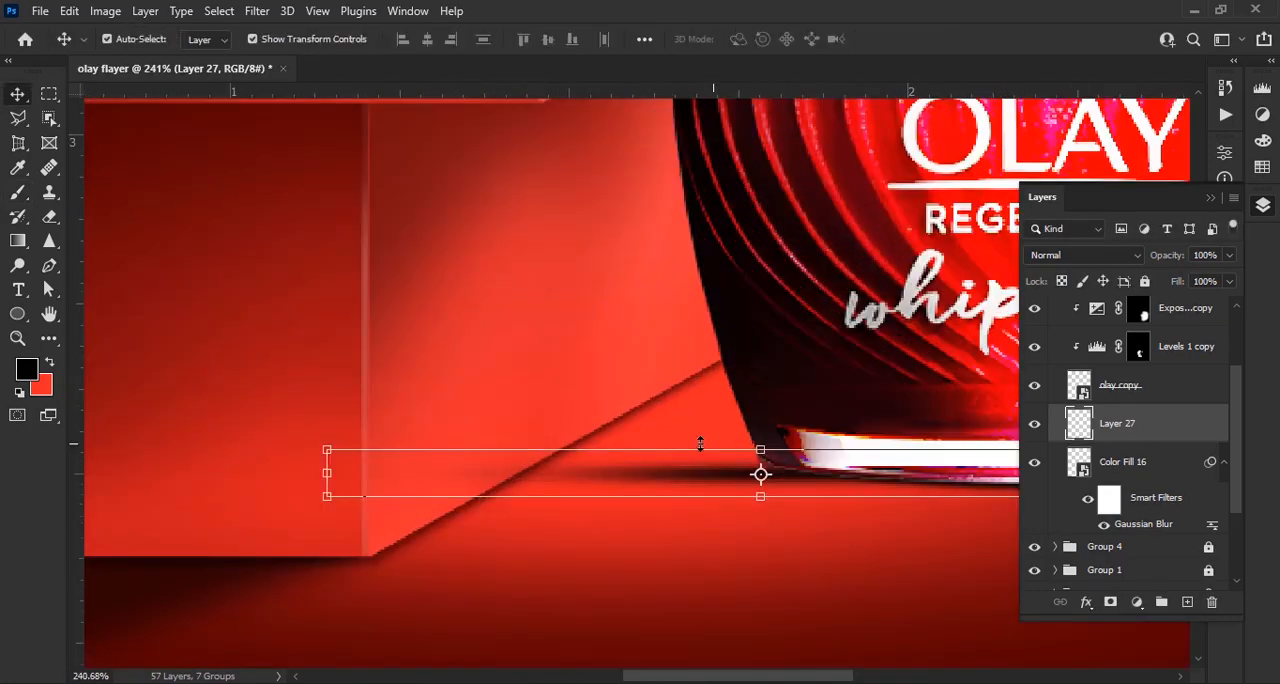
pyautogui.moveTo(326, 474); pyautogui.dragTo(256, 474)
pyautogui.scroll(-5, 509, 461)
pyautogui.scroll(-3, 628, 469)
pyautogui.moveTo(408, 460); pyautogui.dragTo(346, 452)
pyautogui.click(928, 39)
pyautogui.scroll(8, 613, 455)
pyautogui.moveTo(613, 434); pyautogui.dragTo(704, 440)
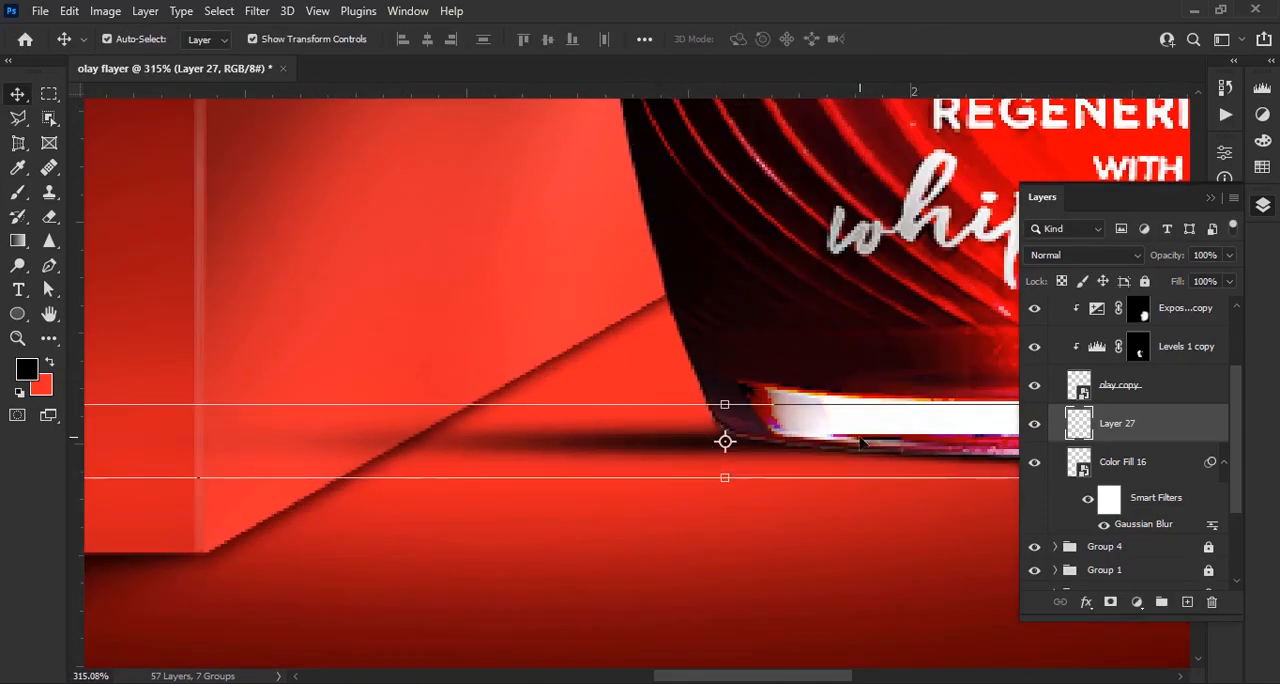
# Add another layer and paint a dark contact shadow along the jar's base with the flattened 60 px brush at 100% opacity
pyautogui.click(1187, 602)
pyautogui.press('b')
pyautogui.rightClick(716, 370)
pyautogui.moveTo(753, 263); pyautogui.dragTo(753, 276)
pyautogui.press('0')
pyautogui.scroll(7, 838, 437)
pyautogui.scroll(-5, 666, 456)
pyautogui.press('[')
pyautogui.press('[')
pyautogui.press('[')
pyautogui.press('[')
pyautogui.press('[')
pyautogui.press('[')
pyautogui.moveTo(805, 387); pyautogui.dragTo(554, 358)
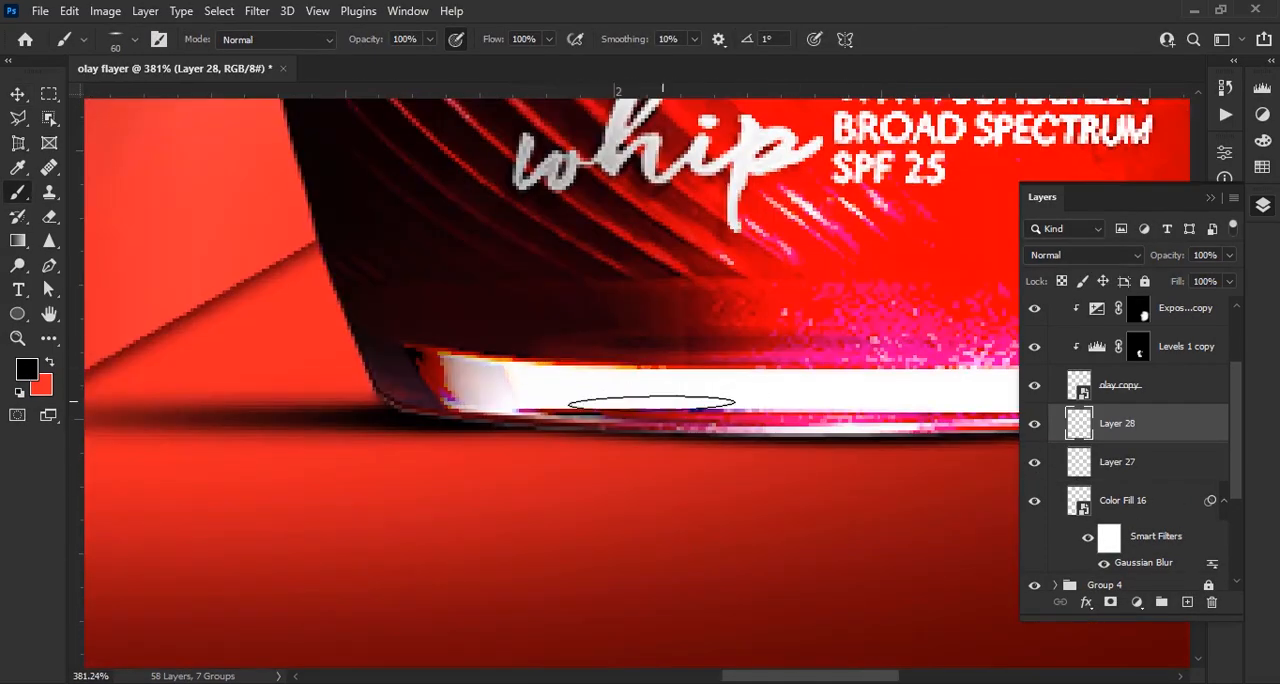
pyautogui.moveTo(694, 425); pyautogui.dragTo(420, 425)
pyautogui.scroll(-8, 668, 384)
pyautogui.moveTo(668, 384); pyautogui.dragTo(896, 456)
pyautogui.scroll(3, 430, 414)
# On a new layer, stamp a soft black dab, narrow it to 26.37% width, tilt it about -11° and place it on the block's side
pyautogui.click(1187, 602)
pyautogui.rightClick(573, 444)
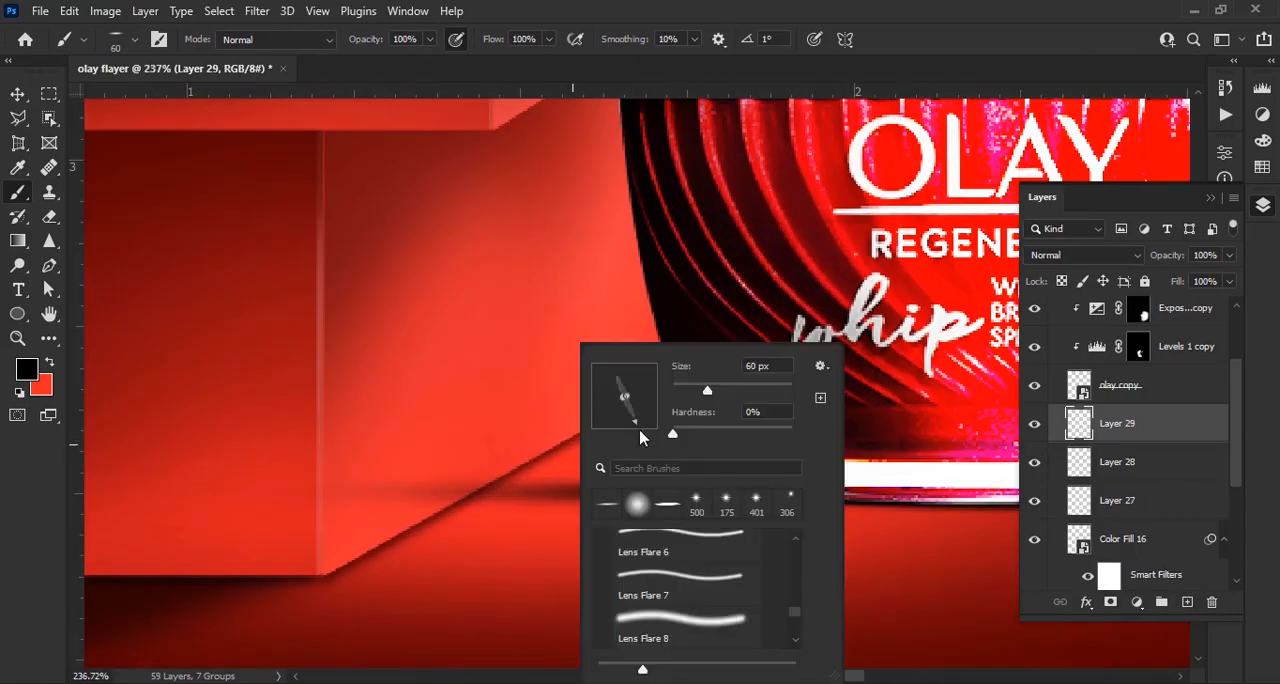
pyautogui.scroll(3, 638, 325)
pyautogui.rightClick(541, 312)
pyautogui.click(402, 373)
pyautogui.hotkey('ctrl', 't')
pyautogui.moveTo(702, 373); pyautogui.dragTo(247, 373)
pyautogui.moveTo(176, 405); pyautogui.dragTo(469, 438)
pyautogui.moveTo(619, 315); pyautogui.dragTo(597, 280)
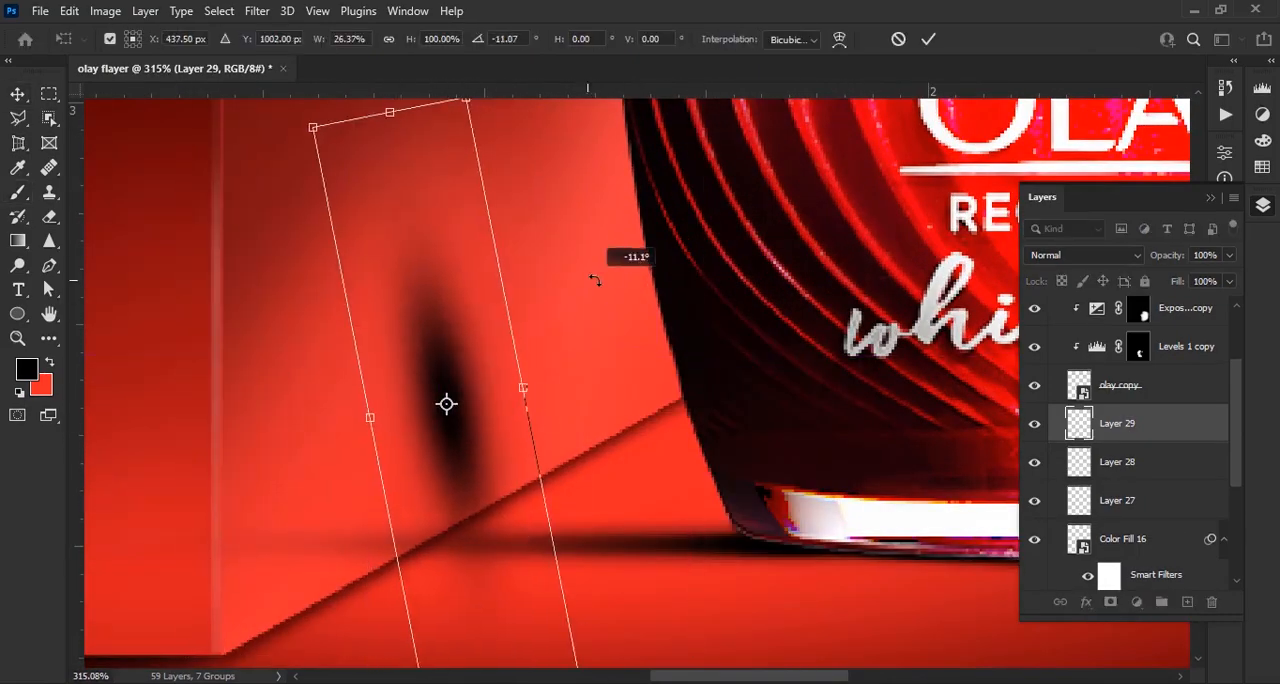
pyautogui.moveTo(403, 106); pyautogui.dragTo(362, 71)
pyautogui.scroll(-8, 430, 447)
pyautogui.moveTo(477, 590); pyautogui.dragTo(484, 624)
pyautogui.press('Return')
# Mask the tilted shadow and paint out the part spilling onto the floor with the soft black 125 px brush
pyautogui.scroll(4, 440, 440)
pyautogui.click(1110, 602)
pyautogui.press('b')
pyautogui.moveTo(580, 637); pyautogui.dragTo(623, 514)
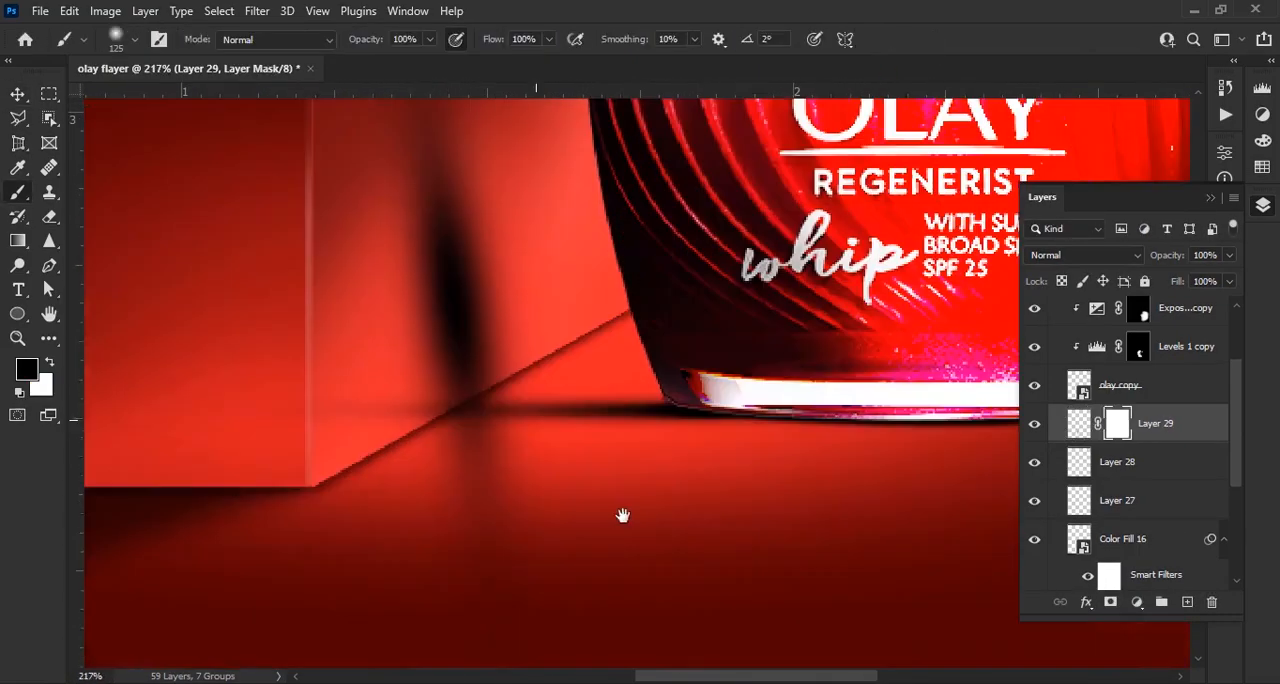
pyautogui.click(477, 500)
# Add masks to Layer 28 and Layer 27 and fade the floor shadow's outer end with the brush at 13% opacity
pyautogui.moveTo(385, 41); pyautogui.dragTo(298, 44)
pyautogui.click(1150, 464)
pyautogui.click(1110, 602)
pyautogui.click(1154, 498)
pyautogui.click(1110, 602)
pyautogui.moveTo(294, 368); pyautogui.dragTo(260, 504)
# Lower the opacity of the tilted shadow on the block's side to 54%
pyautogui.click(1150, 424)
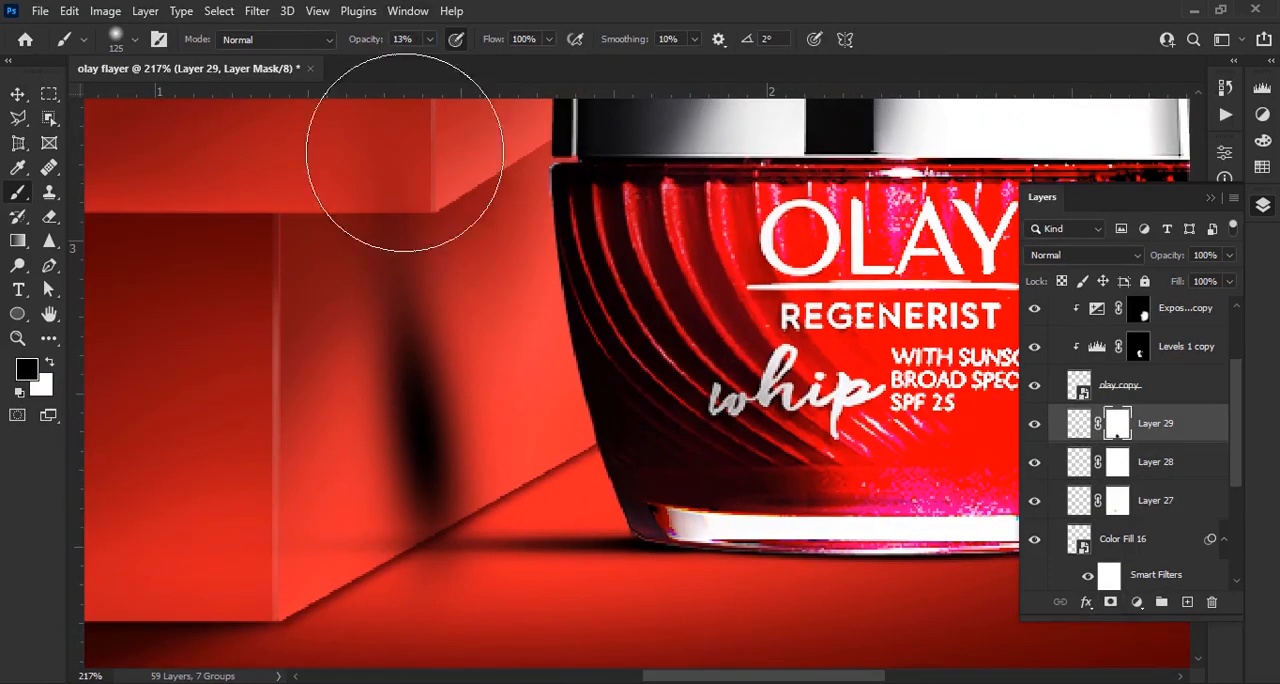
pyautogui.moveTo(1168, 256)
pyautogui.mouseDown()
pyautogui.moveTo(1120, 270)
pyautogui.moveTo(1168, 258)
pyautogui.mouseUp()
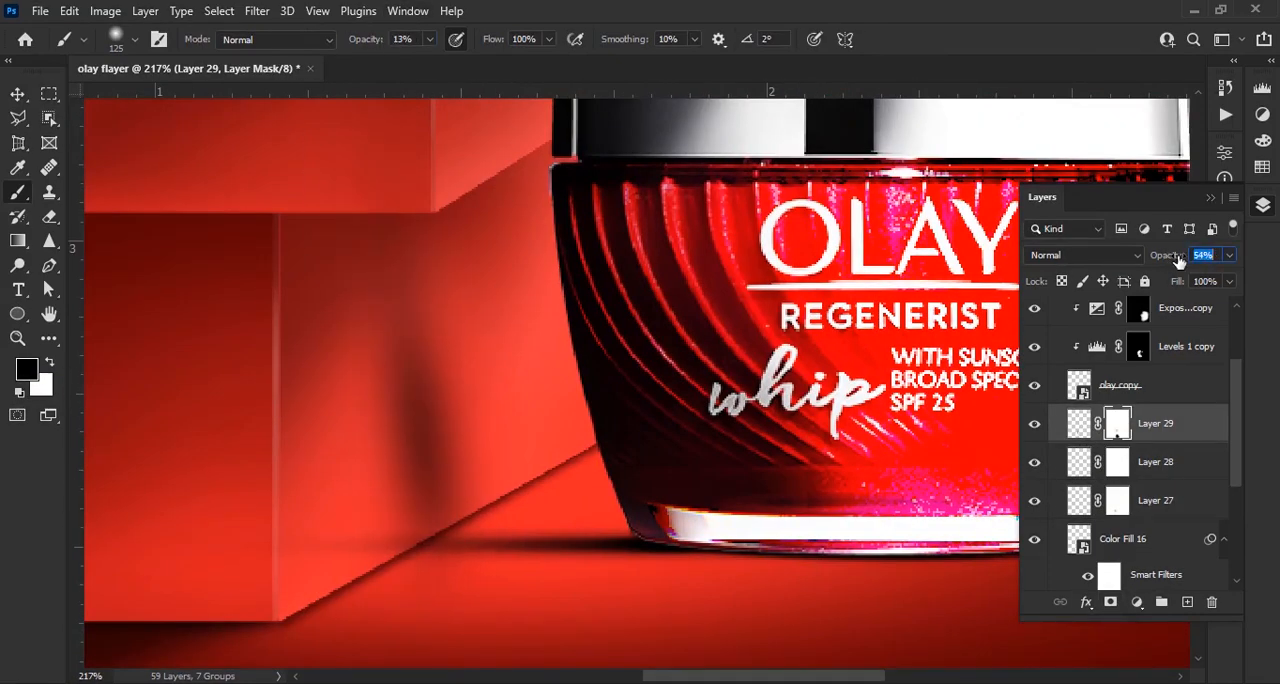
pyautogui.click(1079, 424)
pyautogui.press('v')
pyautogui.hotkey('ctrl', '0')
pyautogui.scroll(-1, 937, 502)
pyautogui.click(937, 502)
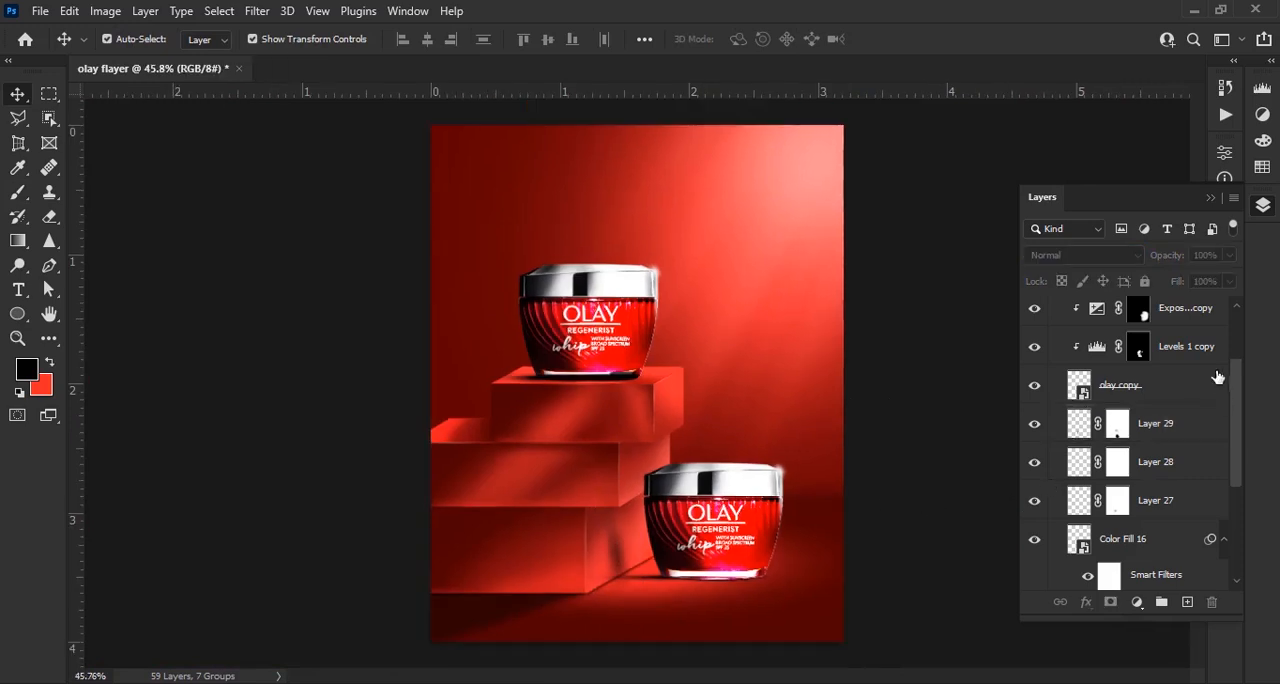
# Collapse the copied jar's group, Group 5, and lock it
pyautogui.scroll(3, 1175, 390)
pyautogui.click(1069, 307)
pyautogui.click(1055, 307)
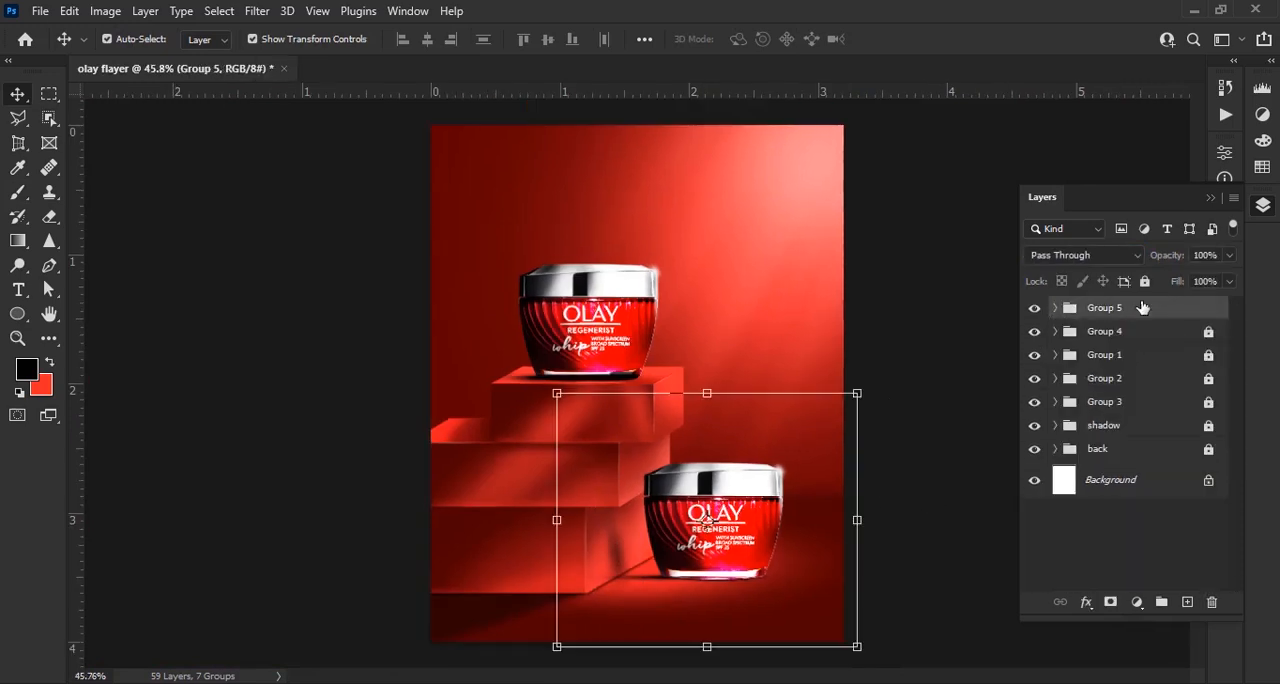
pyautogui.hotkey('ctrl', '-')
pyautogui.scroll(7, 620, 340)
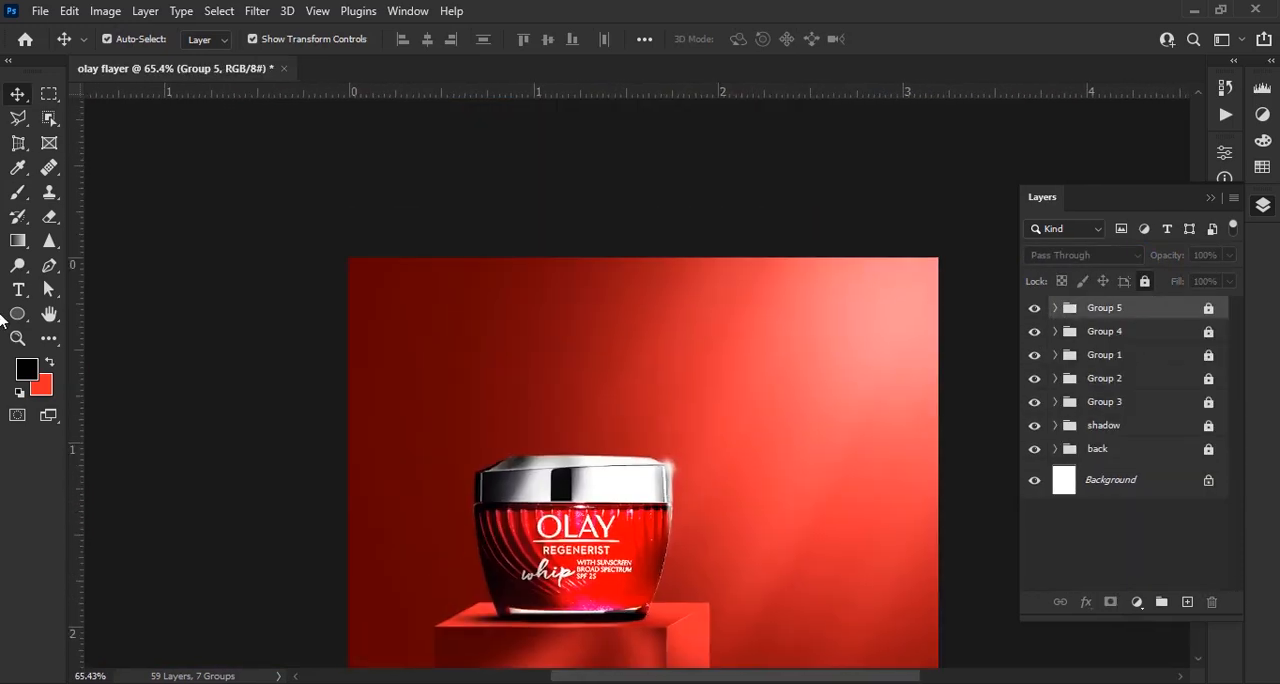
# Set the foreground color to white and add the title text "OLAY" on the red background above the jar
pyautogui.click(30, 373)
pyautogui.click(1209, 190)
pyautogui.scroll(4, 592, 378)
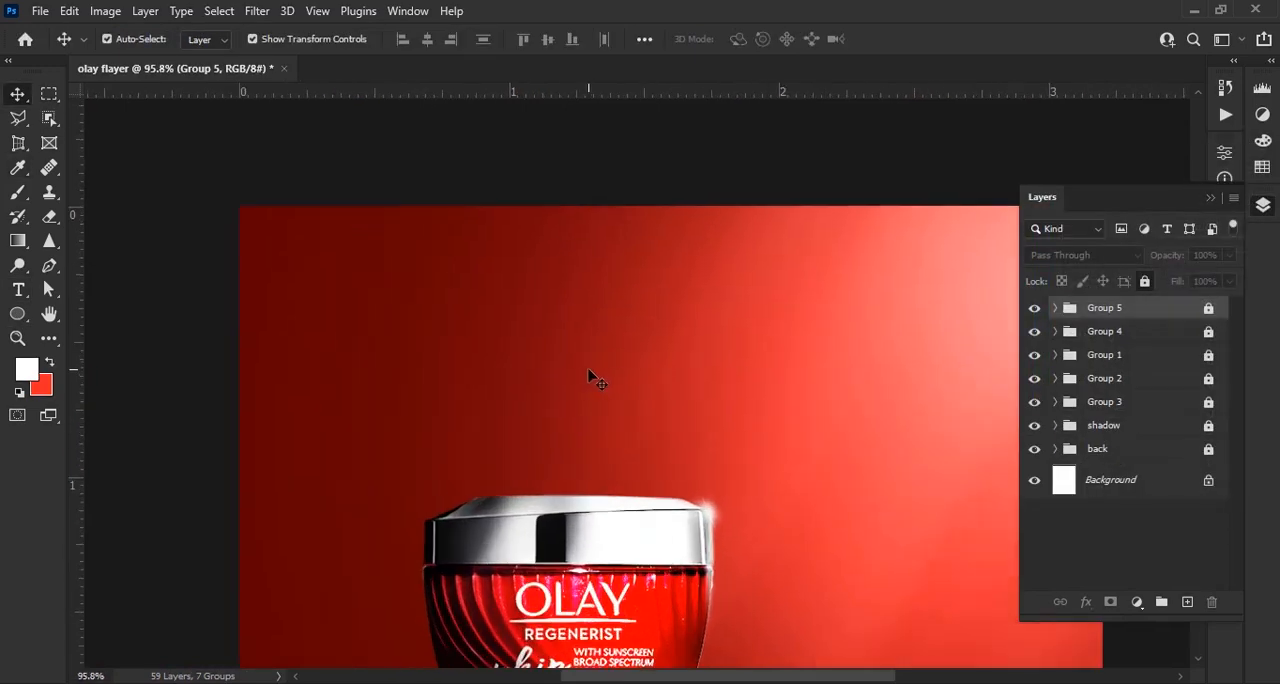
pyautogui.press('t')
pyautogui.click(570, 362)
pyautogui.write('OL')
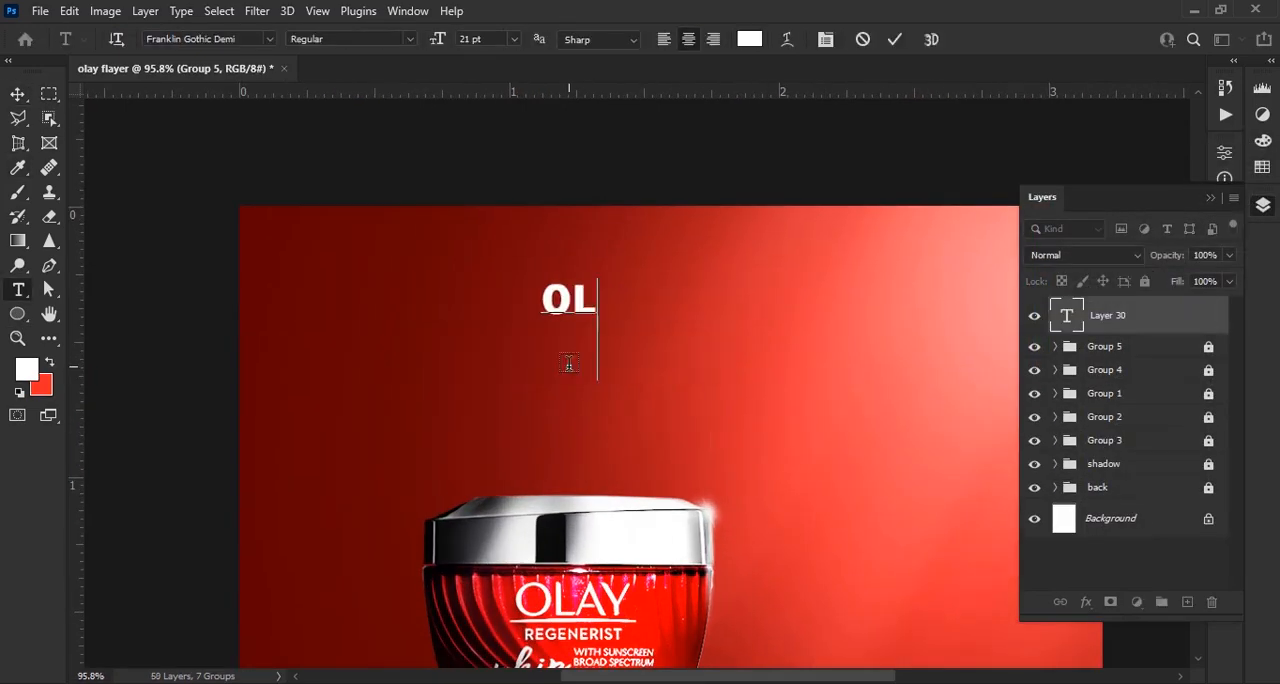
pyautogui.click(894, 39)
pyautogui.press('v')
# Restyle the OLAY title in a lighter Franklin Gothic font without faux bold, at 36 pt with 45% vertical scale
pyautogui.click(1210, 198)
pyautogui.click(1225, 386)
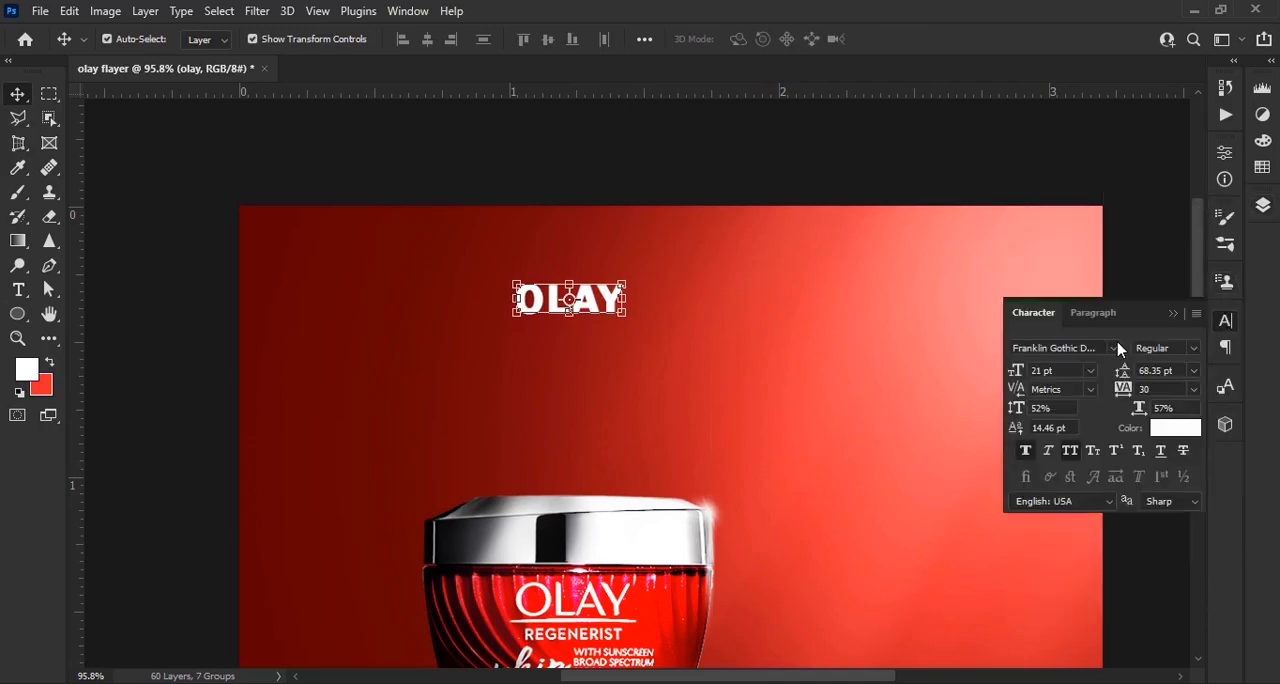
pyautogui.click(1113, 348)
pyautogui.scroll(-15, 1022, 221)
pyautogui.scroll(5, 1022, 221)
pyautogui.press('Escape')
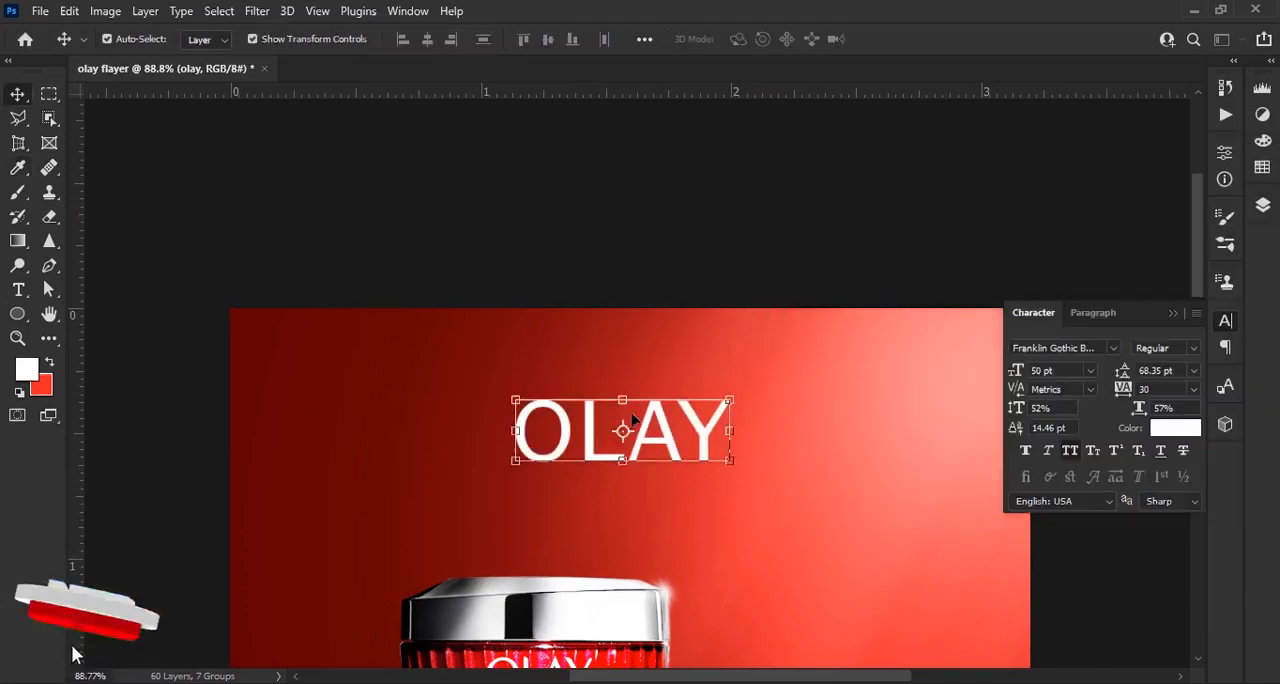
pyautogui.scroll(-2, 610, 382)
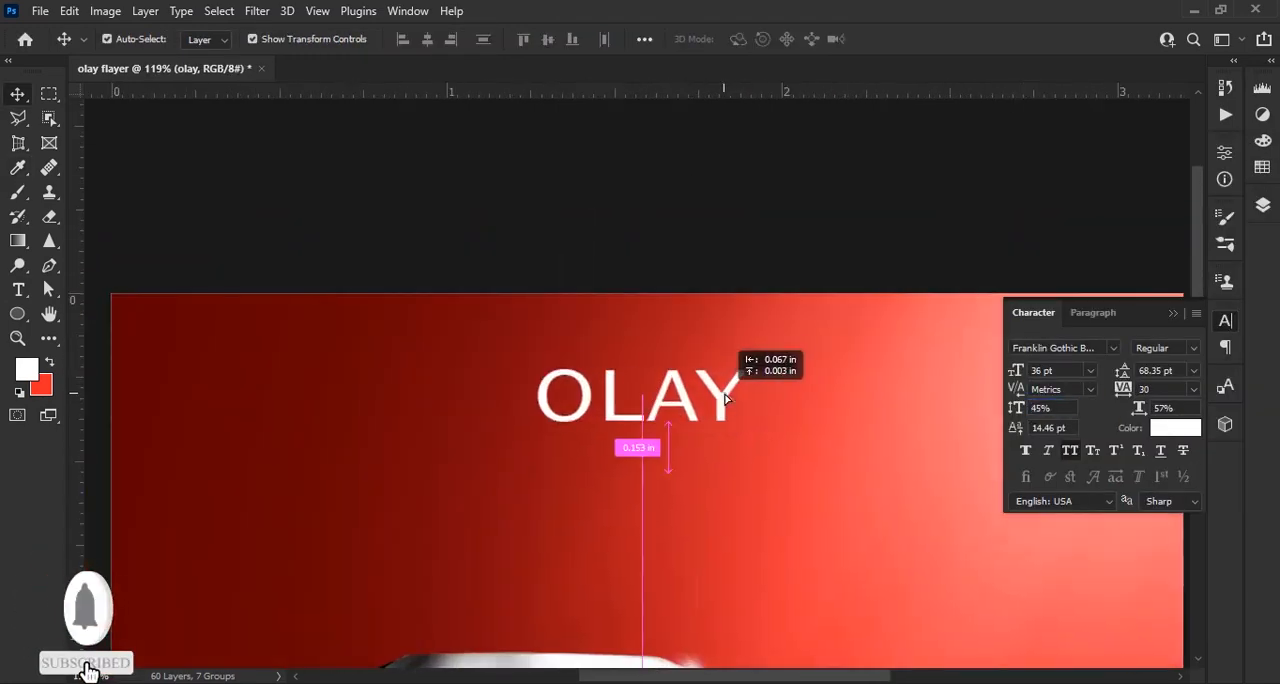